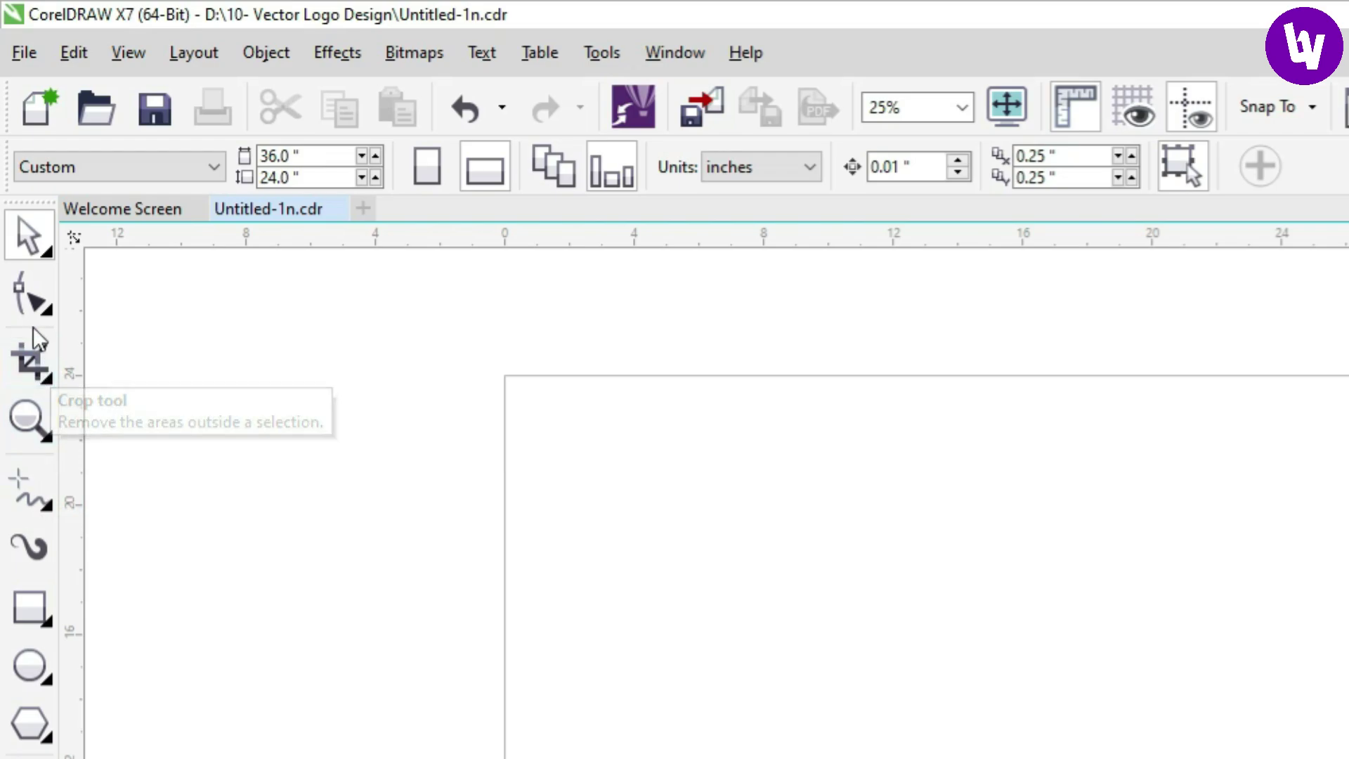
Draw two rectangles, about 10.7 × 7.4 and 10.2 × 6.5 inches, and two squares, about 8.6 and 8.2 inches, on the page
click(37, 598)
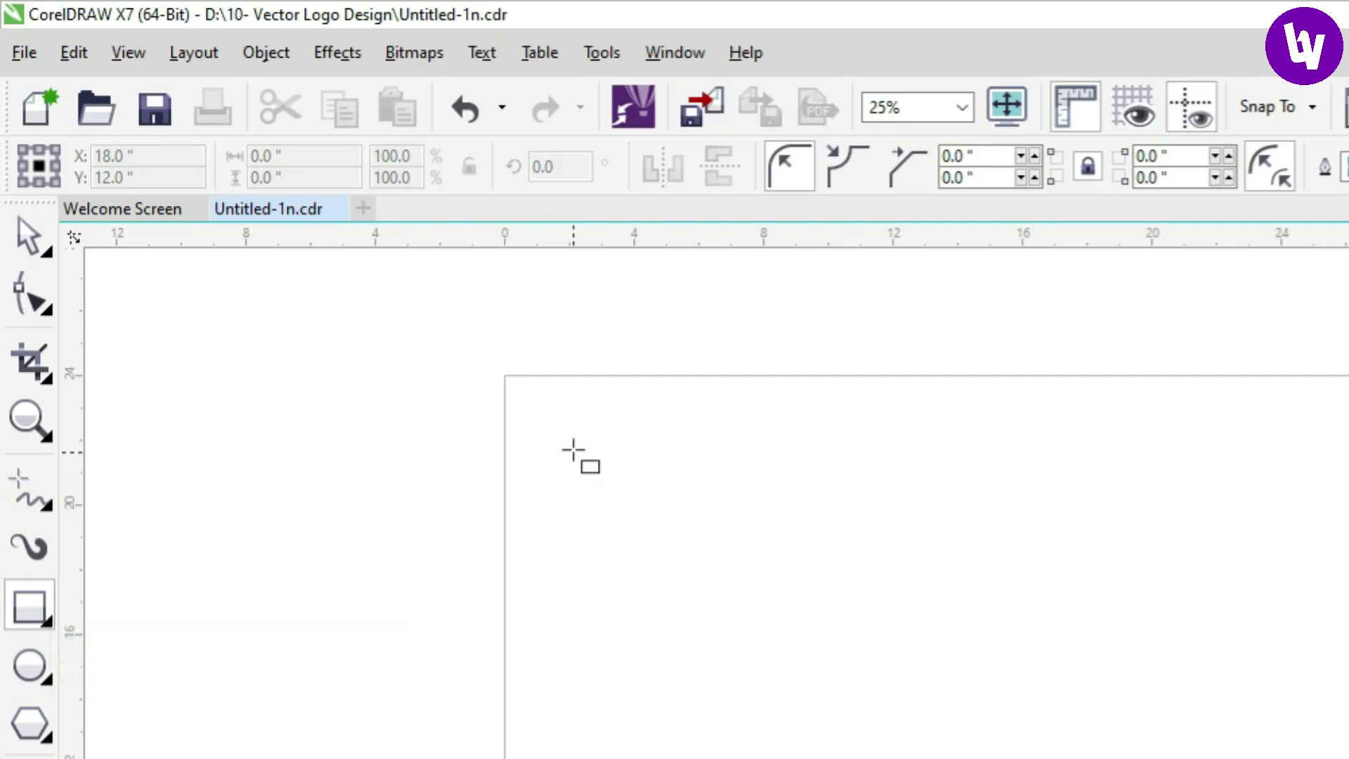
mouse_move(548, 439)
mouse_down()
mouse_move(605, 482)
mouse_move(820, 584)
mouse_move(894, 678)
mouse_up()
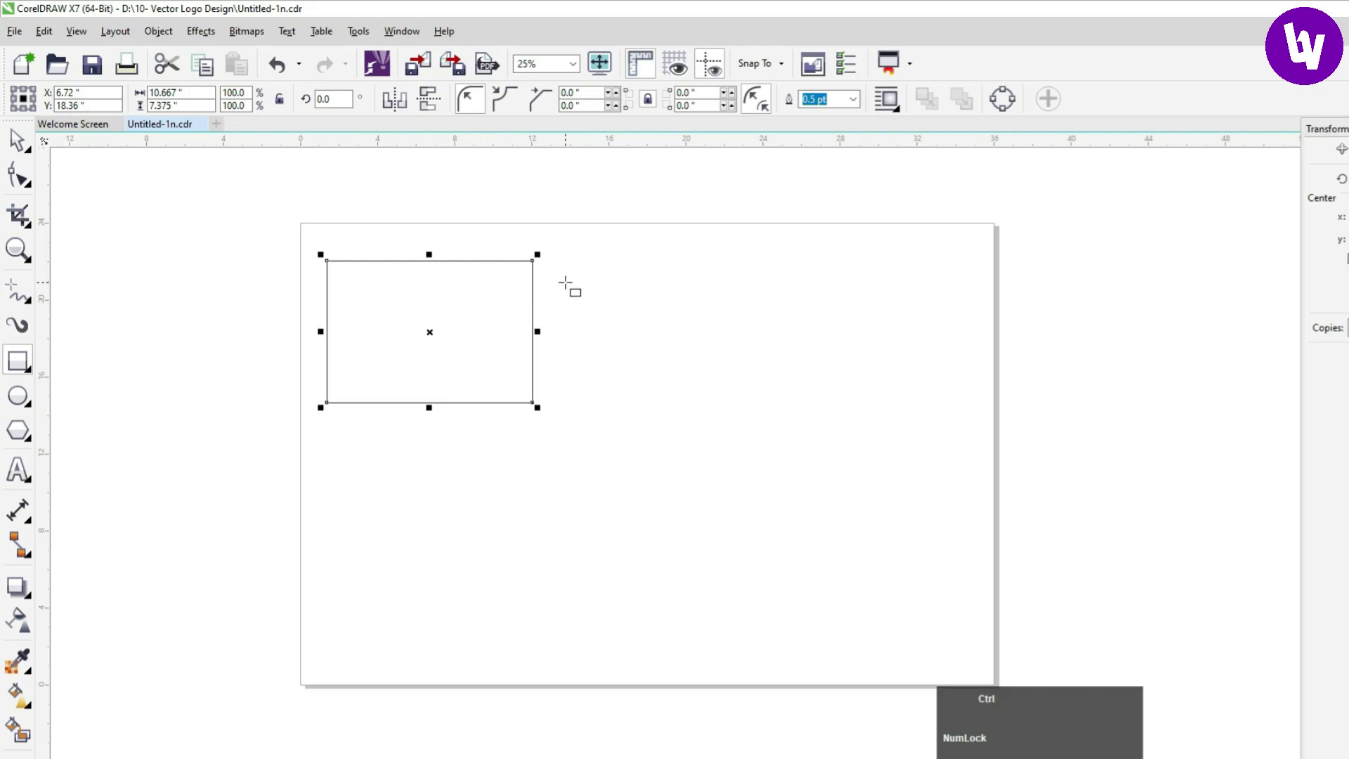
drag(562, 267, 729, 392)
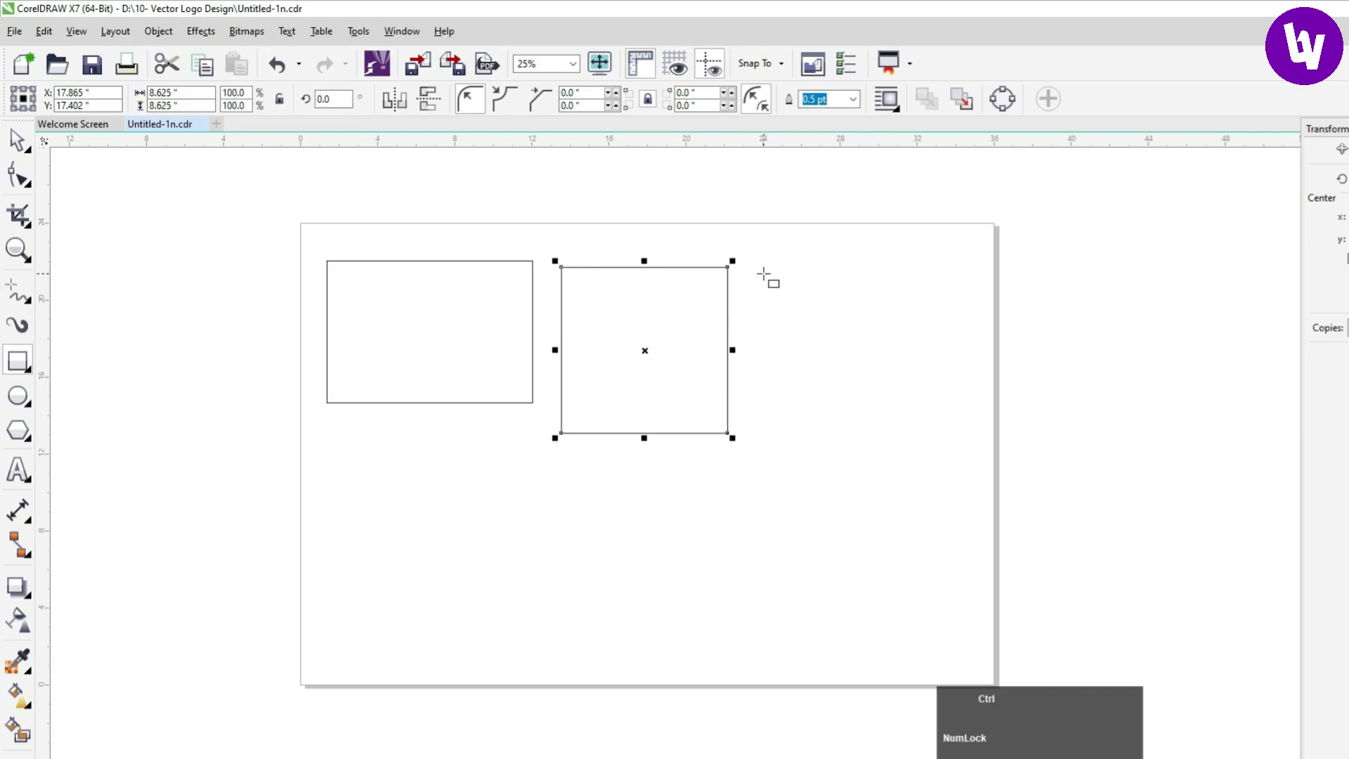
drag(764, 275, 920, 428)
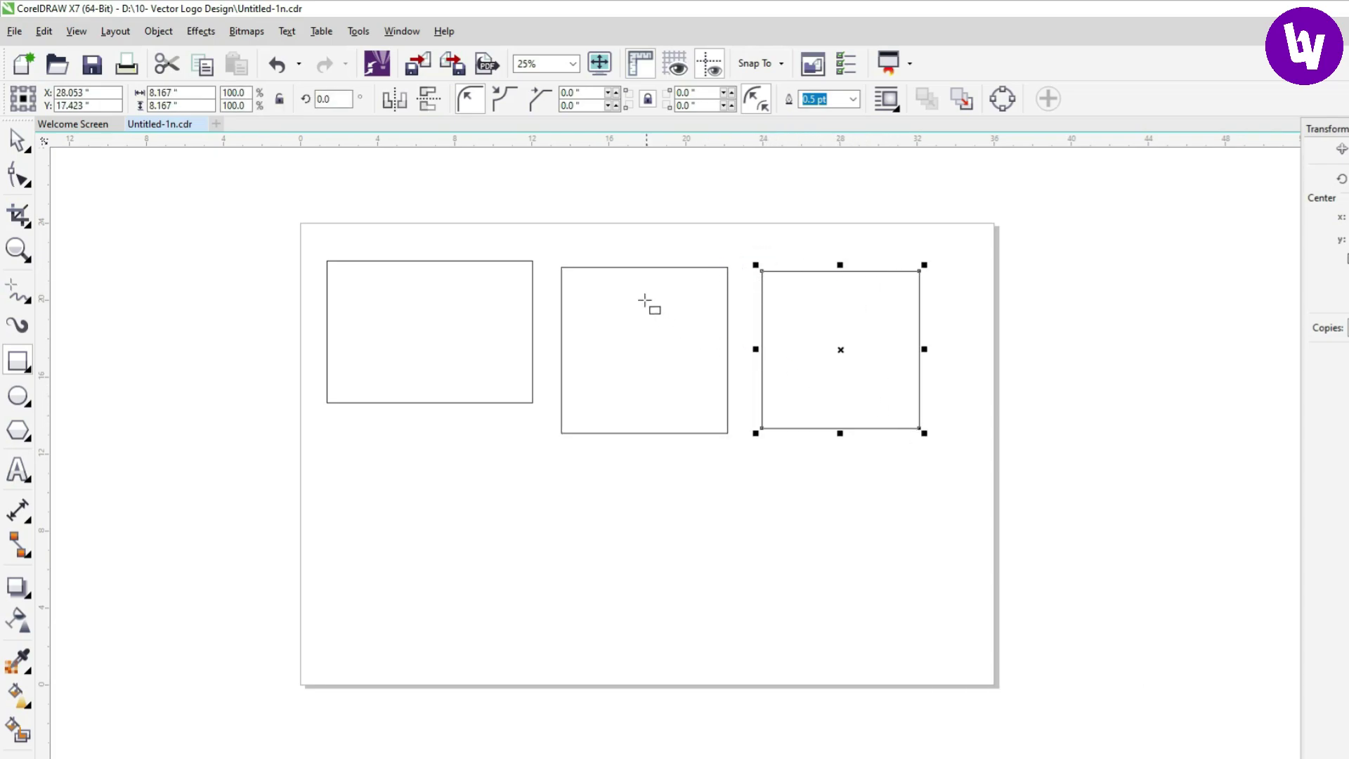
mouse_move(345, 434)
mouse_down()
mouse_move(520, 523)
mouse_move(542, 558)
mouse_up()
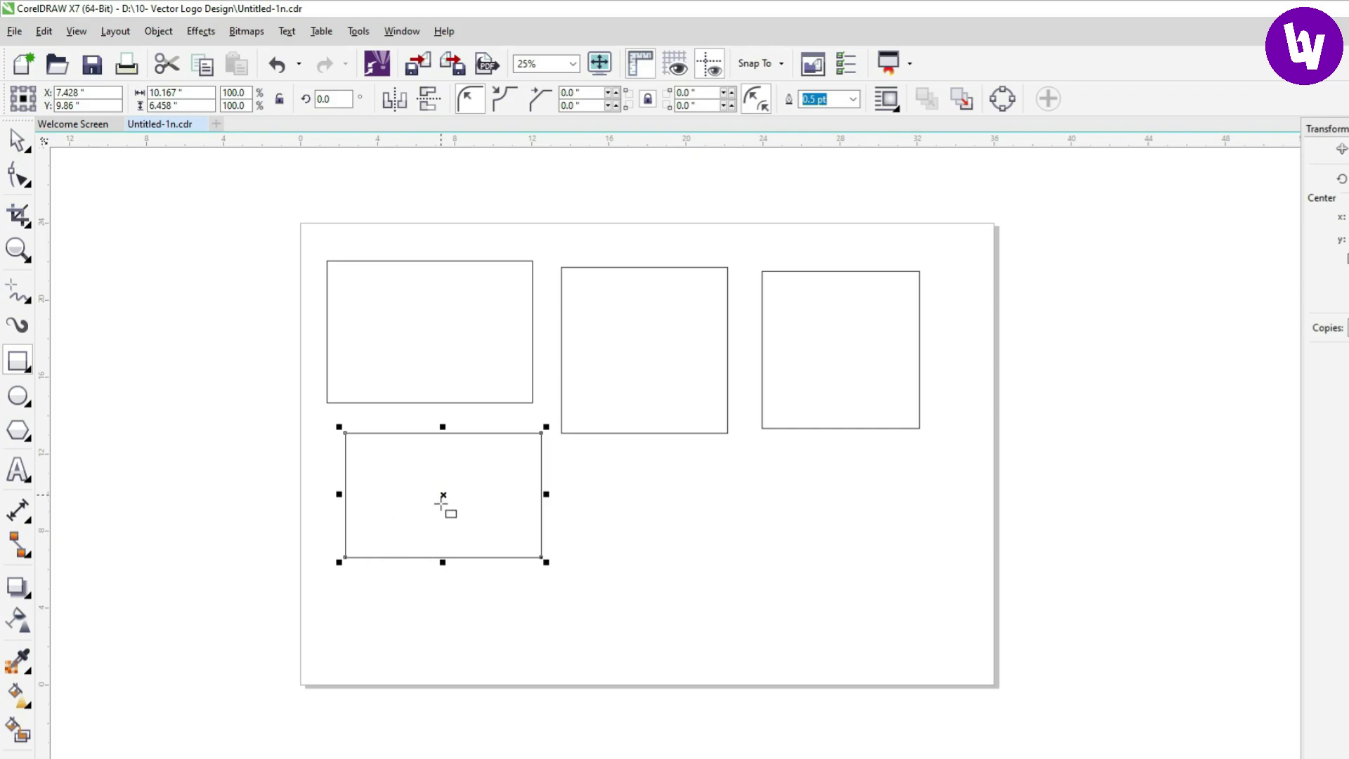
scroll(441, 503, up, 2)
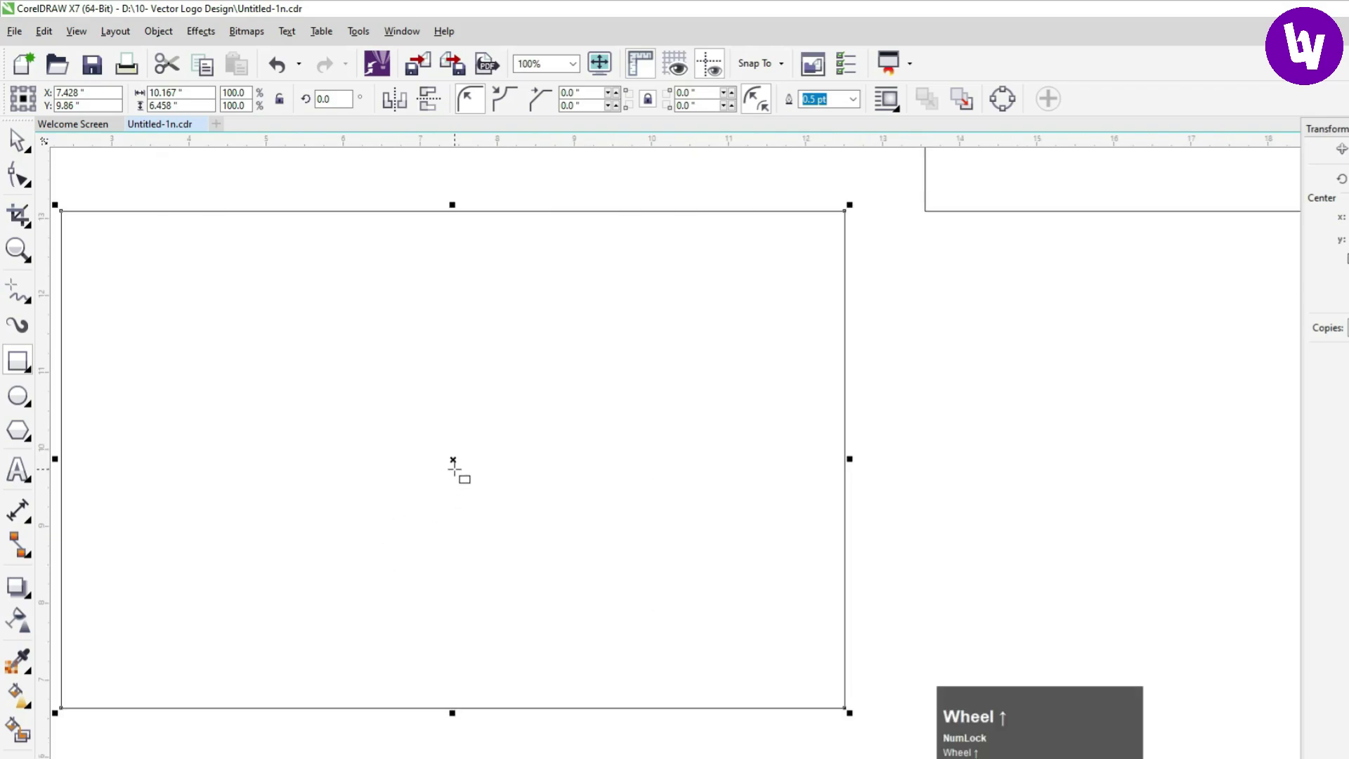
scroll(454, 469, up, 2)
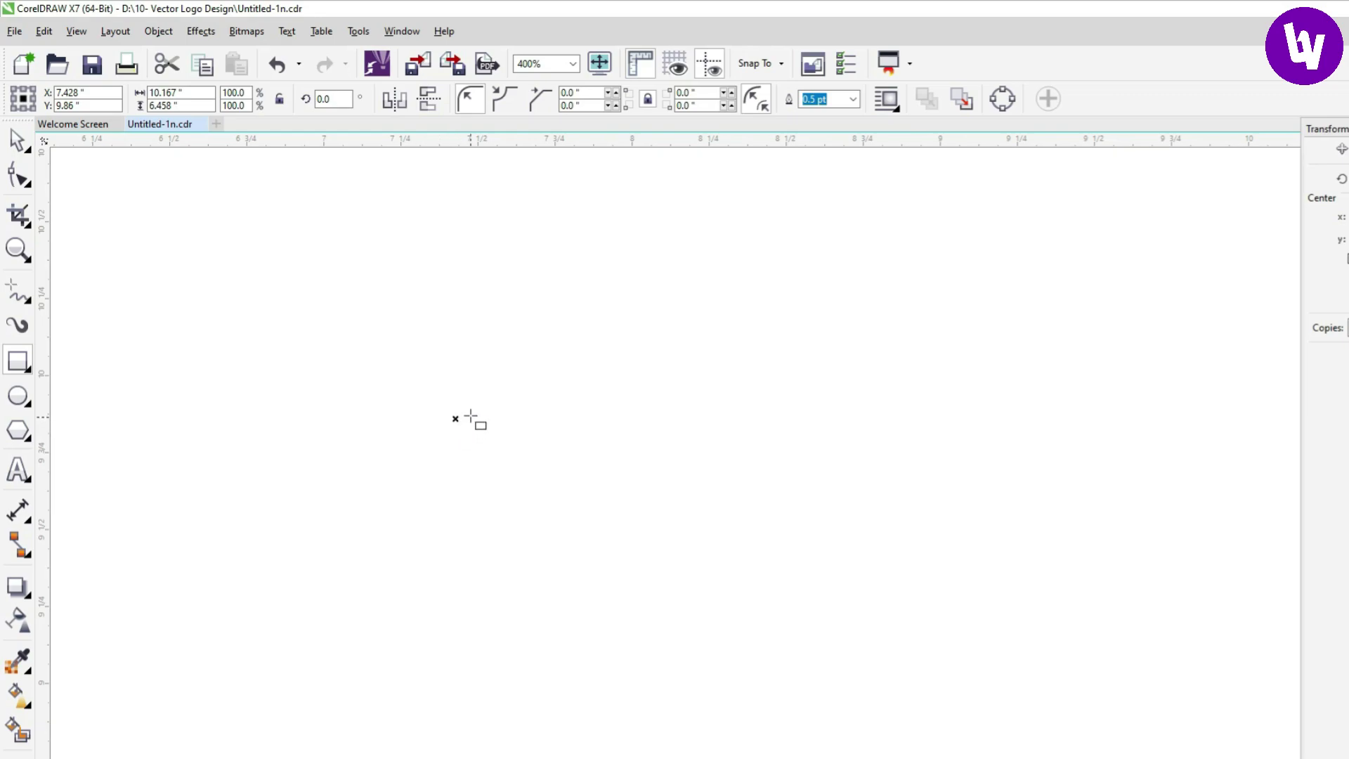
scroll(471, 421, down, 3)
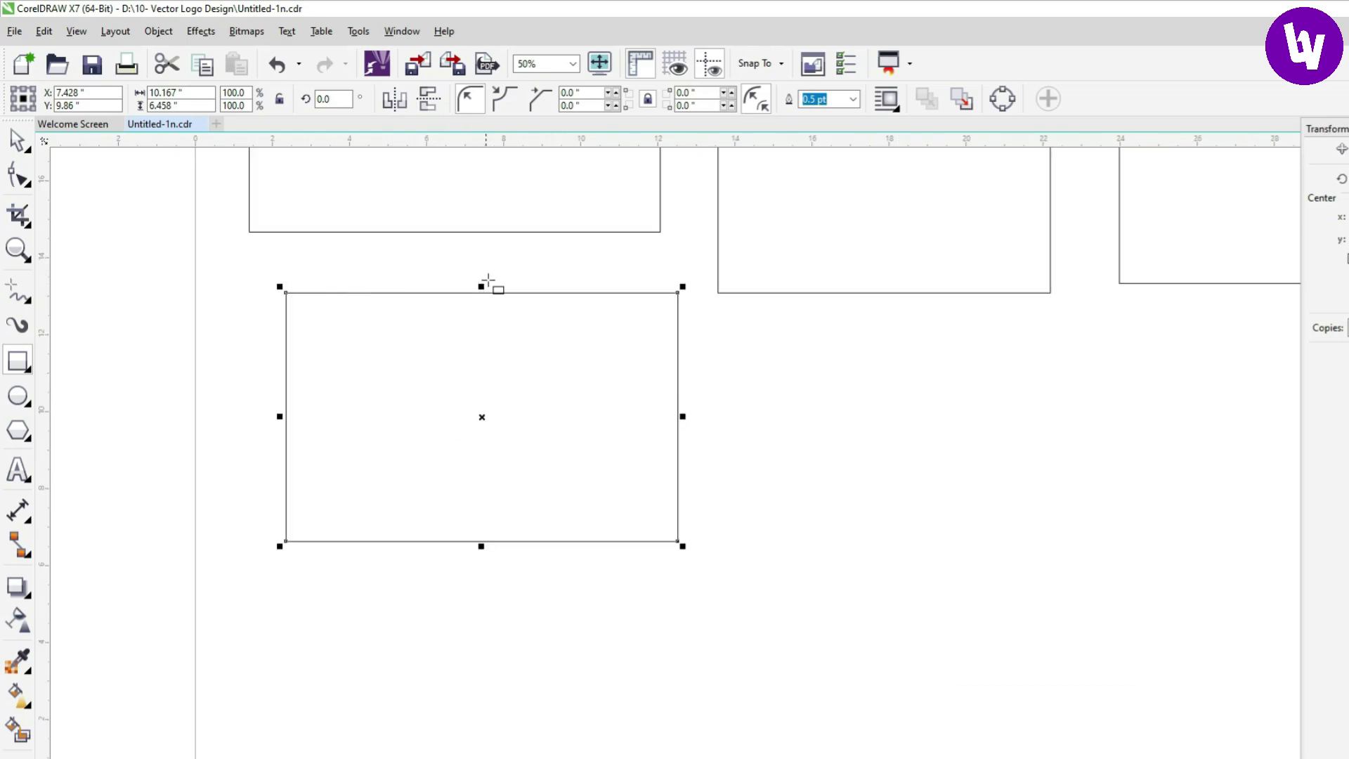
scroll(553, 438, down, 1)
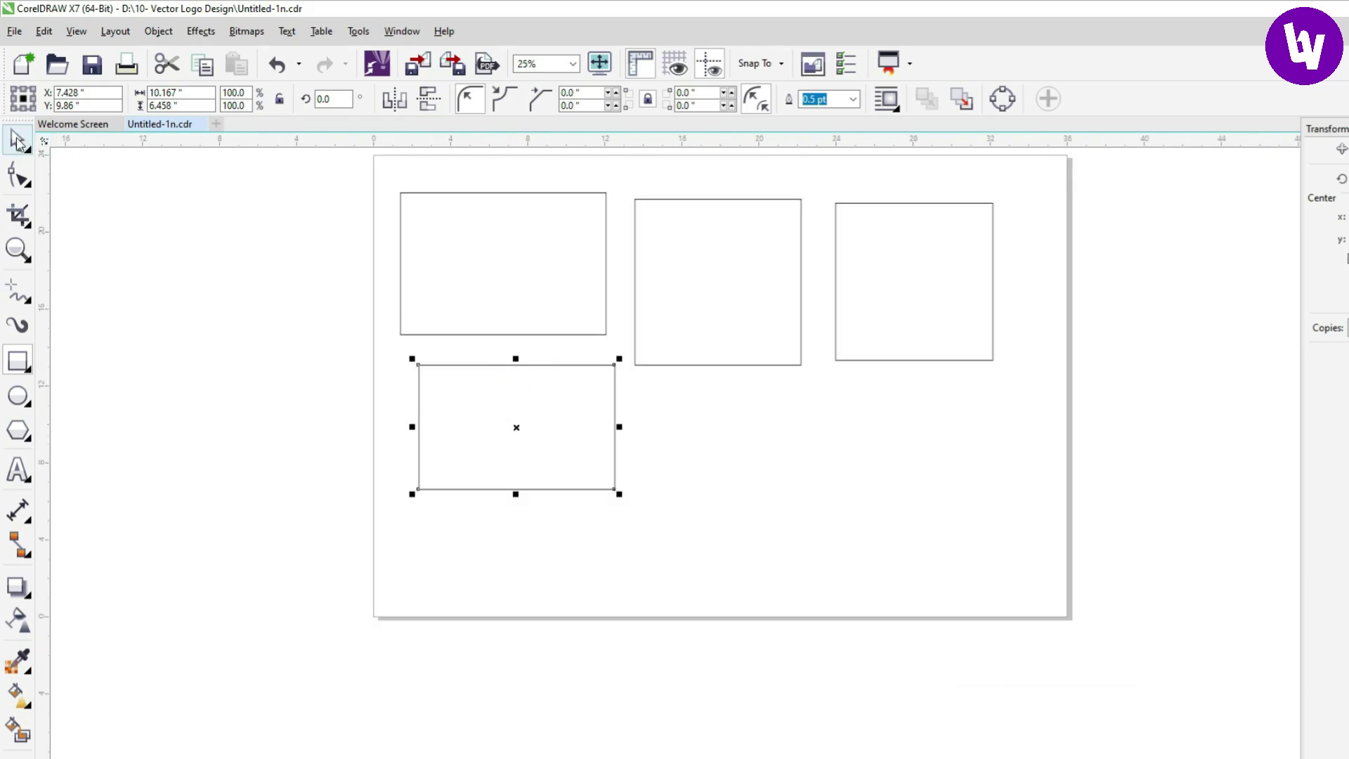
Use the Pick tool to select the large rectangle and the middle square one after the other, and clear the selection
click(18, 142)
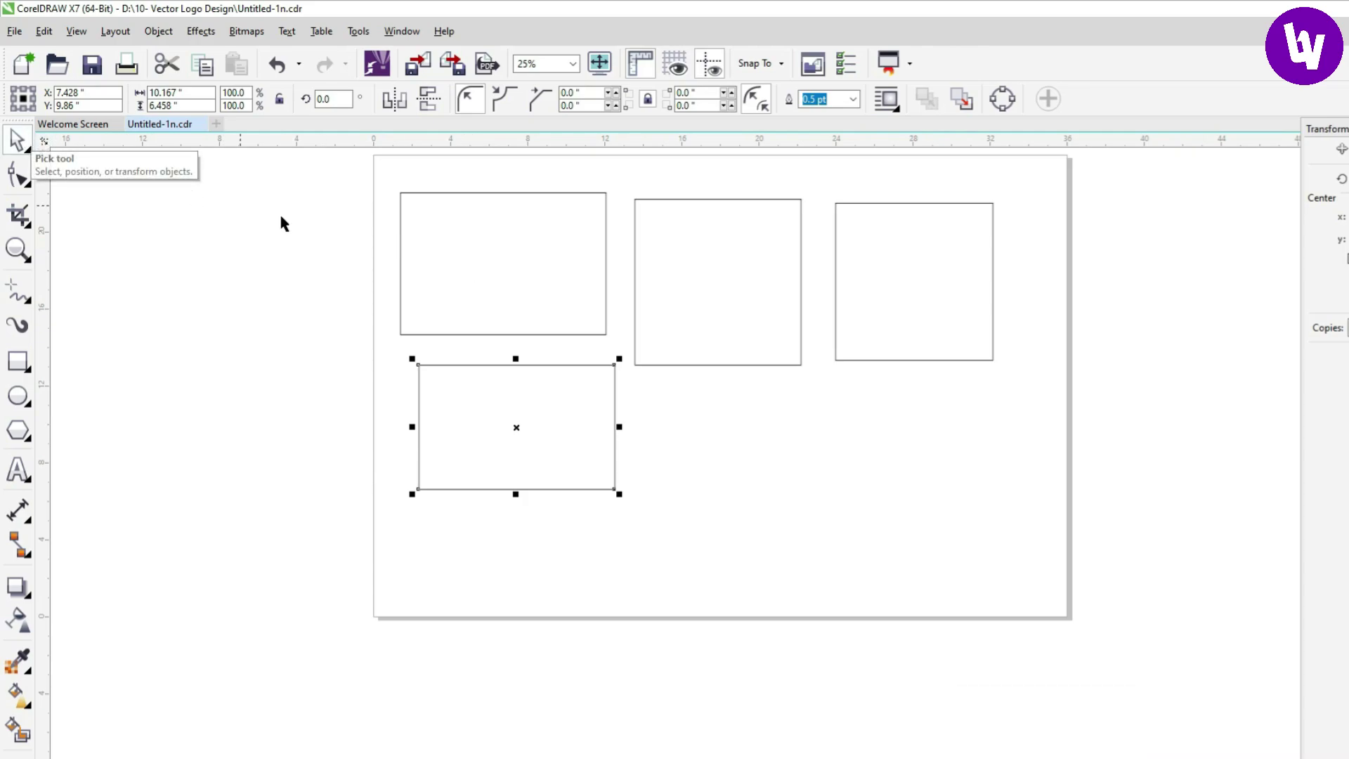
click(491, 250)
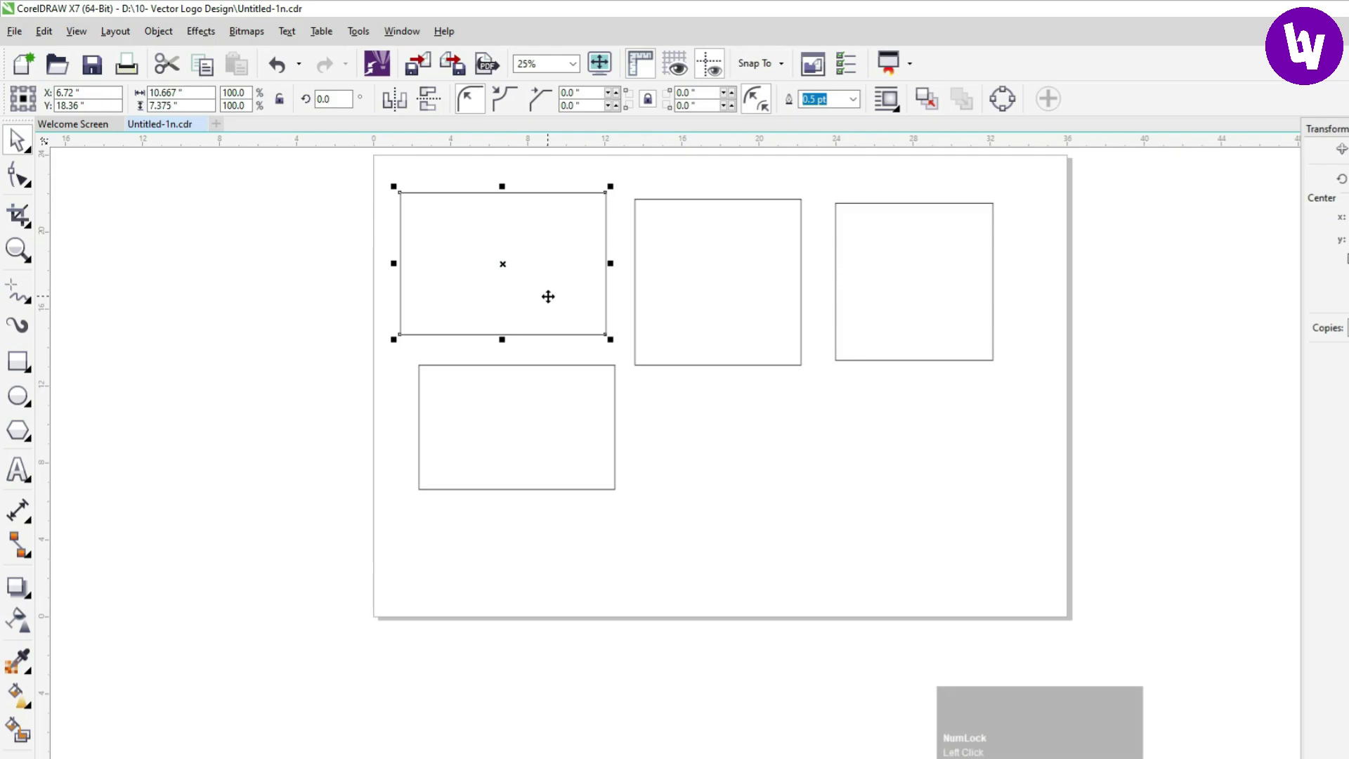
click(734, 250)
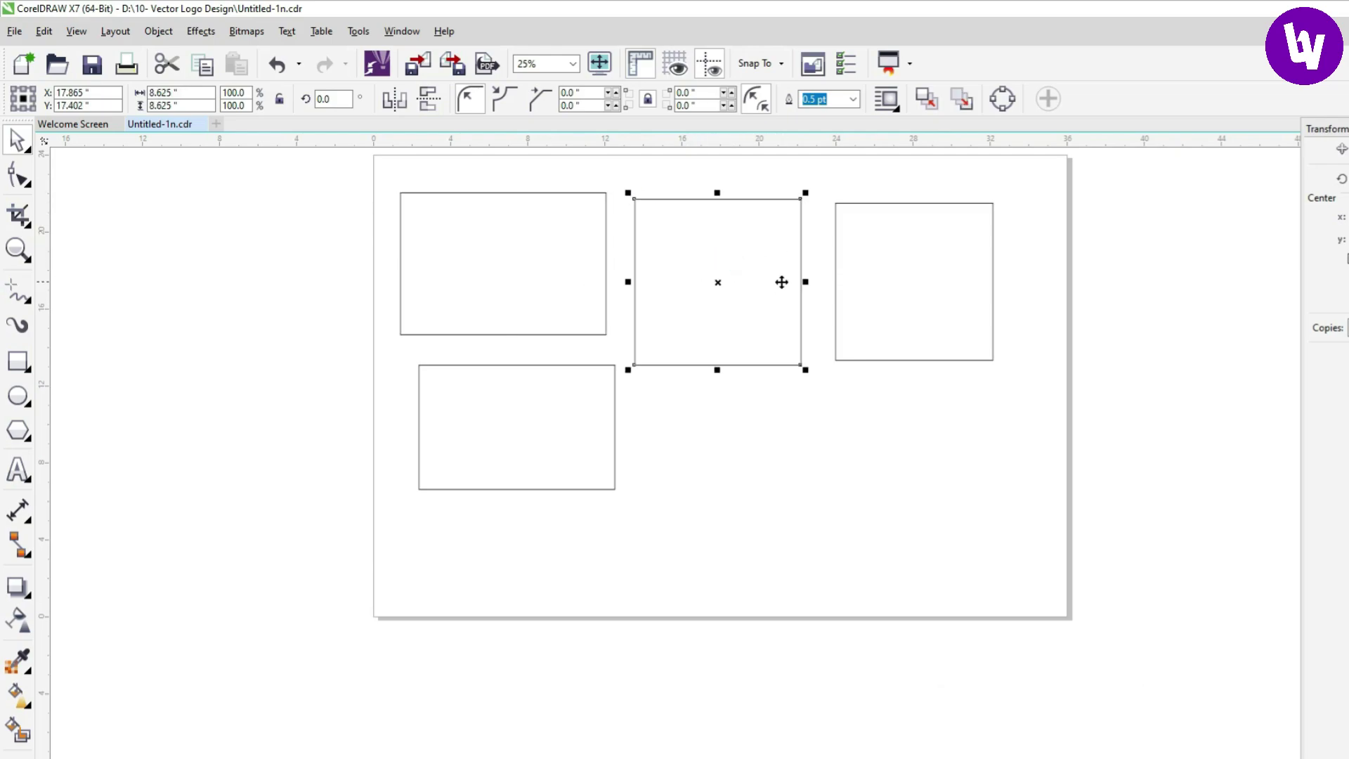
click(343, 206)
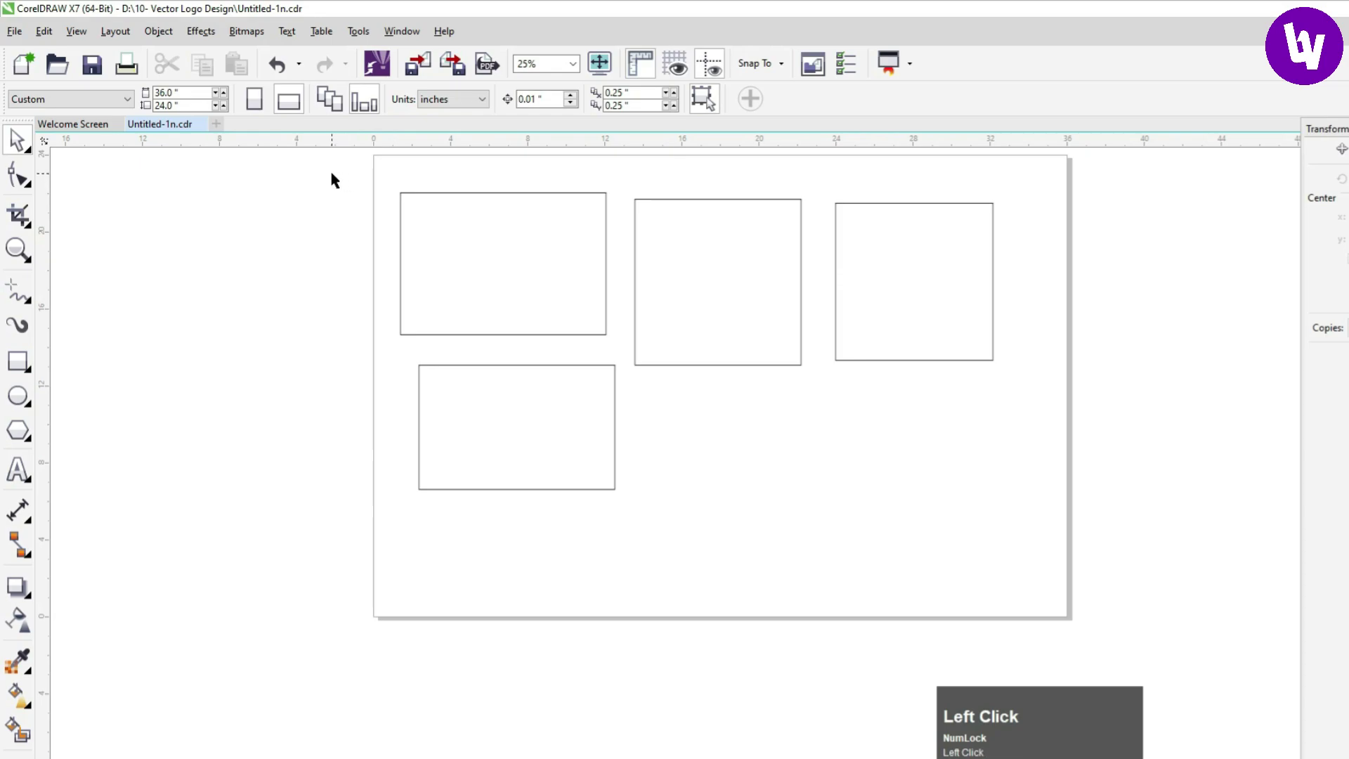
Marquee-select the large rectangle alone and the three upper shapes together, clearing the selection after each
drag(331, 174, 623, 346)
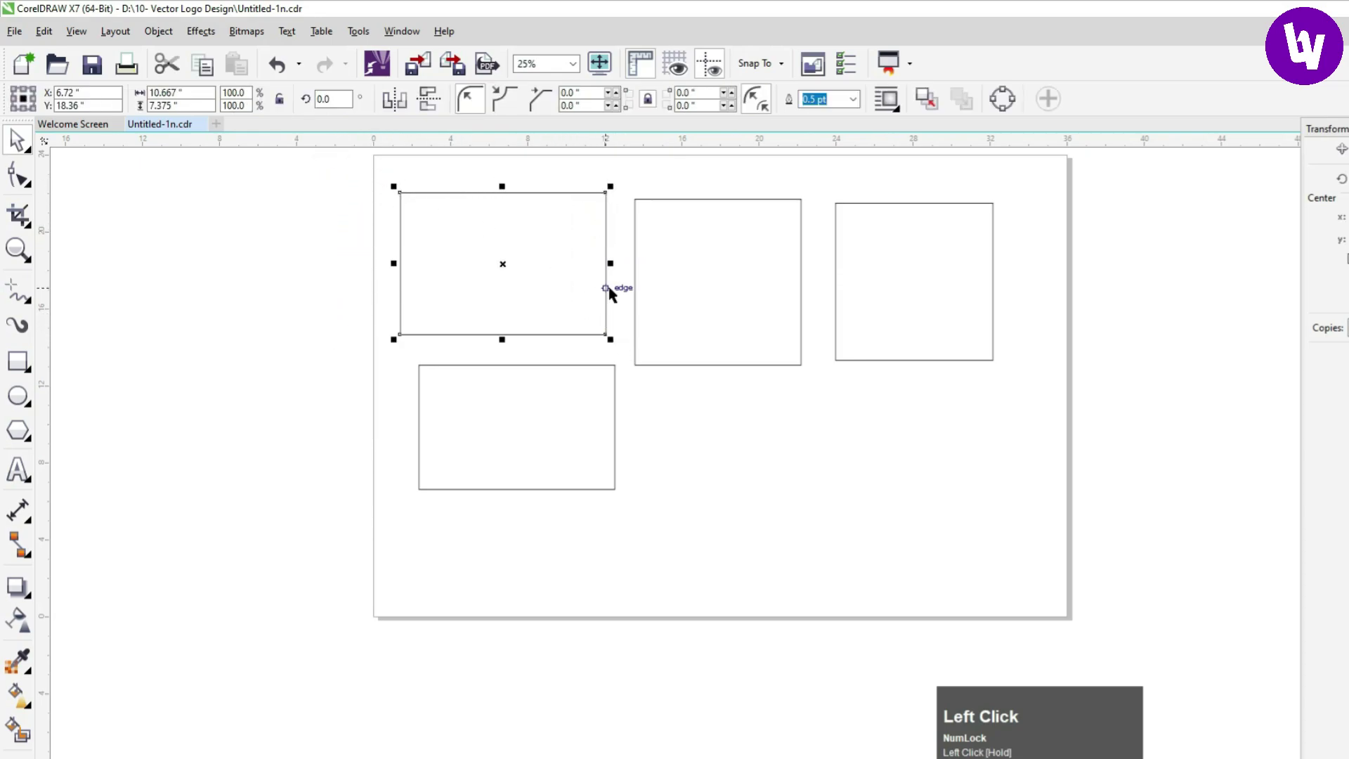
click(840, 172)
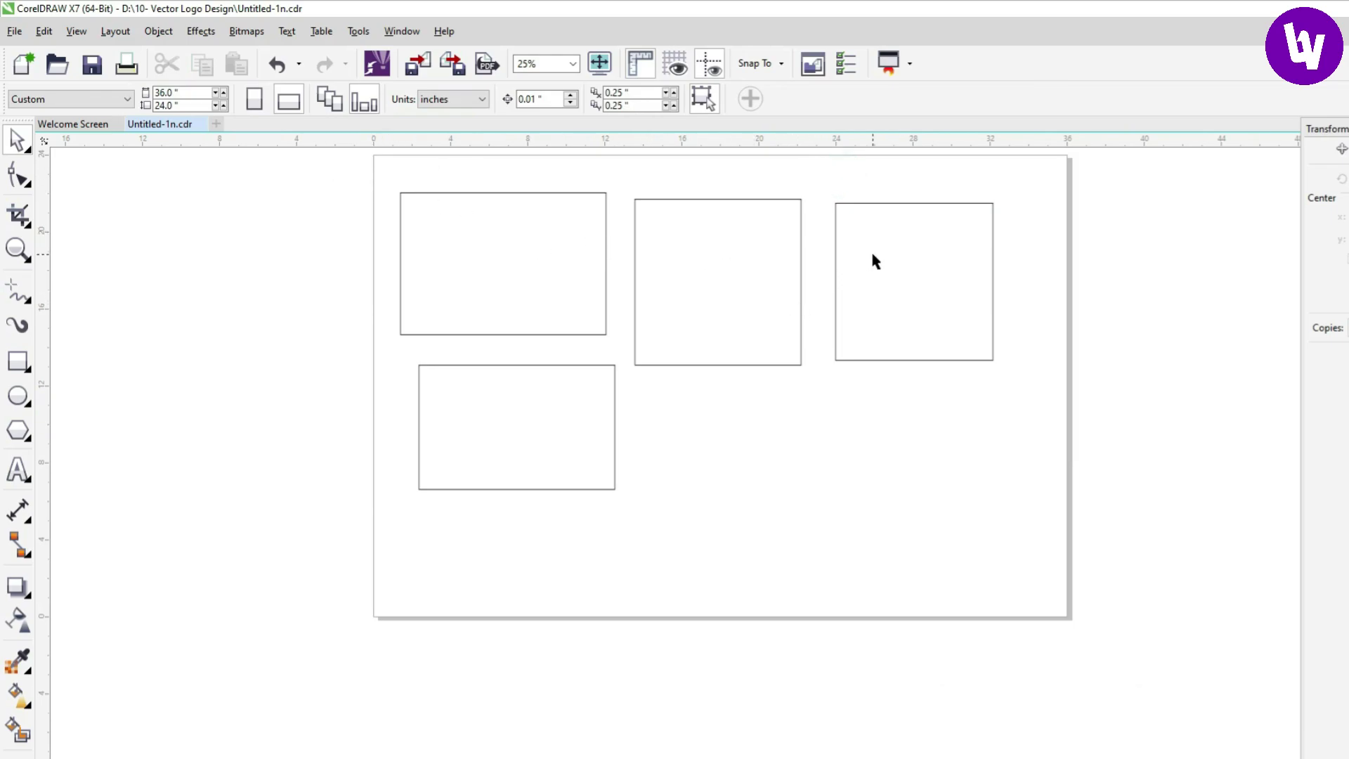
drag(345, 173, 1032, 402)
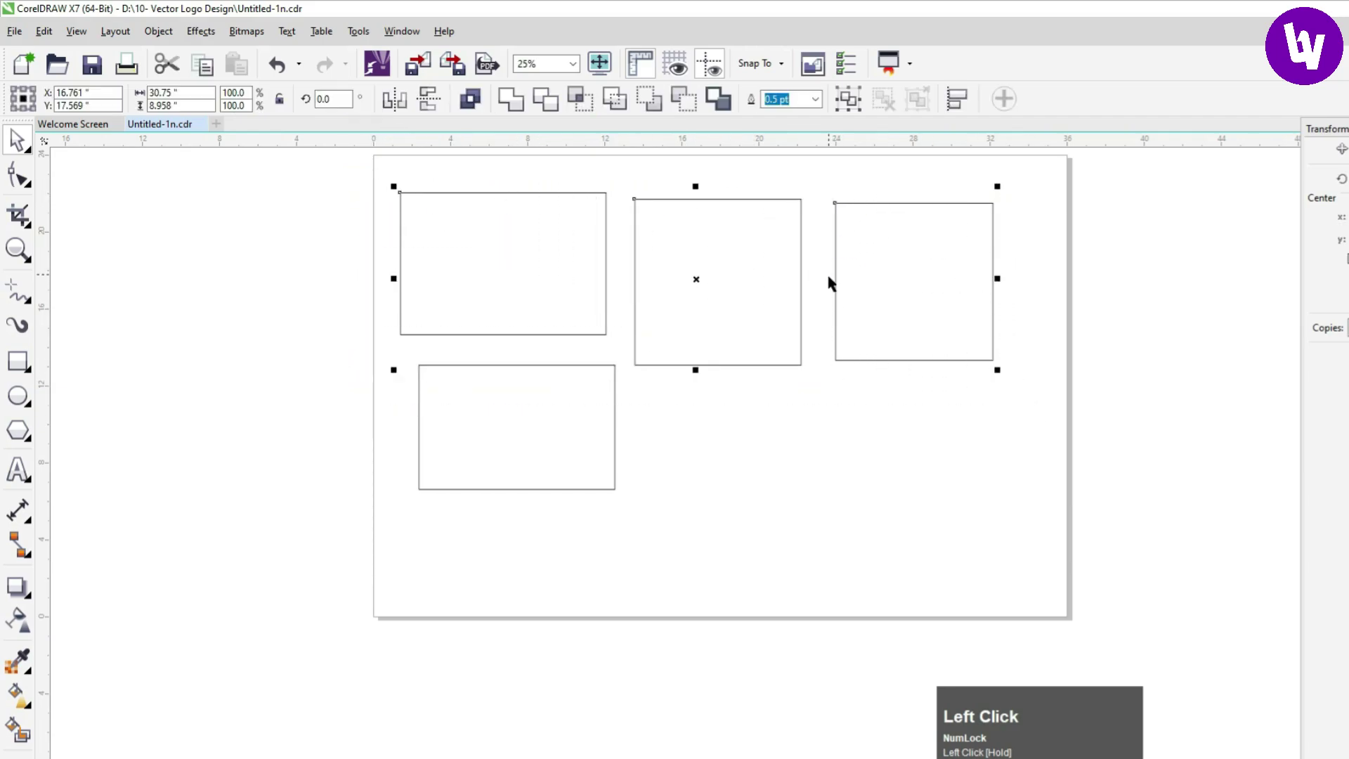
click(301, 308)
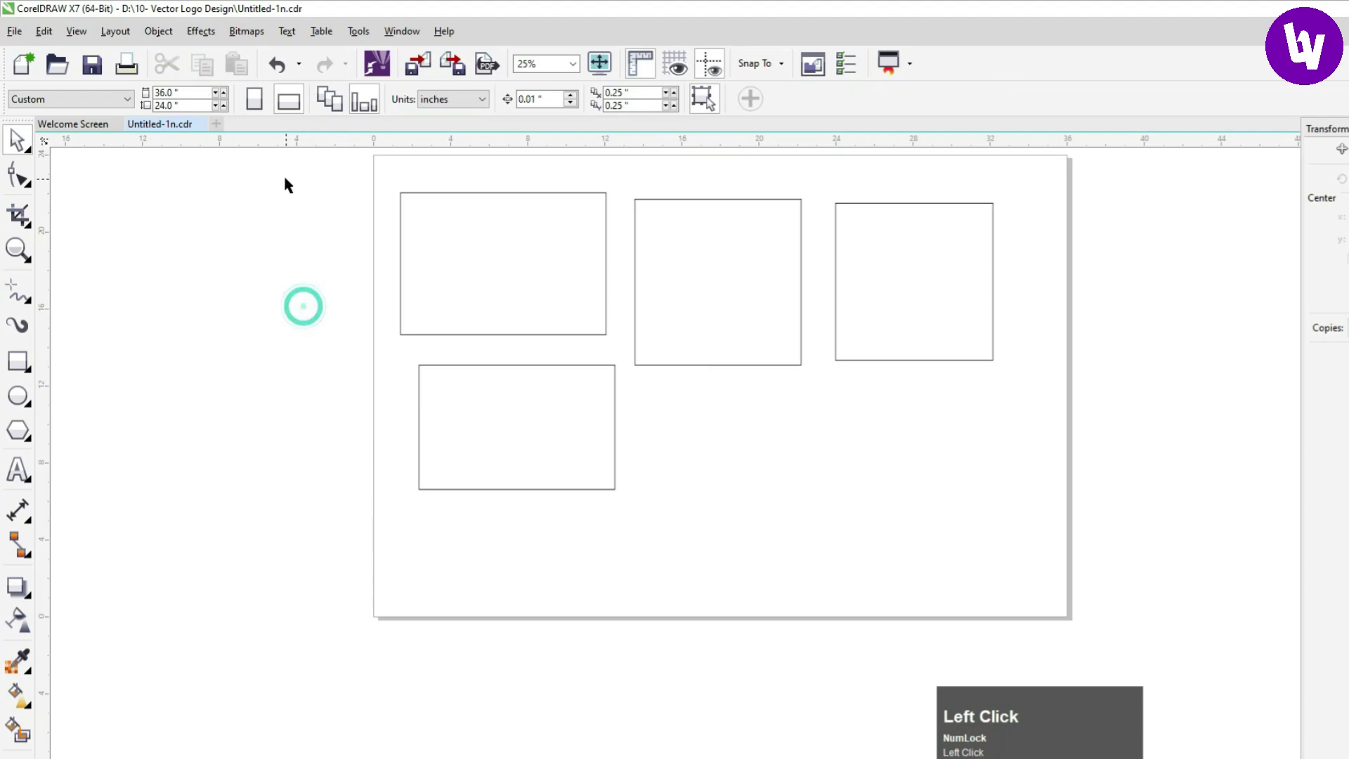
Marquee-select all four shapes and move them together very slightly down and left
drag(281, 171, 1050, 513)
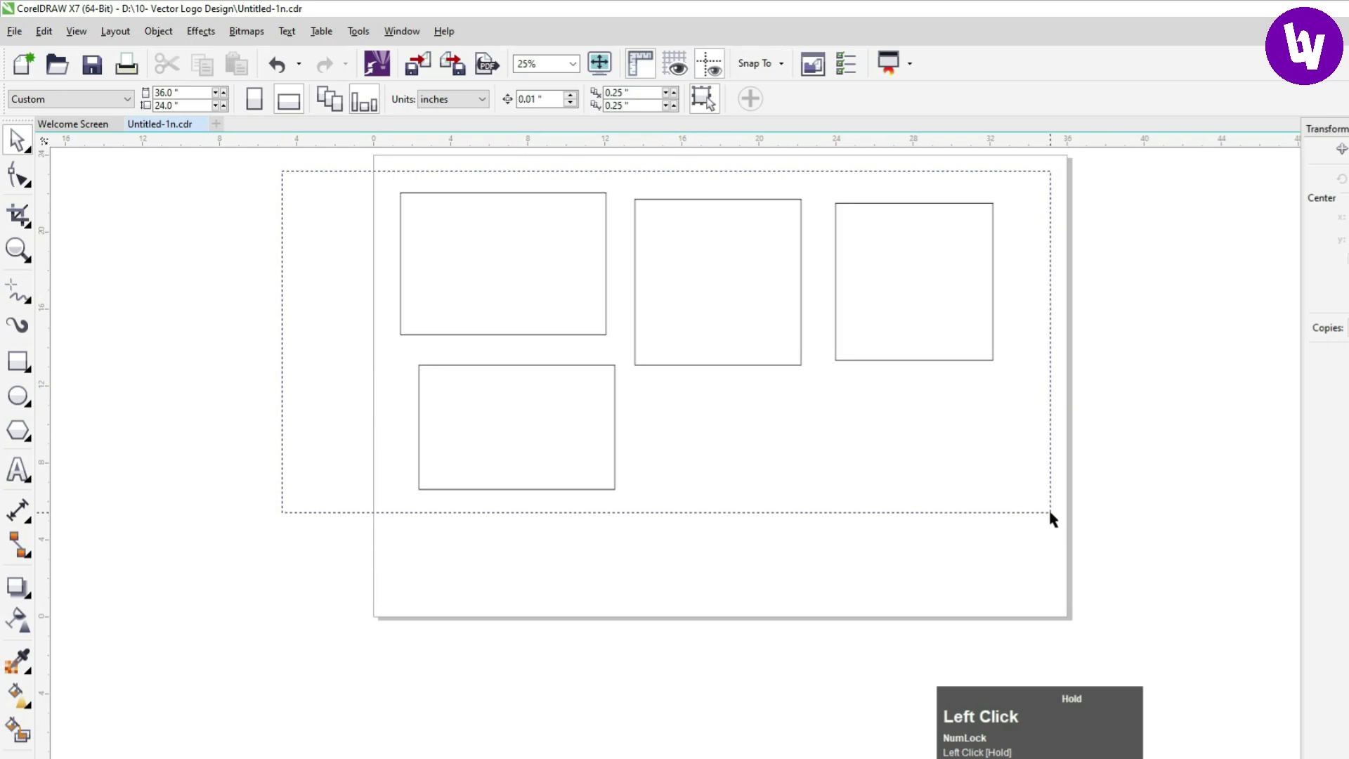
drag(1050, 512, 1050, 509)
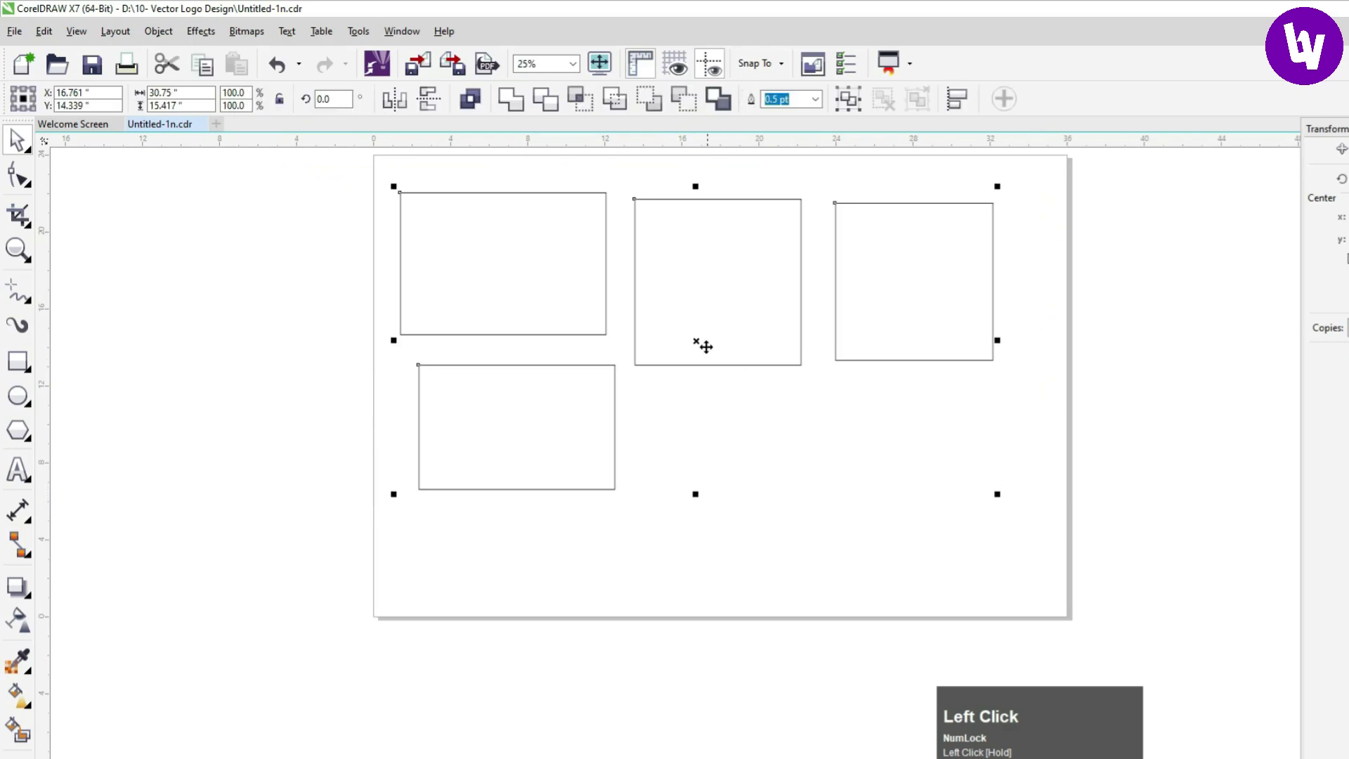
mouse_move(703, 345)
mouse_down()
mouse_move(708, 407)
mouse_move(696, 350)
mouse_up()
Select the three upper shapes one by one as a group selection and move them about 1.3 inches right and 1.1 inches down
click(451, 256)
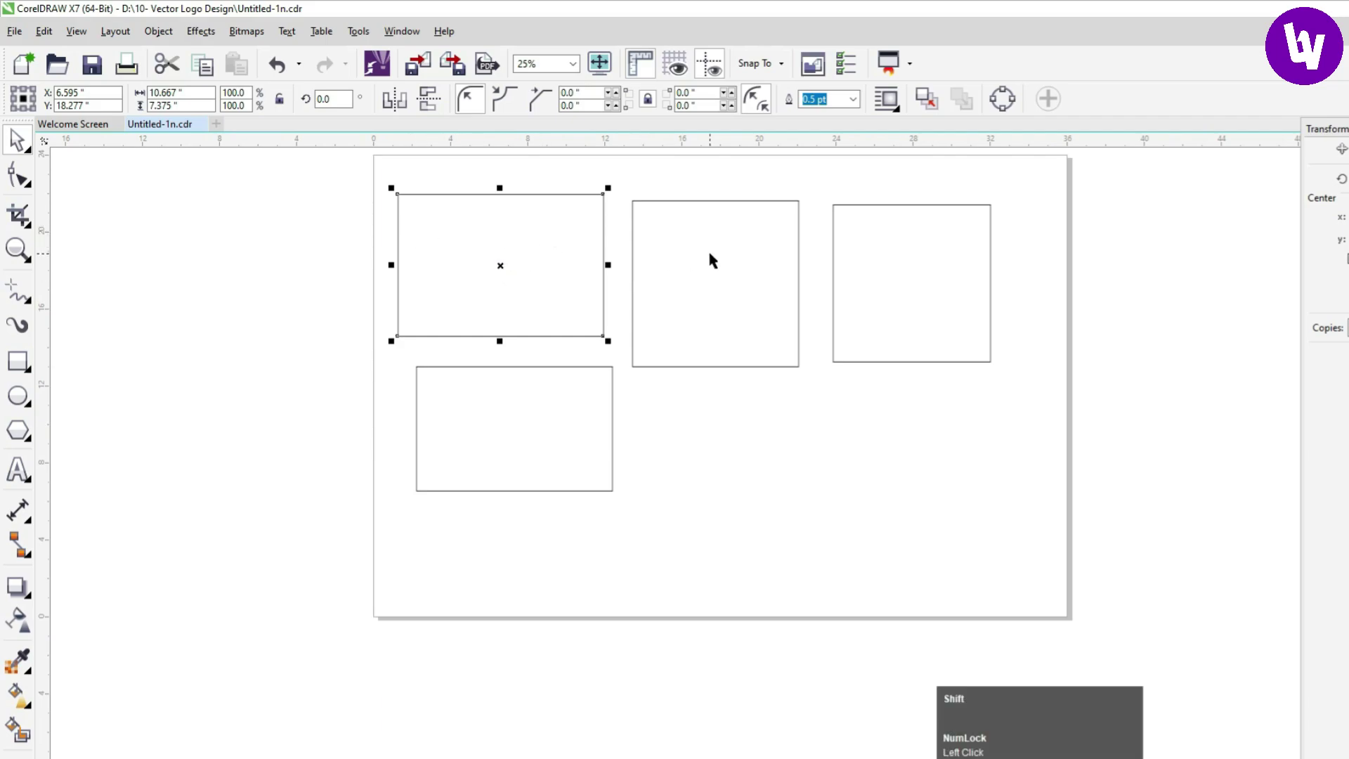
shift+click(686, 249)
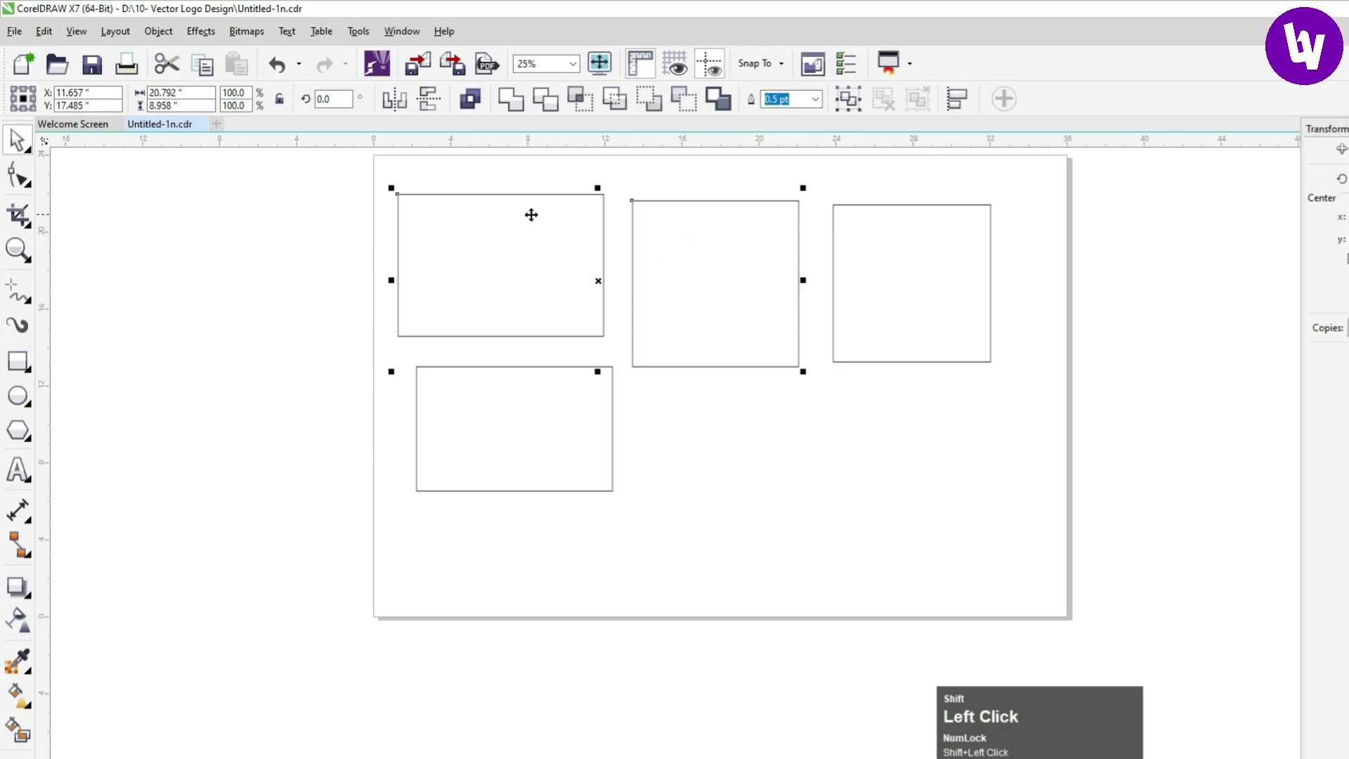
shift+click(895, 264)
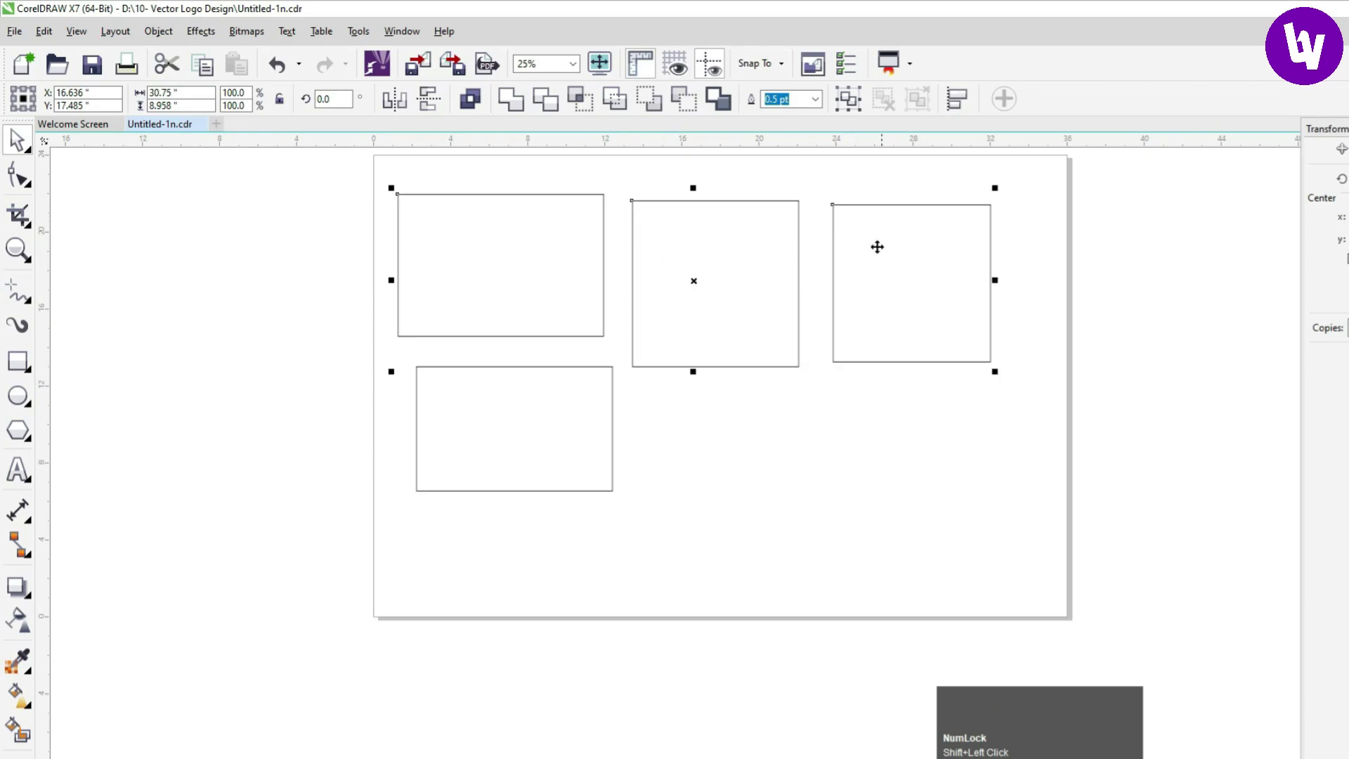
mouse_move(574, 241)
mouse_down()
mouse_move(636, 318)
mouse_move(592, 272)
mouse_move(723, 310)
mouse_move(738, 328)
mouse_move(708, 244)
mouse_move(738, 304)
mouse_move(573, 224)
mouse_up()
click(236, 187)
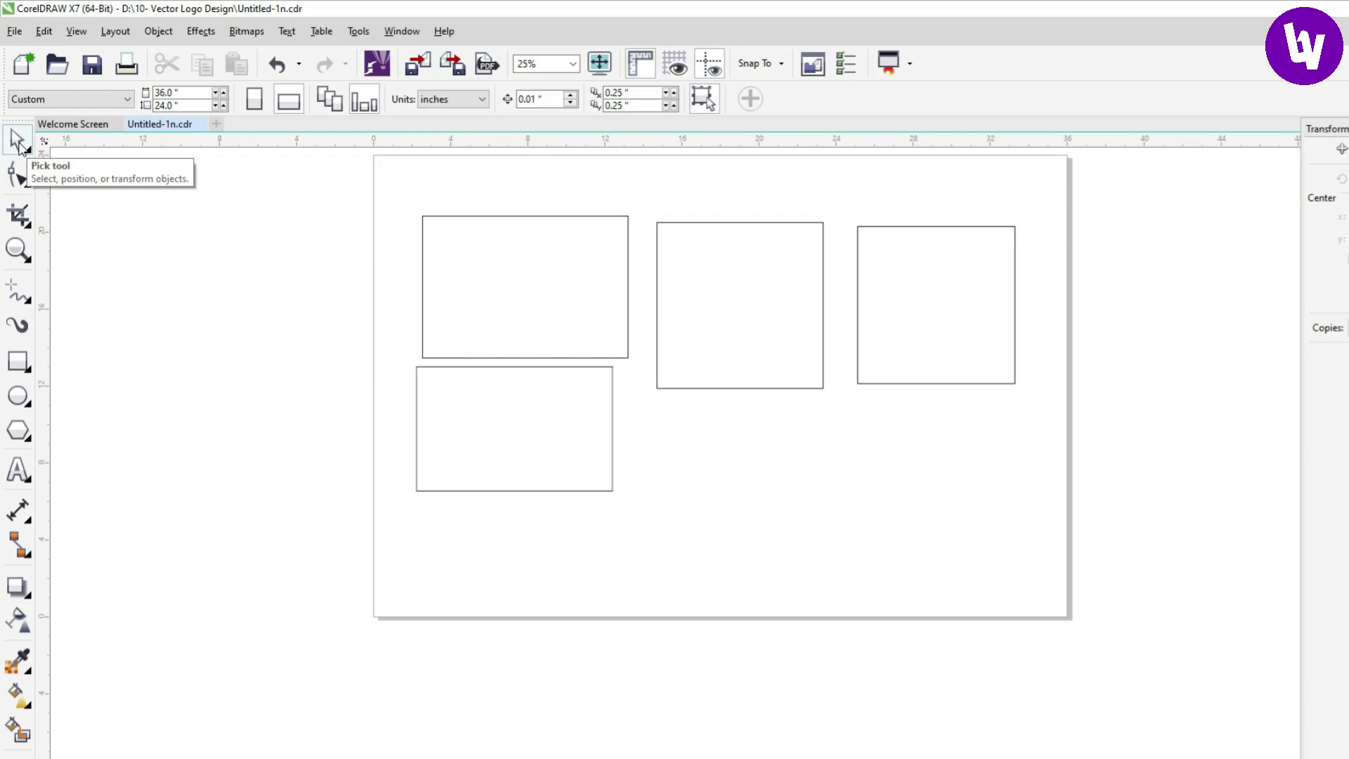
Reposition the large rectangle near the page centre, the middle square at the page's upper edge and the small rectangle in the lower part
click(488, 250)
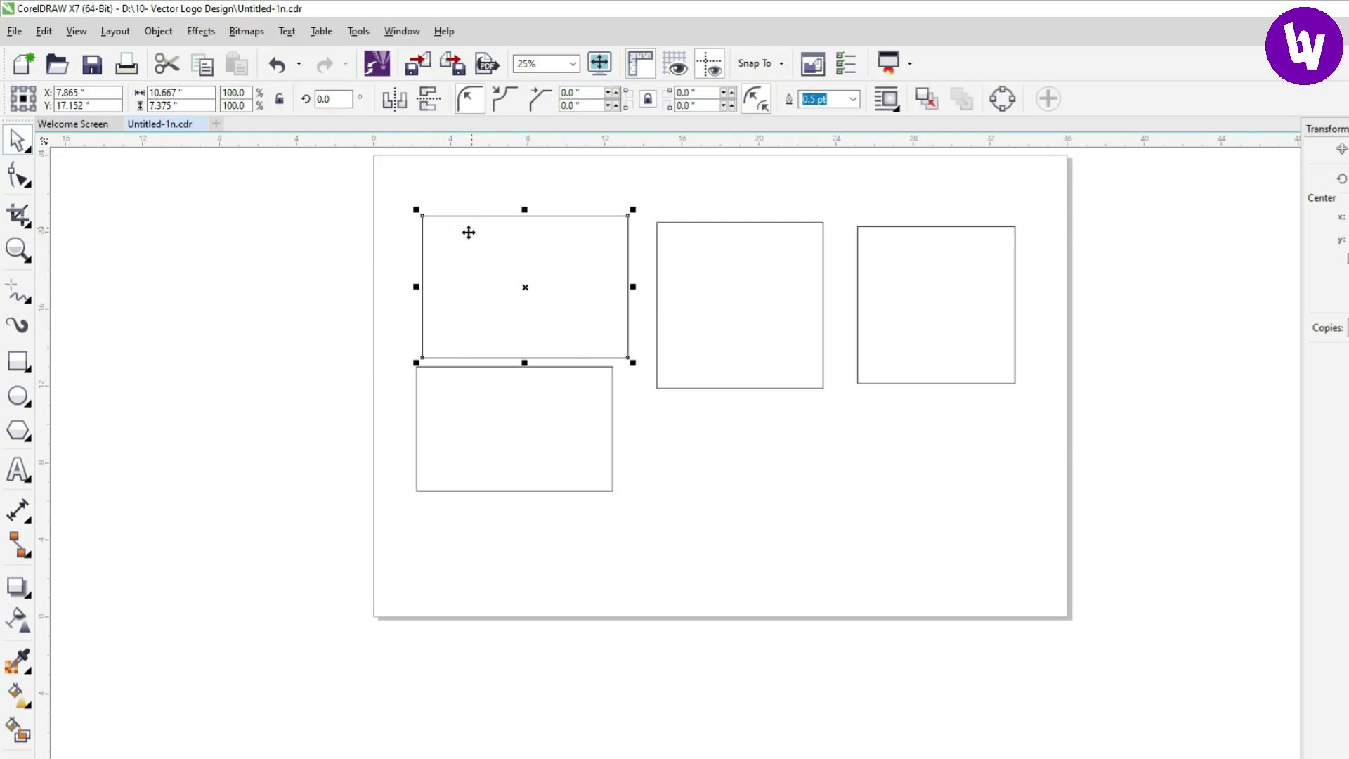
drag(532, 263, 921, 485)
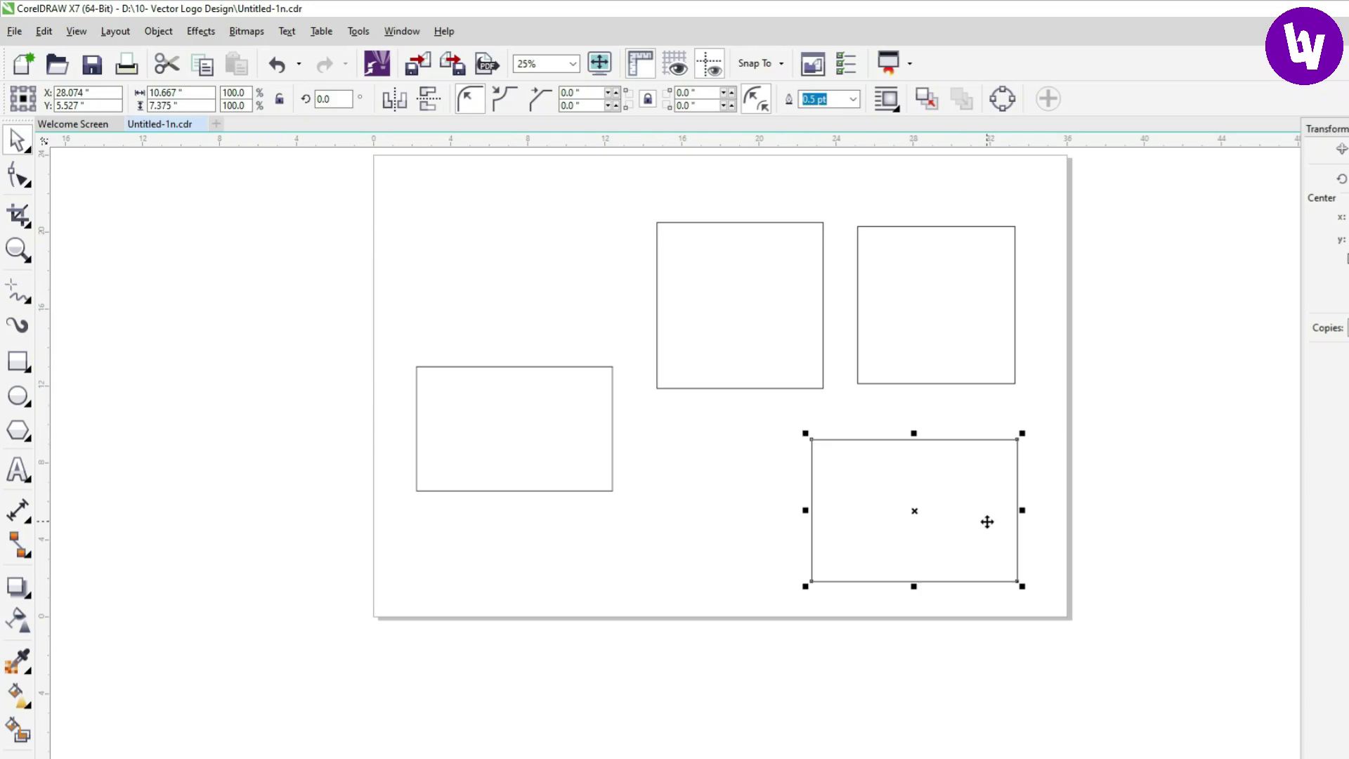
drag(977, 519, 736, 304)
click(714, 377)
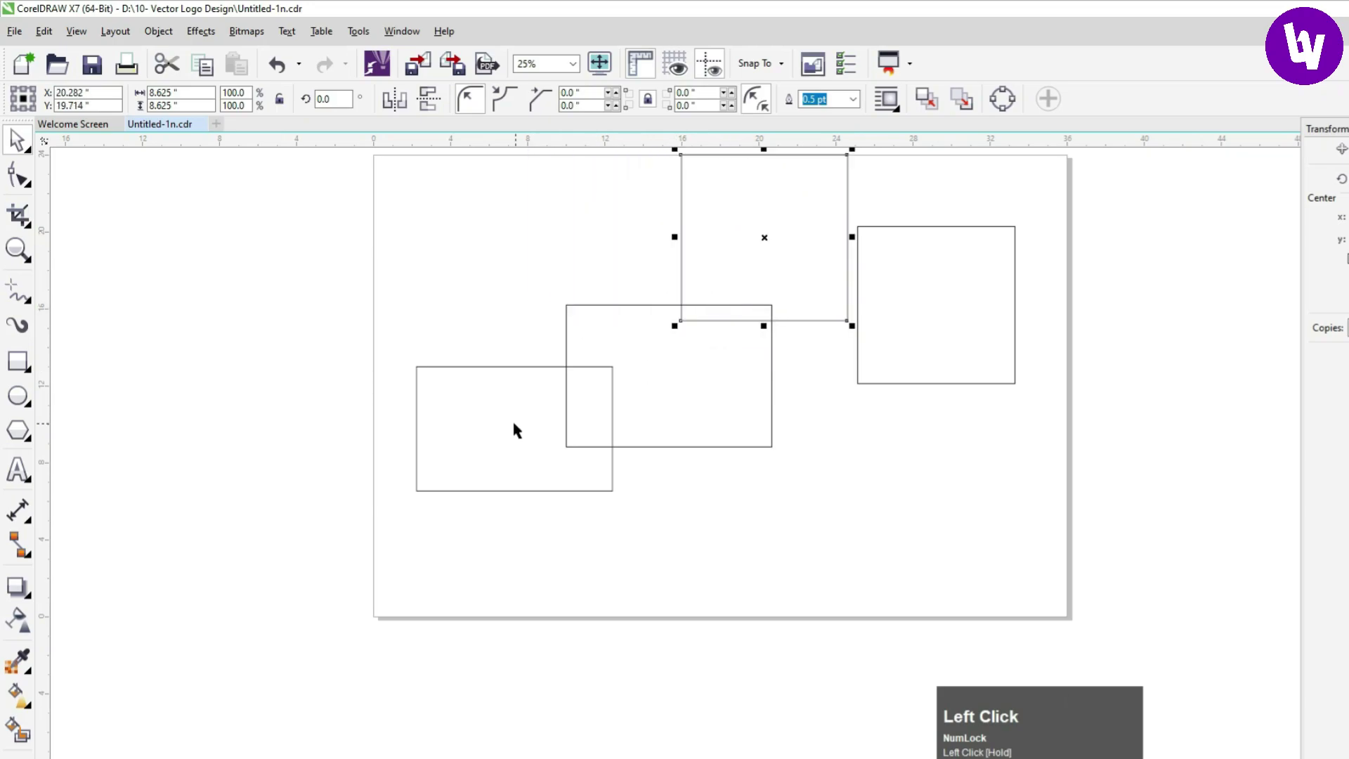
drag(515, 430, 607, 526)
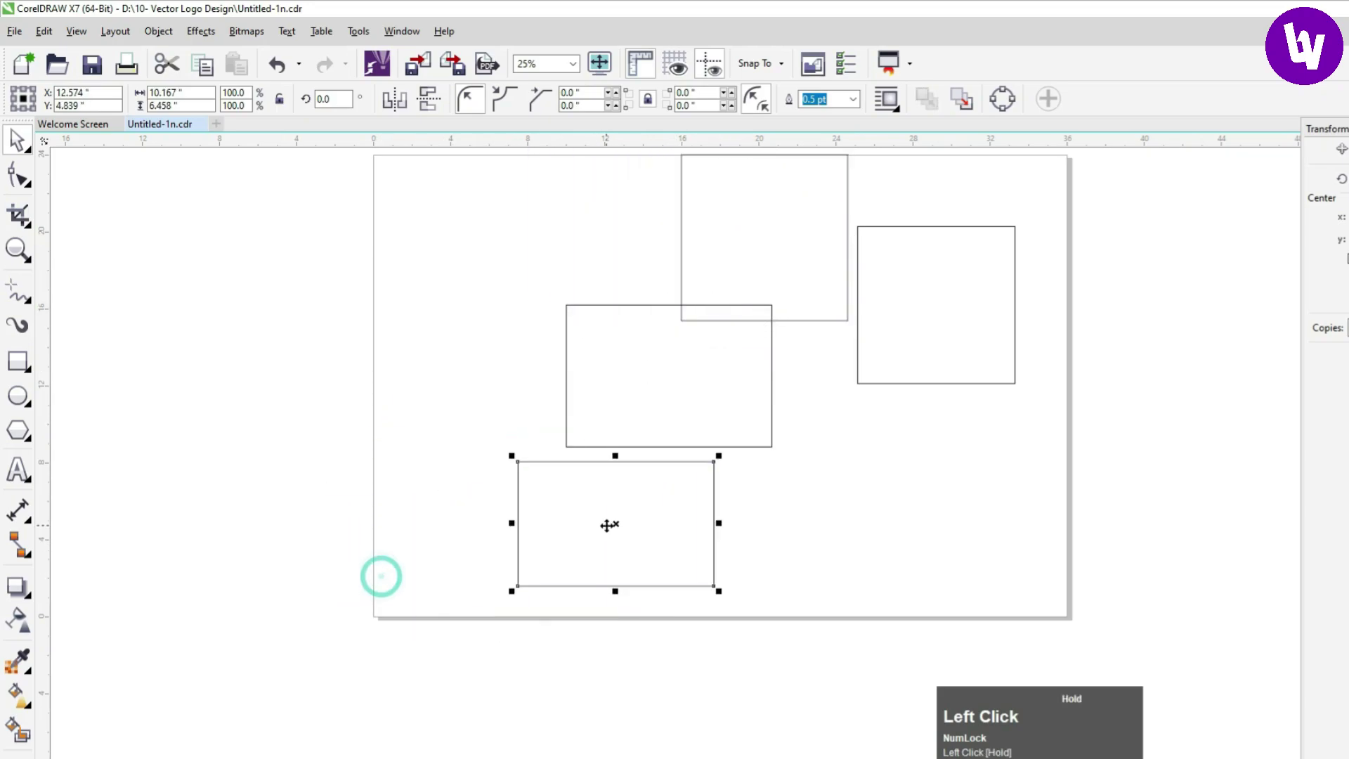
Spread the upper shapes apart, with the large rectangle on the left, the larger square in the middle and the smaller square lower right
drag(638, 404, 489, 357)
drag(733, 256, 690, 353)
drag(899, 258, 867, 321)
drag(736, 314, 757, 281)
drag(757, 281, 728, 263)
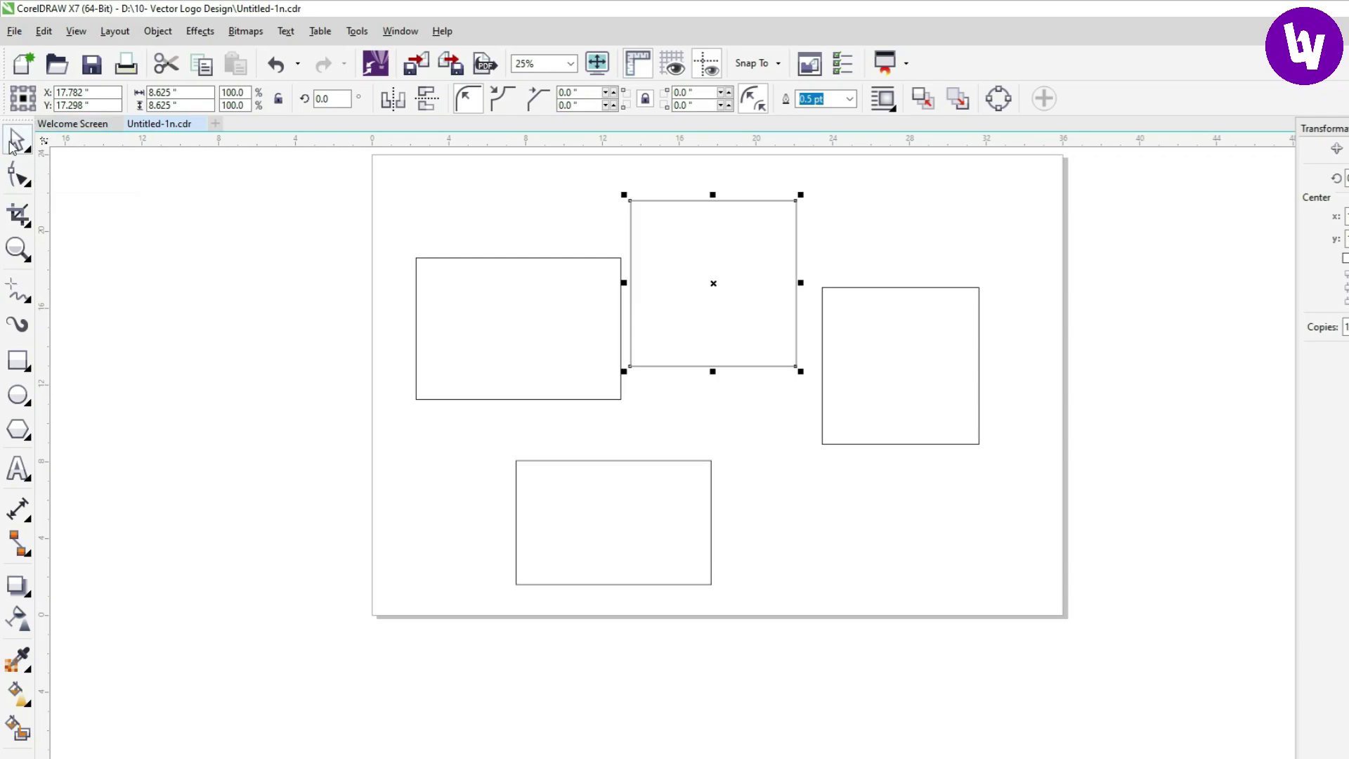
Select the large rectangle and move it about 1.1 inches left and 0.8 inches down
click(568, 251)
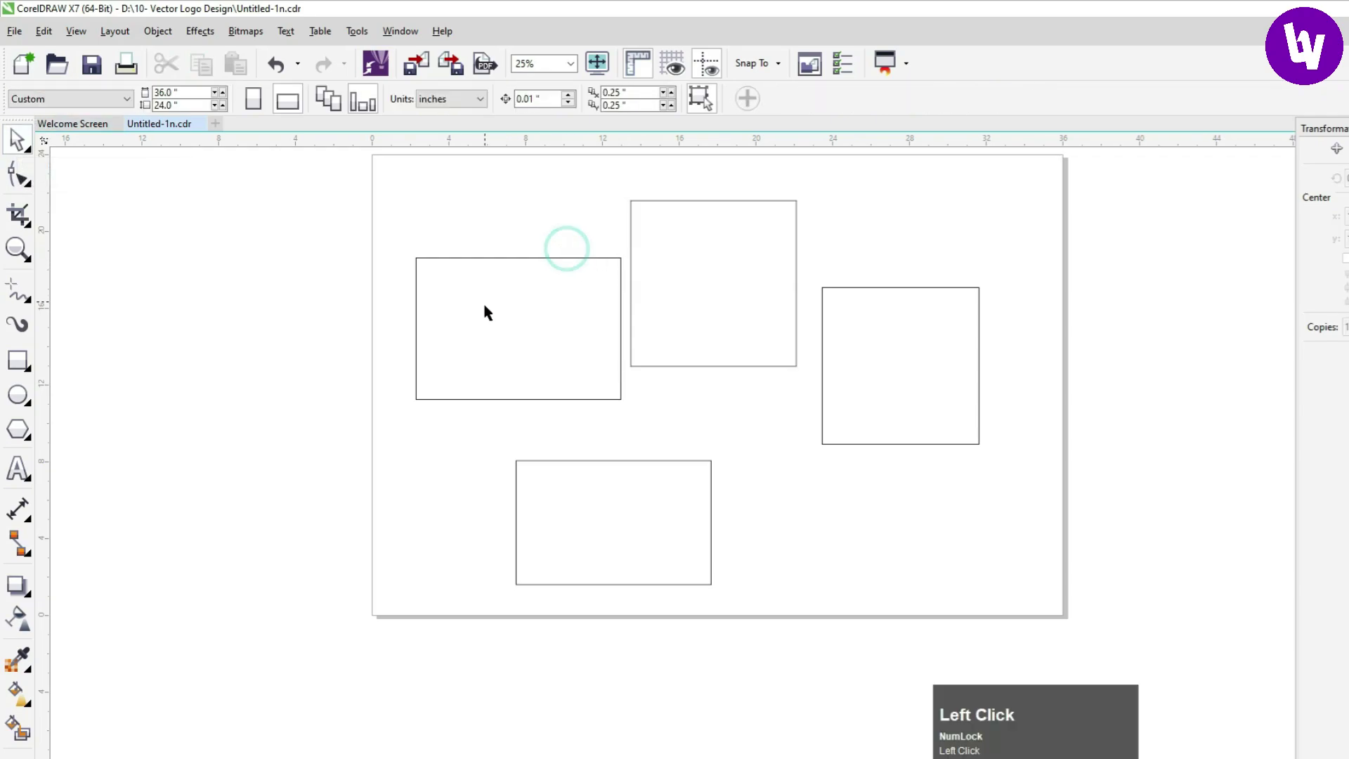
scroll(482, 317, up, 1)
click(521, 299)
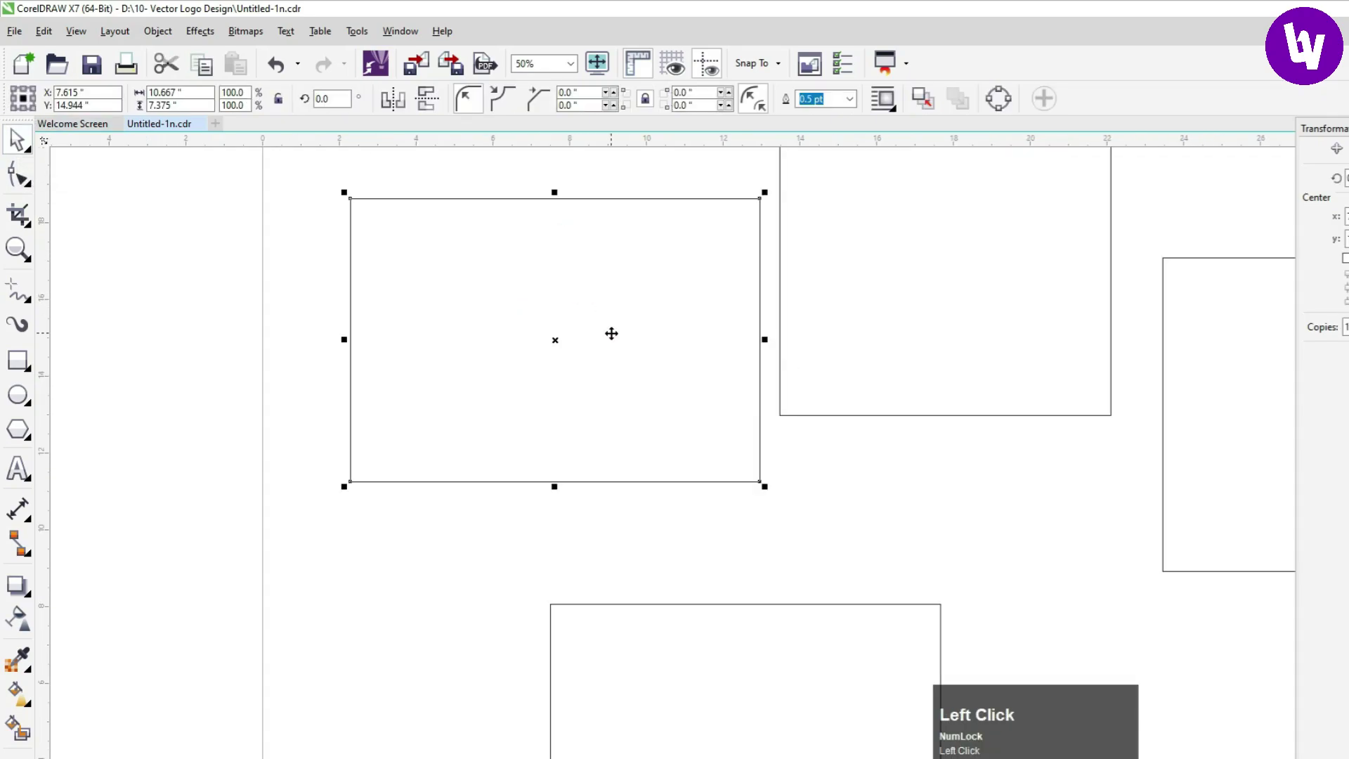
drag(572, 265, 531, 294)
Scale the large rectangle proportionally from its upper-right corner down to about 6.7 × 4.6 inches and back up to about 9 × 6.2 inches
mouse_move(724, 222)
mouse_down()
mouse_move(630, 295)
mouse_move(724, 222)
mouse_up()
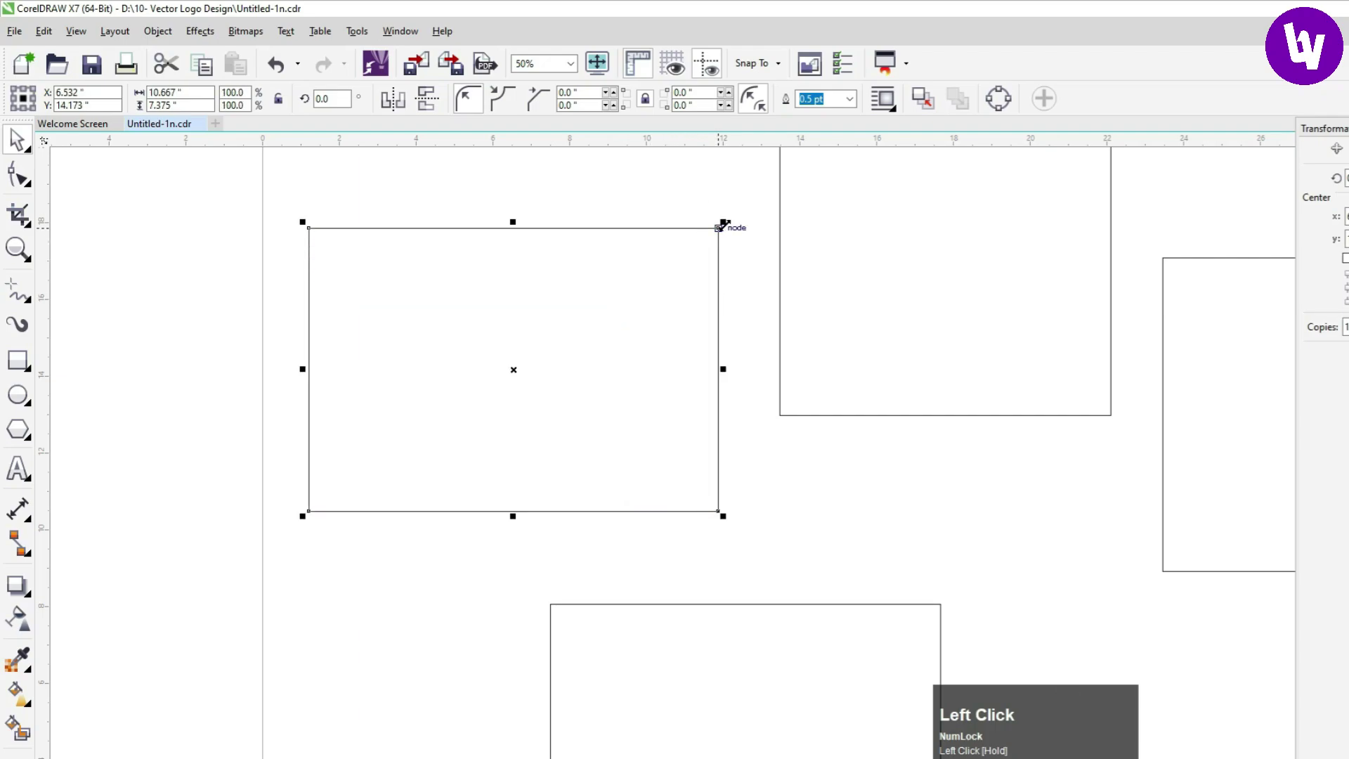
scroll(726, 222, up, 1)
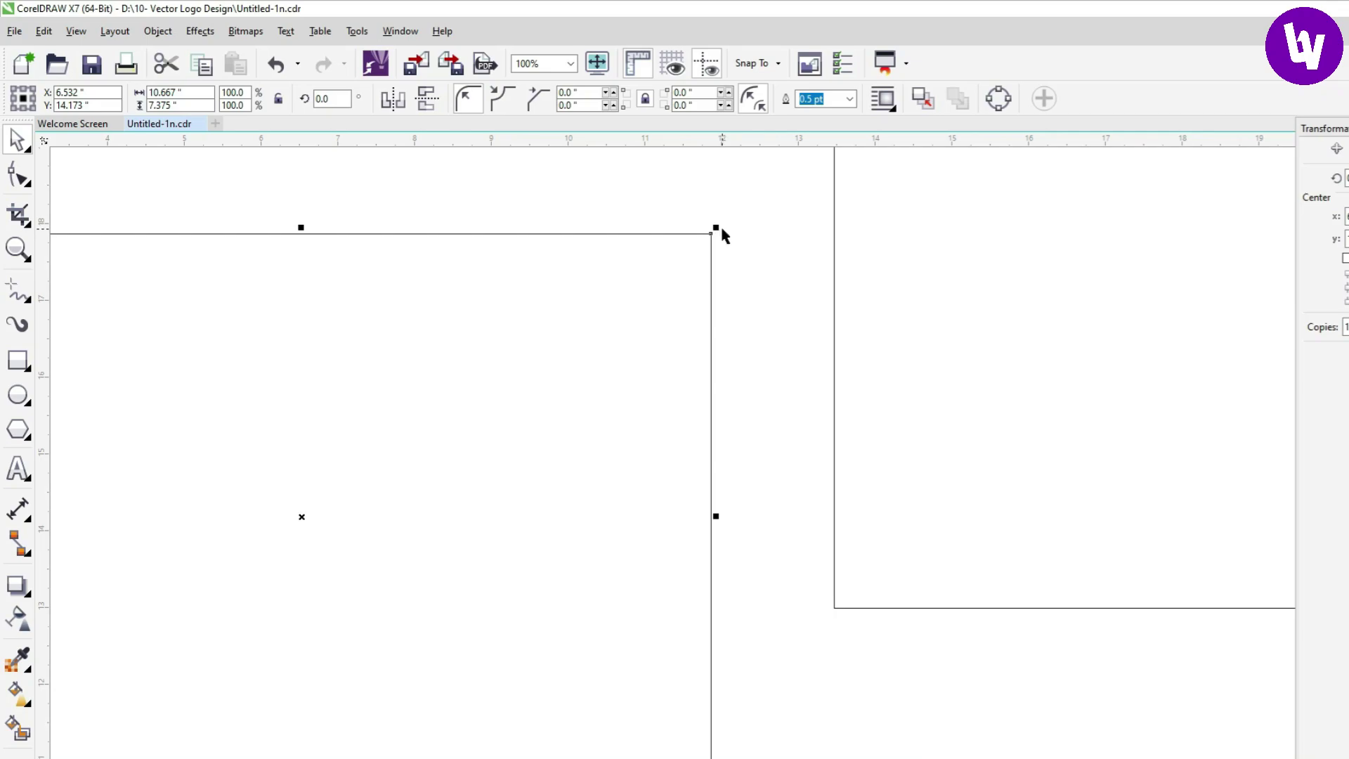
drag(719, 228, 497, 441)
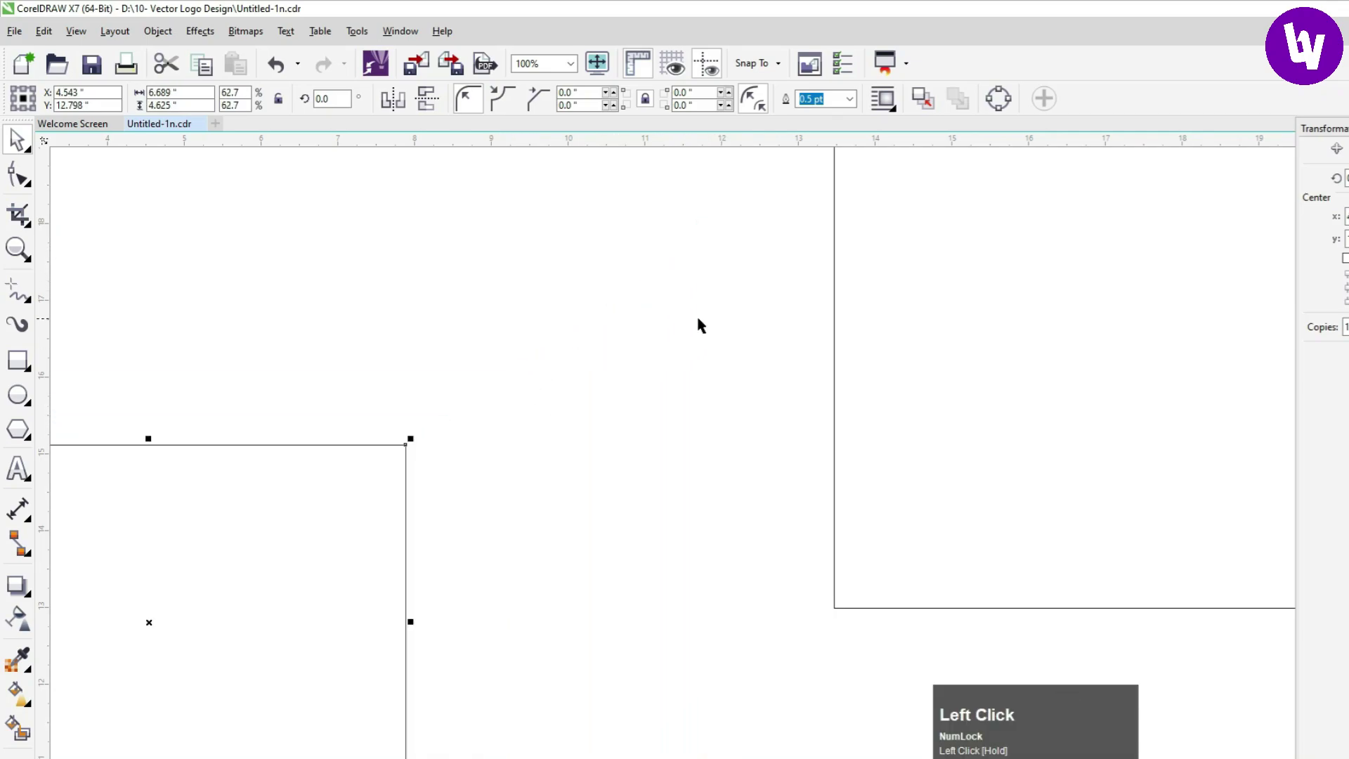
scroll(699, 321, down, 2)
scroll(569, 405, up, 1)
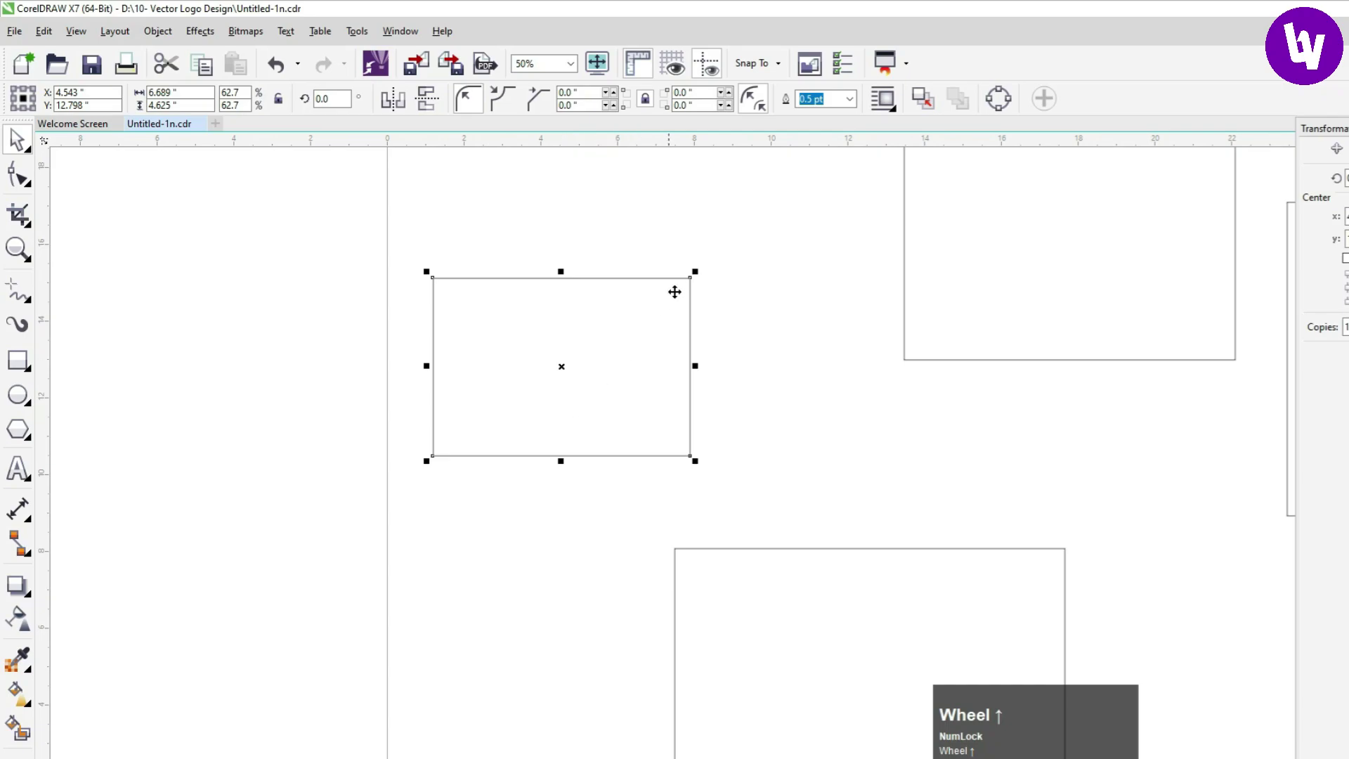
drag(696, 271, 782, 205)
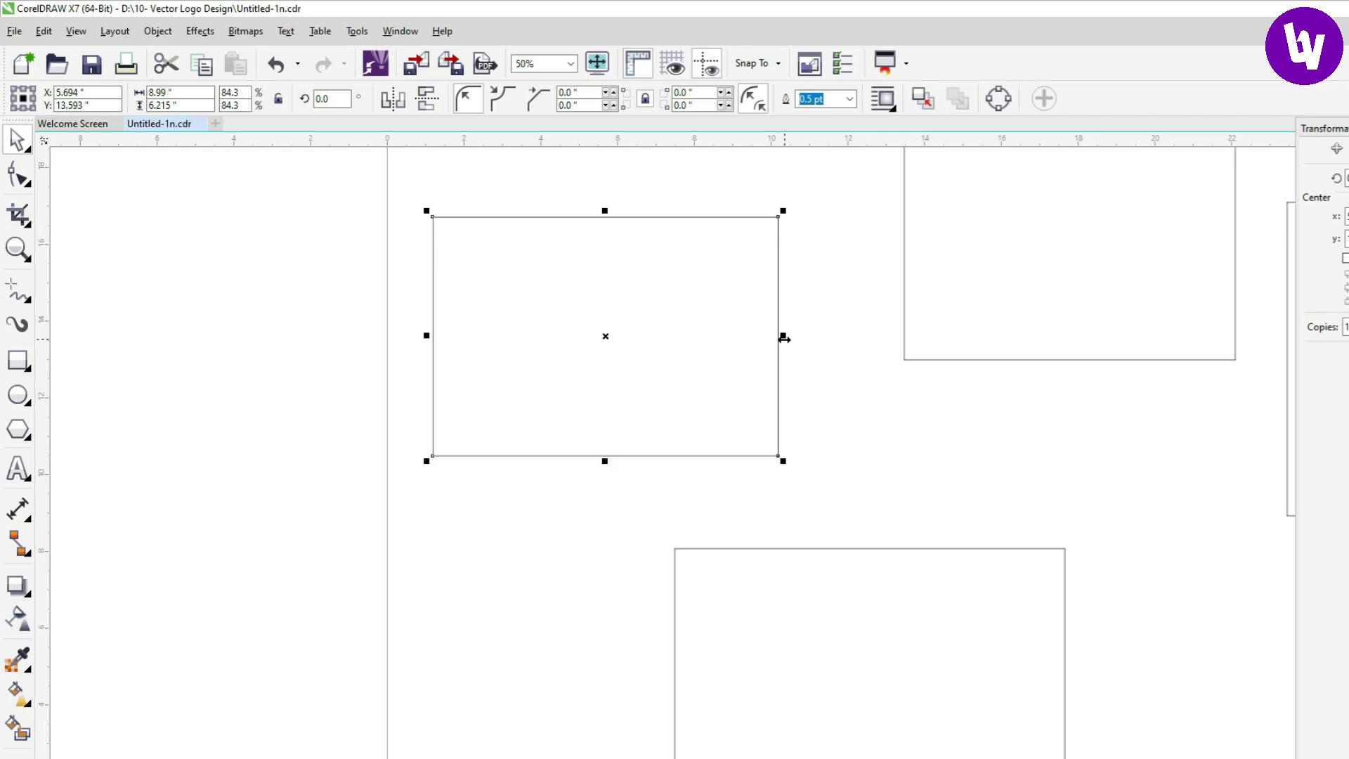
Stretch the selected rectangle from its side, top and bottom midpoints in turn, ending at about 11.5 × 8.3 inches
drag(784, 338, 1075, 337)
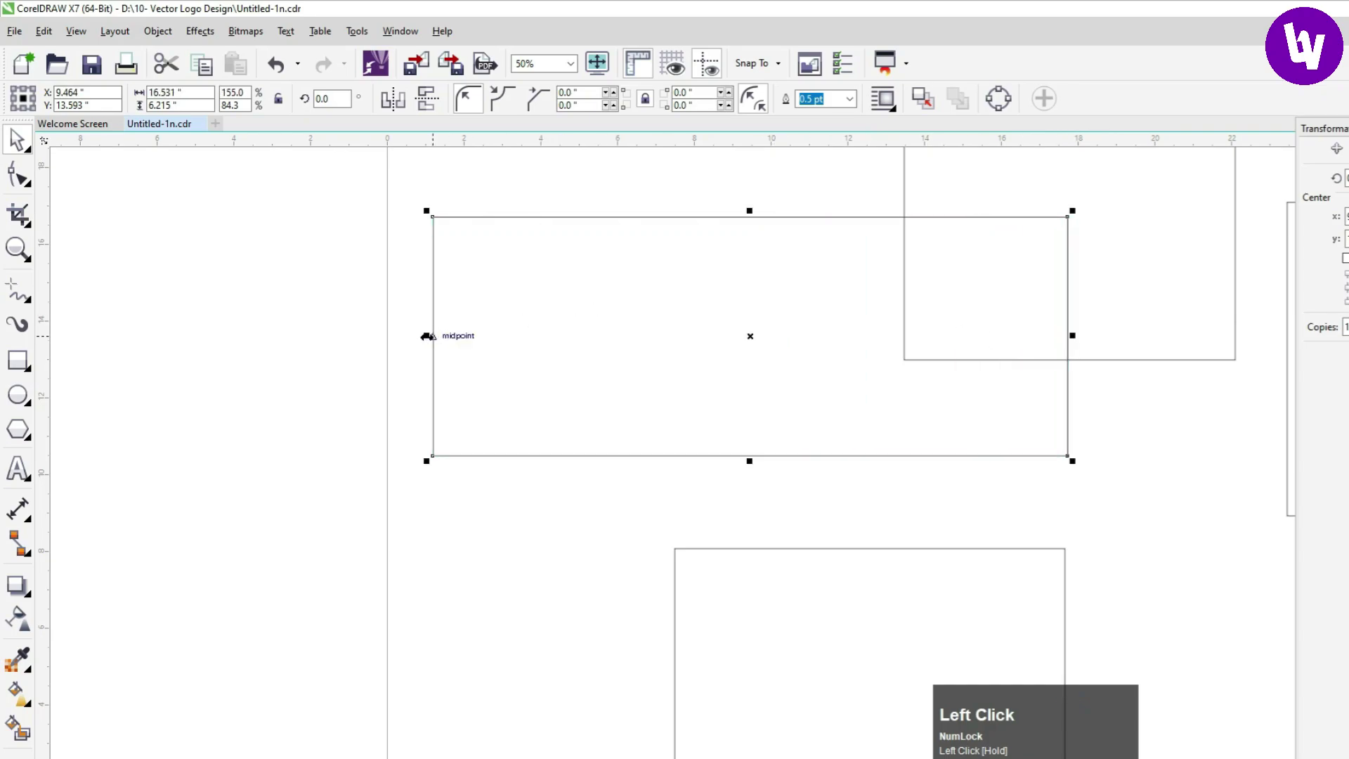
drag(427, 336, 172, 336)
scroll(496, 390, down, 1)
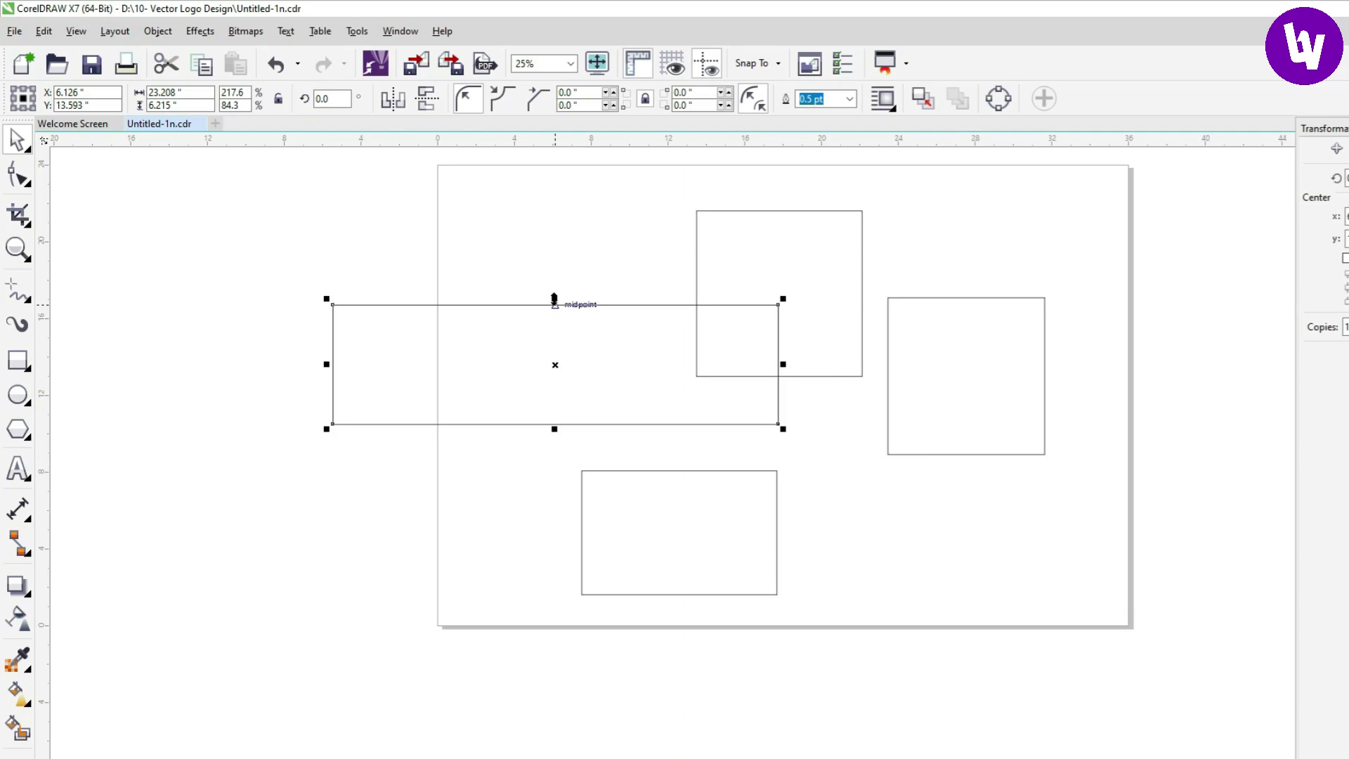
drag(555, 299, 547, 191)
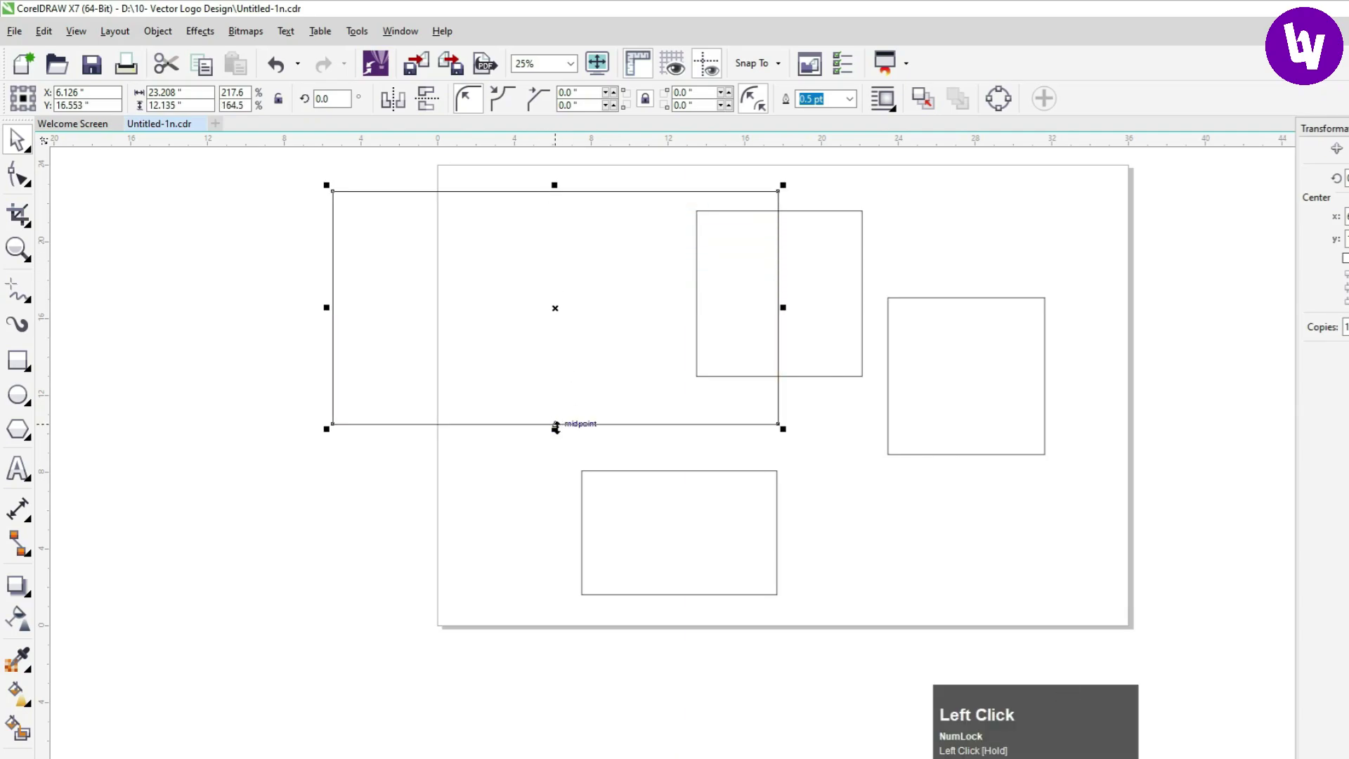
drag(554, 428, 575, 610)
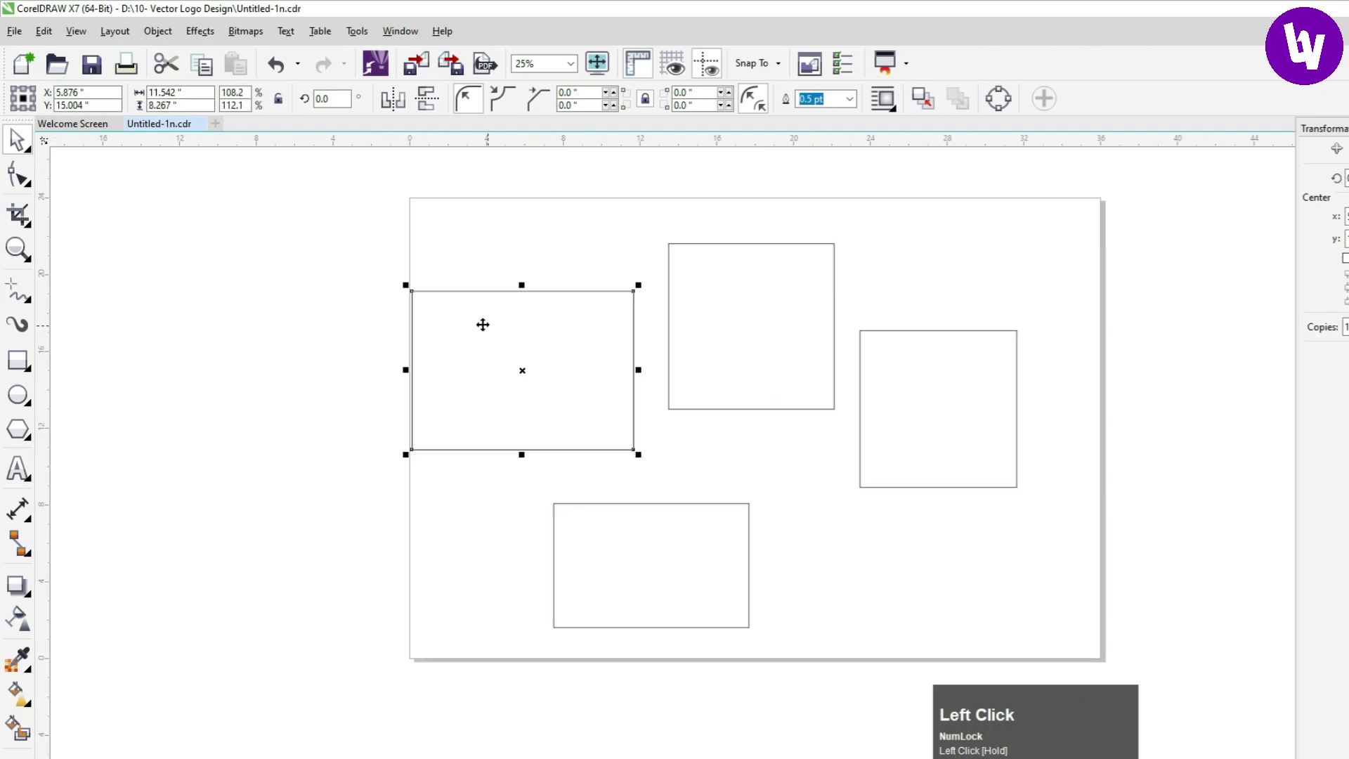
Move the rectangle about 0.6 inches right and enlarge it around its centre to about 20.8 × 14.9 inches
drag(488, 321, 501, 320)
scroll(501, 320, up, 1)
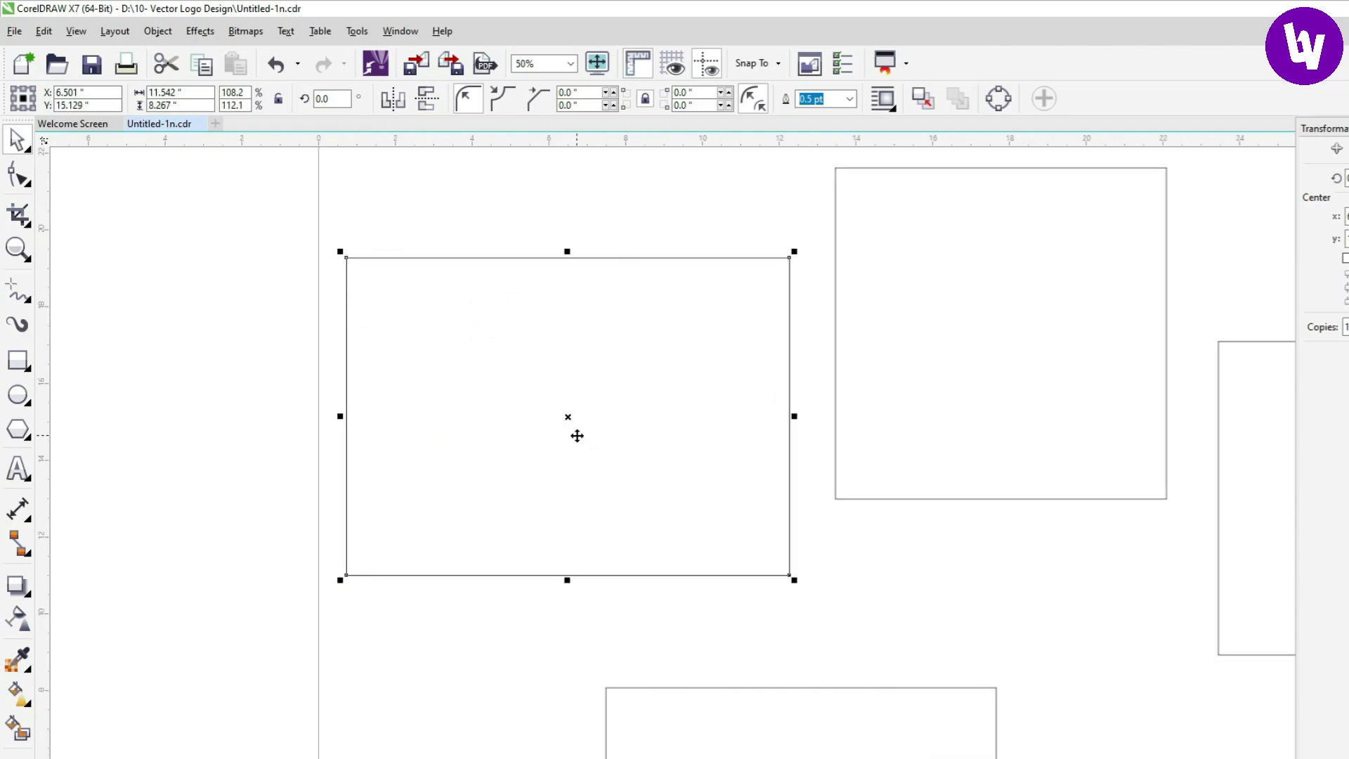
scroll(629, 379, down, 1)
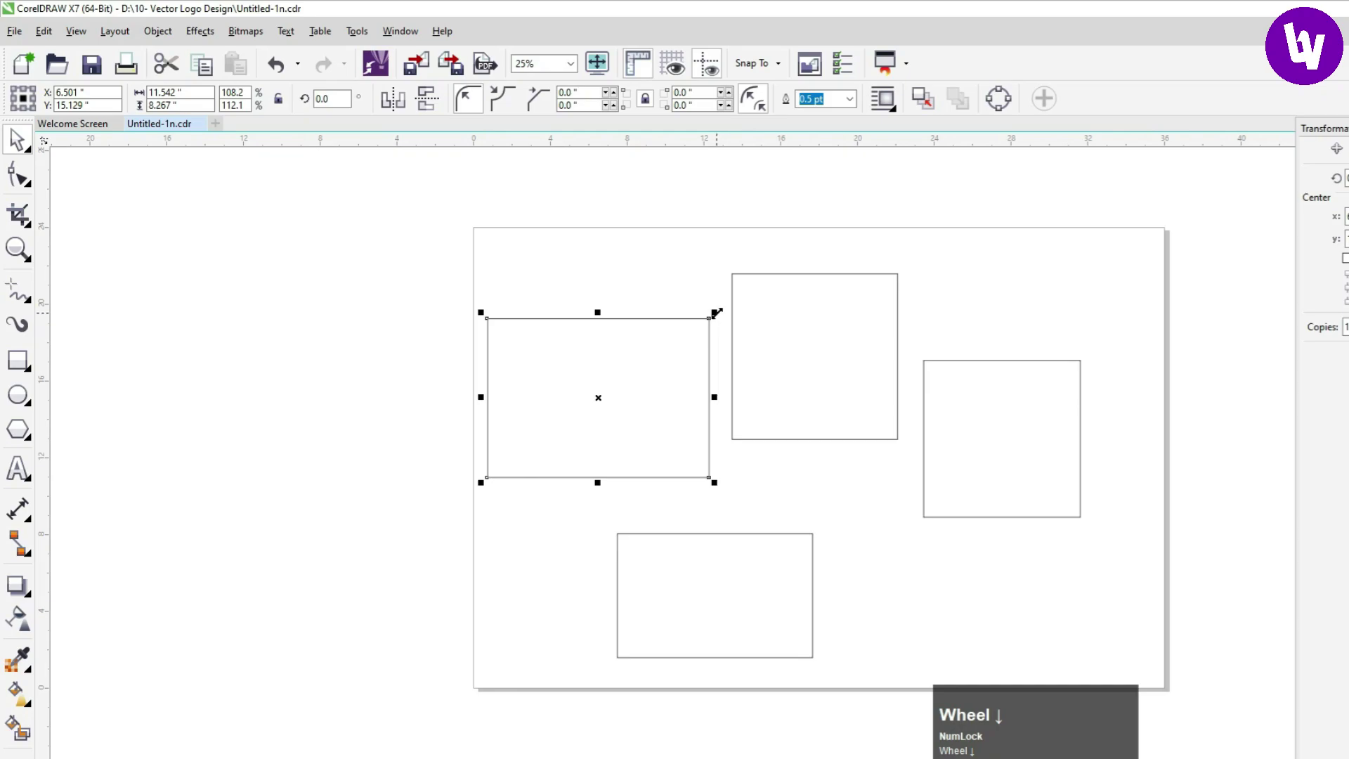
drag(716, 313, 805, 242)
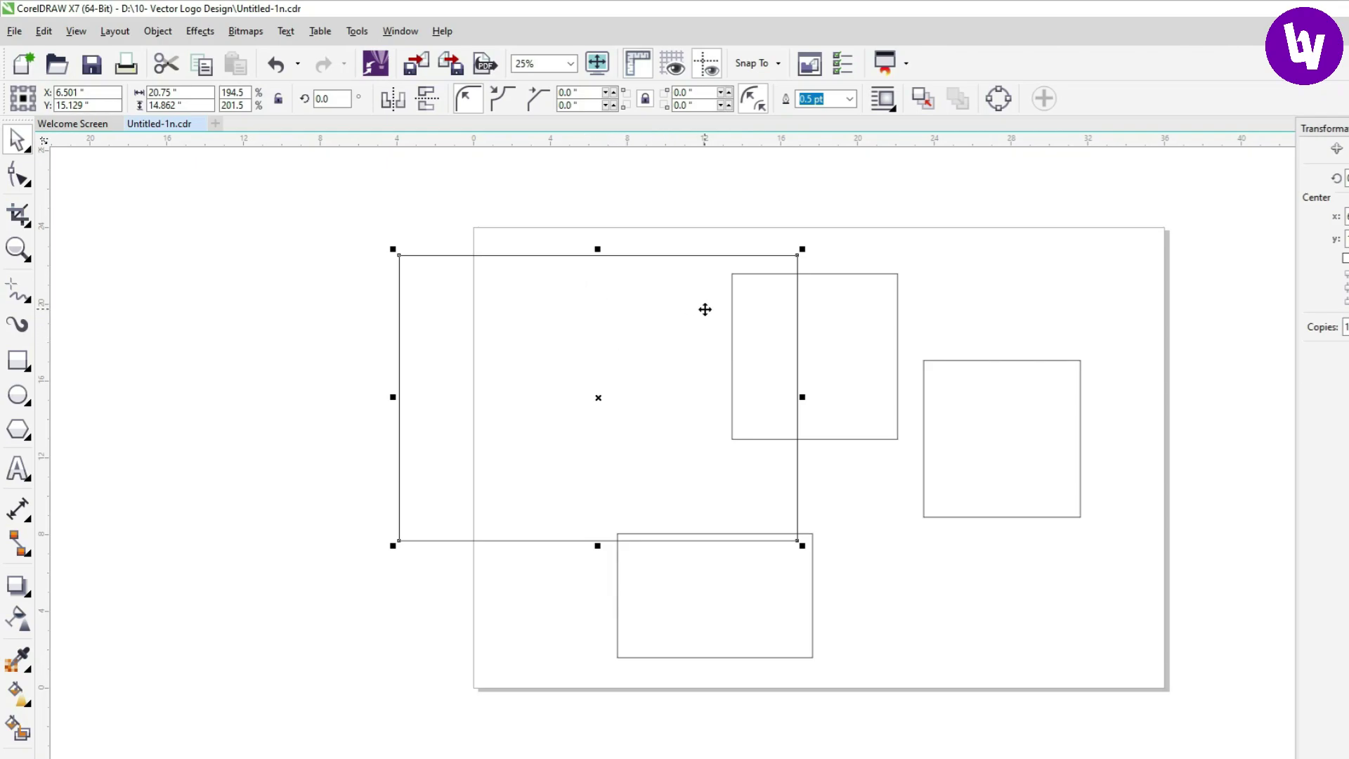
Delete the enlarged rectangle, the smaller square and the lower rectangle, keeping only the upper-middle square
key(Delete)
click(771, 327)
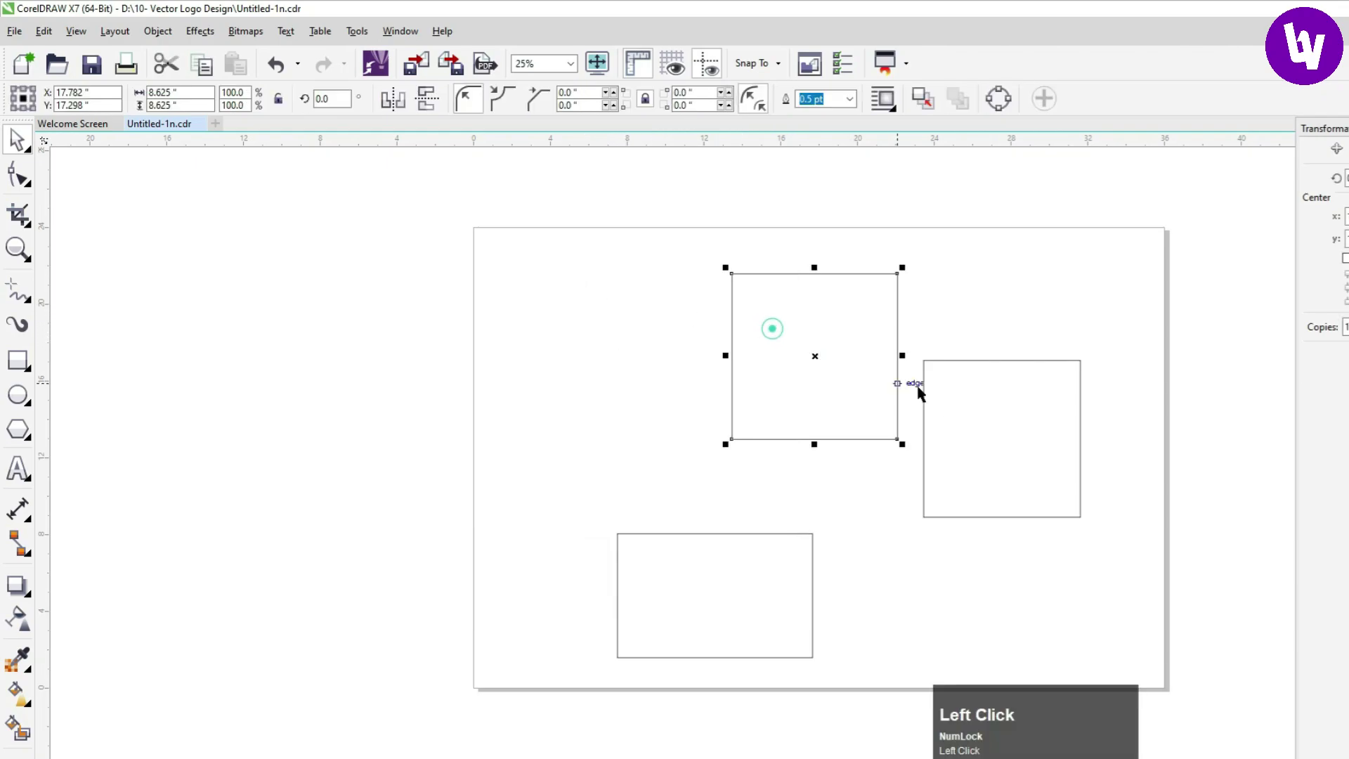
click(943, 398)
key(Delete)
click(766, 585)
key(Delete)
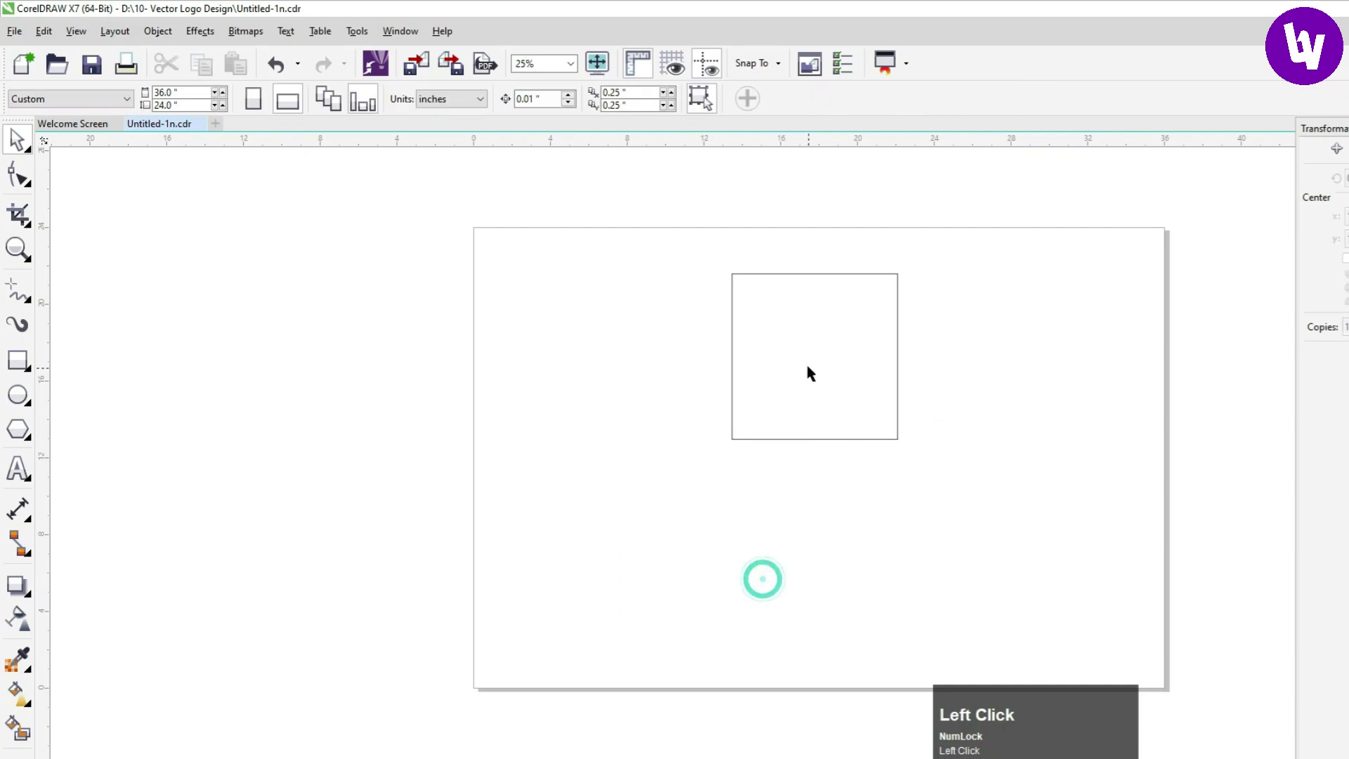
Move the remaining square about 2.8 inches left and 3.5 inches down
click(801, 356)
drag(809, 336, 759, 403)
scroll(810, 449, up, 1)
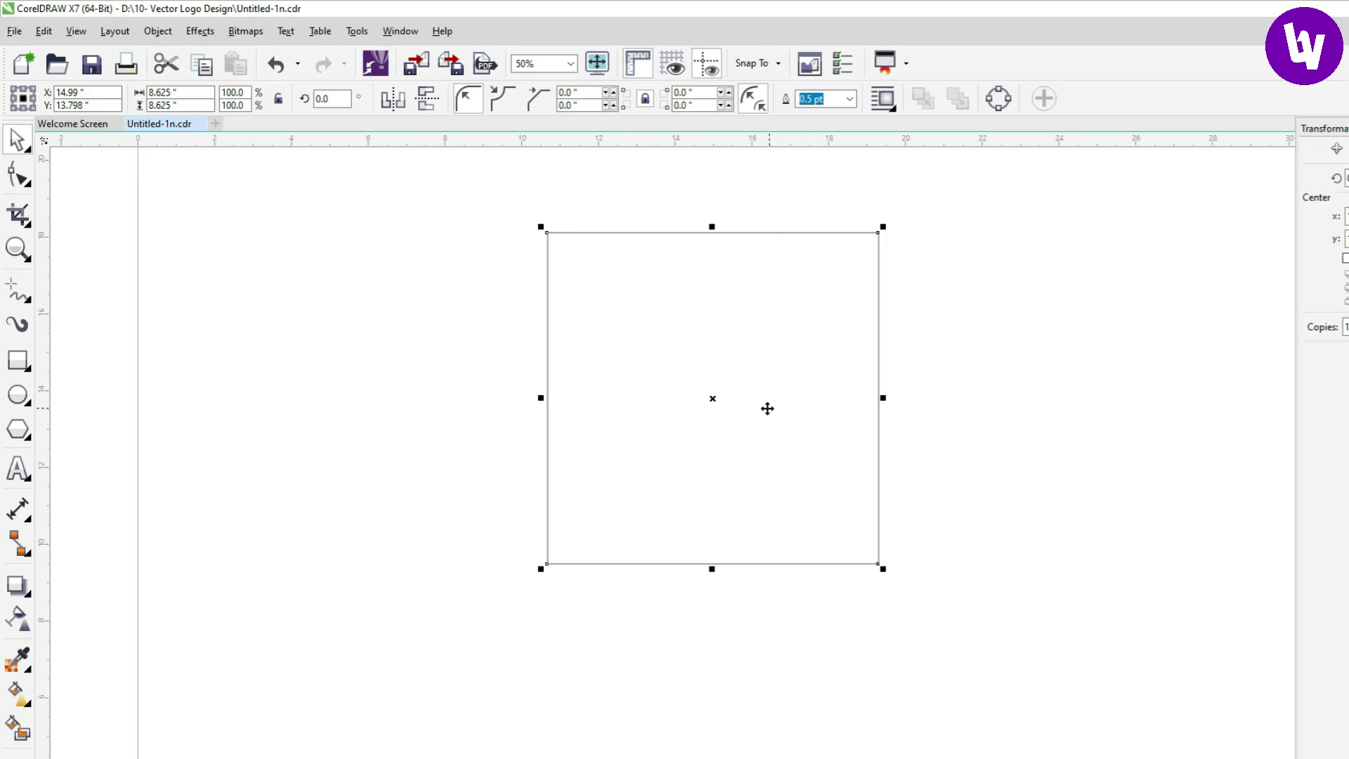
Show the square's rotation handles, rotate it about 22 degrees clockwise around its centre, and undo the rotation
click(733, 366)
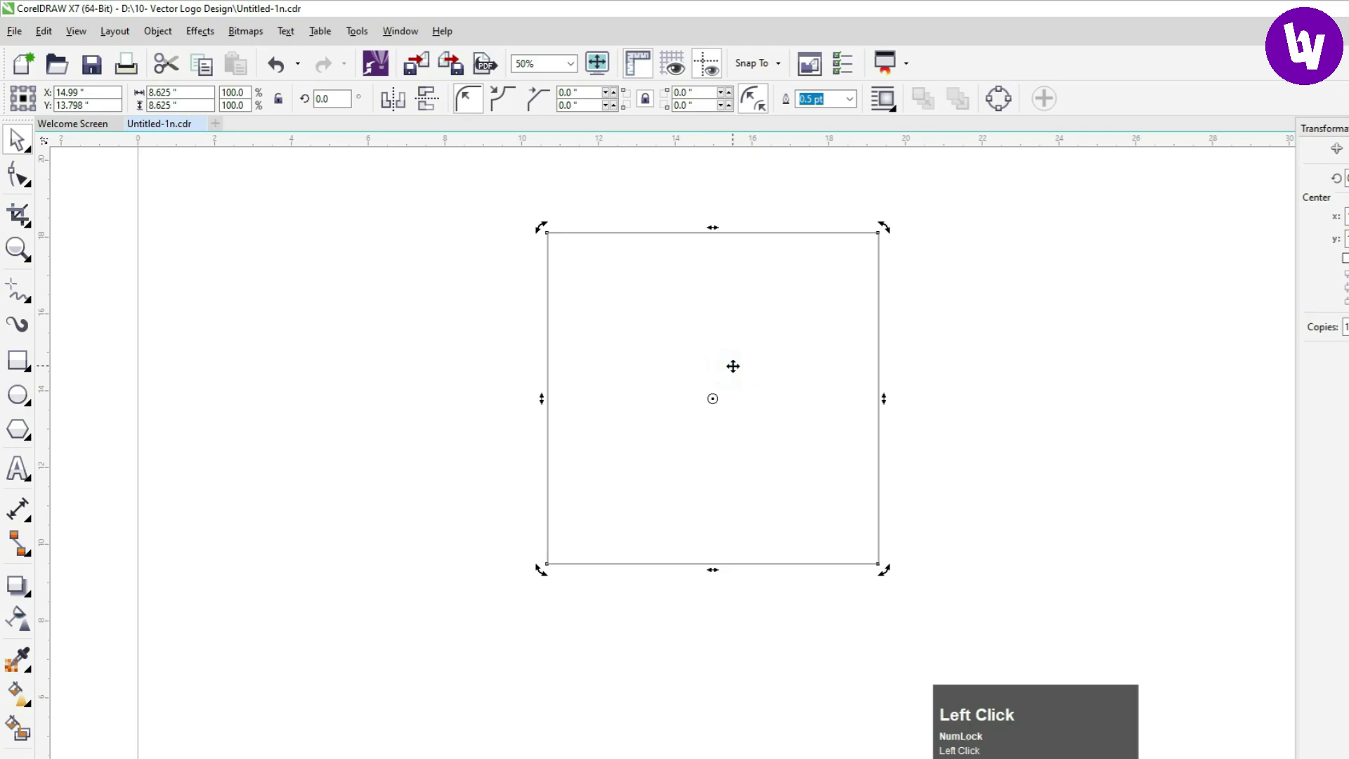
click(829, 284)
key(Num_Lock)
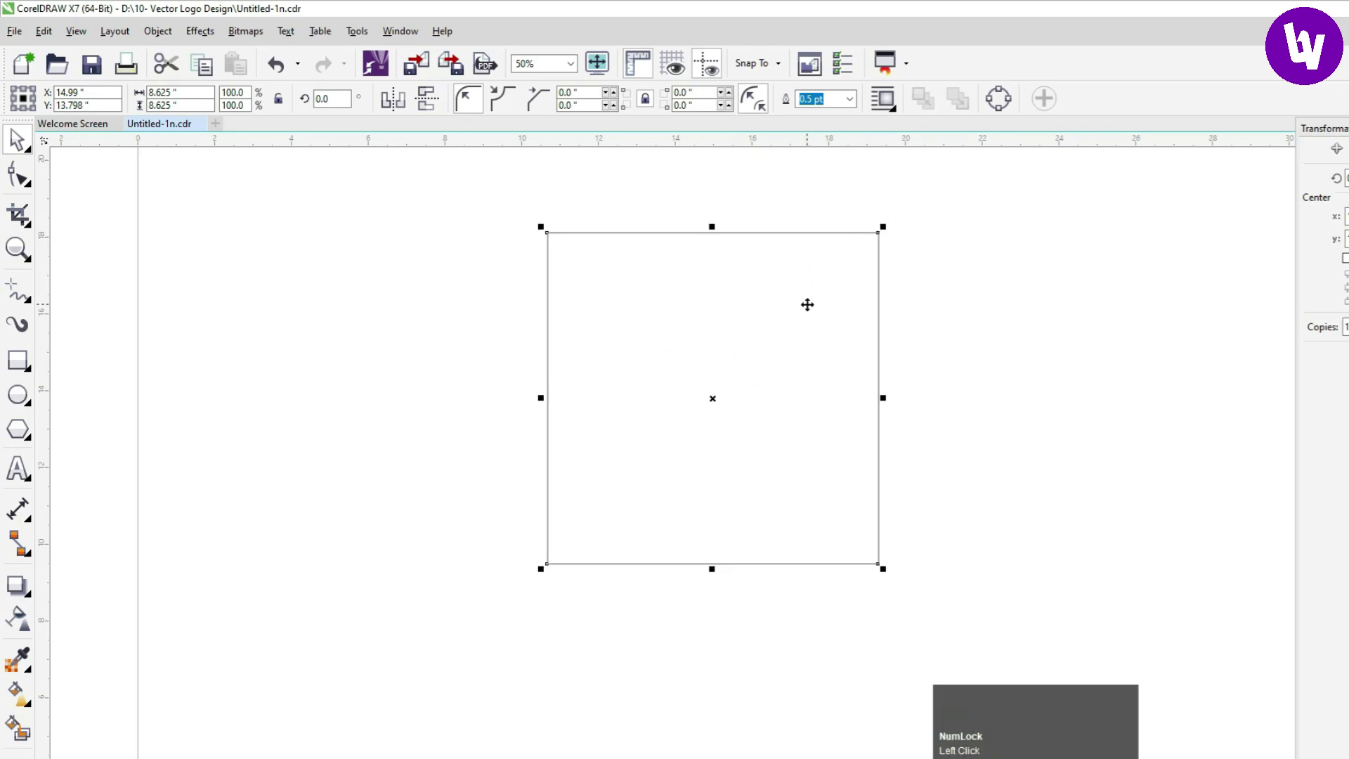
click(807, 304)
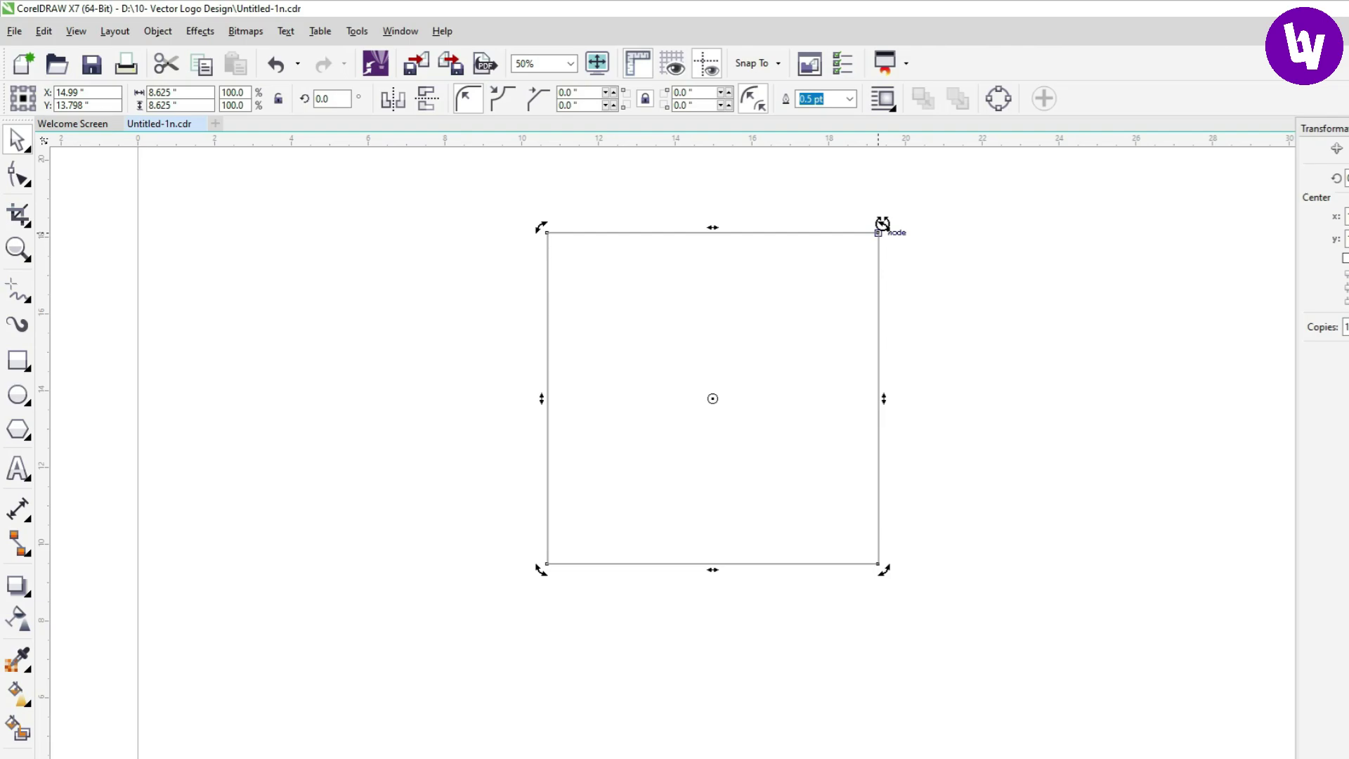
drag(882, 223, 813, 357)
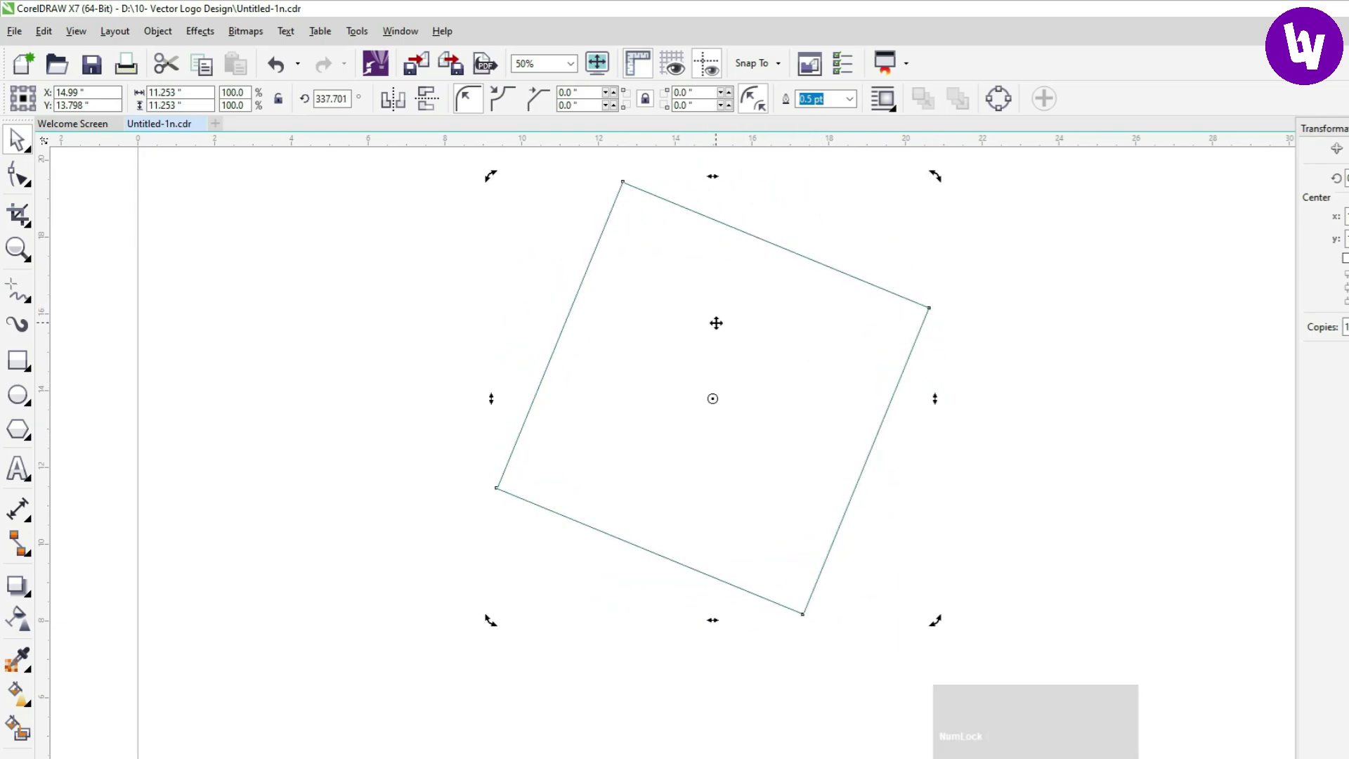
key(ctrl+z)
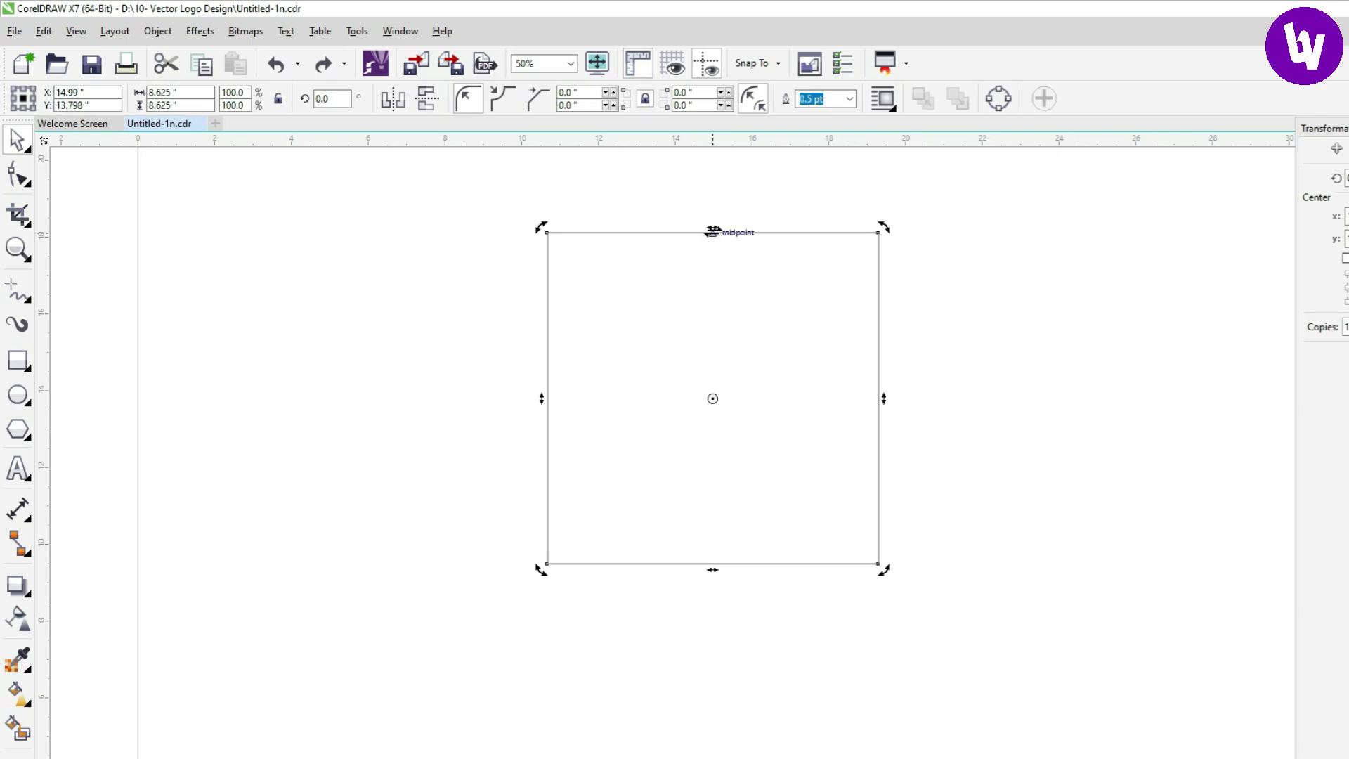
Skew the square horizontally from its upper edge, first to the left and back to the right, and undo both skews
scroll(712, 231, up, 1)
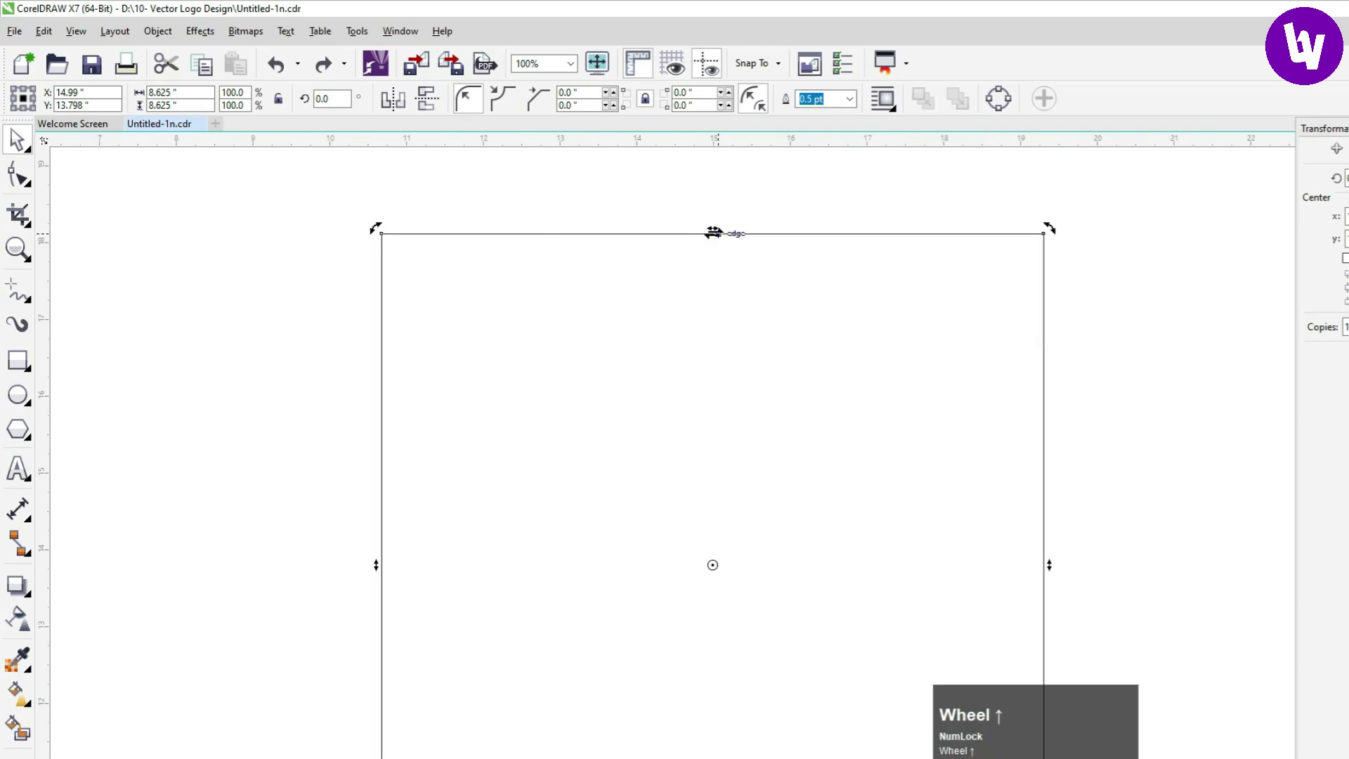
scroll(713, 231, down, 1)
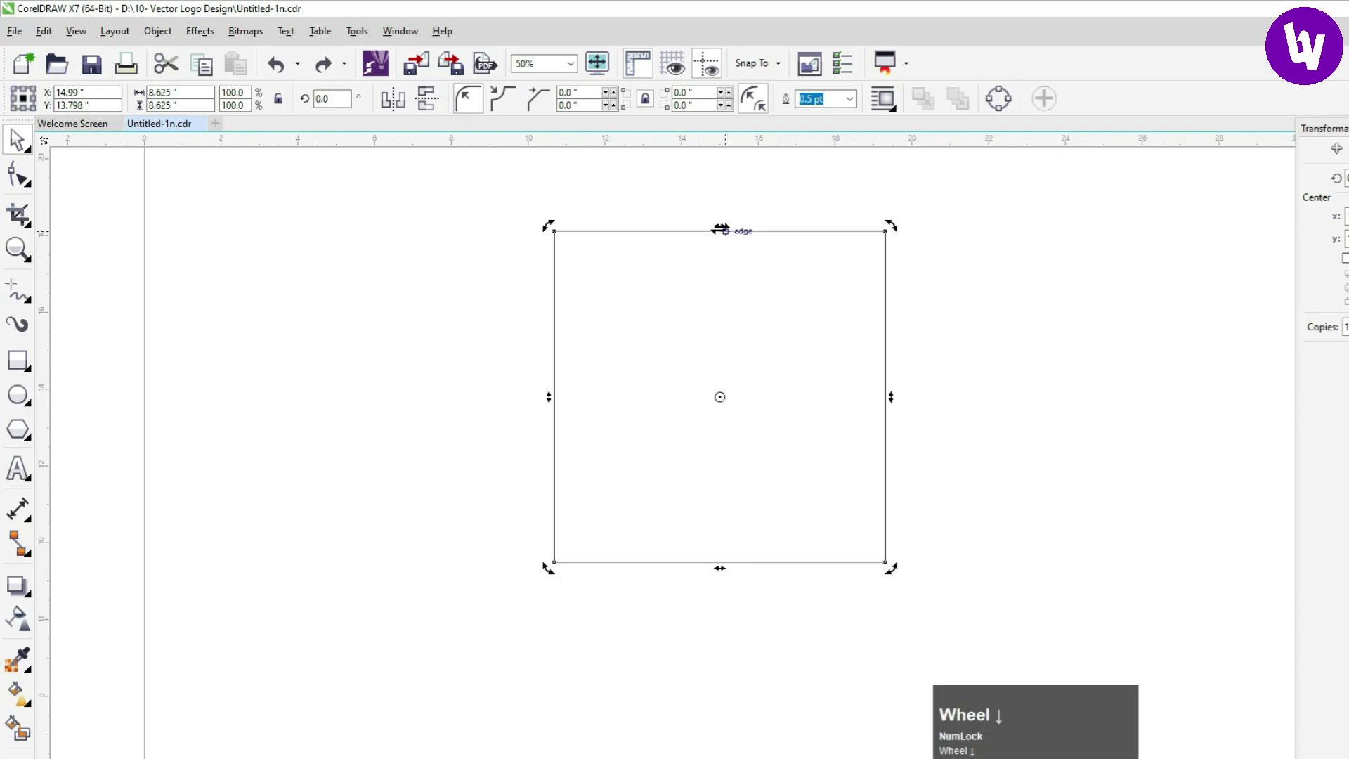
drag(720, 230, 535, 249)
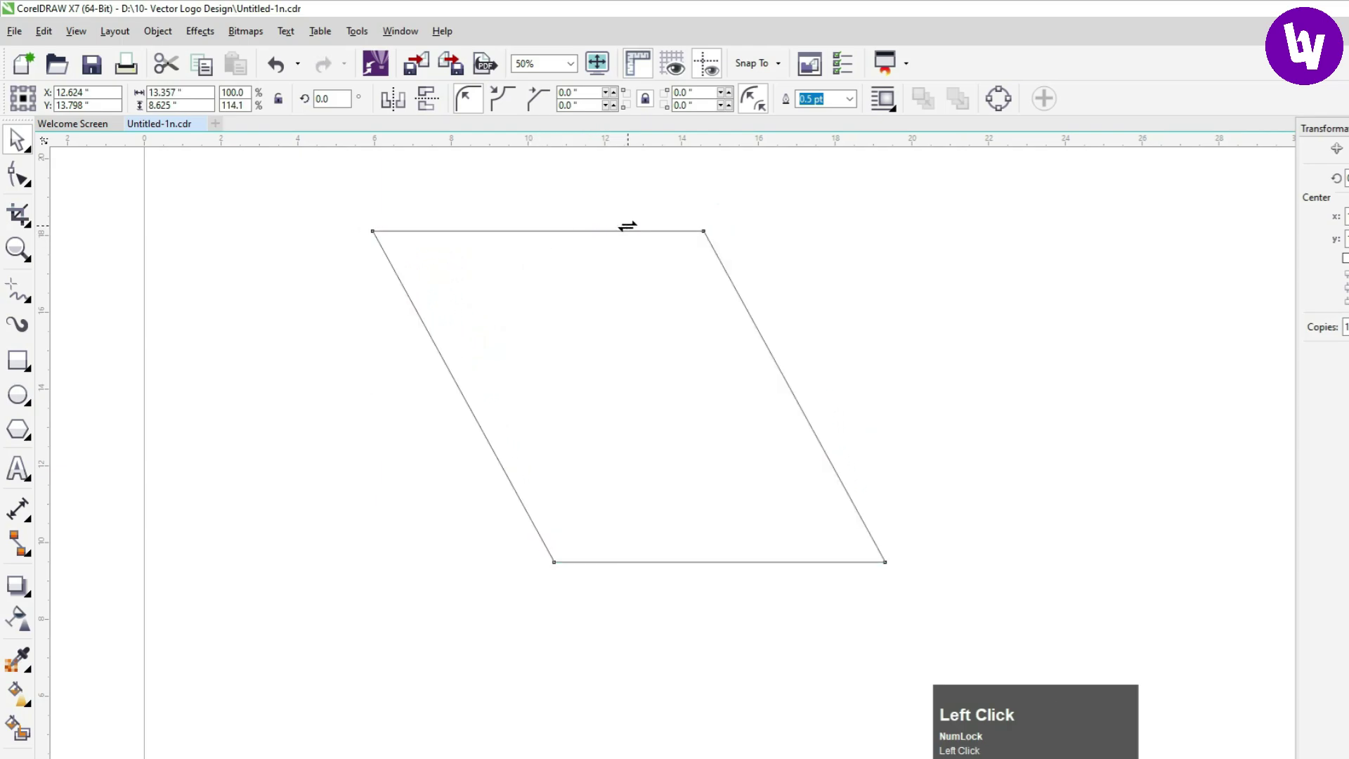
drag(628, 225, 901, 243)
drag(1014, 259, 1033, 265)
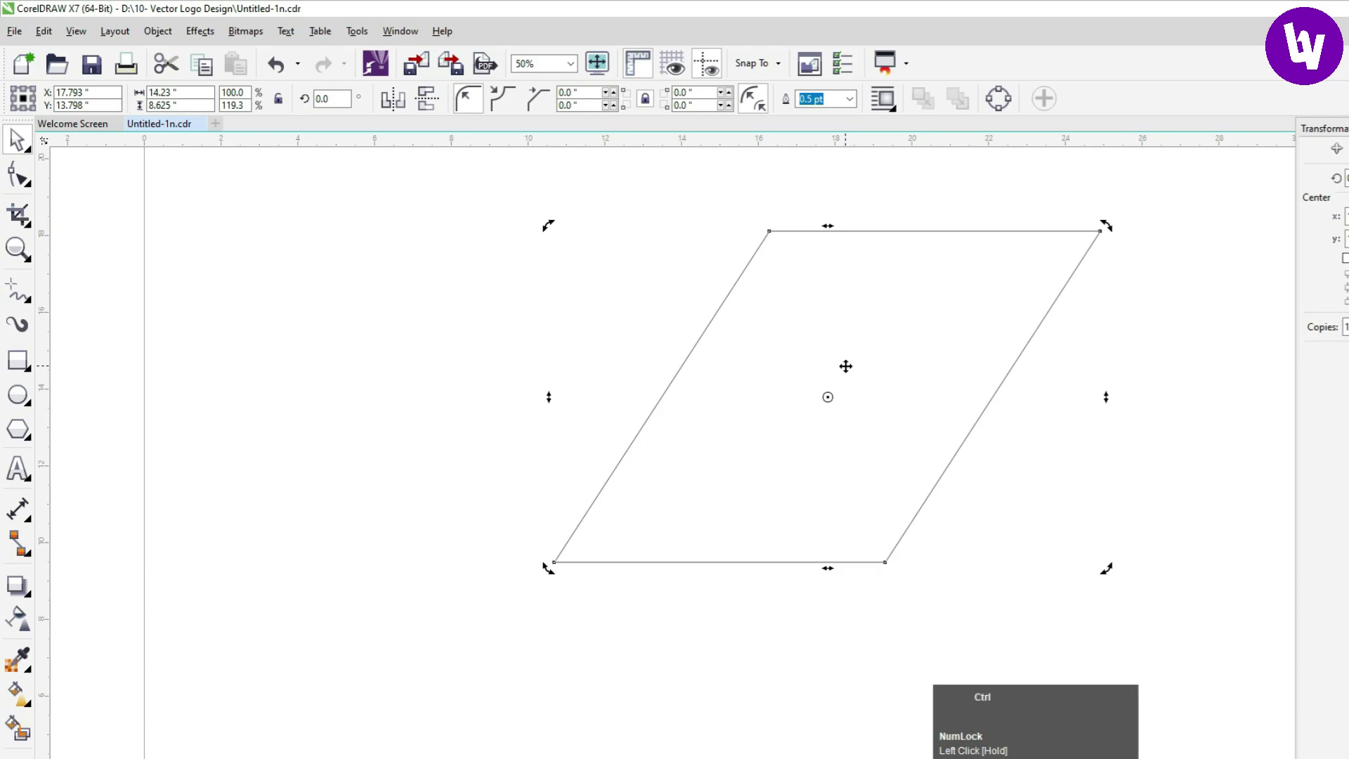
key(ctrl+z)
key(ctrl+z)
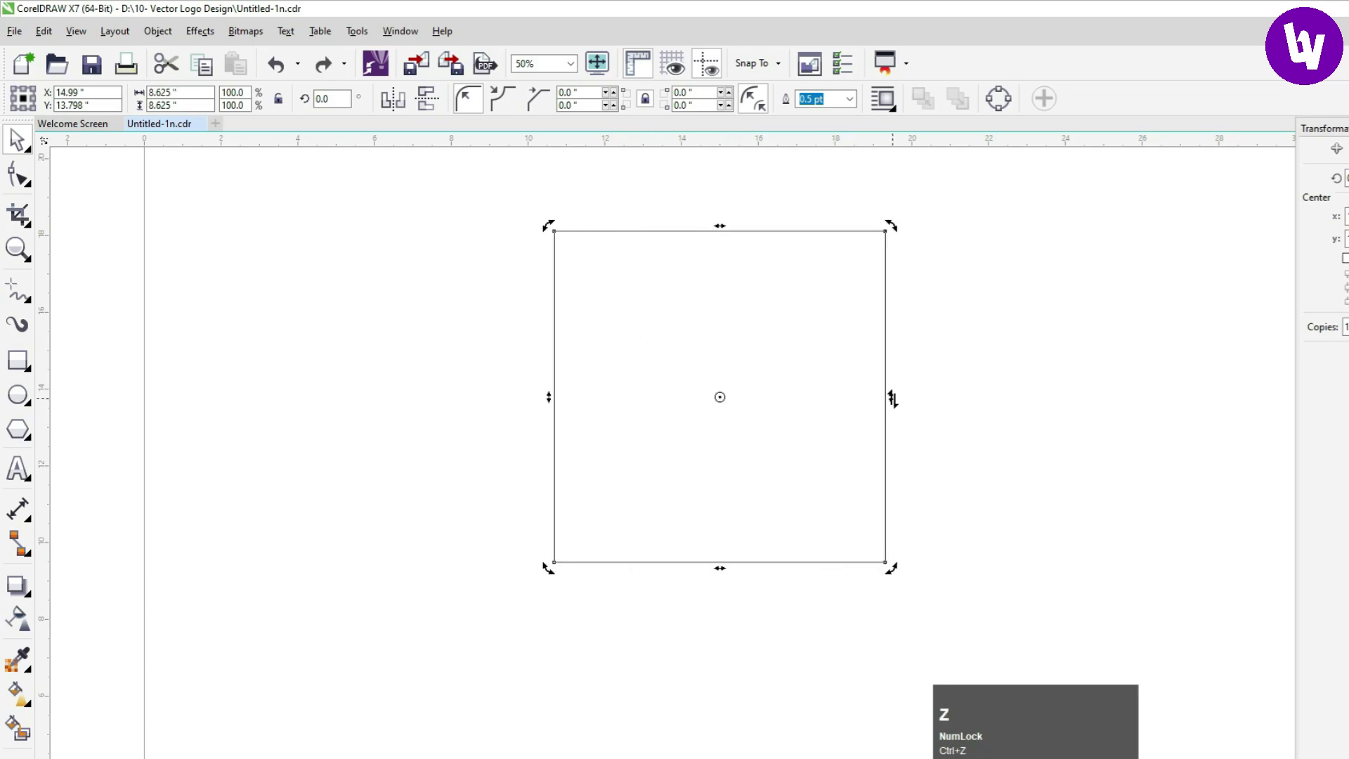
Skew the square vertically from its right and left edges, downward and upward, and undo the skews
drag(893, 398, 878, 558)
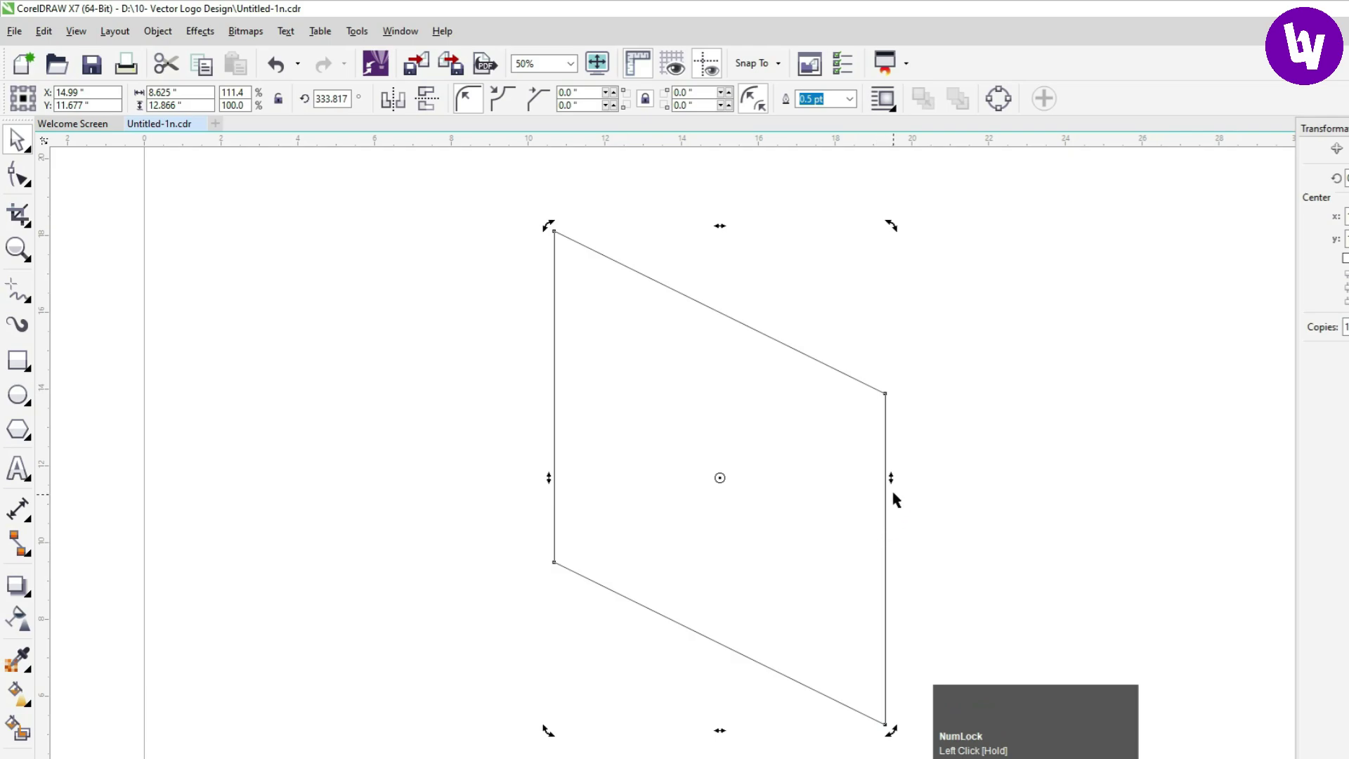
drag(892, 476, 808, 250)
drag(551, 368, 618, 409)
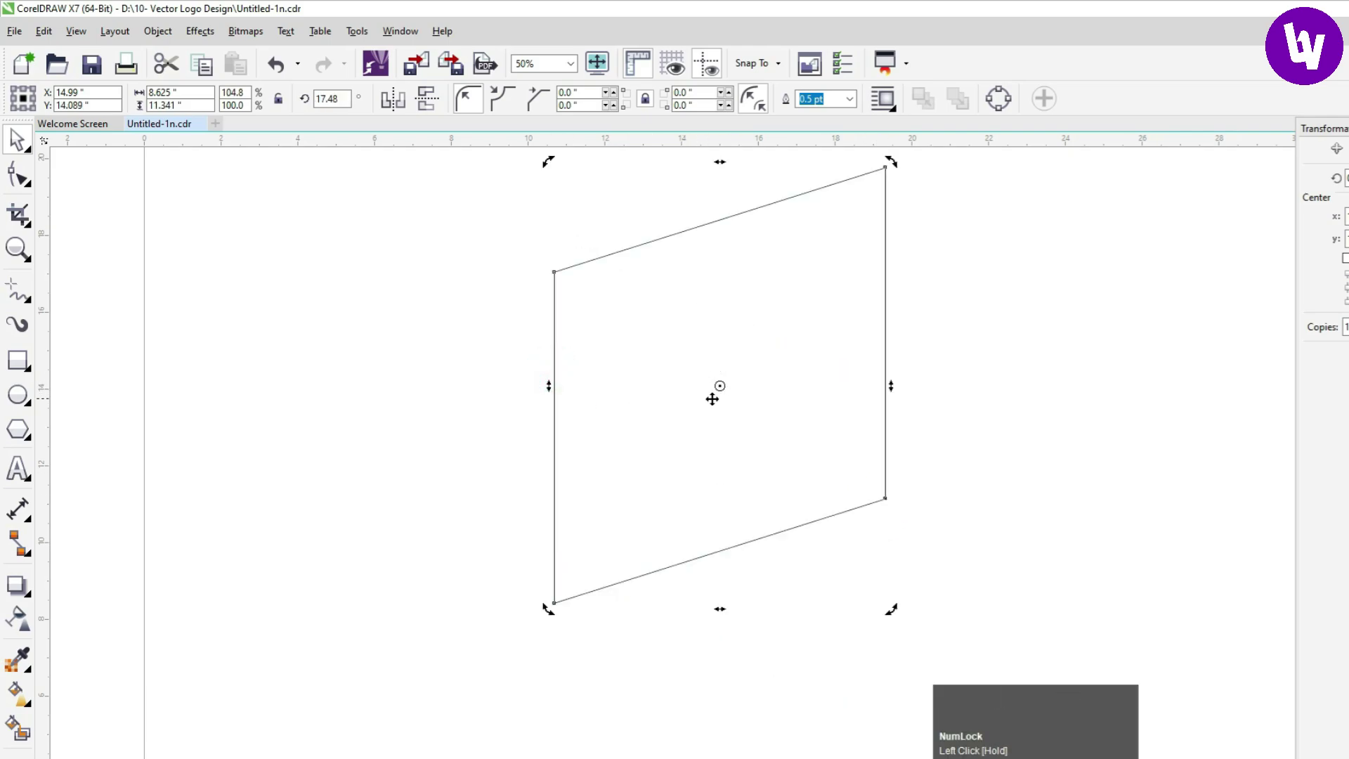
scroll(720, 386, up, 1)
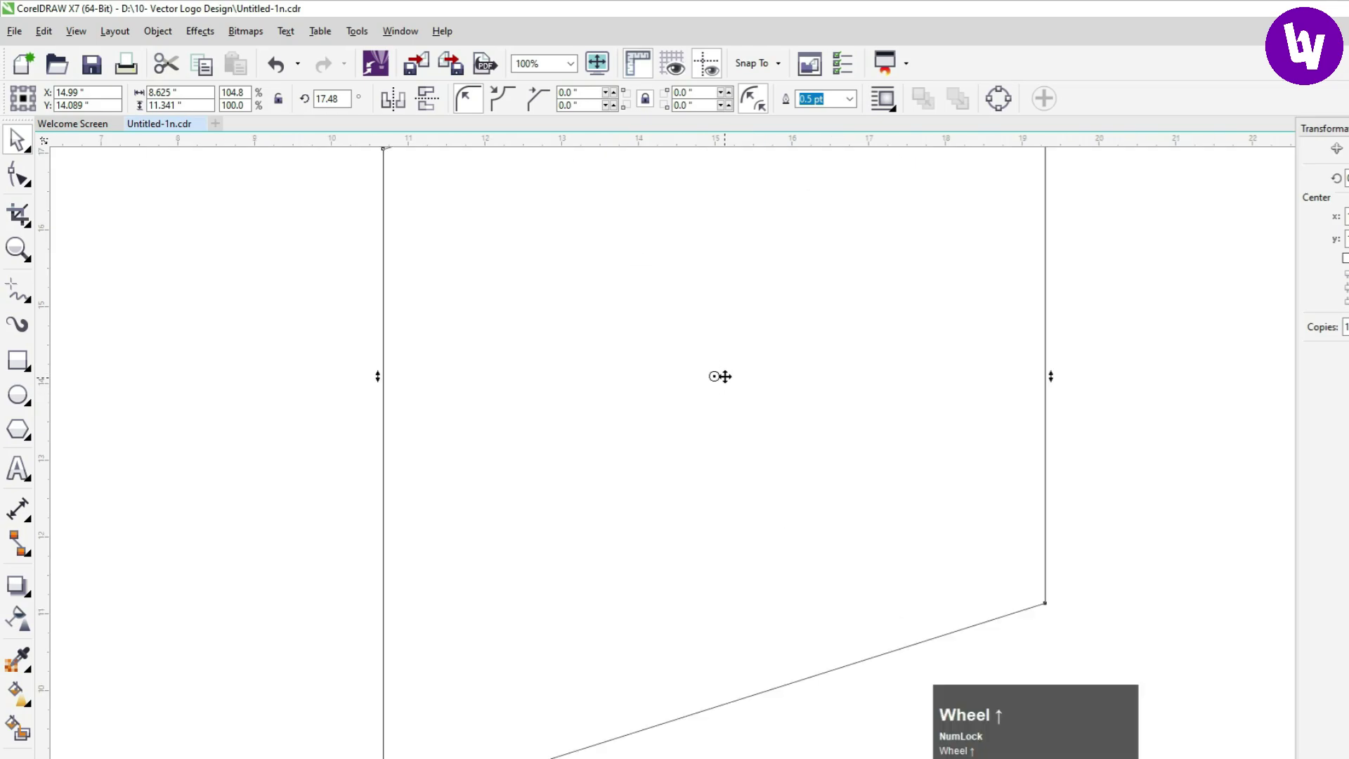
key(ctrl+z)
key(ctrl+z)
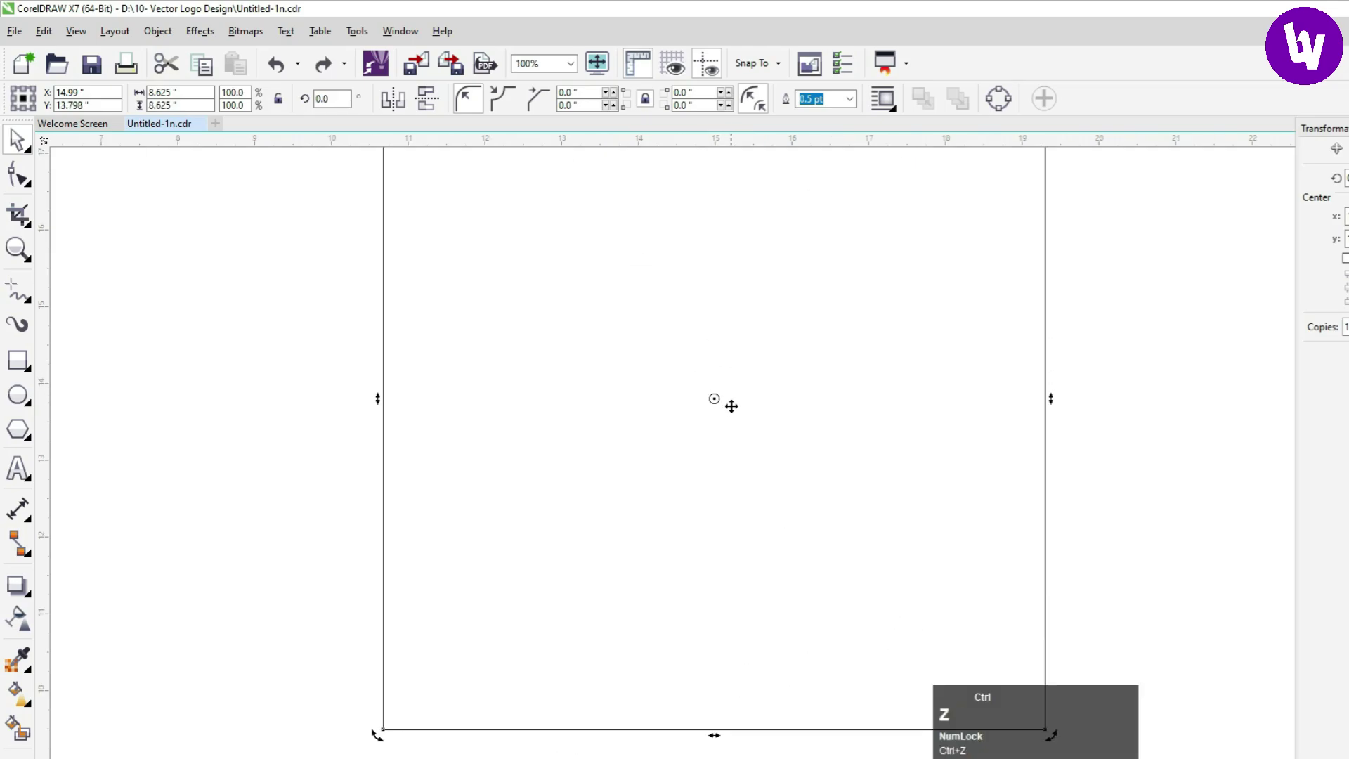
Rotate the square to about 171.4 degrees, try rotating it around a centre placed on its lower-right corner, and undo that second rotation
scroll(738, 402, down, 2)
mouse_move(821, 302)
mouse_down()
mouse_move(837, 335)
mouse_move(765, 455)
mouse_move(679, 351)
mouse_move(774, 365)
mouse_move(705, 410)
mouse_move(750, 397)
mouse_move(714, 379)
mouse_move(761, 444)
mouse_up()
scroll(751, 399, up, 1)
drag(821, 531, 855, 569)
scroll(799, 446, down, 1)
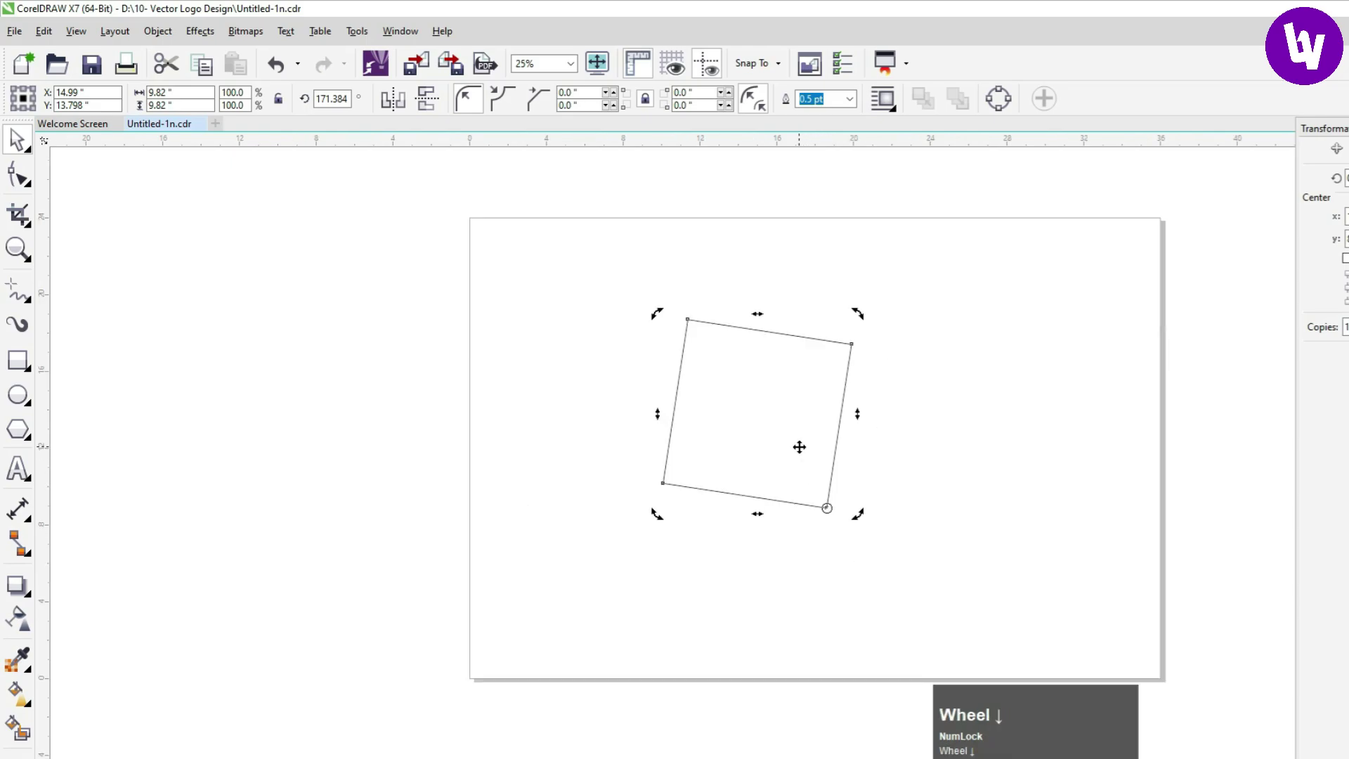
drag(857, 317, 934, 428)
key(ctrl+z)
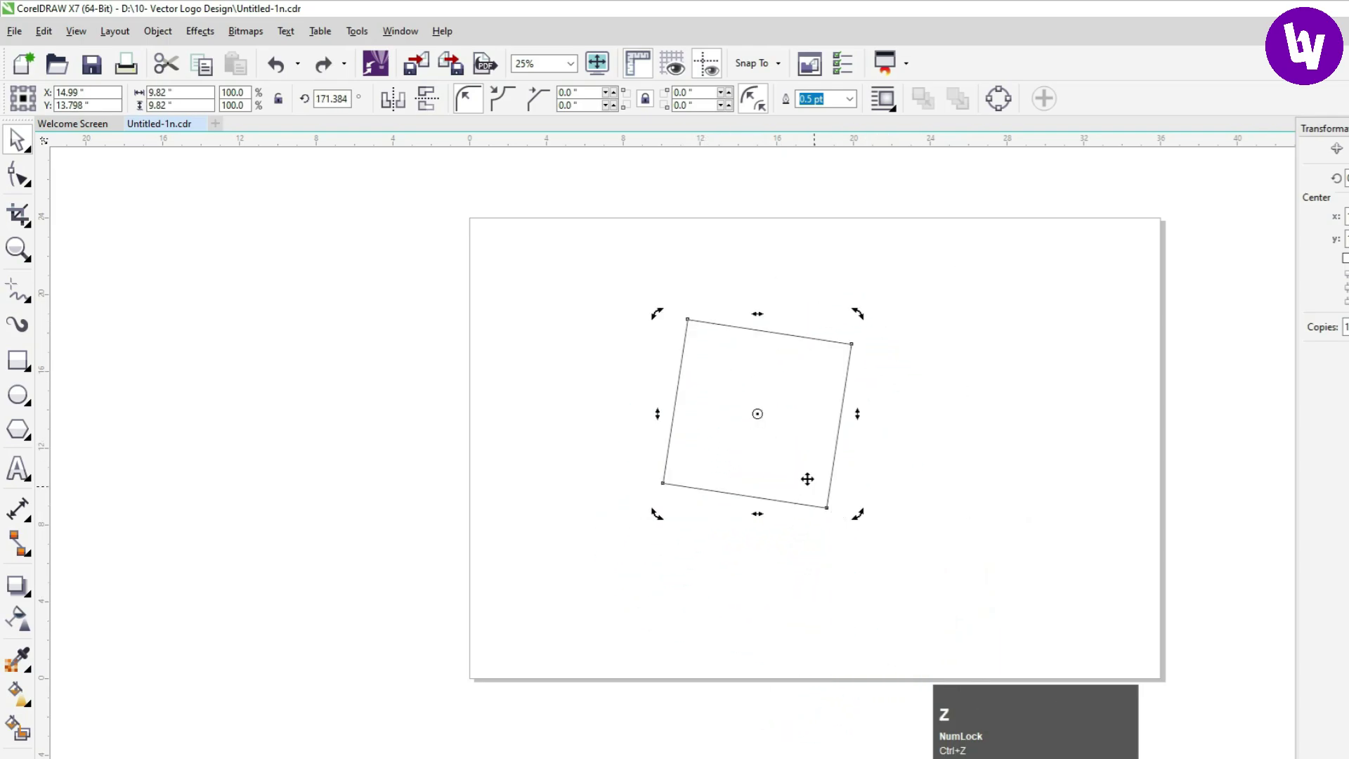
Place the rotation centre outside the square to its left, rotate the square around it to about 176.3 degrees, and undo the rotation
drag(757, 413, 554, 345)
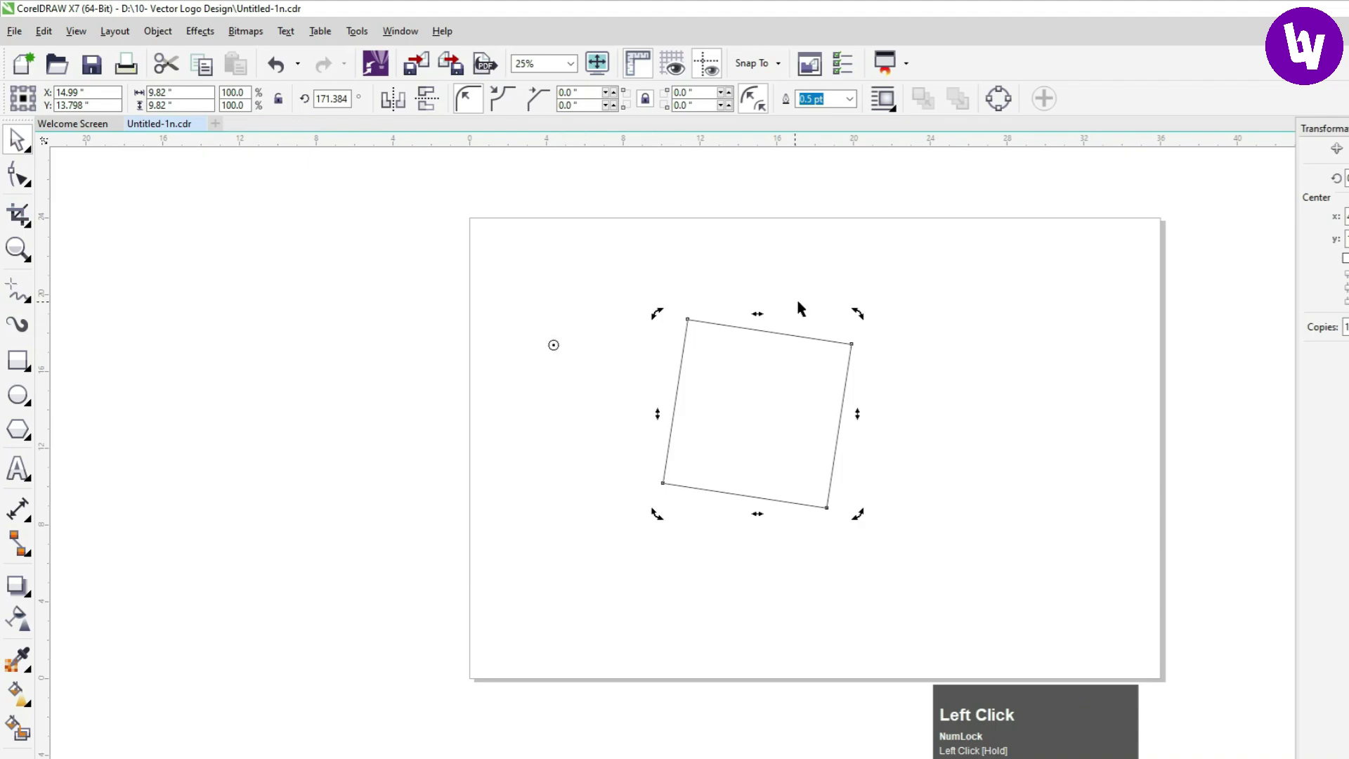
drag(854, 316, 690, 316)
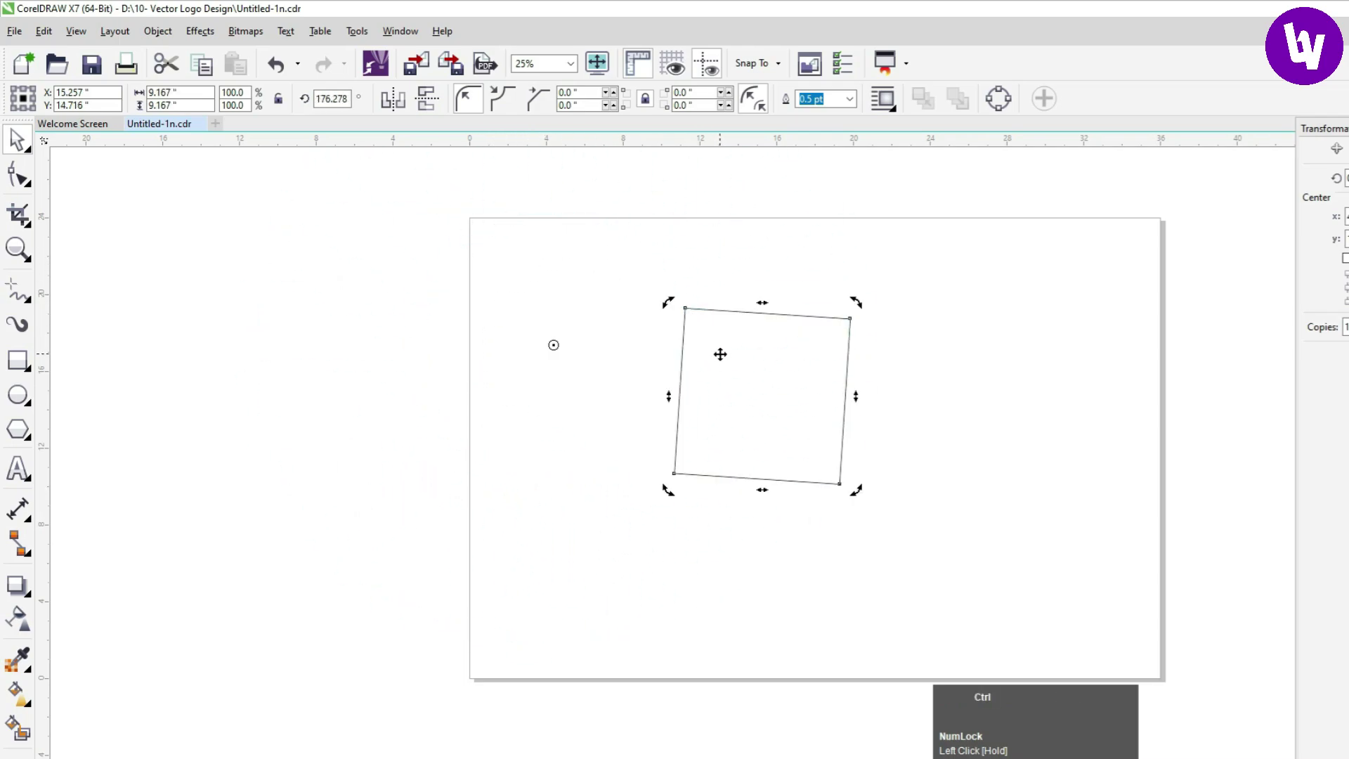
key(ctrl+z)
Place the rotation centre on the square's upper edge, rotate the square to about 142.4 degrees, and undo the rotations
scroll(757, 401, up, 1)
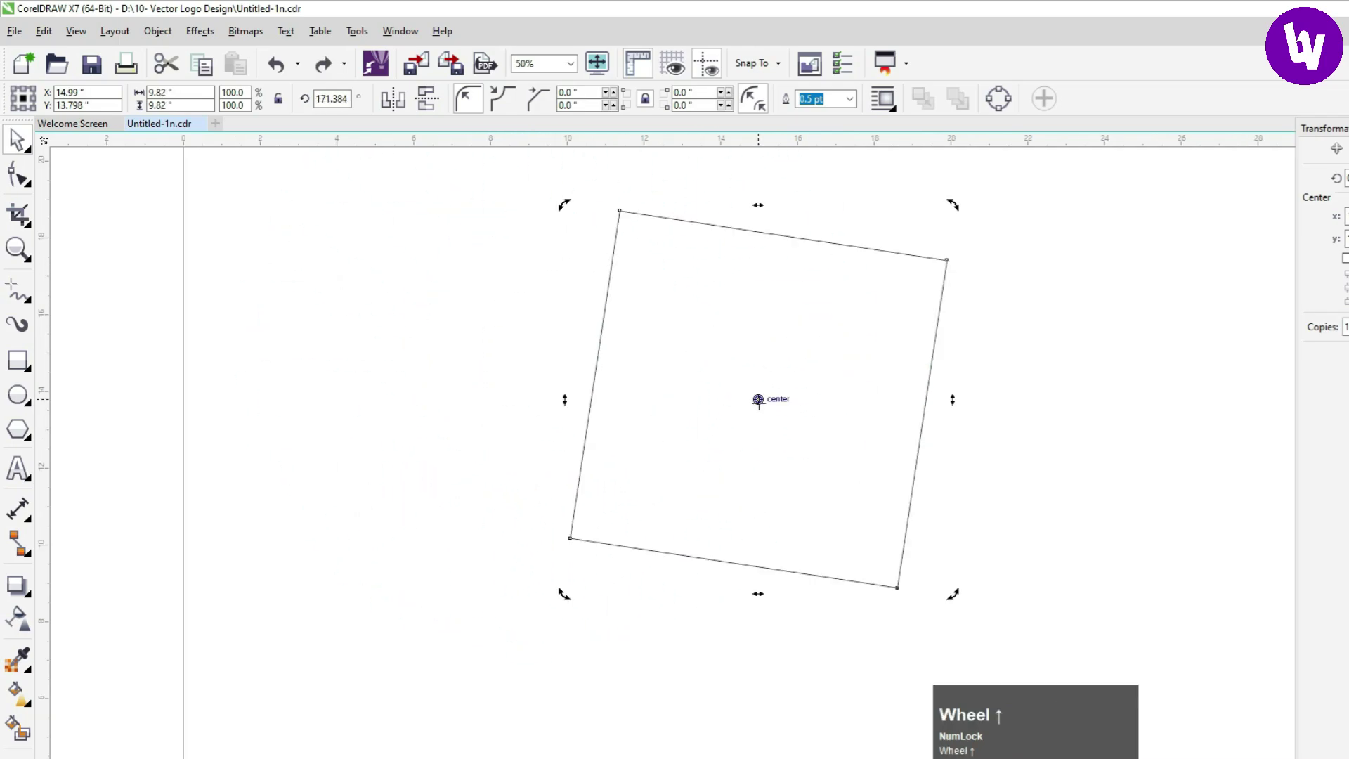
mouse_move(757, 399)
mouse_down()
mouse_move(760, 269)
mouse_move(792, 237)
mouse_move(718, 226)
mouse_up()
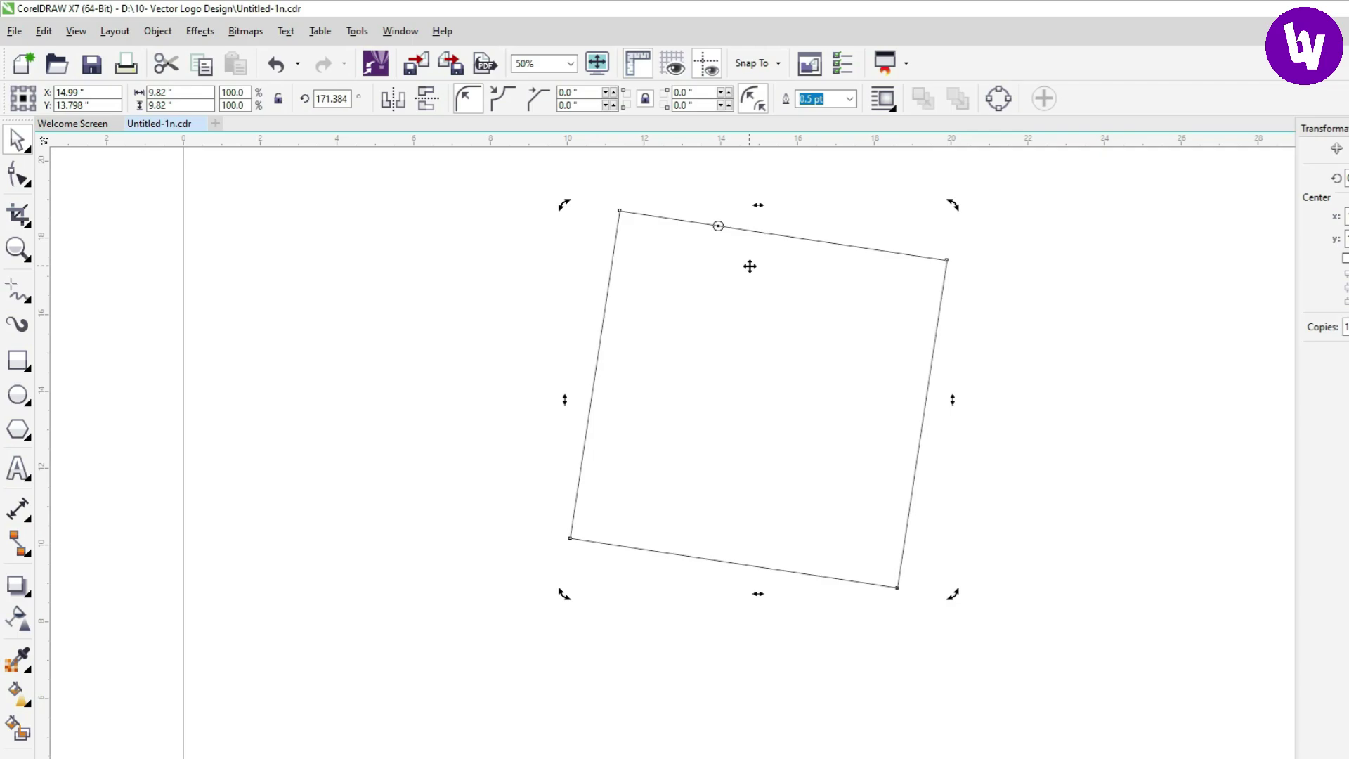
scroll(750, 266, down, 1)
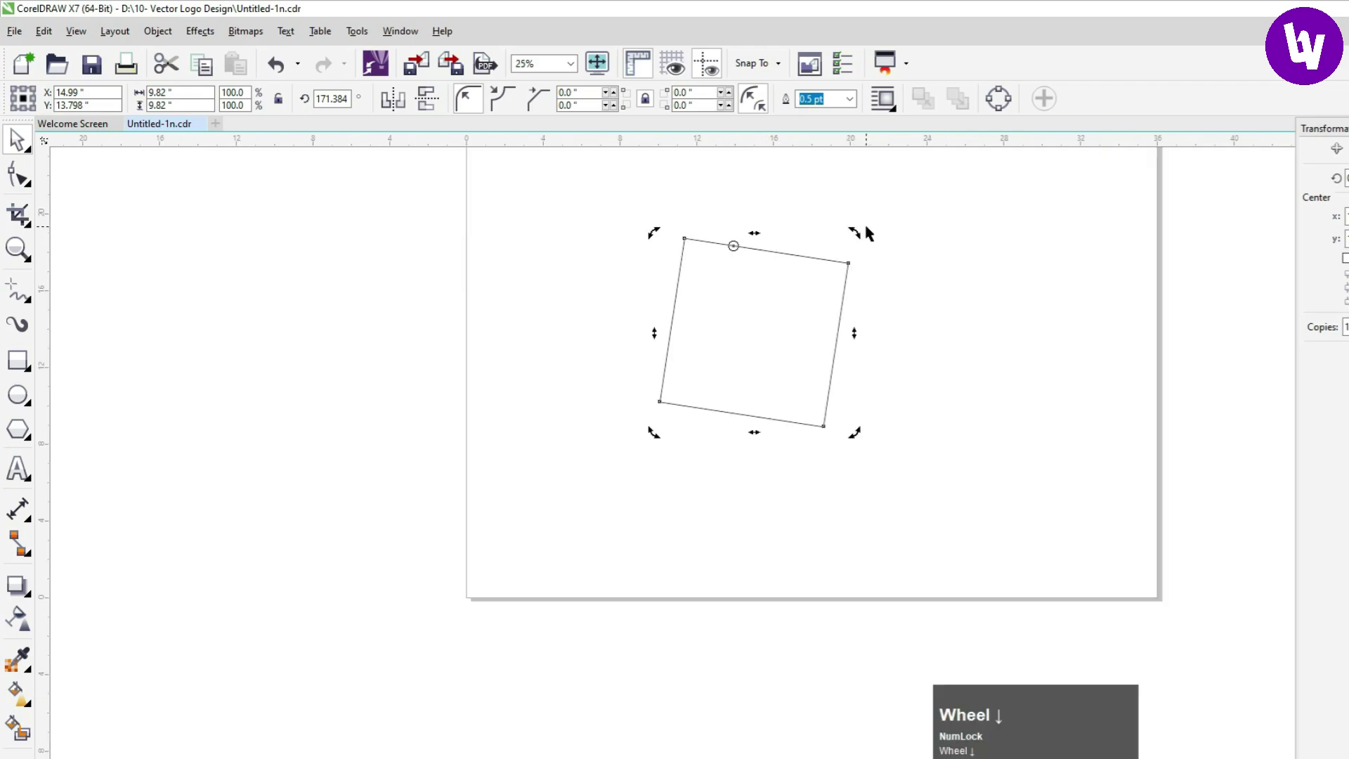
drag(859, 234, 817, 282)
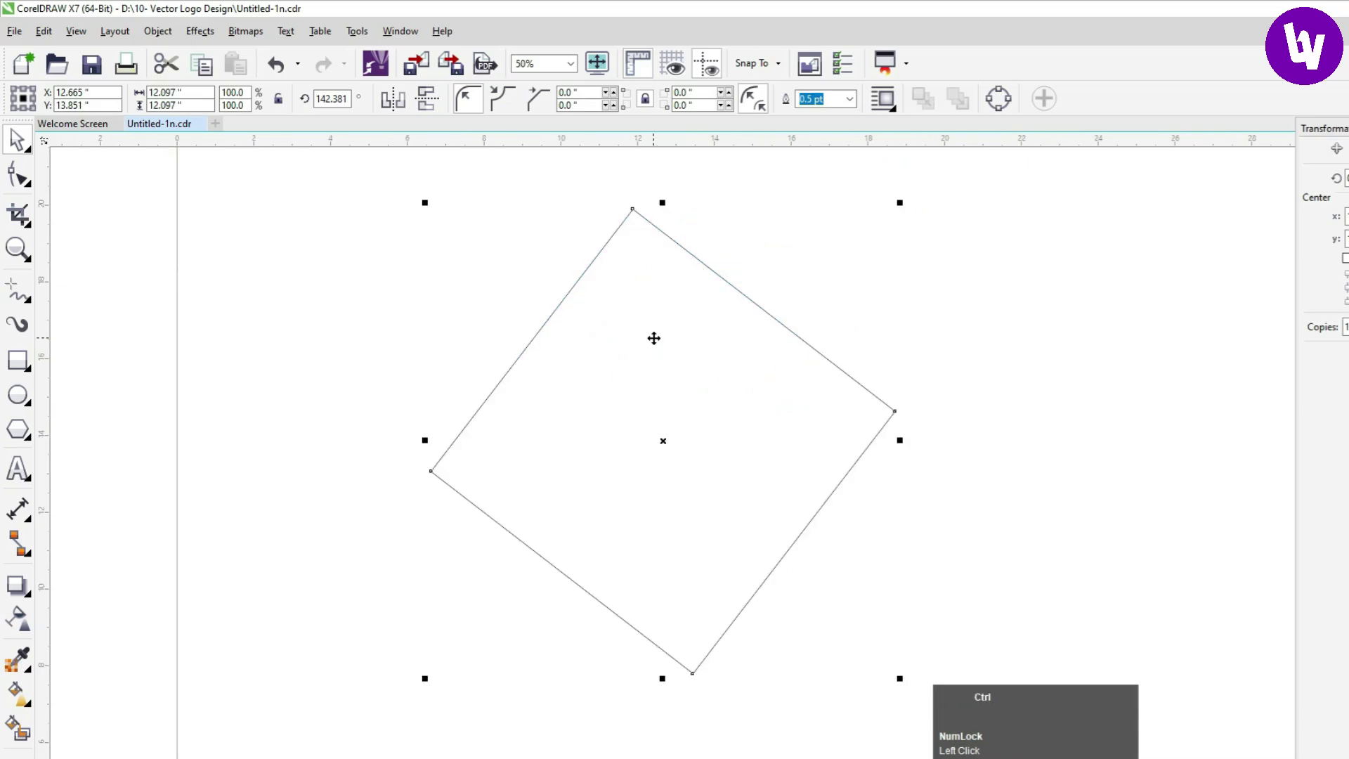
key(ctrl+z)
key(ctrl+z)
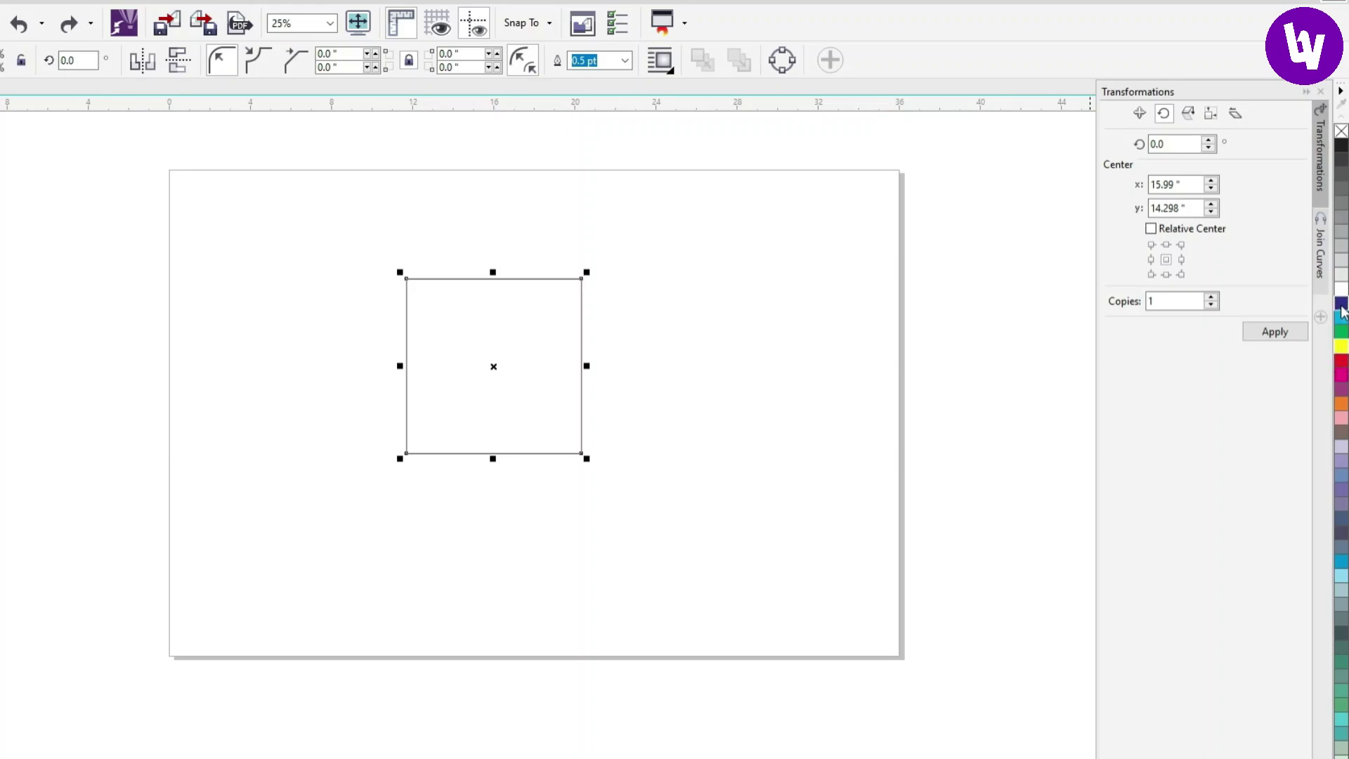
Fill the square with dark blue and change the fill to yellow
click(1343, 310)
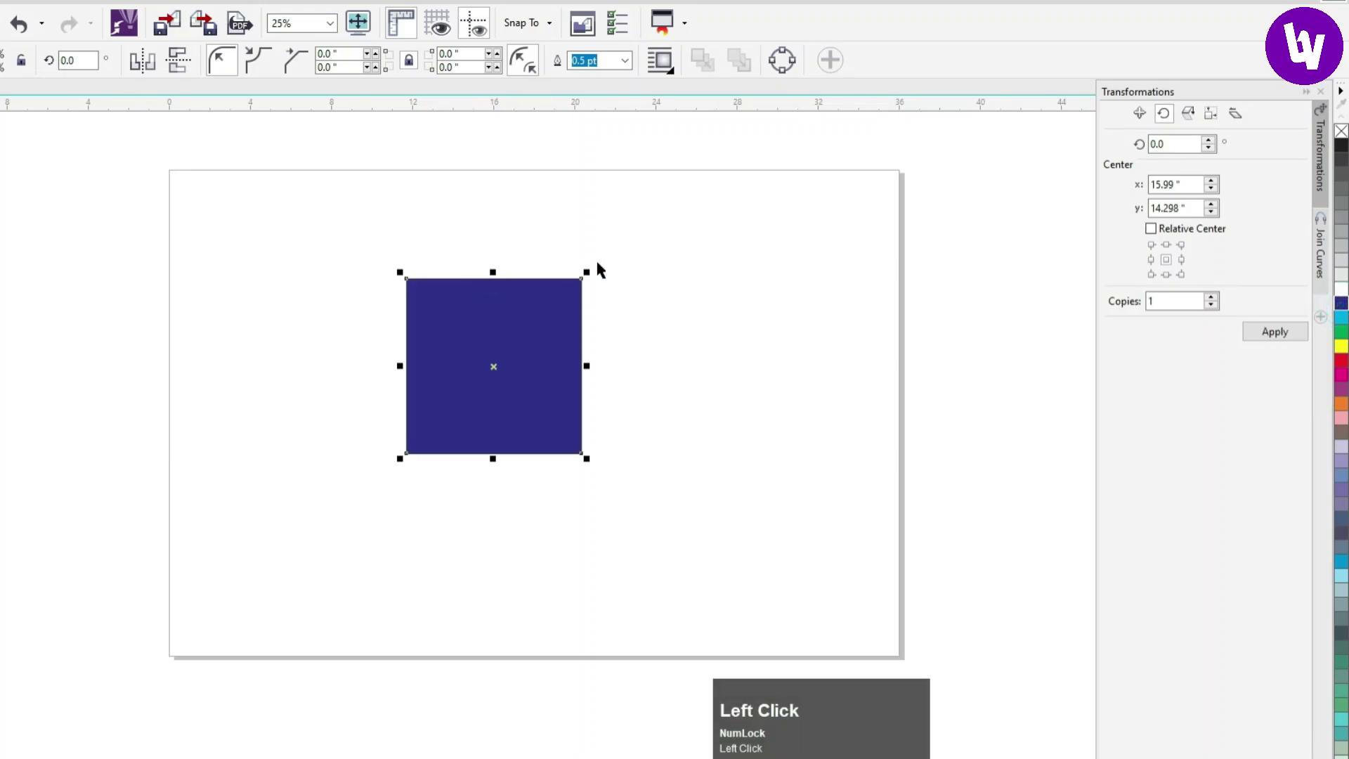
click(1343, 347)
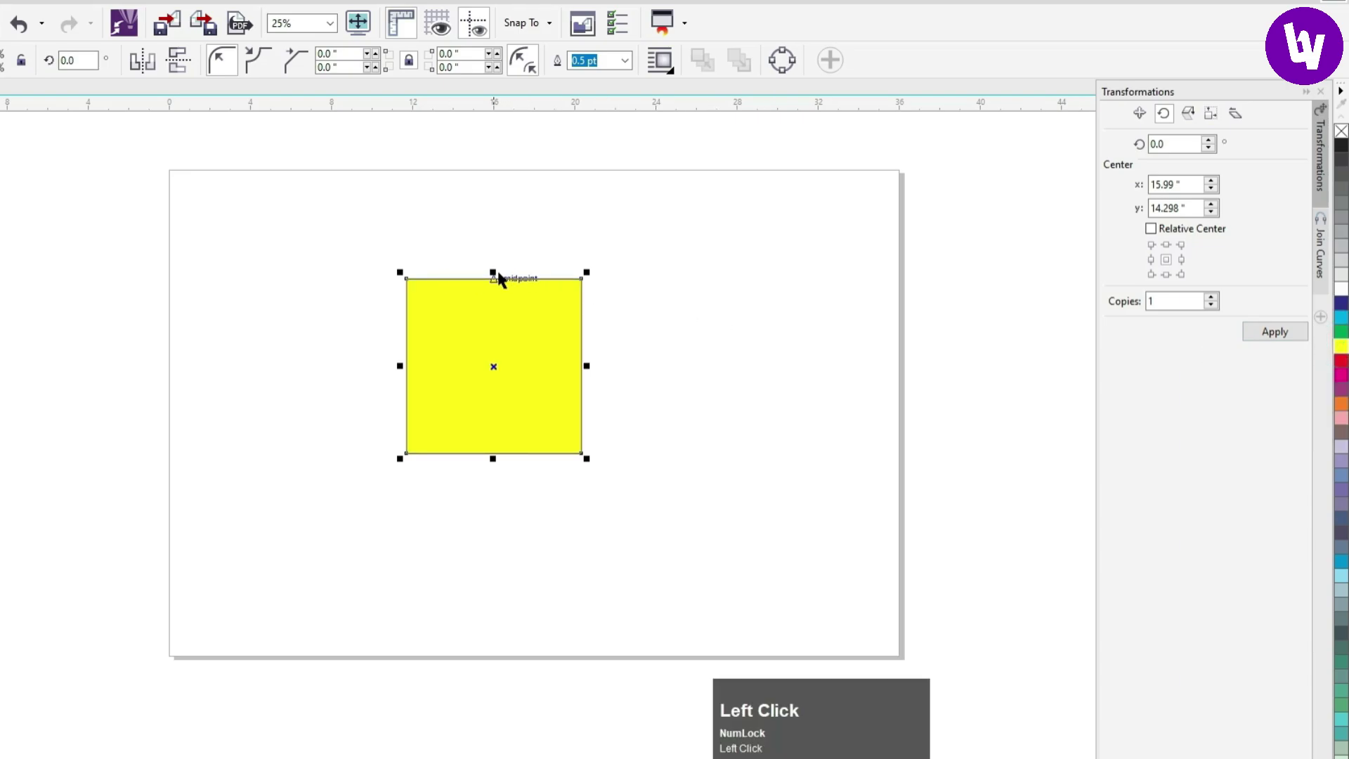
Try removing the outline of the yellow square and undo the removal, checking the result close up on its upper edge
scroll(502, 279, up, 5)
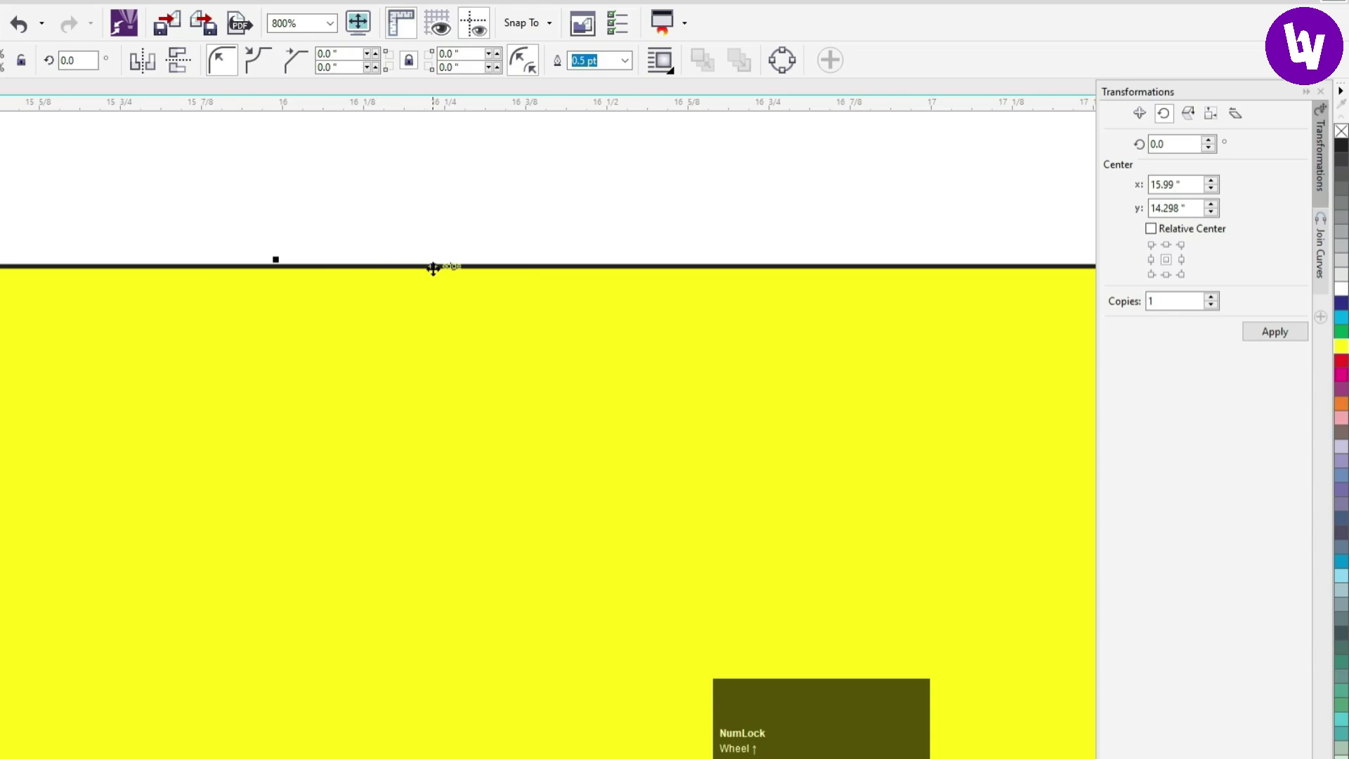
scroll(344, 265, up, 2)
scroll(350, 265, up, 1)
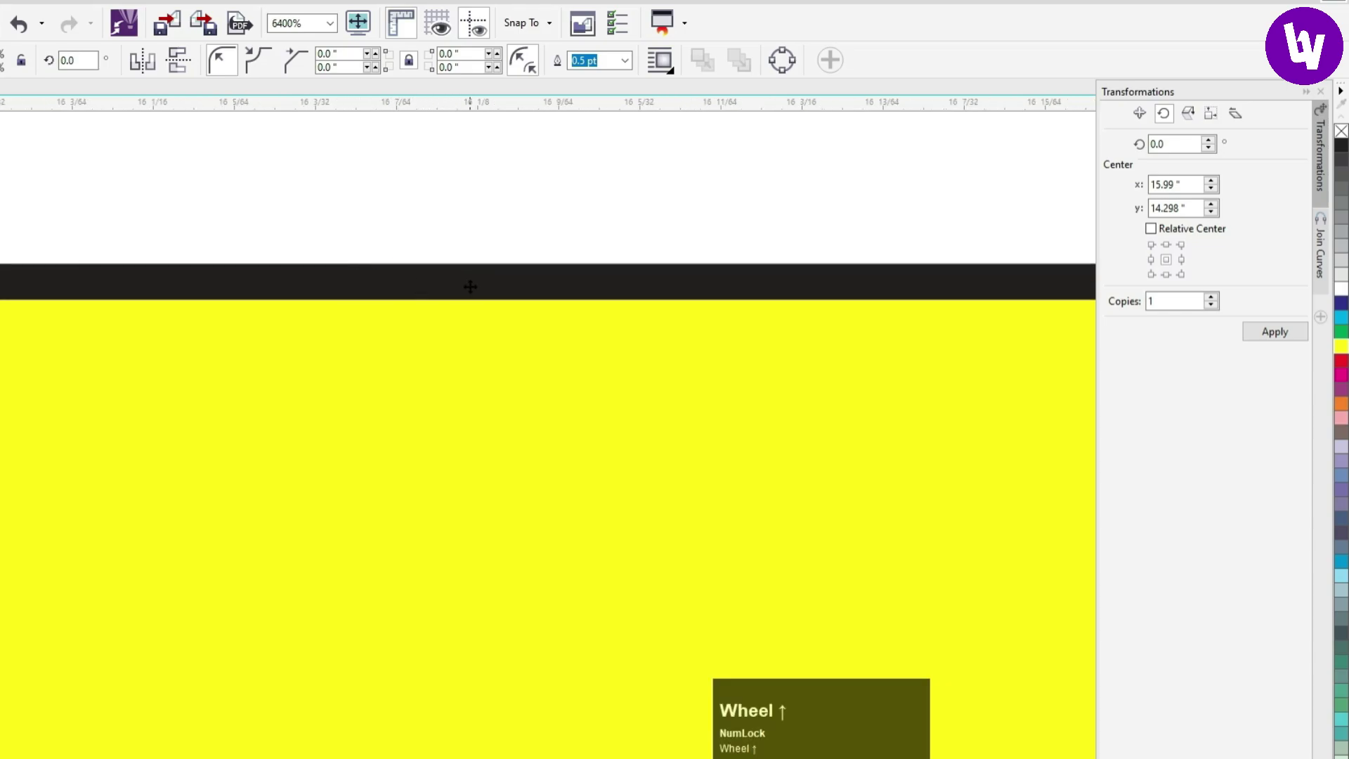
scroll(470, 285, down, 1)
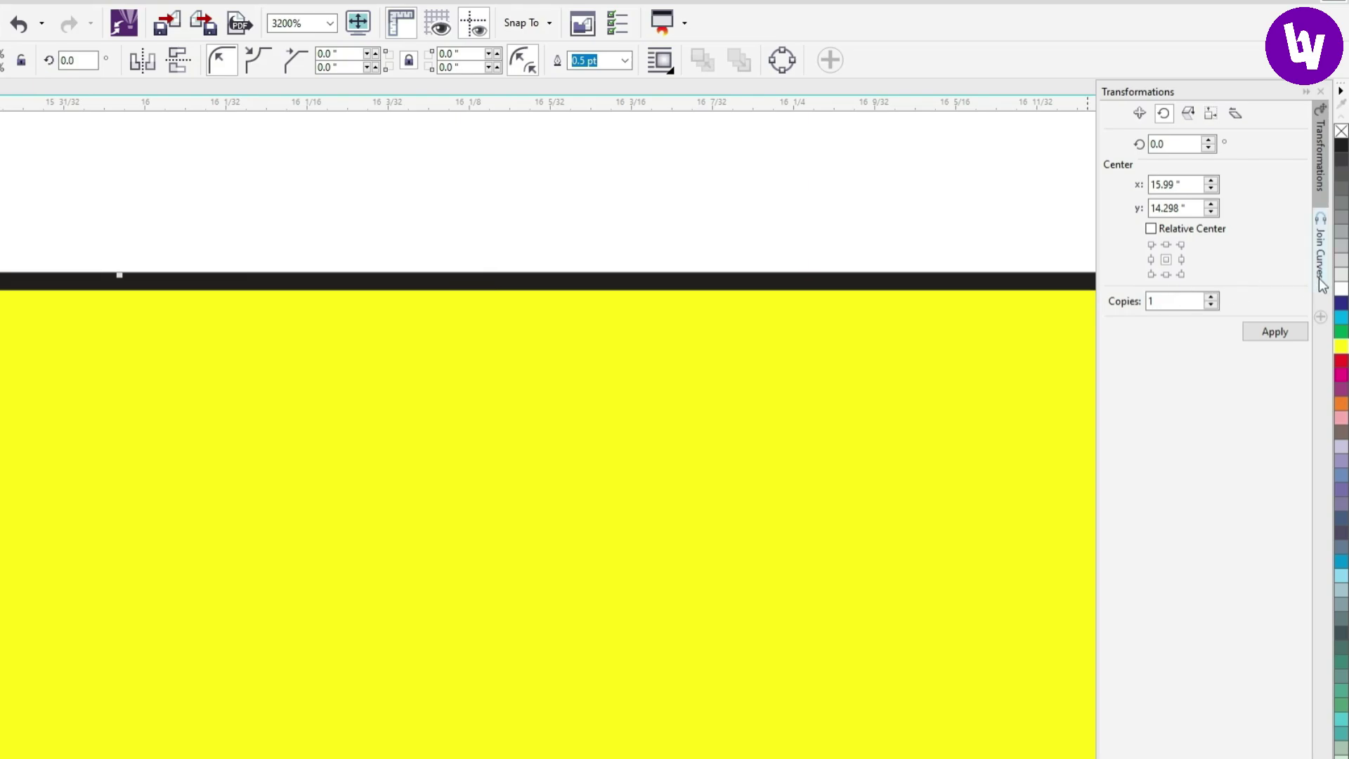
right_click(1341, 134)
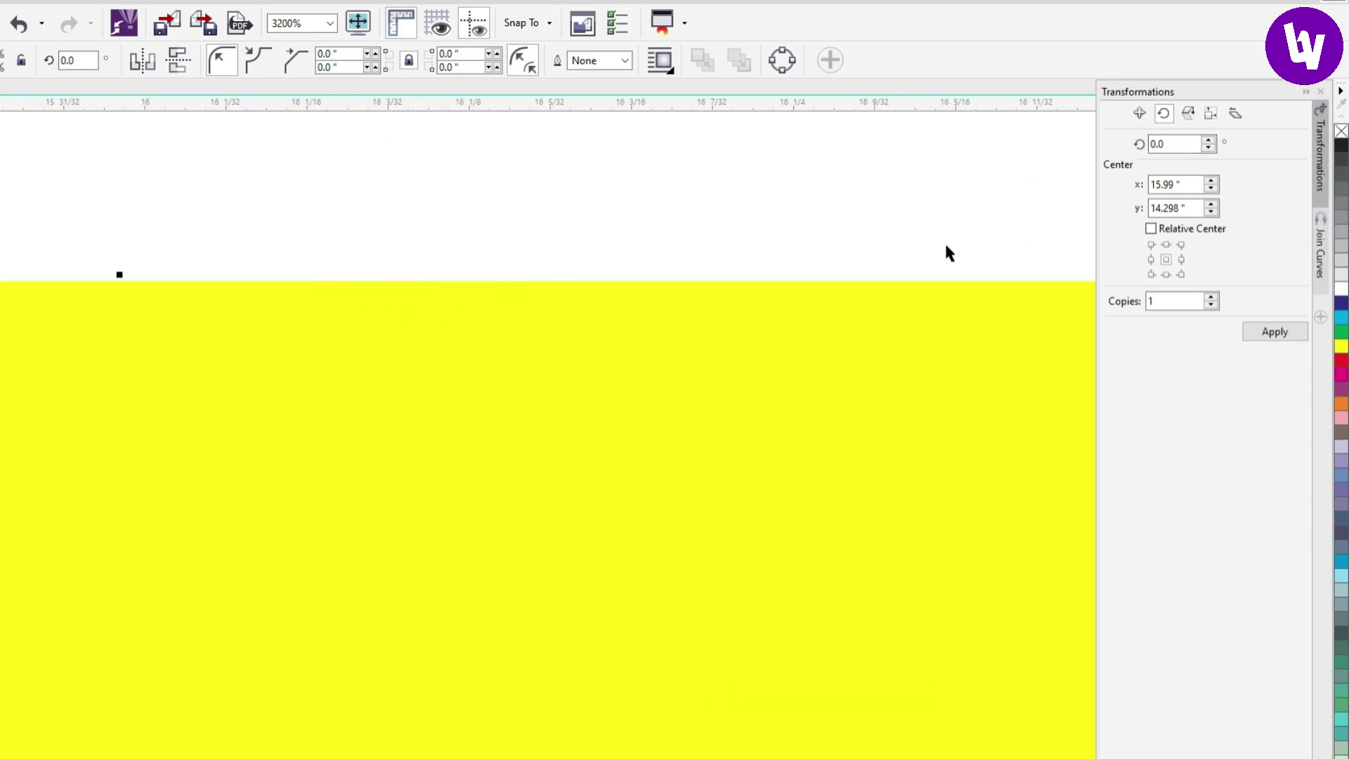
key(ctrl+z)
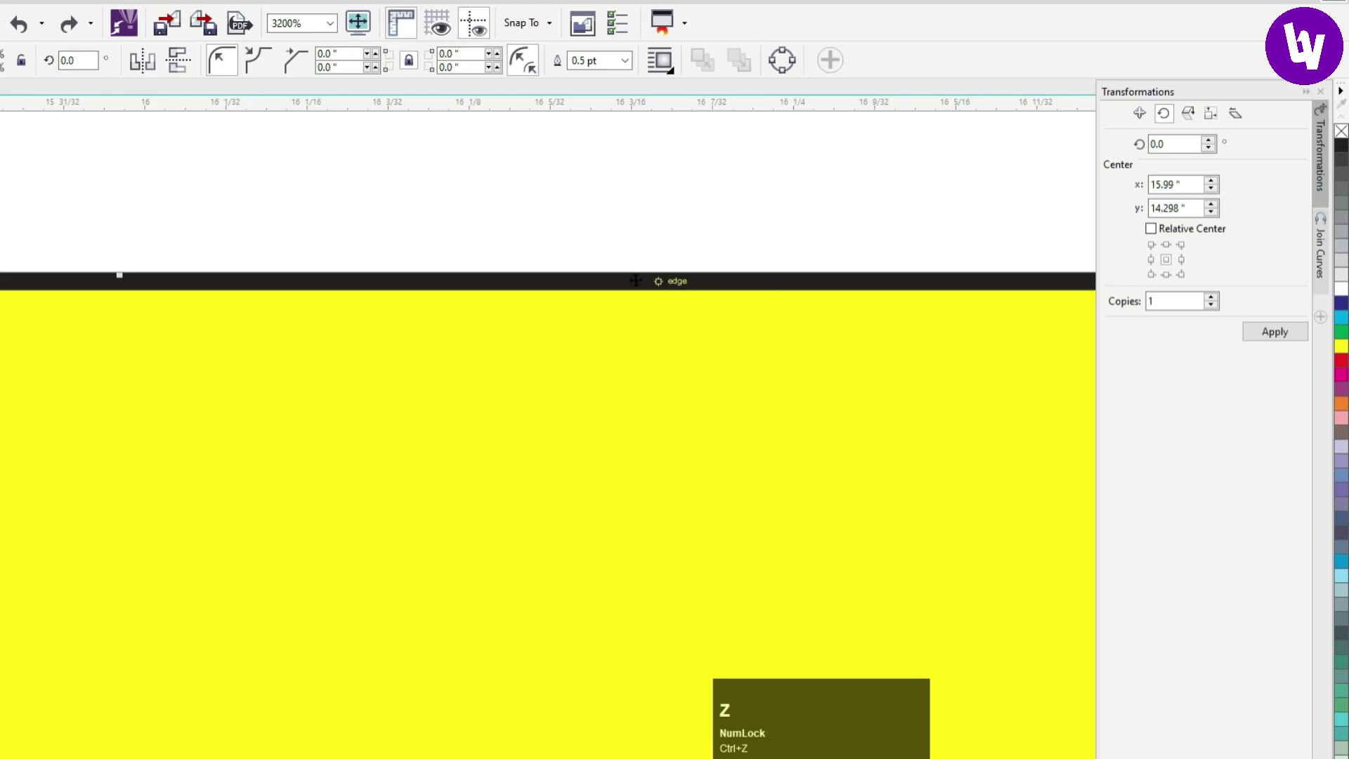
Remove the square's outline and reapply it in black, changing the outline colour to green and finally to red
right_click(1342, 132)
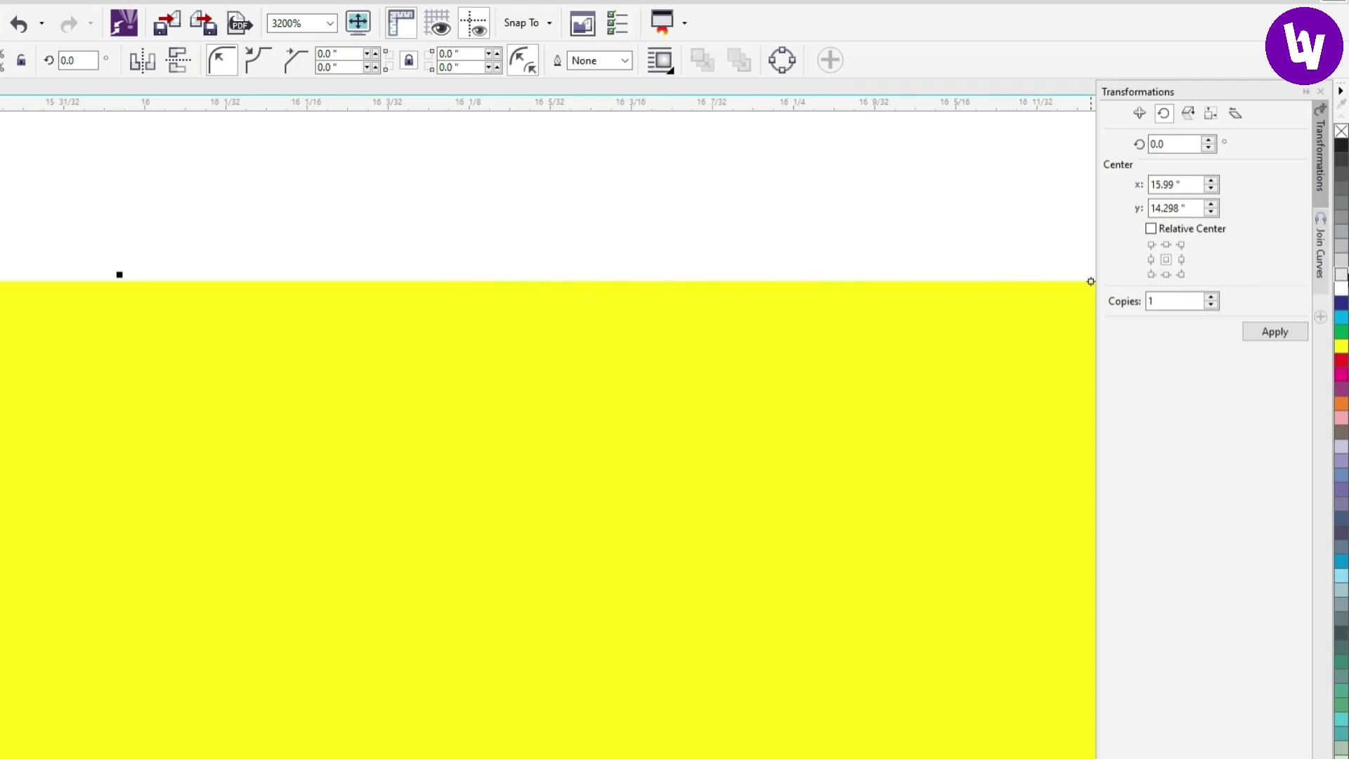
right_click(1342, 151)
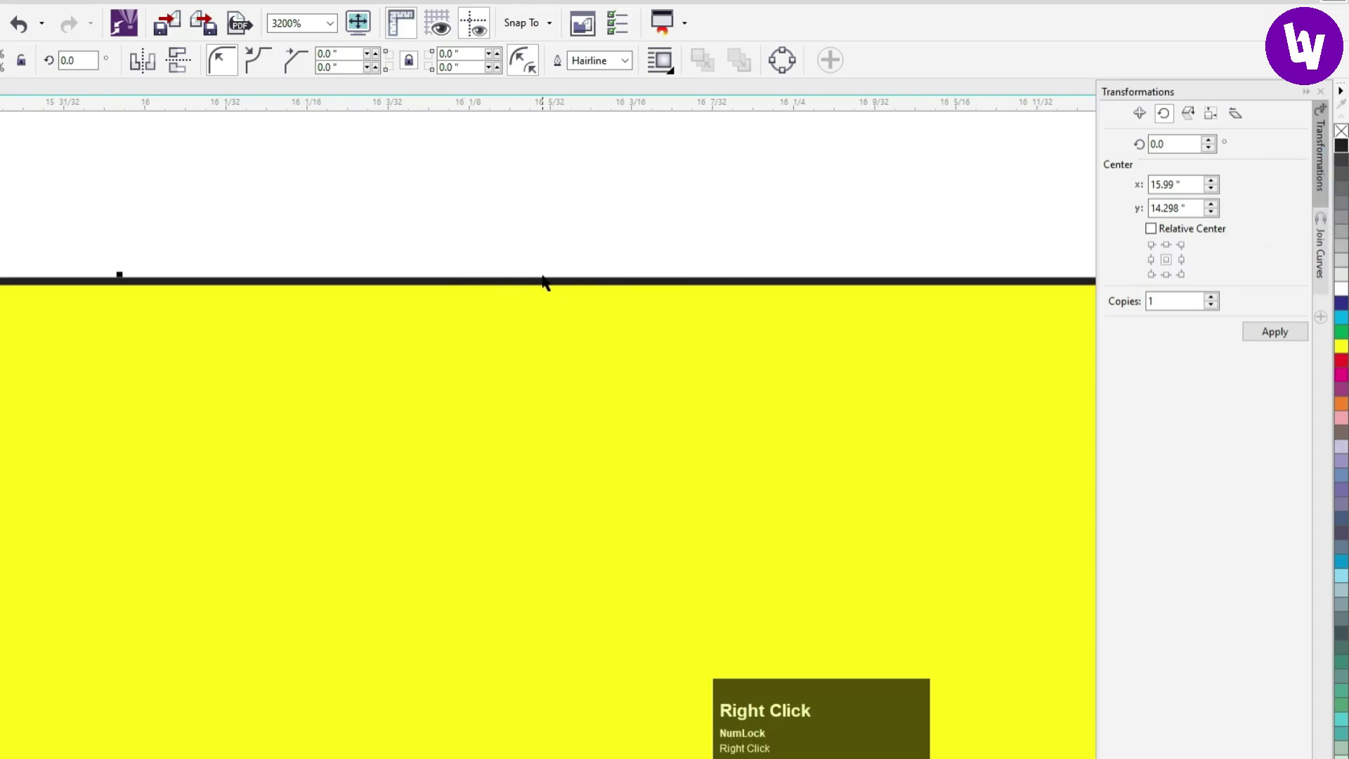
right_click(1342, 333)
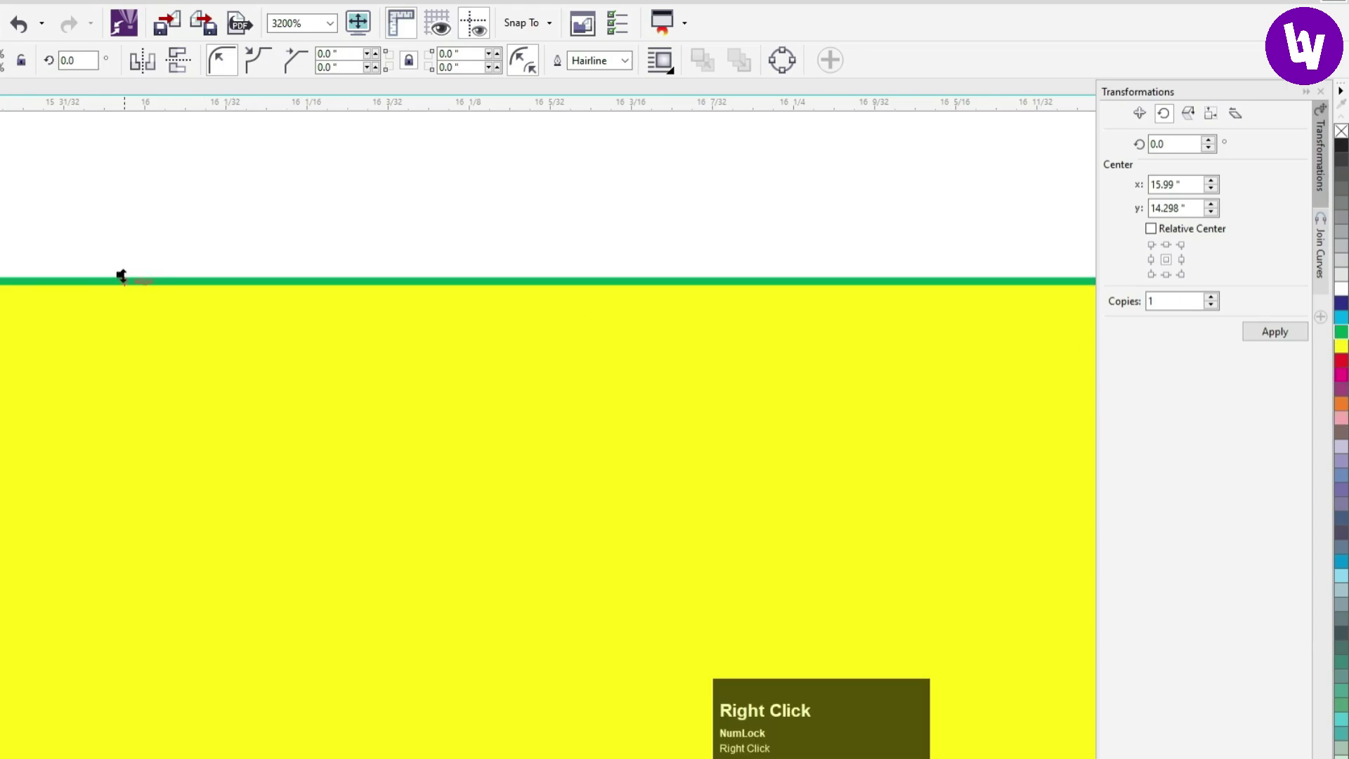
right_click(1342, 364)
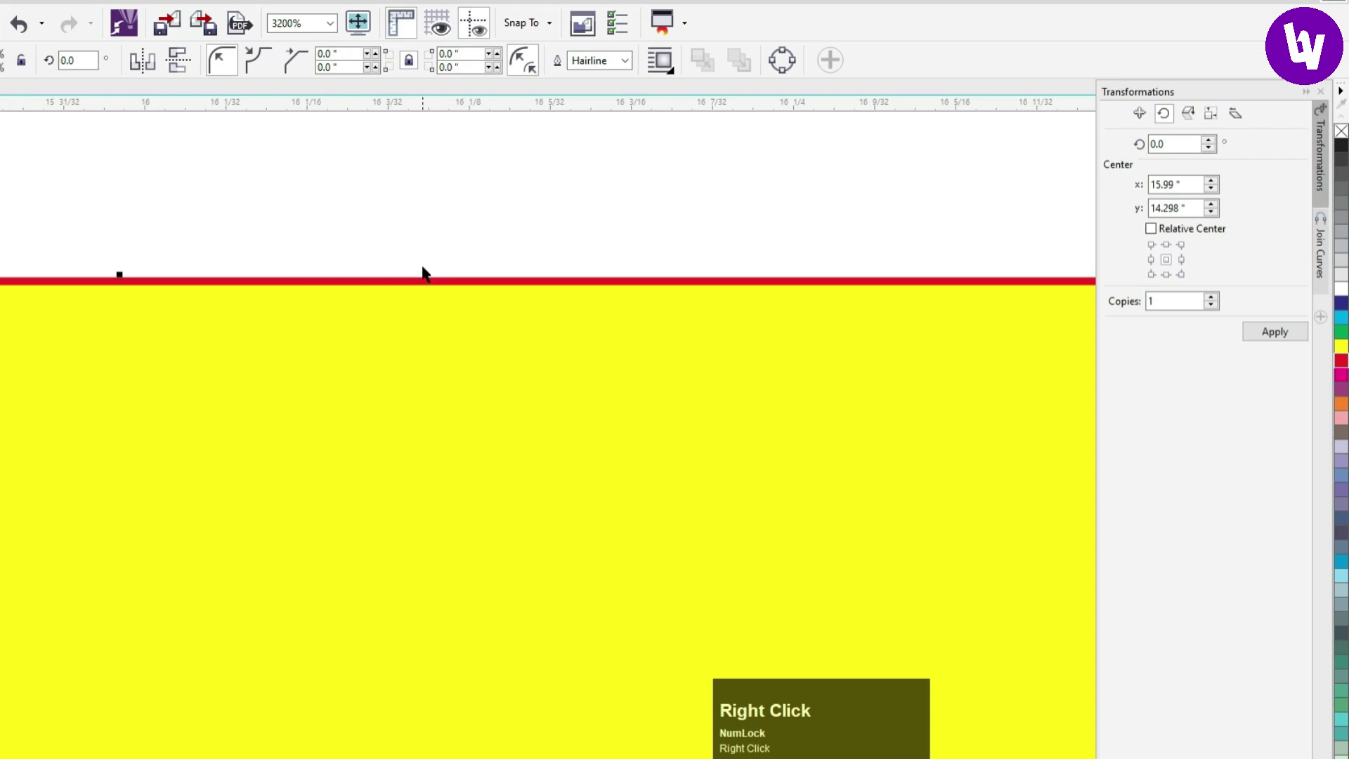
Move the square slightly up and left to about X 15.79, Y 15.39 inches, and change its fill through red, green, cyan and grey to pink
scroll(422, 272, down, 5)
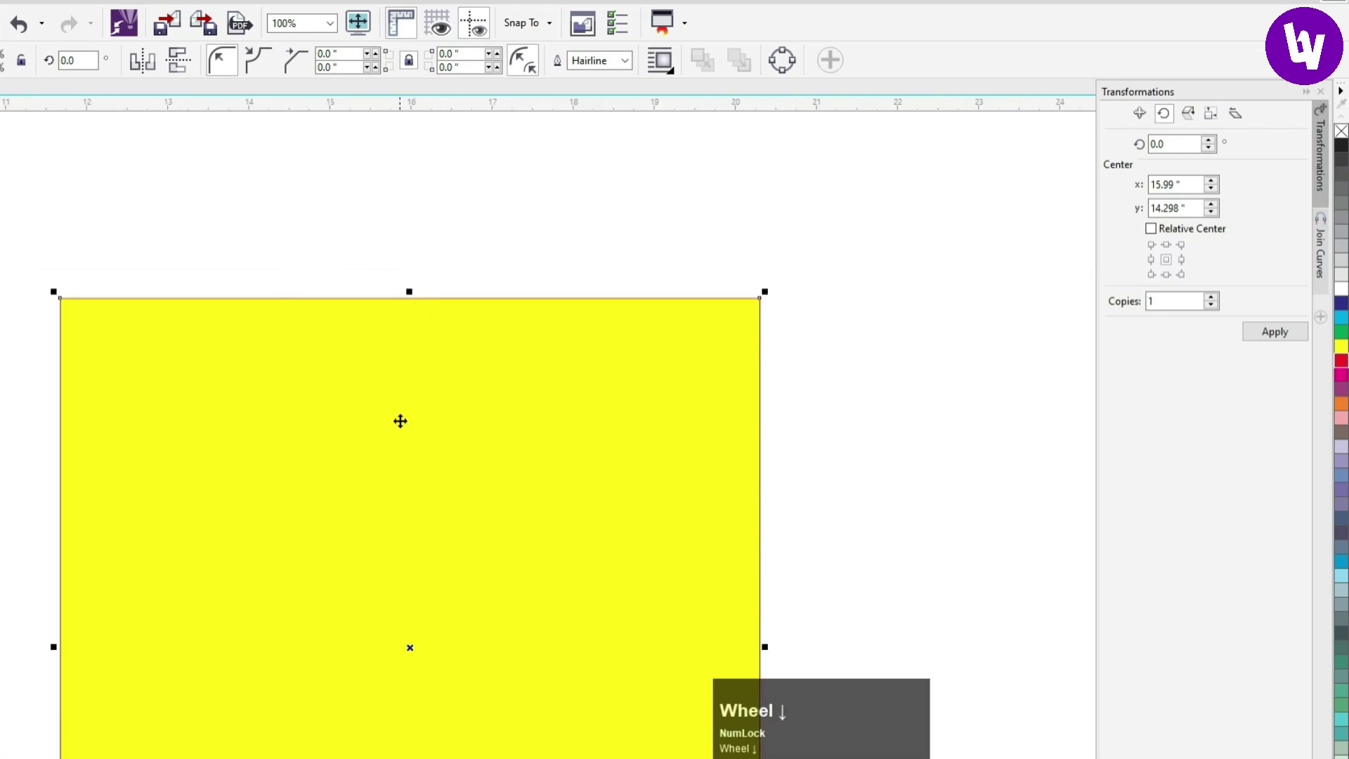
drag(400, 421, 384, 332)
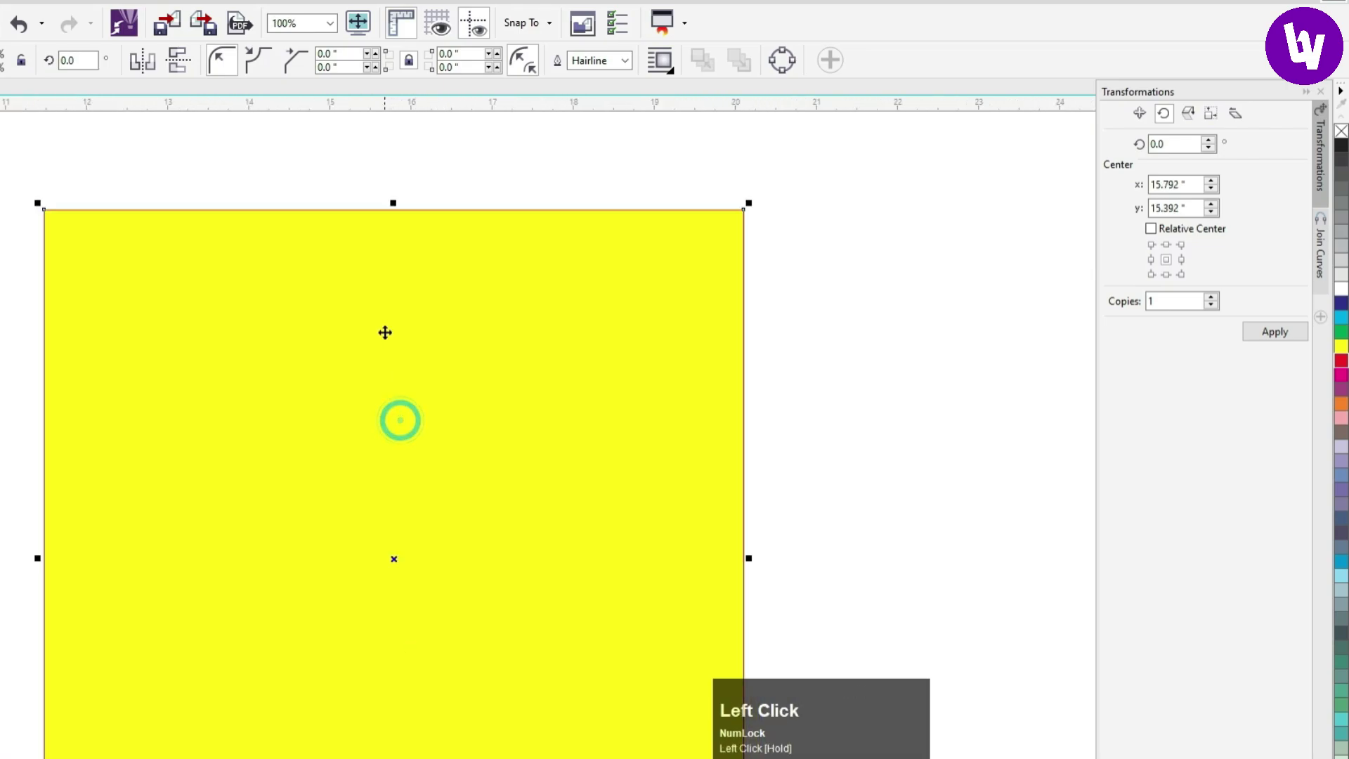
click(1342, 362)
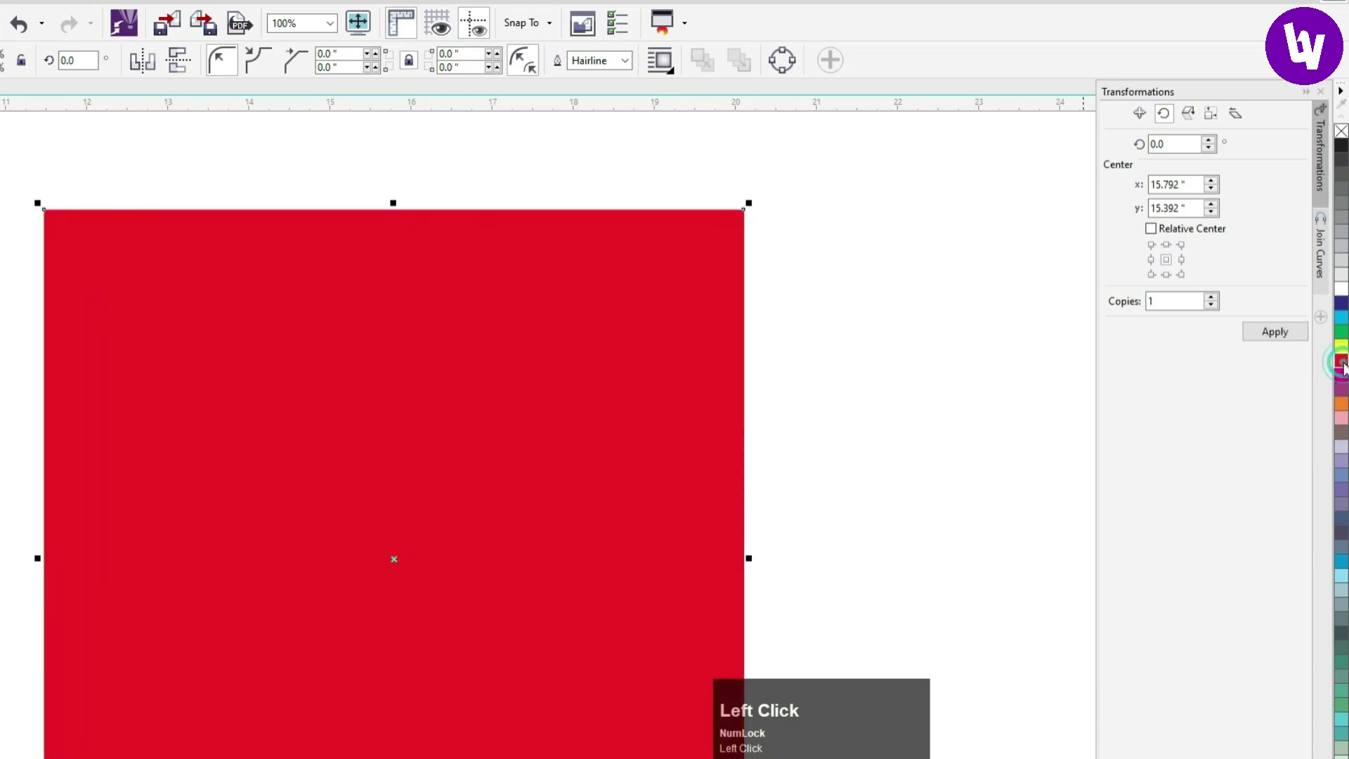
click(1342, 332)
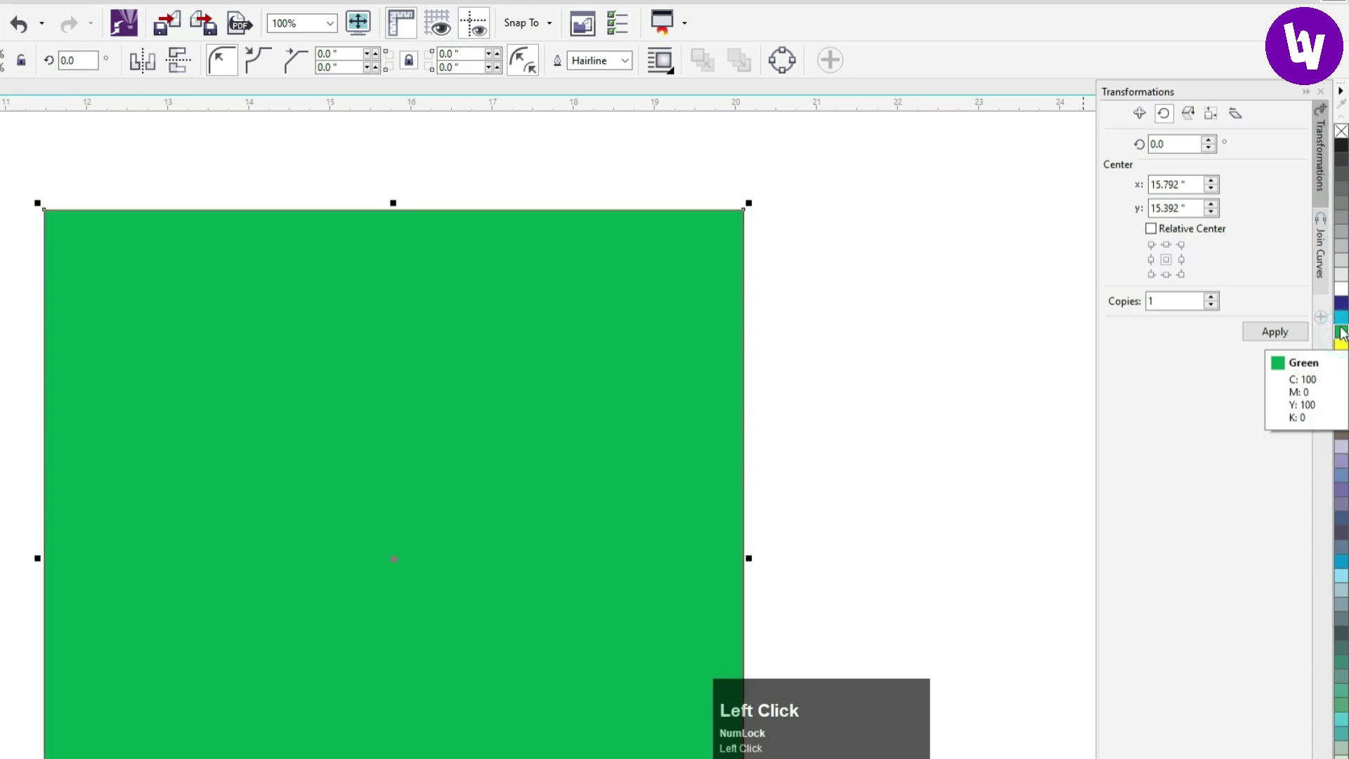
click(1343, 323)
click(1343, 259)
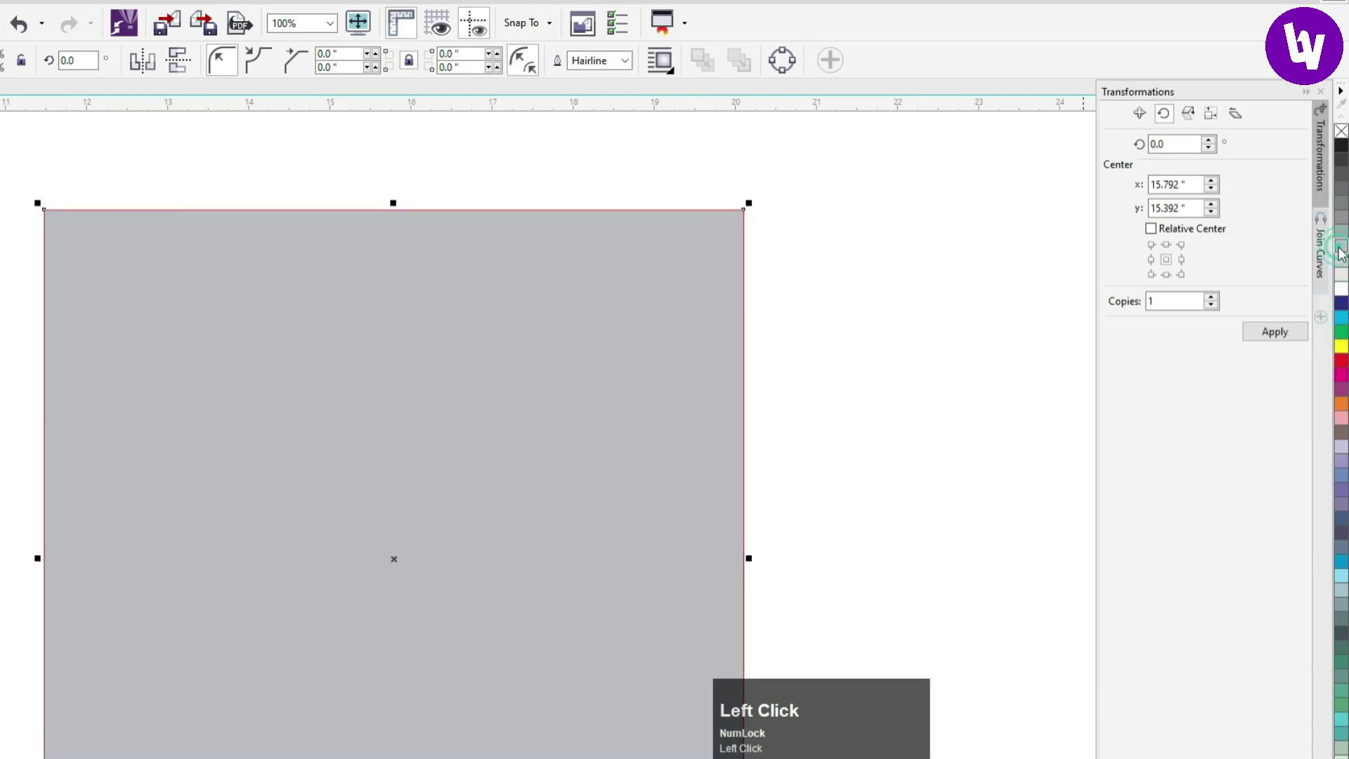
click(1342, 418)
Remove the pink square's outline and reapply it as a black outline
scroll(344, 225, down, 2)
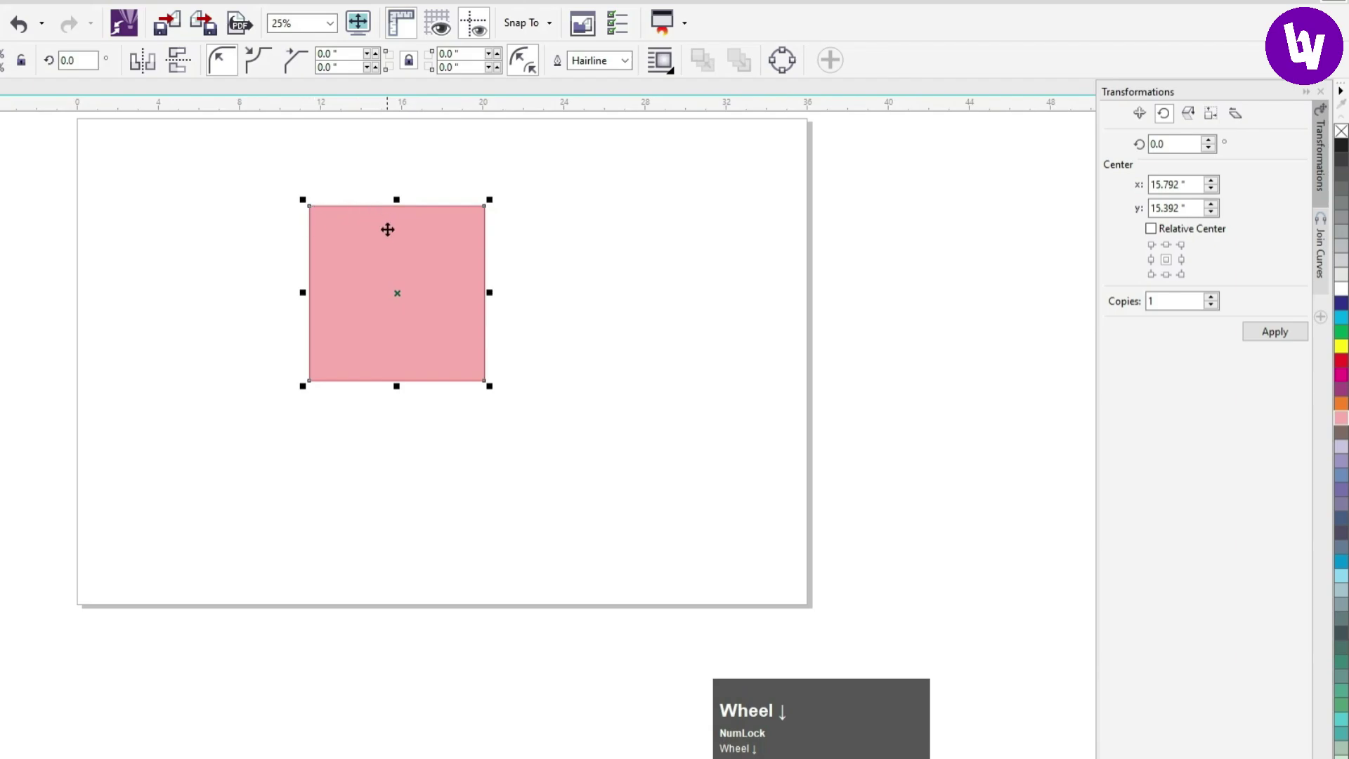
scroll(385, 225, up, 1)
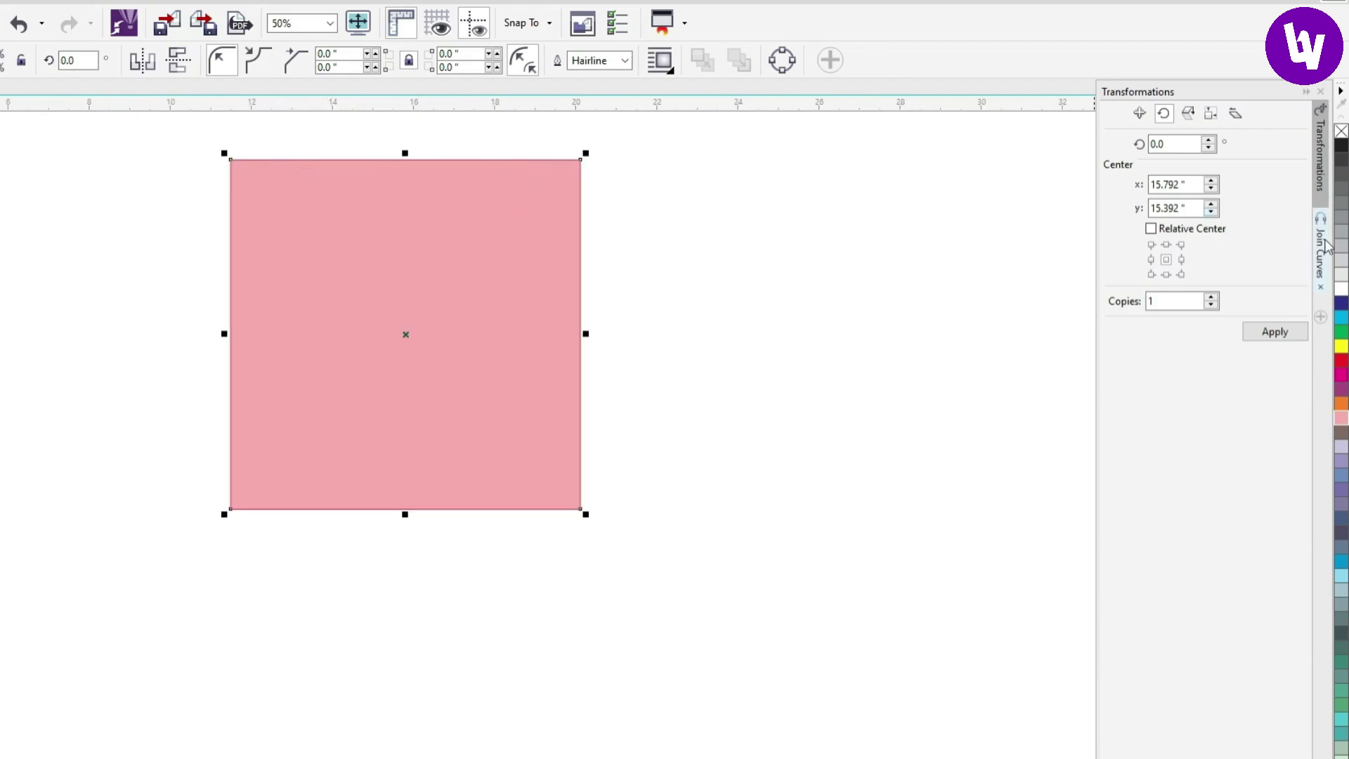
right_click(1342, 132)
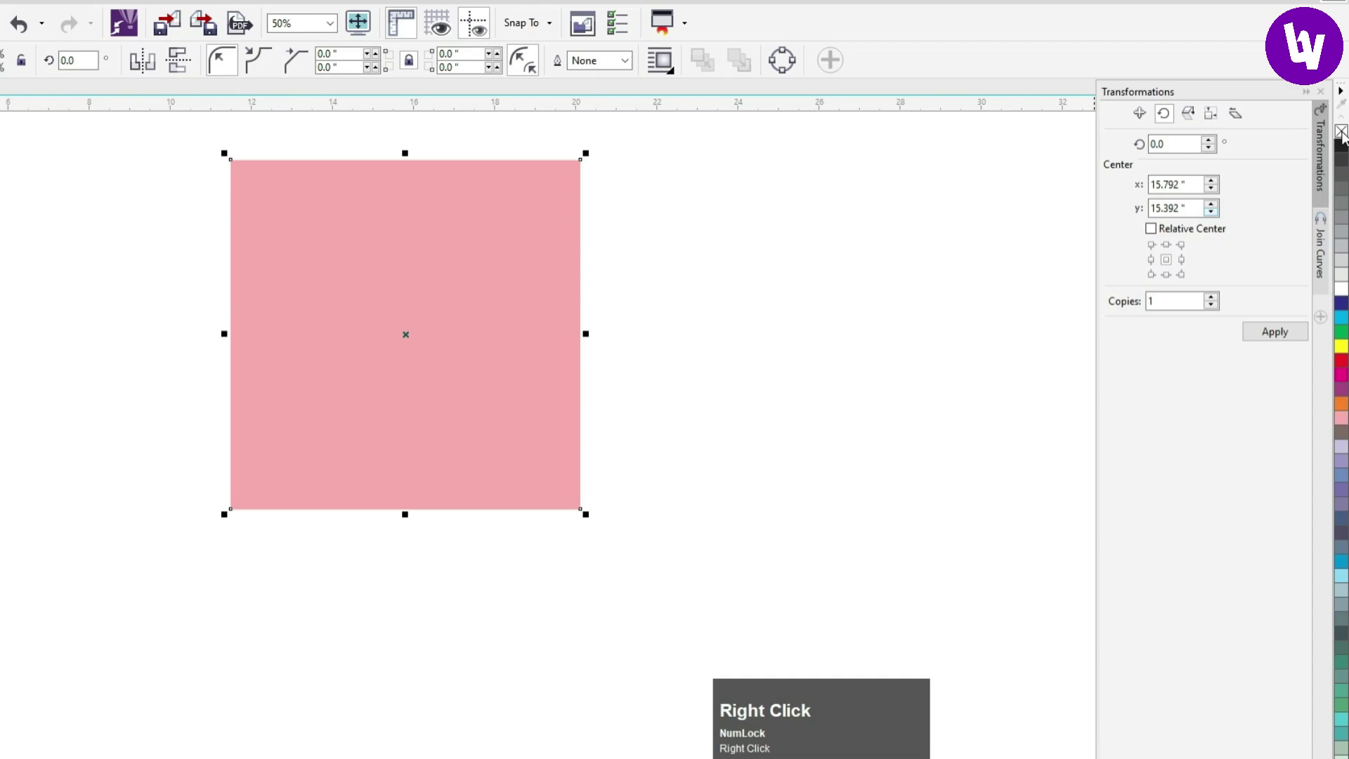
right_click(1341, 148)
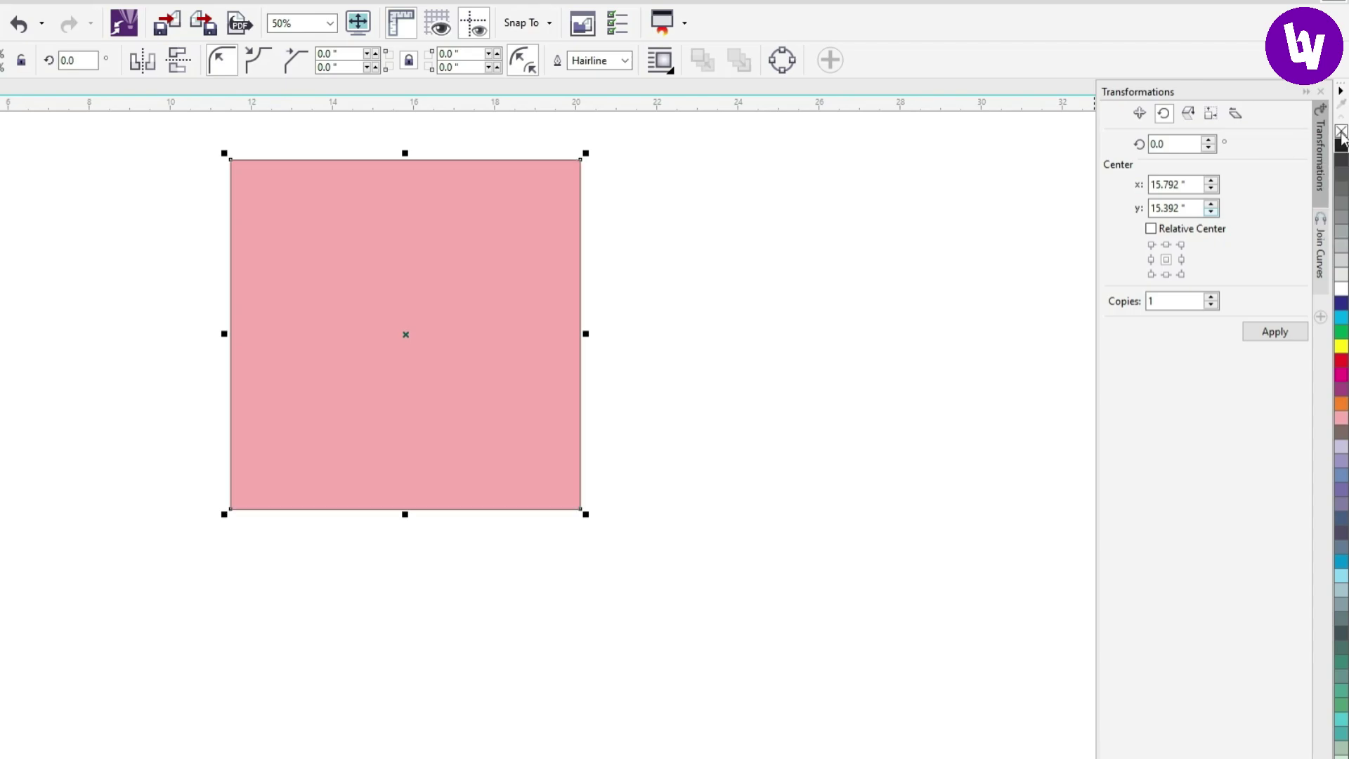
Clear the square's fill, try a green fill, and clear the fill again so only the outline is left
click(1343, 133)
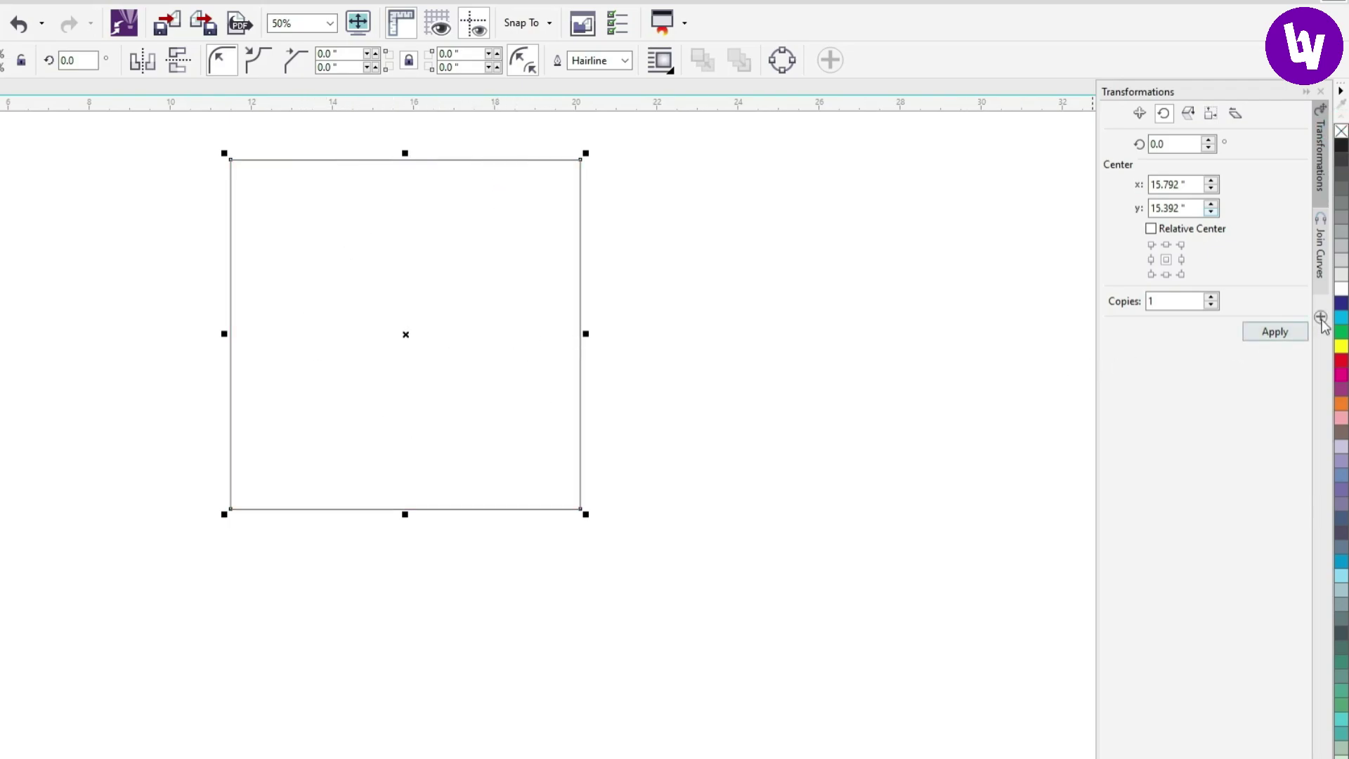
click(1342, 335)
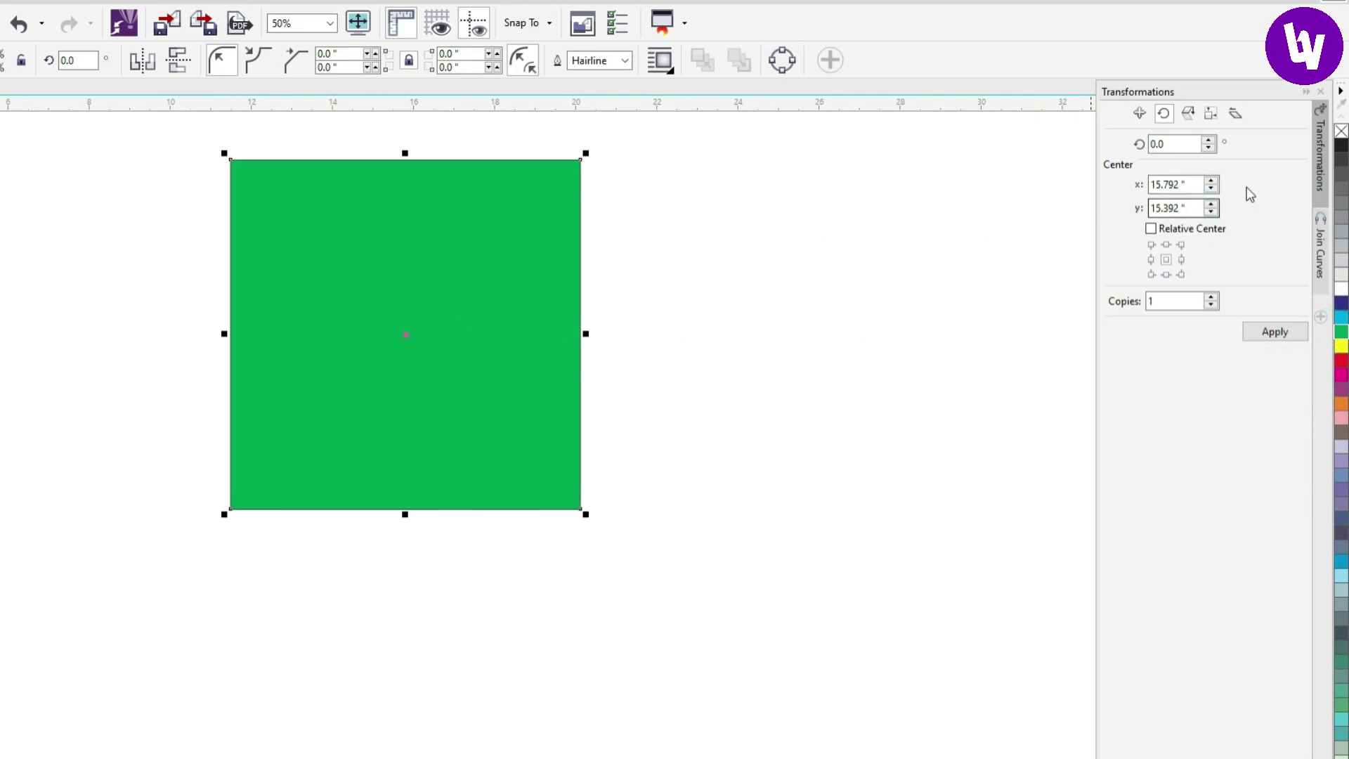
click(1342, 132)
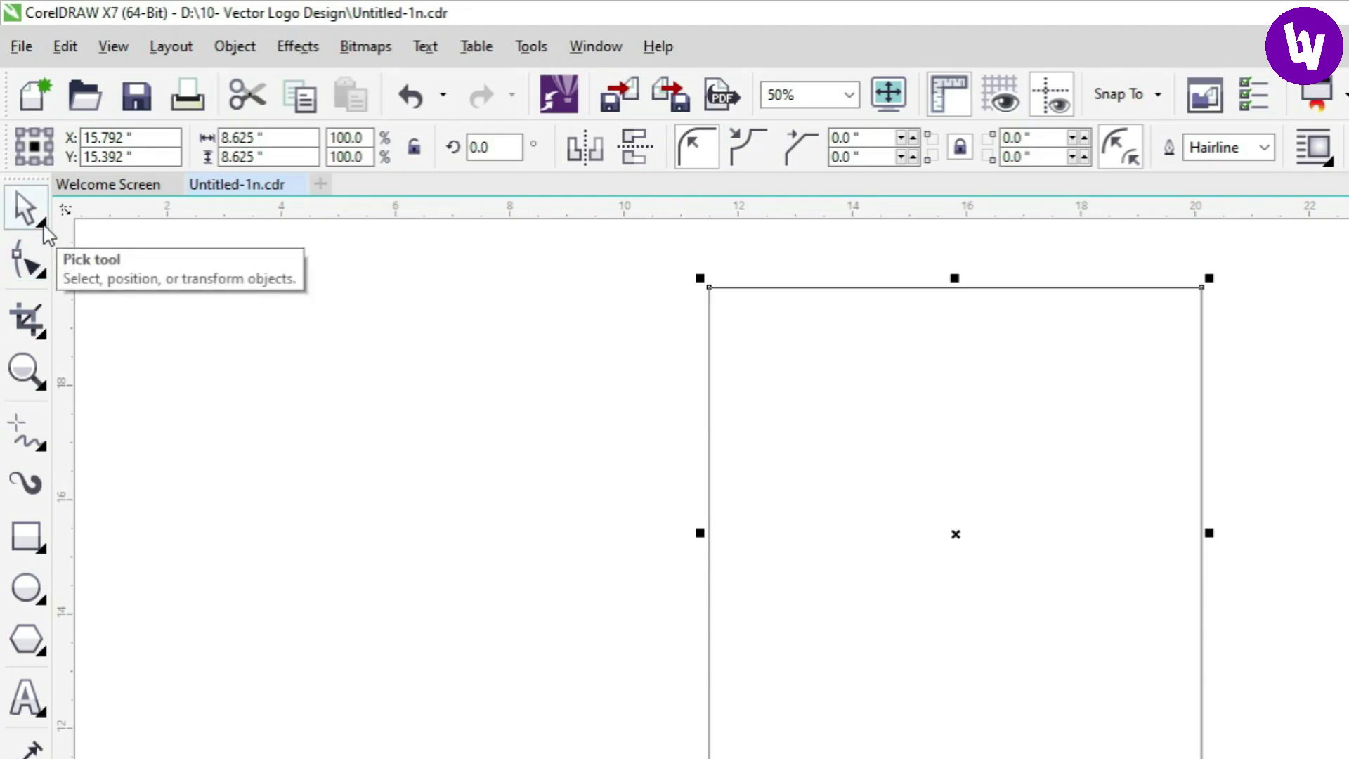
Switch to the Freehand Pick tool and move the square toward the page's upper-left area, to about X 8.63, Y 17.52 inches
click(40, 224)
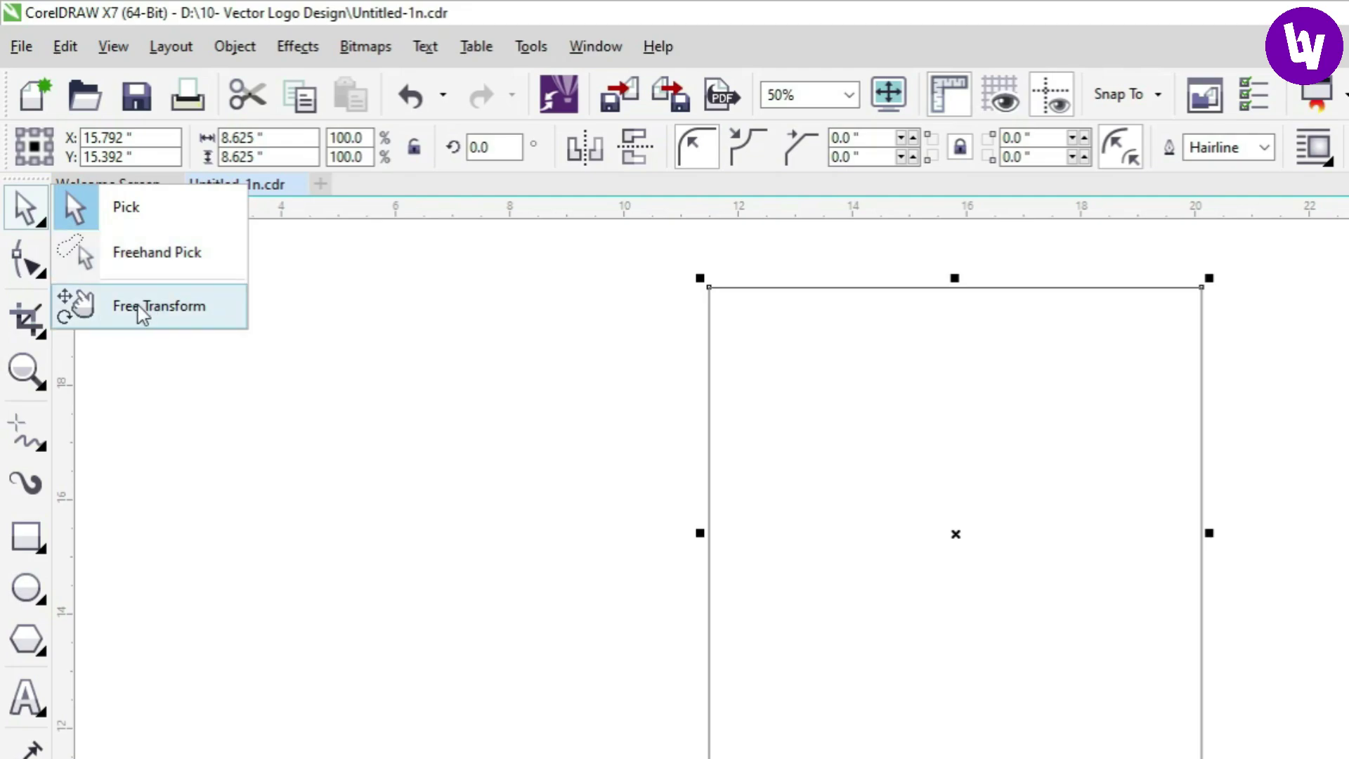
click(151, 258)
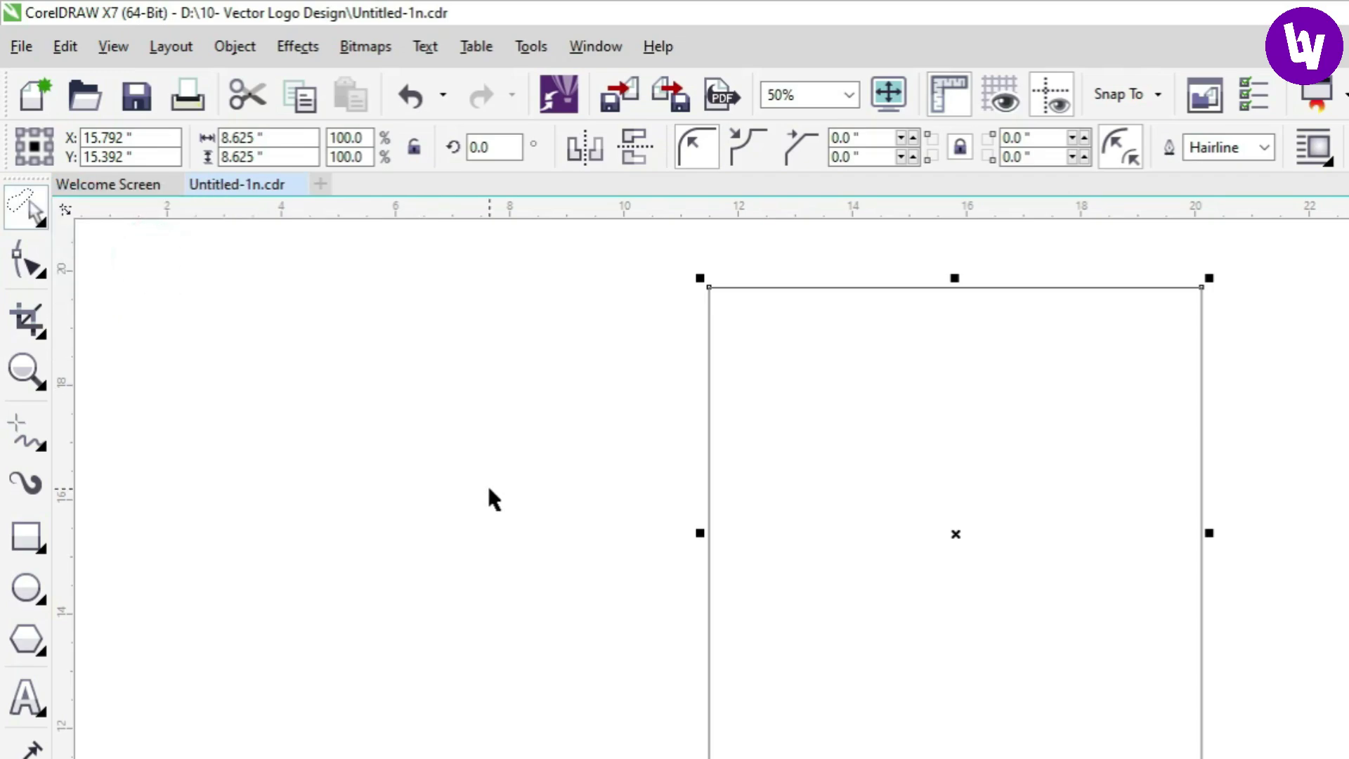
scroll(487, 497, down, 1)
drag(697, 470, 490, 405)
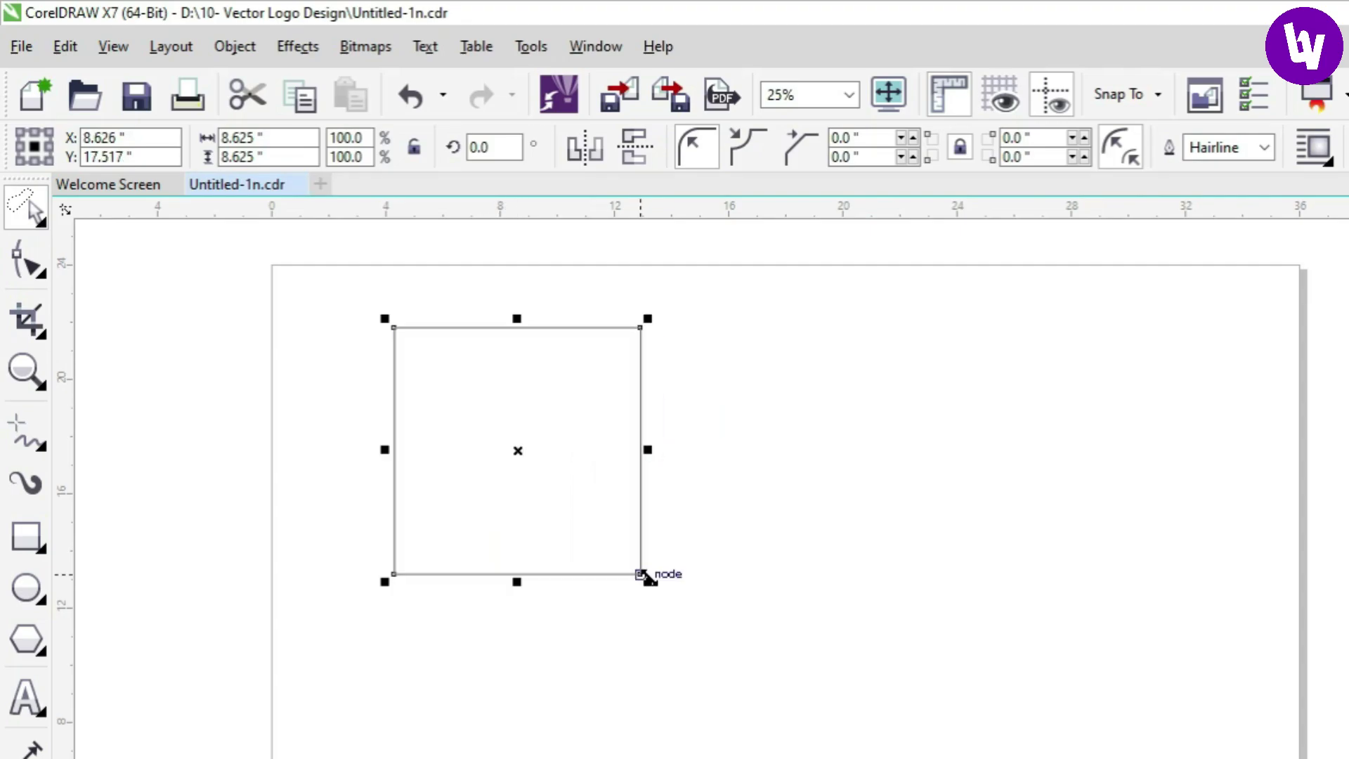
Scale the square proportionally from its lower-right corner to about 6.94 inches and move it to about X 7.20, Y 17.67 inches
drag(645, 575, 629, 539)
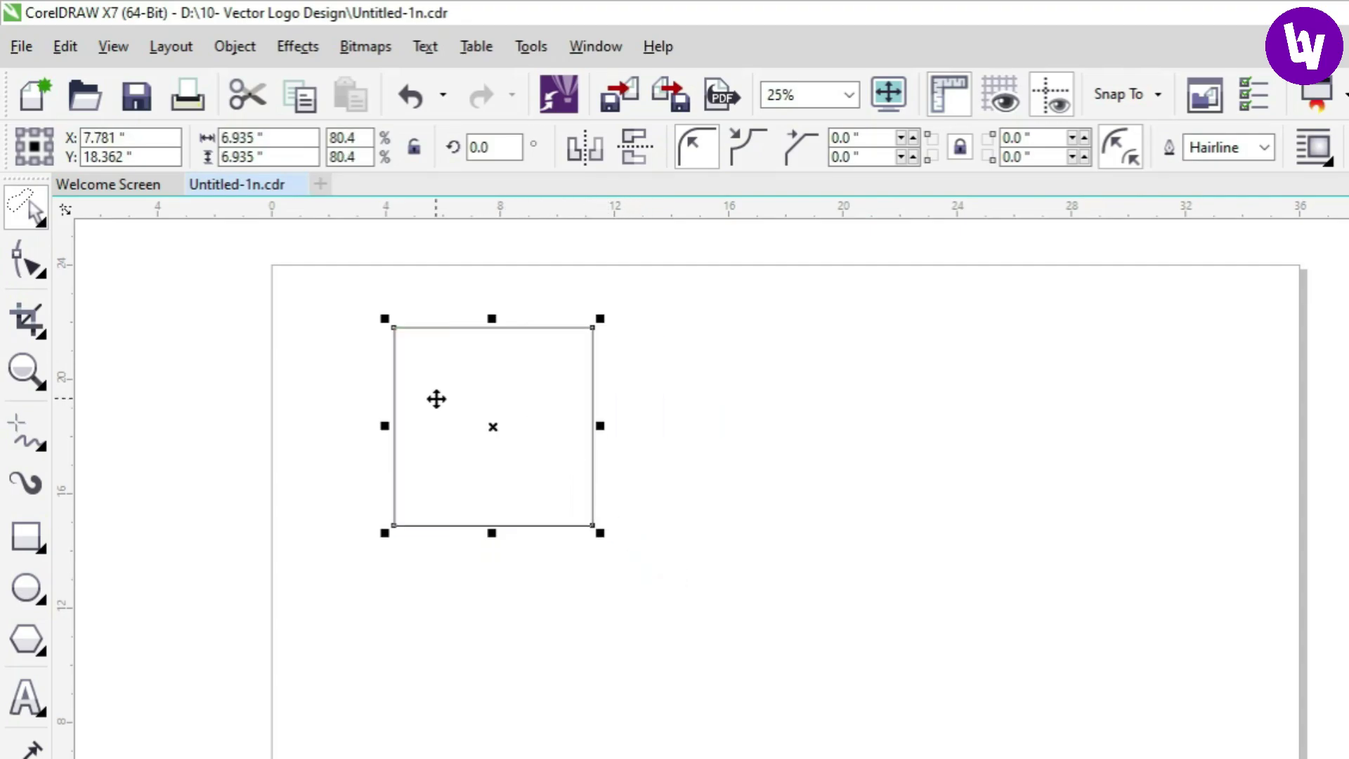
scroll(437, 398, up, 1)
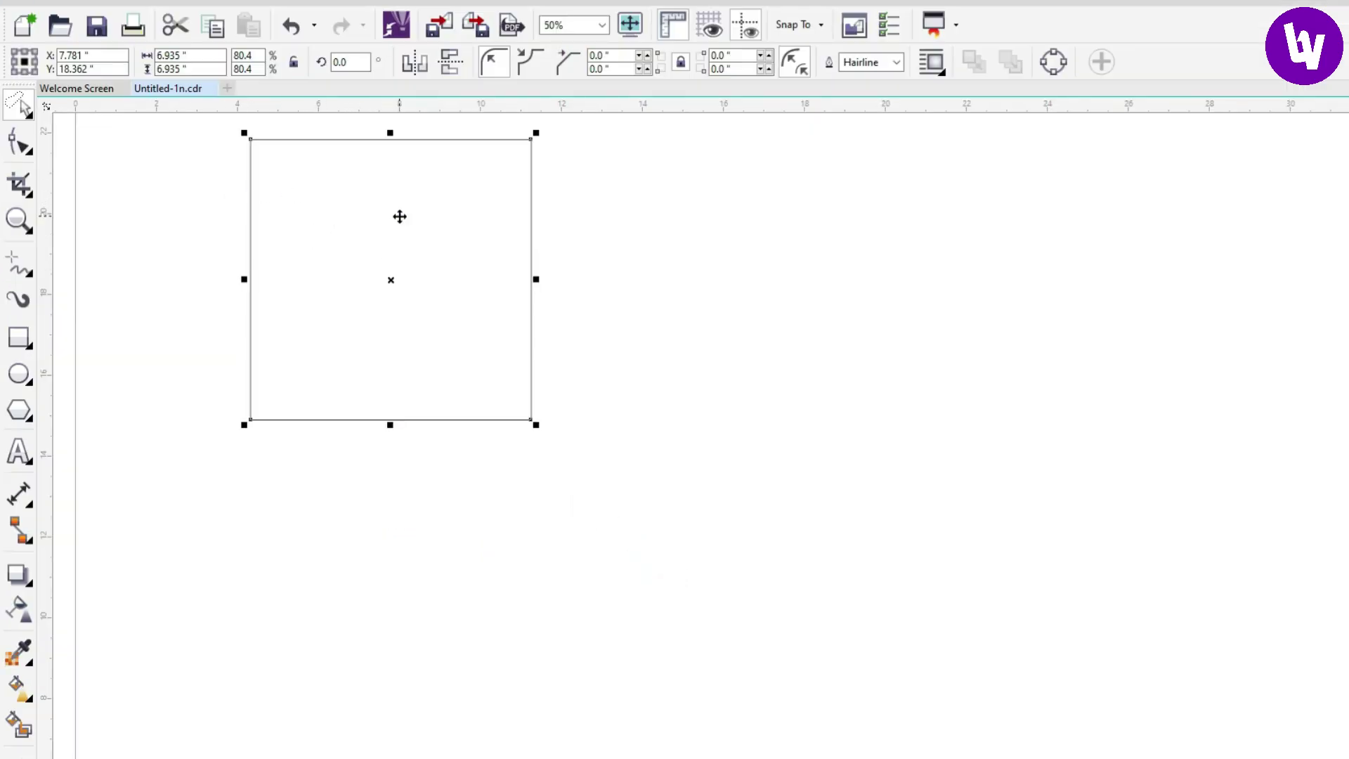
drag(399, 217, 375, 245)
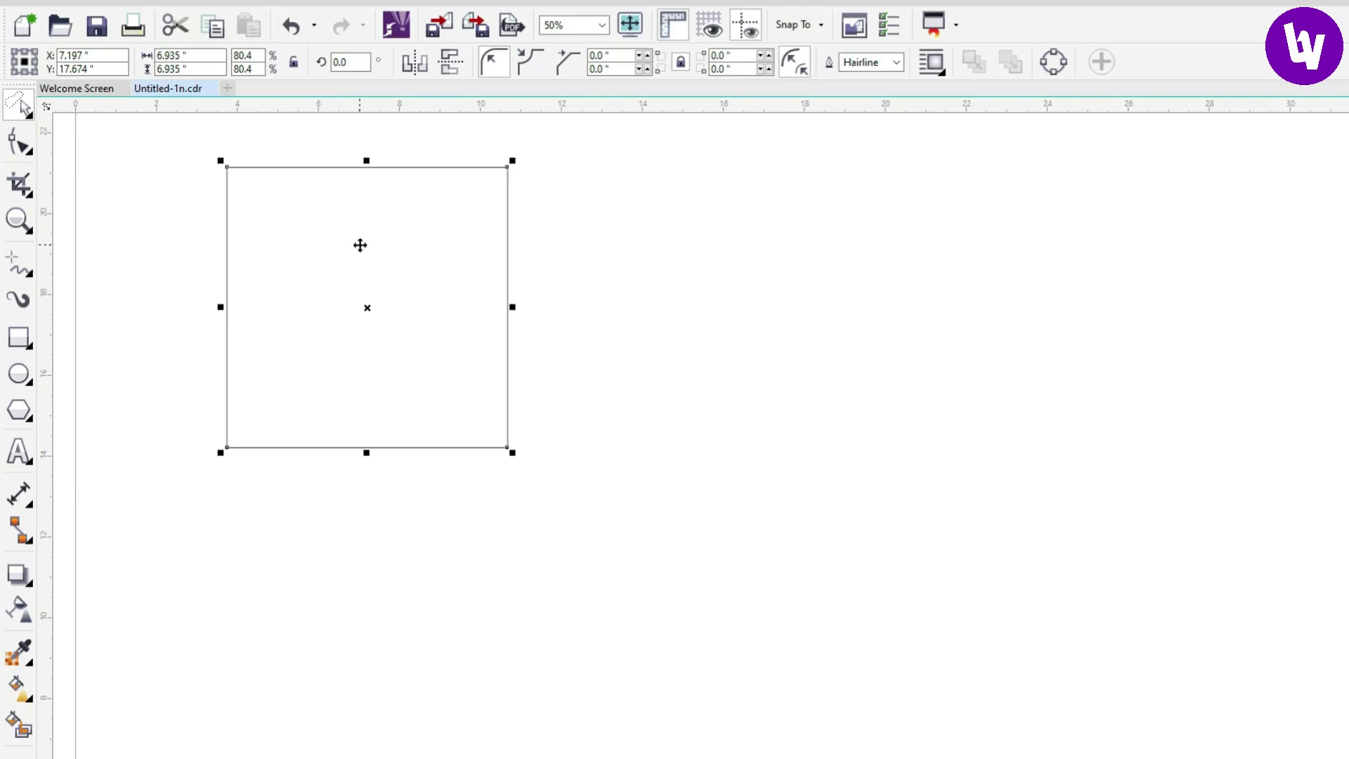
click(360, 244)
Try duplicating the square and undo it, and instead place a copied and pasted square beside the original at about X 15.78, Y 16.88 inches
key(ctrl+d)
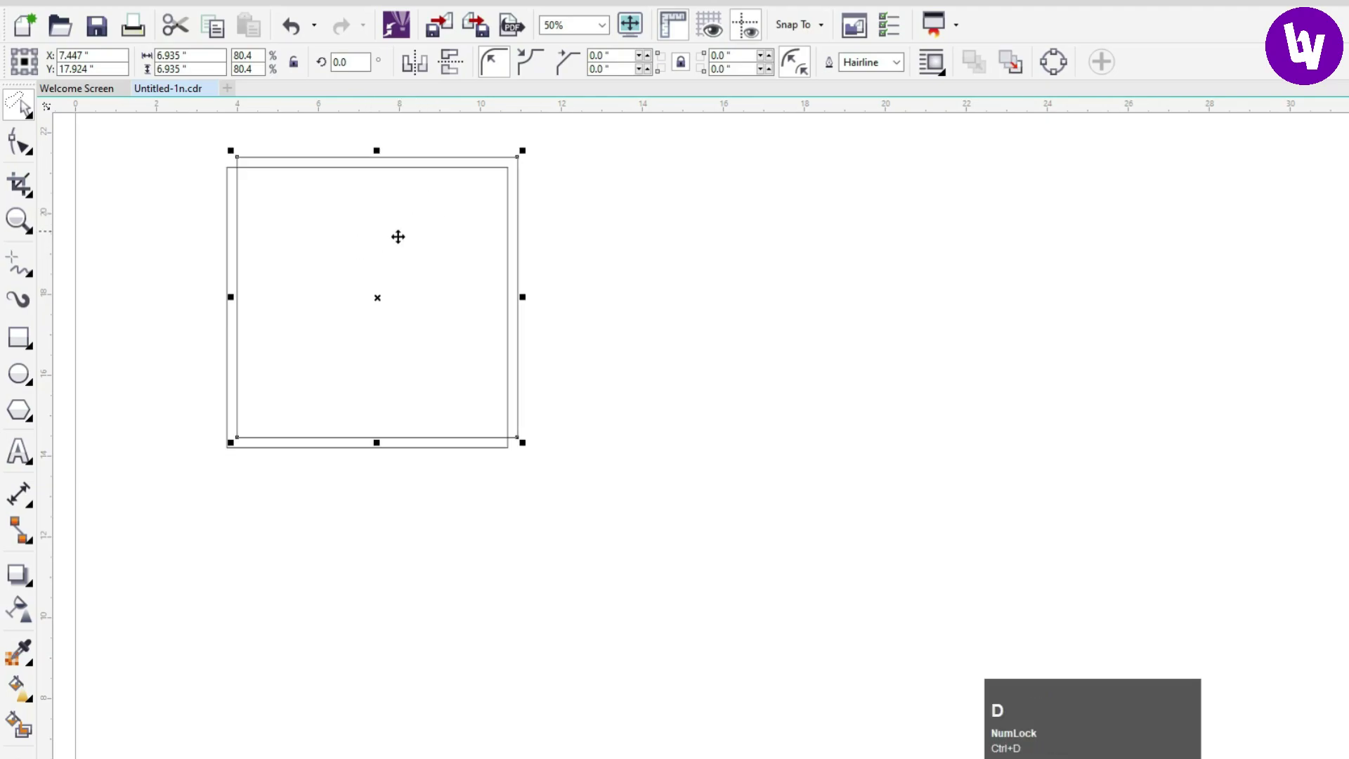
key(ctrl+z)
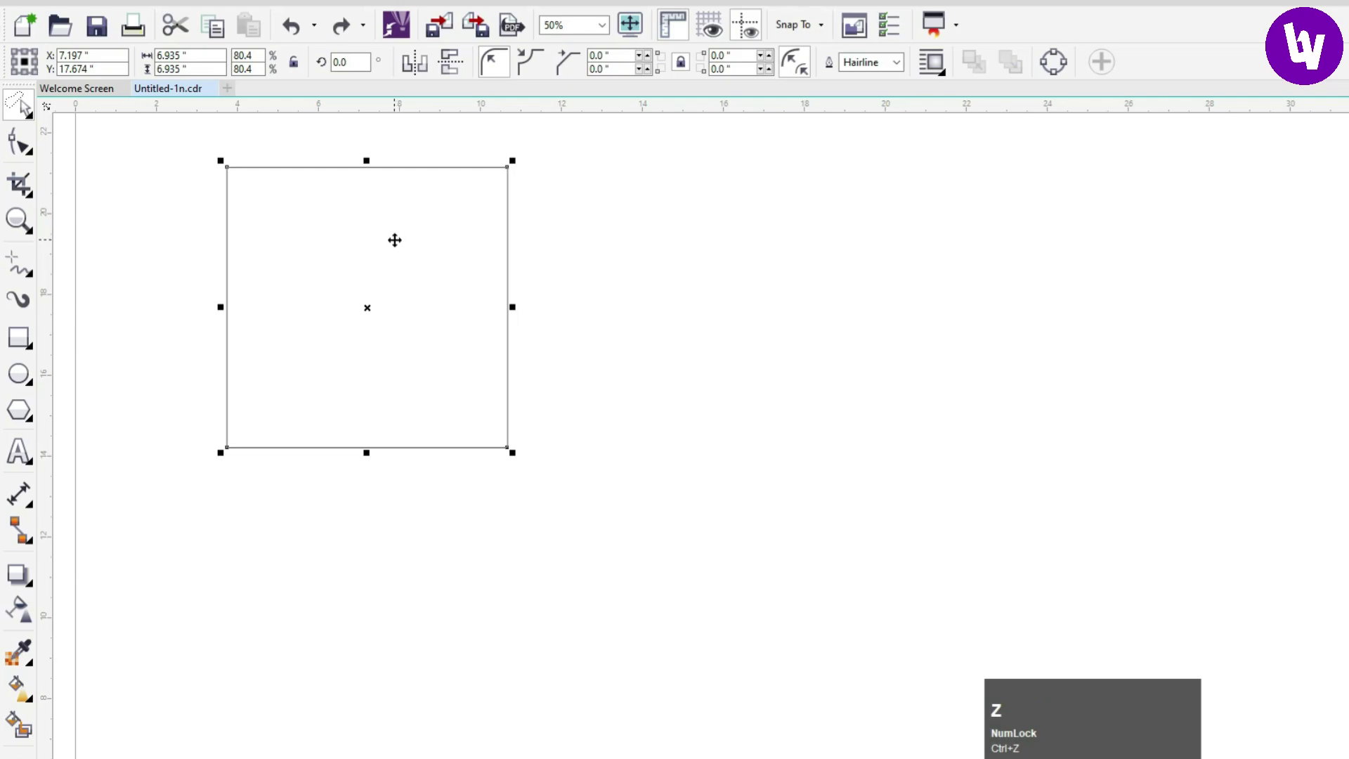
key(ctrl+c)
key(ctrl+v)
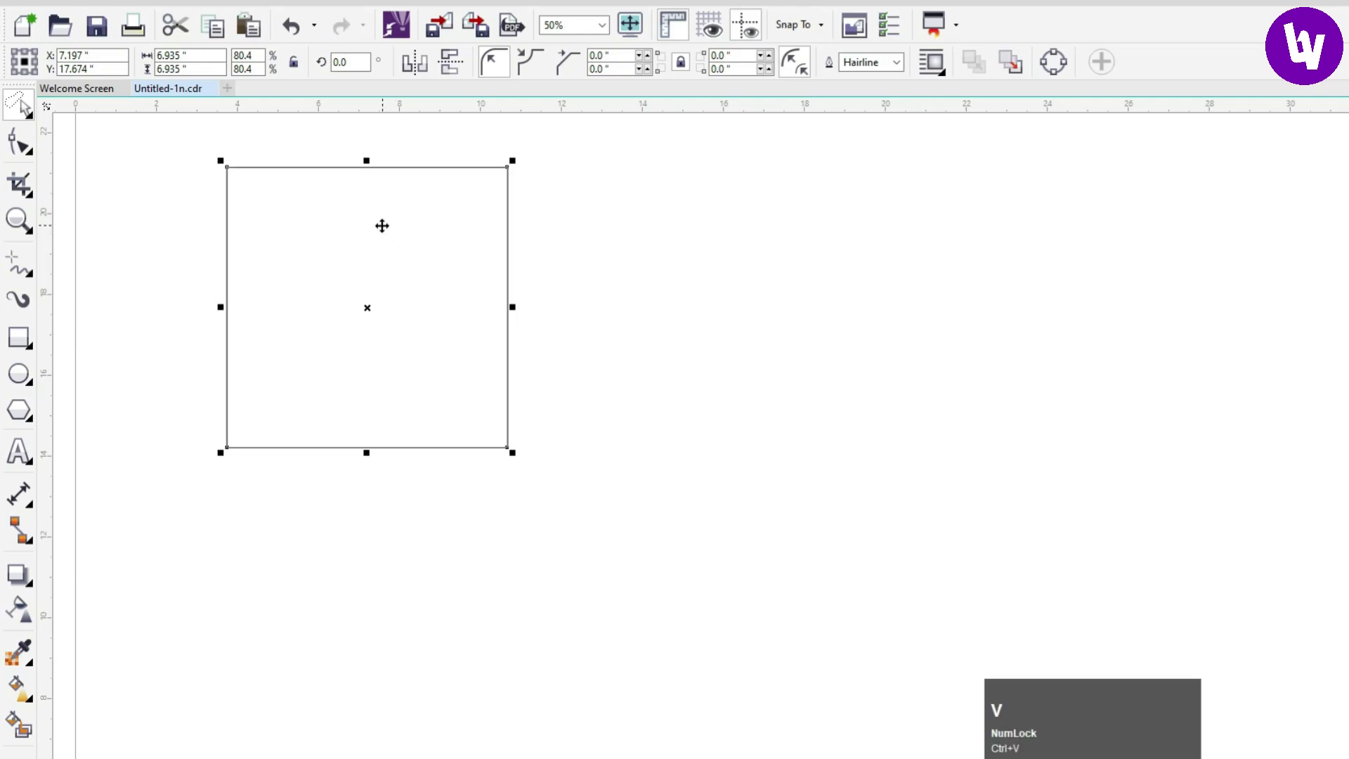
drag(381, 225, 729, 257)
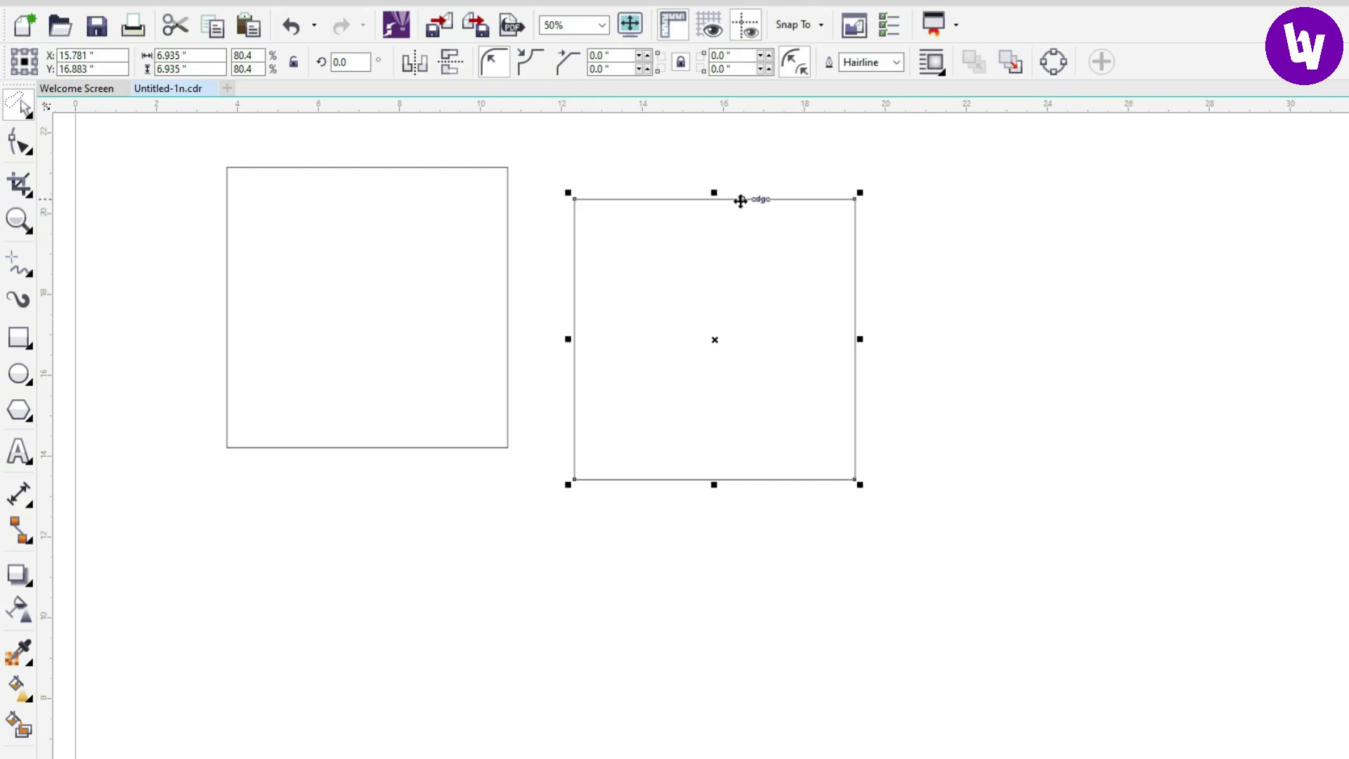
Stretch the copied square into a rectangle about 9.68 inches wide and 5.48 inches high using its side and upper handles
drag(715, 193, 715, 296)
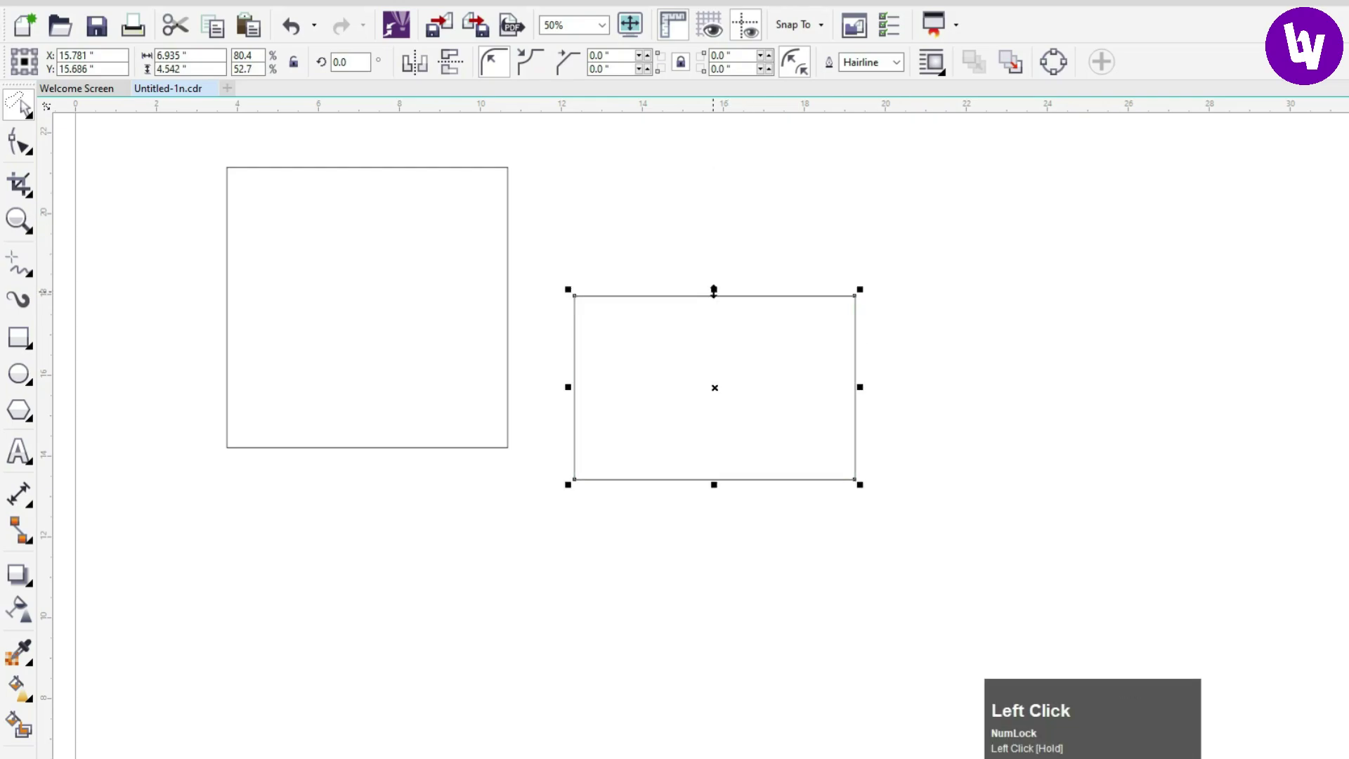
drag(858, 385, 968, 373)
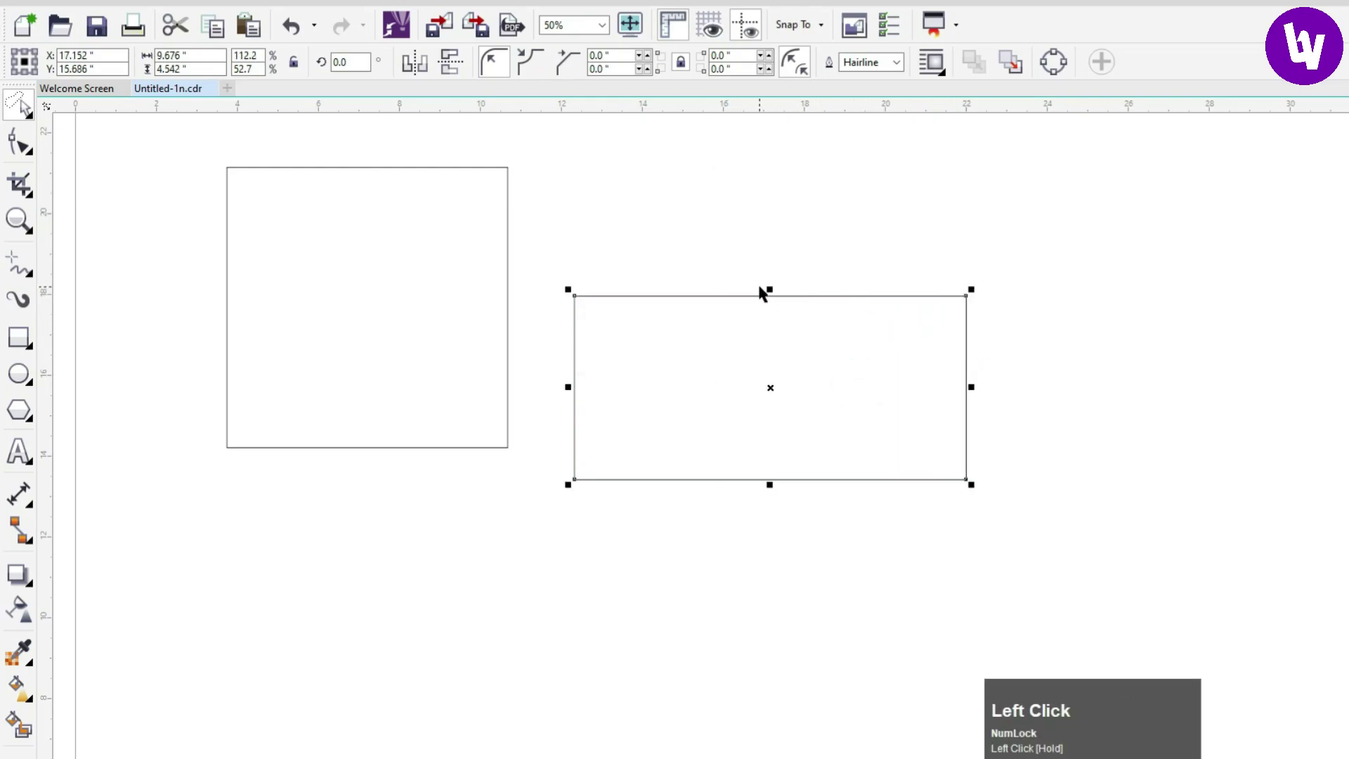
drag(771, 287, 768, 253)
scroll(750, 340, down, 2)
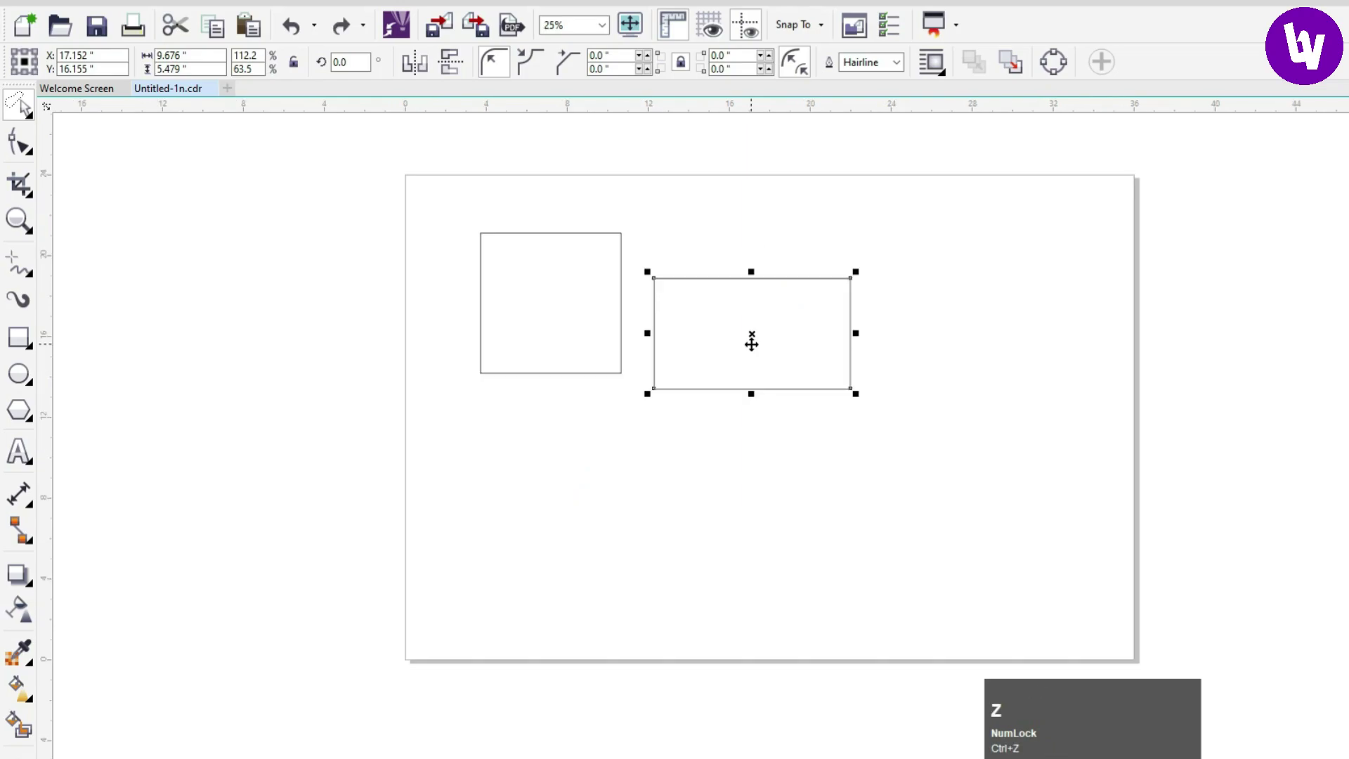
scroll(734, 294, up, 2)
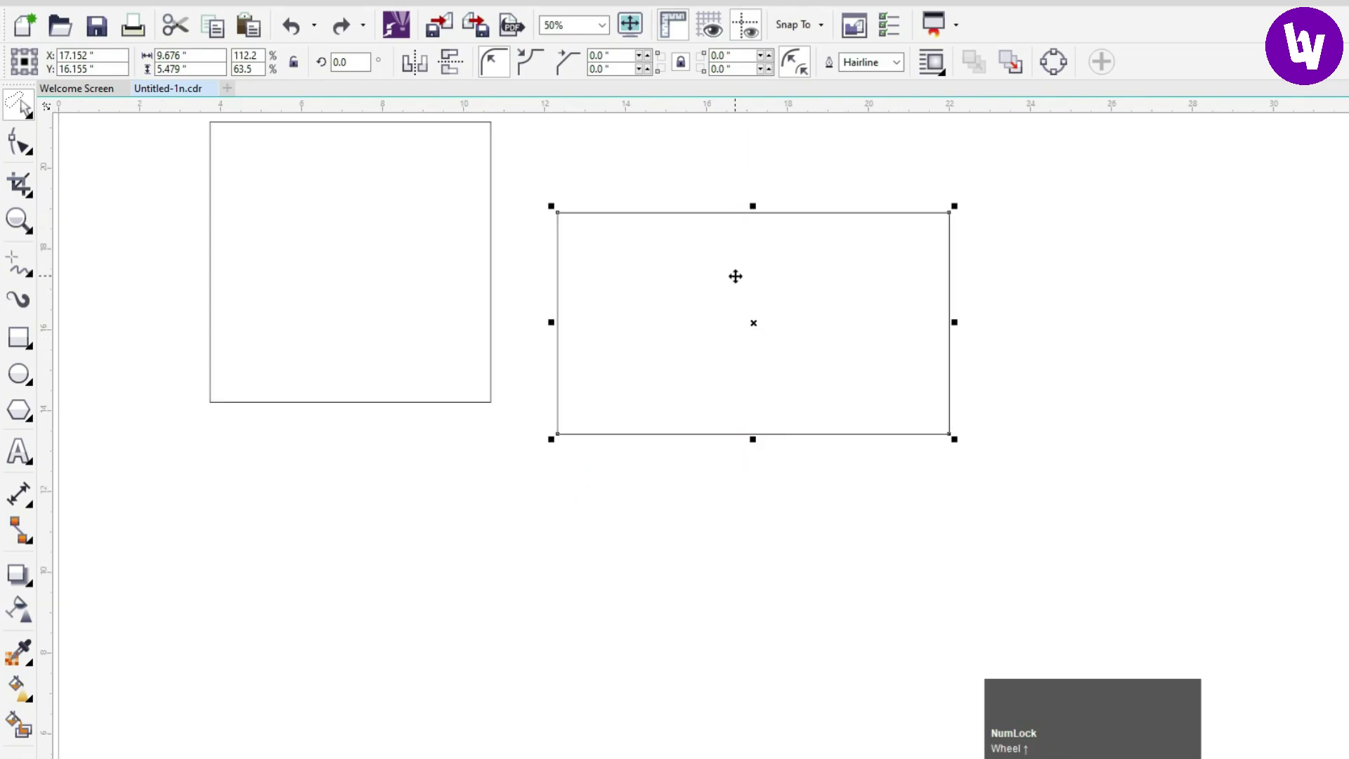
Place a duplicate of the wide rectangle below the square, at about X 6.28, Y 10.57 inches
scroll(738, 277, down, 1)
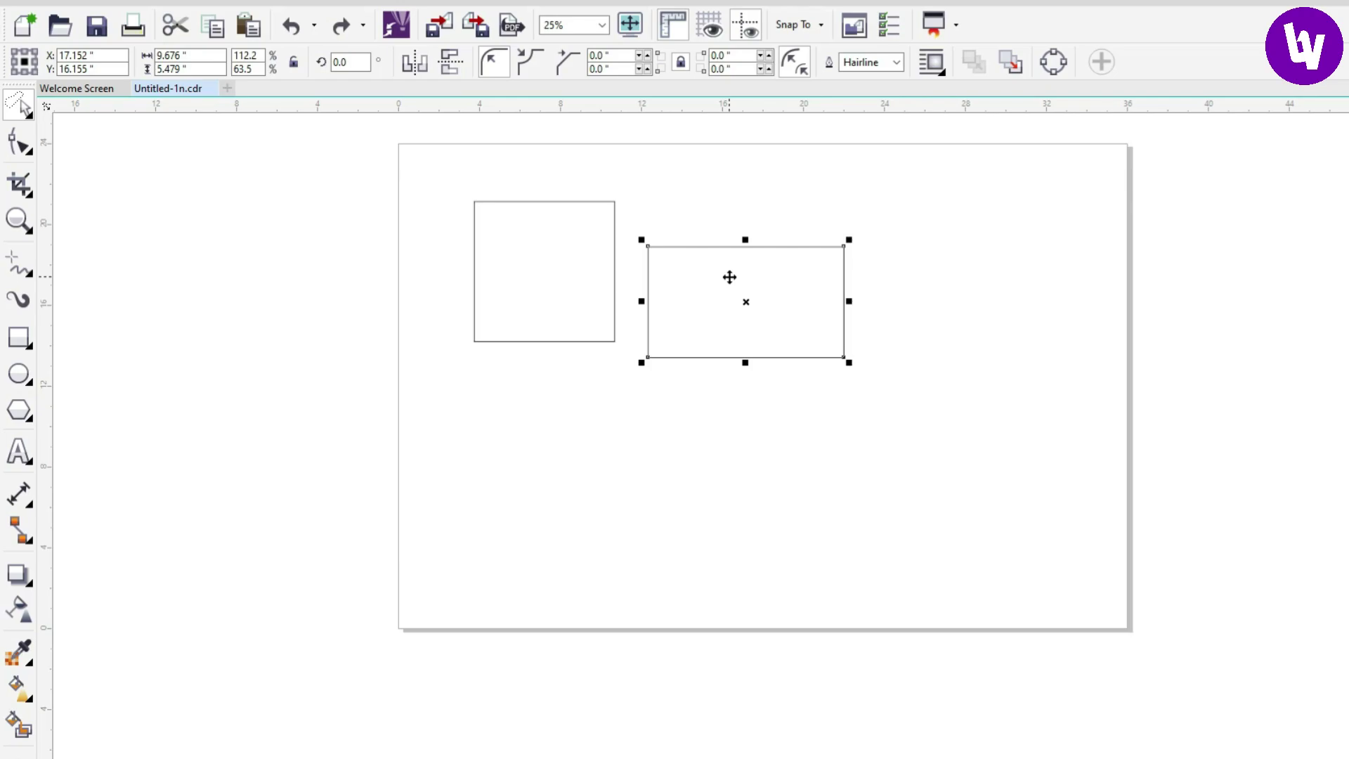
drag(729, 277, 509, 390)
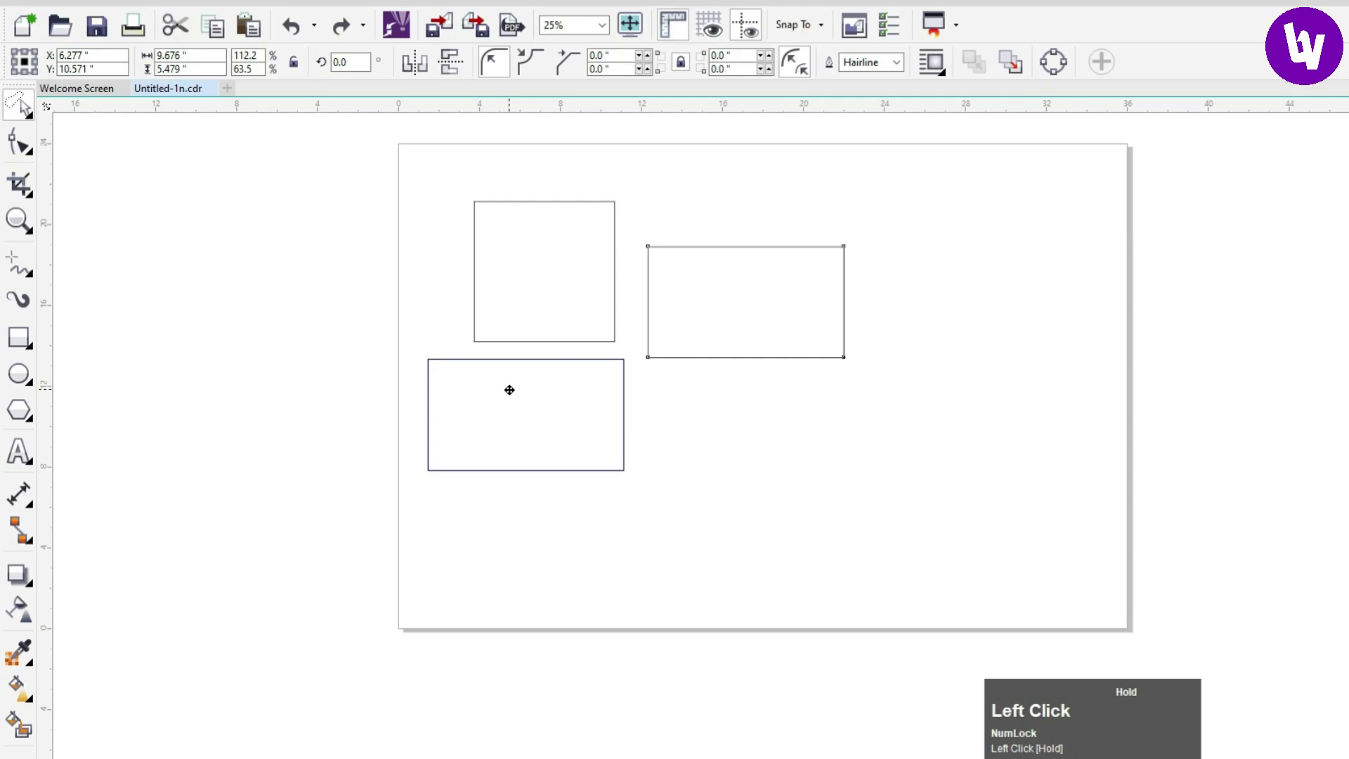
right_click(509, 390)
drag(510, 390, 509, 390)
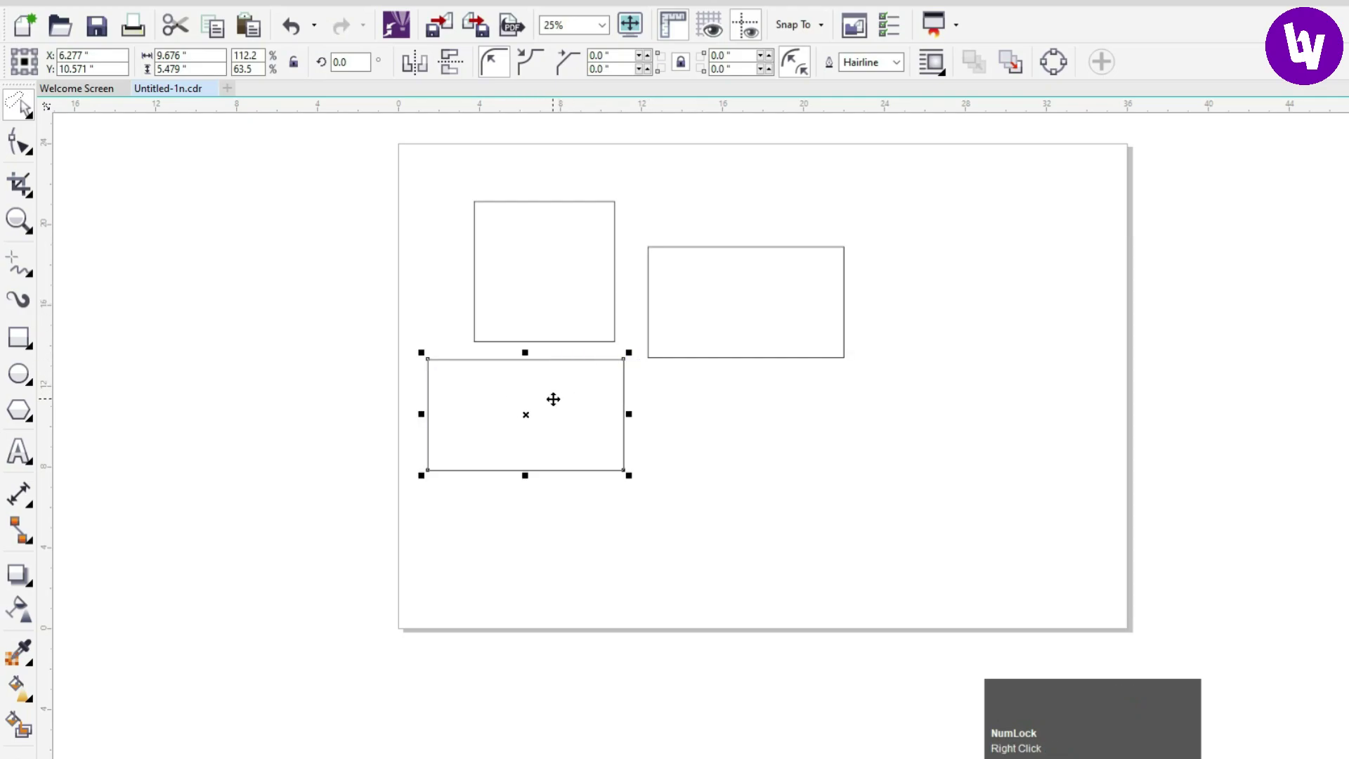
Place a duplicate of the square toward the page's lower-right area, at about X 26.32, Y 10.09 inches
click(563, 268)
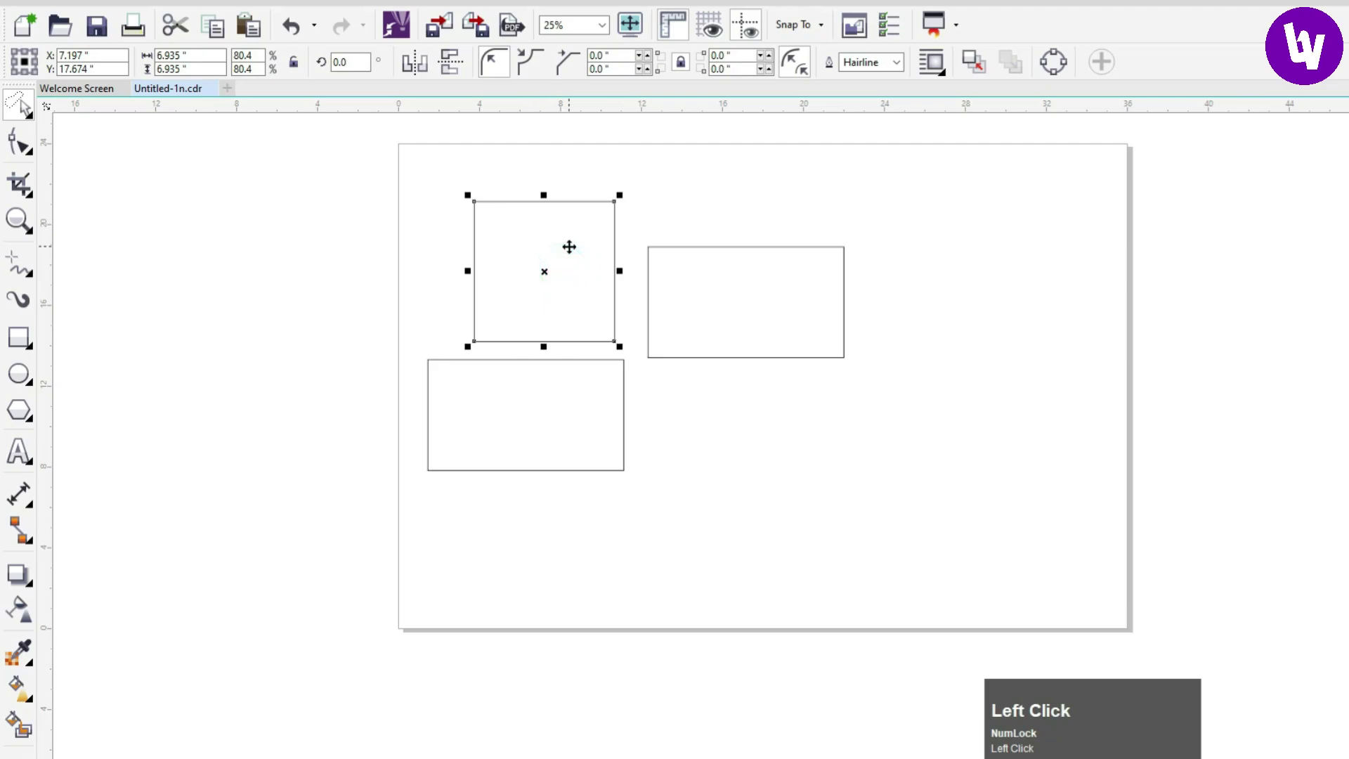
drag(536, 246, 923, 400)
right_click(924, 400)
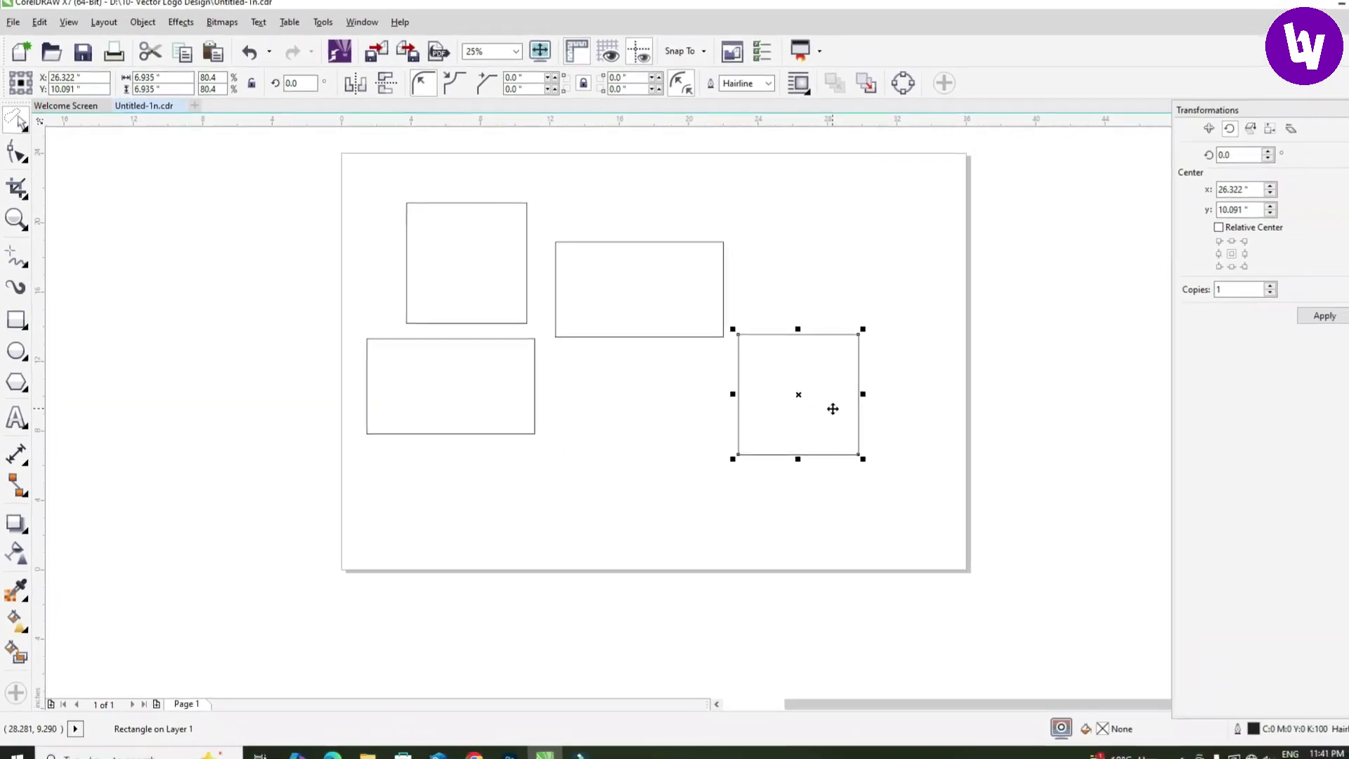
Fill the original square with cyan and the duplicated square with purple
click(474, 279)
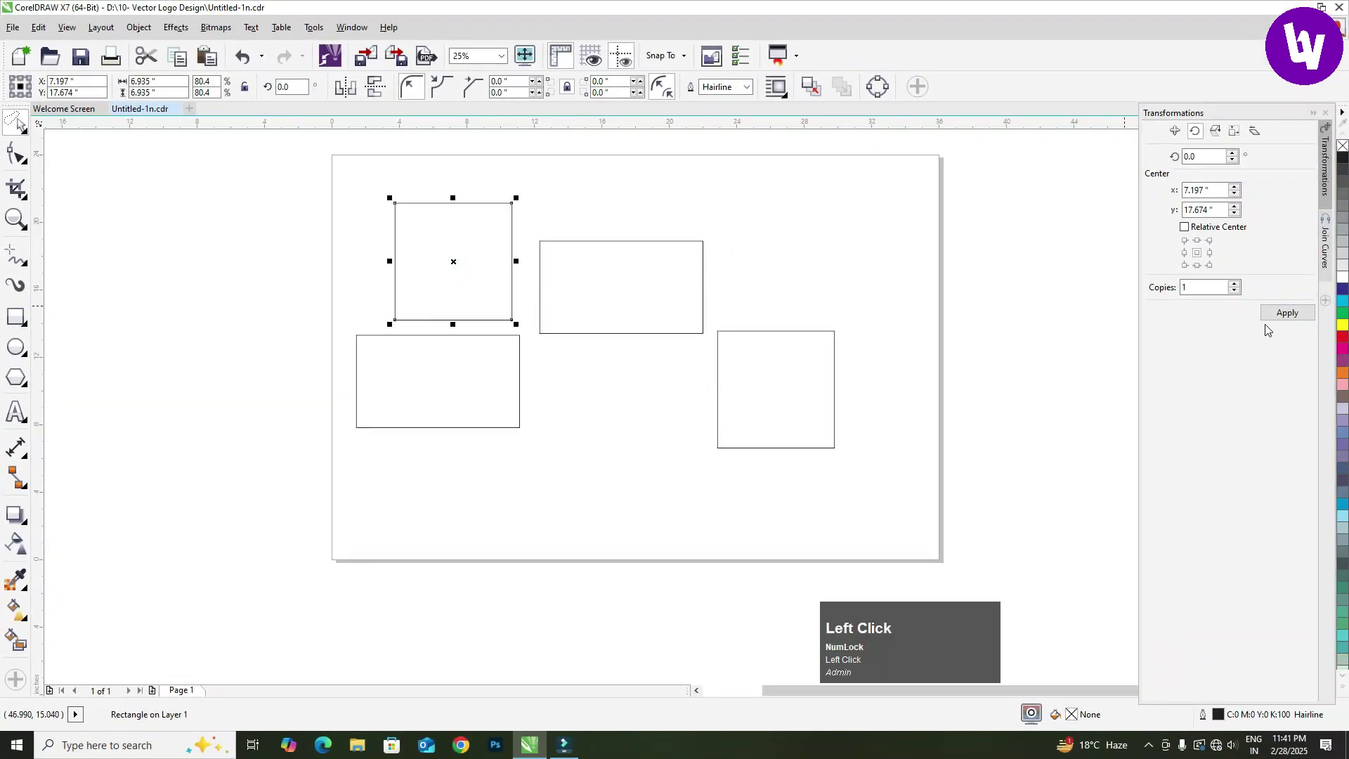
click(1344, 302)
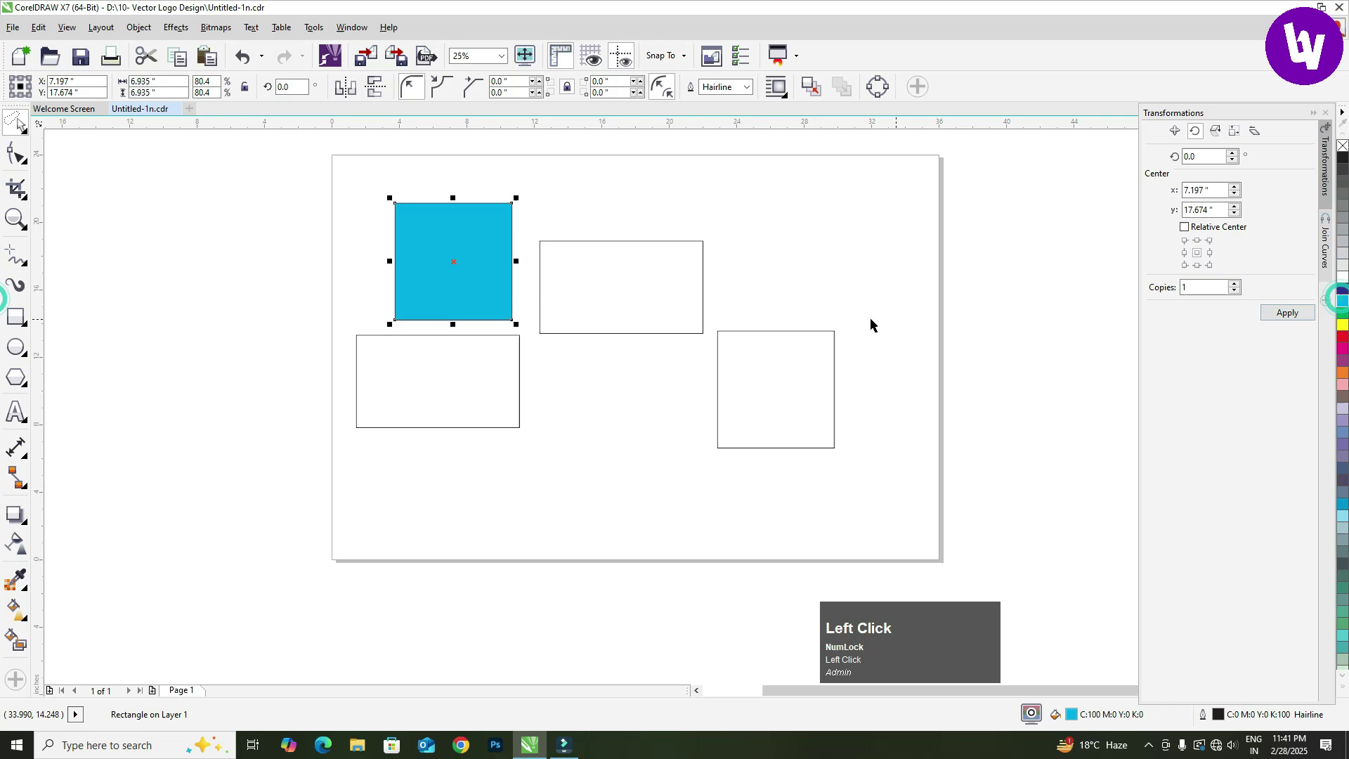
click(784, 355)
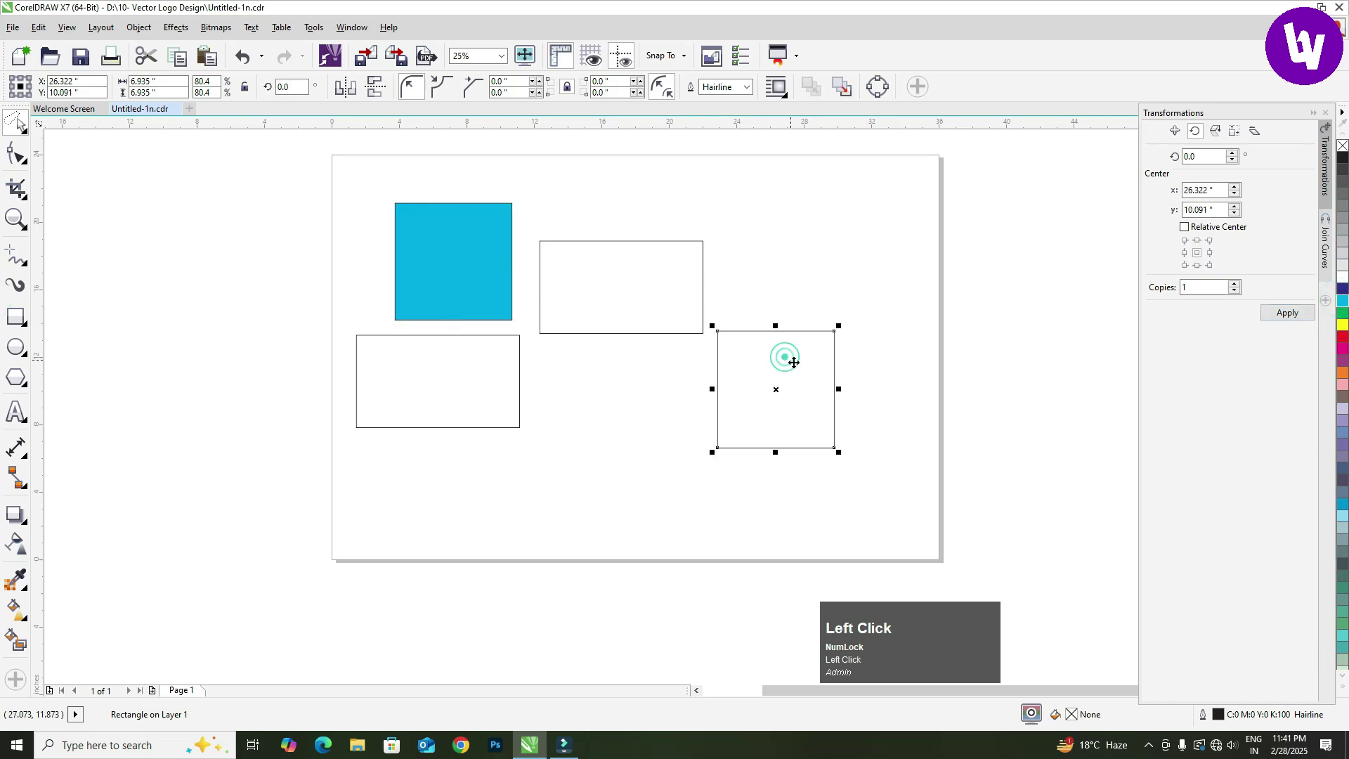
click(1342, 362)
scroll(667, 296, up, 1)
scroll(335, 233, down, 1)
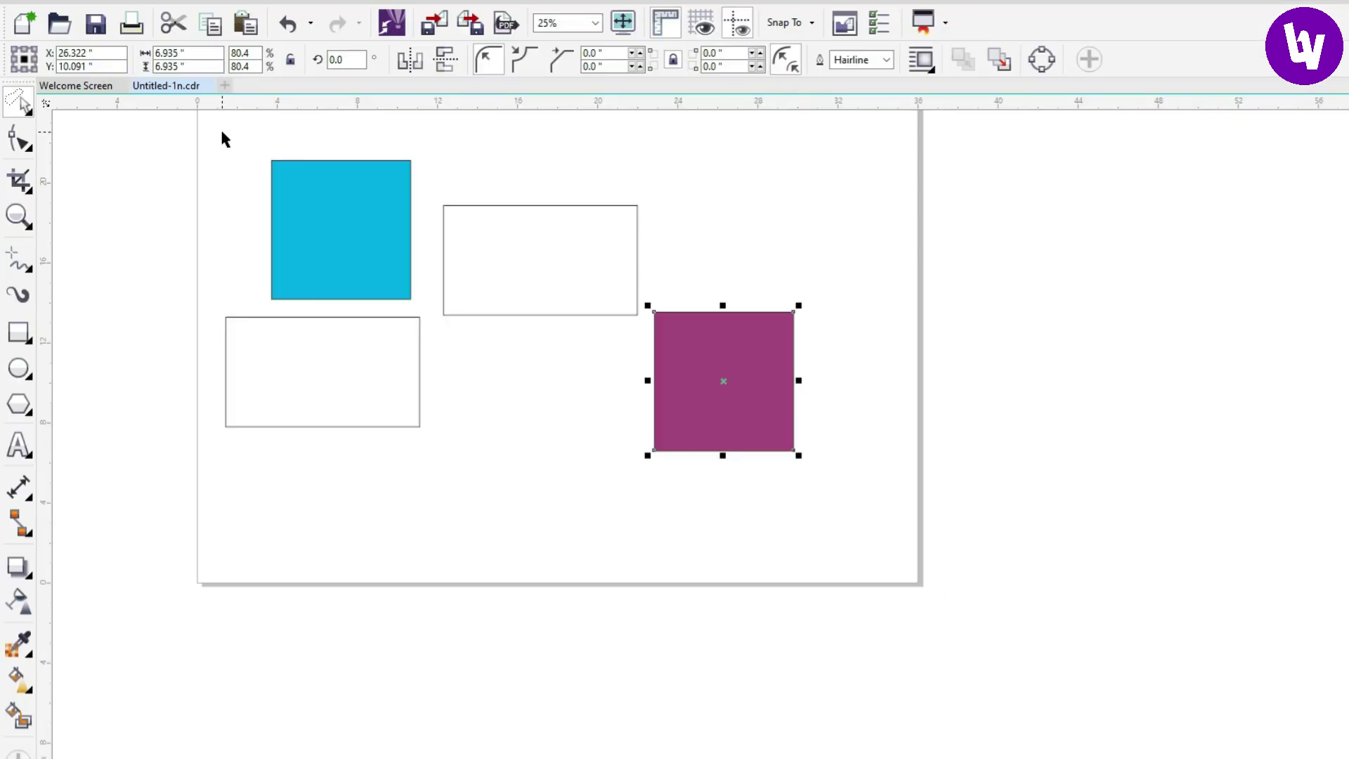
Try selecting the cyan and purple squares together with a freehand lasso and moving them, and undo the move
click(285, 217)
mouse_move(256, 149)
mouse_down()
mouse_move(413, 151)
mouse_move(424, 172)
mouse_up()
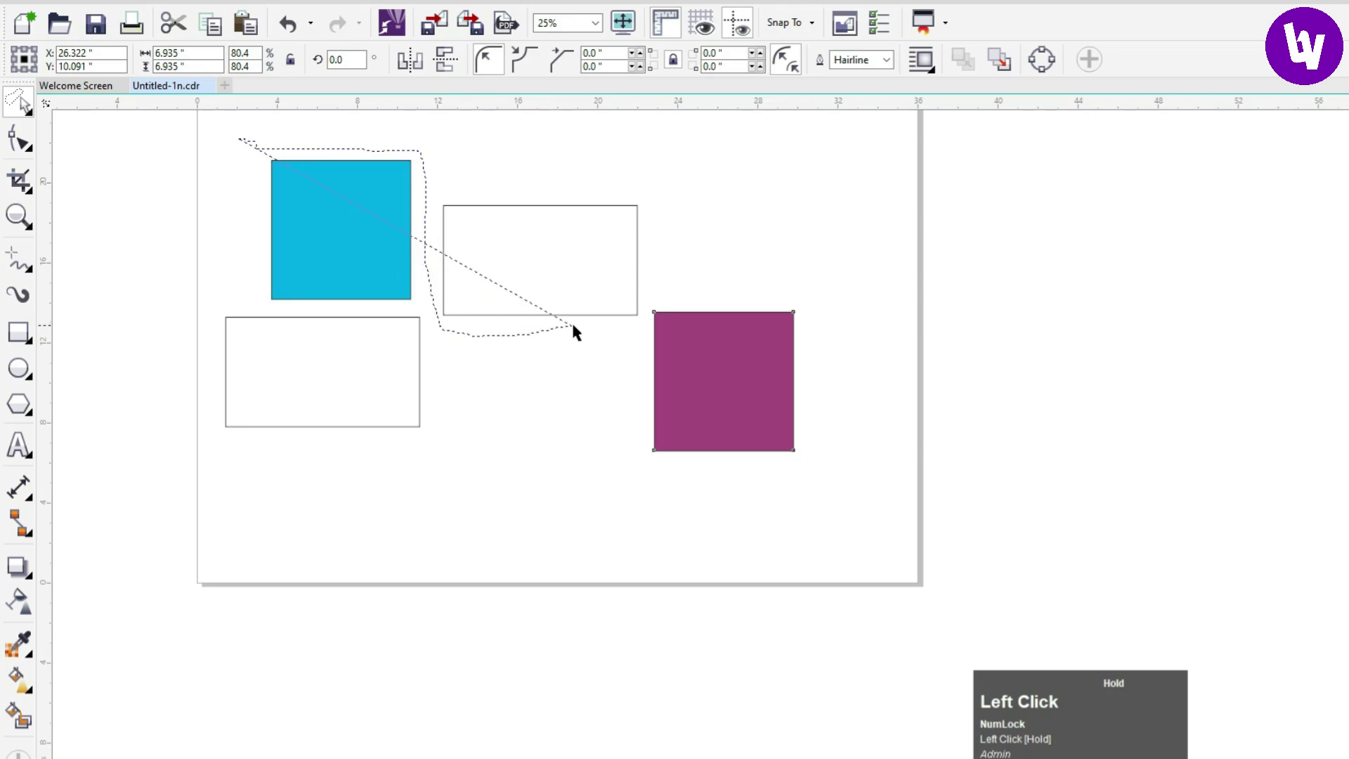
mouse_move(573, 324)
mouse_down()
mouse_move(646, 330)
mouse_move(649, 297)
mouse_move(669, 293)
mouse_move(803, 301)
mouse_move(811, 396)
mouse_move(789, 472)
mouse_move(637, 469)
mouse_move(558, 378)
mouse_move(443, 350)
mouse_up()
drag(327, 307, 262, 141)
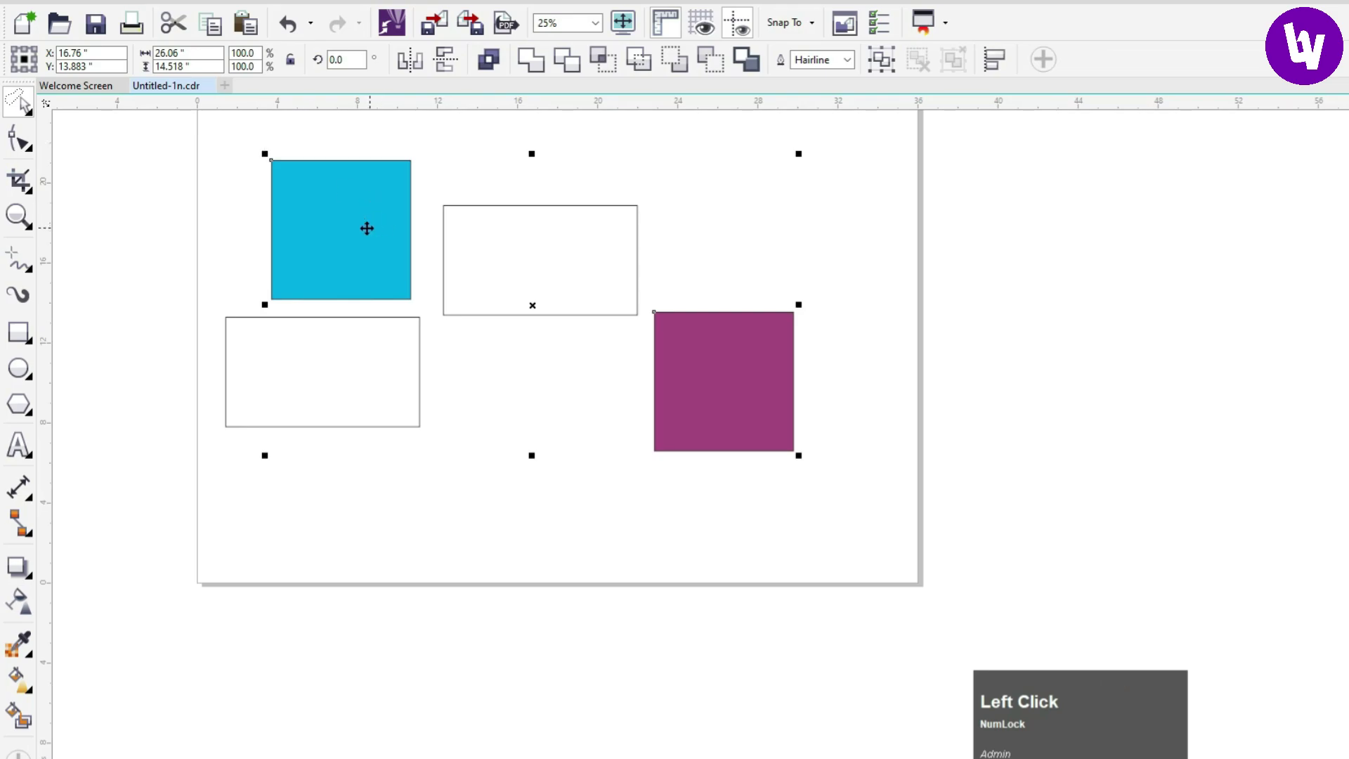
mouse_move(359, 228)
mouse_down()
mouse_move(724, 300)
mouse_move(729, 286)
mouse_move(611, 239)
mouse_move(771, 258)
mouse_move(633, 403)
mouse_move(801, 263)
mouse_move(734, 336)
mouse_move(789, 292)
mouse_up()
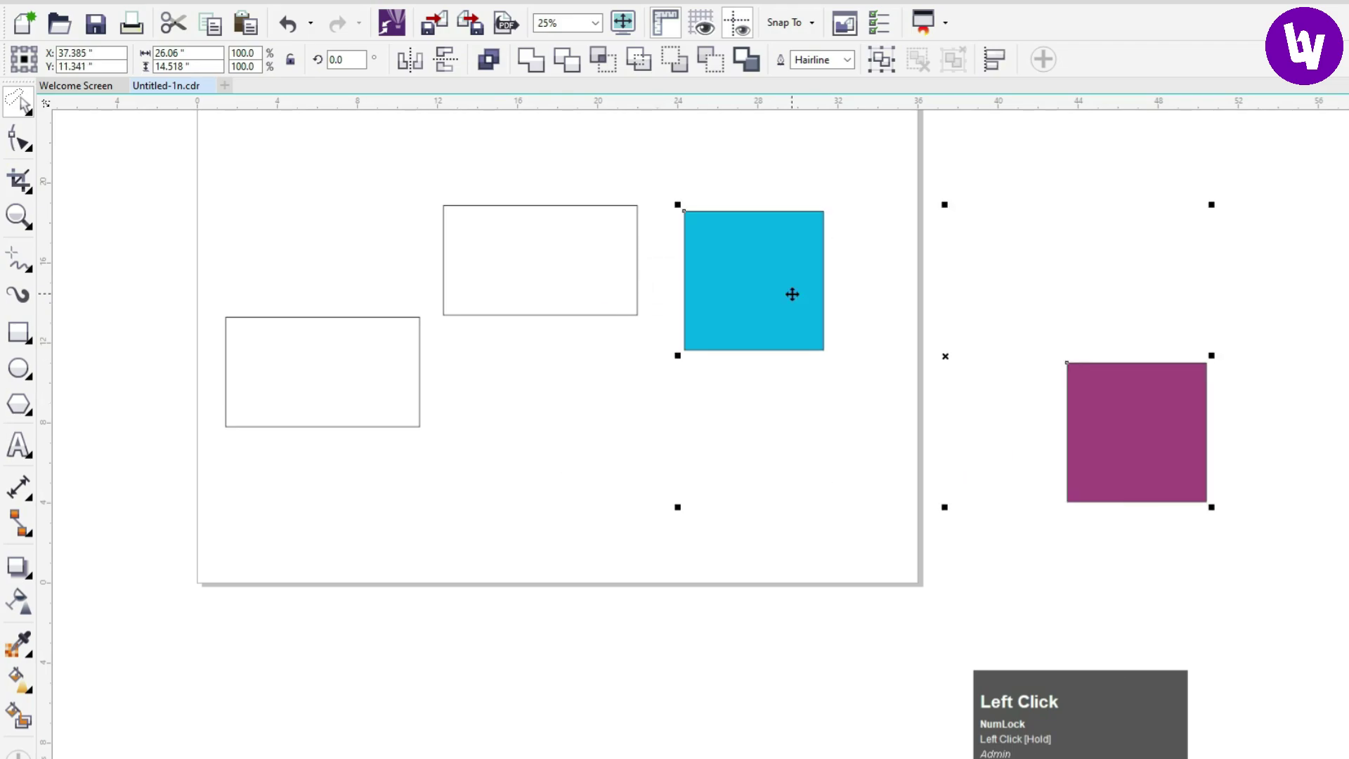
key(ctrl+z)
key(ctrl+z)
Lasso the two unfilled rectangles together, avoiding the coloured squares, and move them to about X 14.09, Y 12.86 inches
click(513, 248)
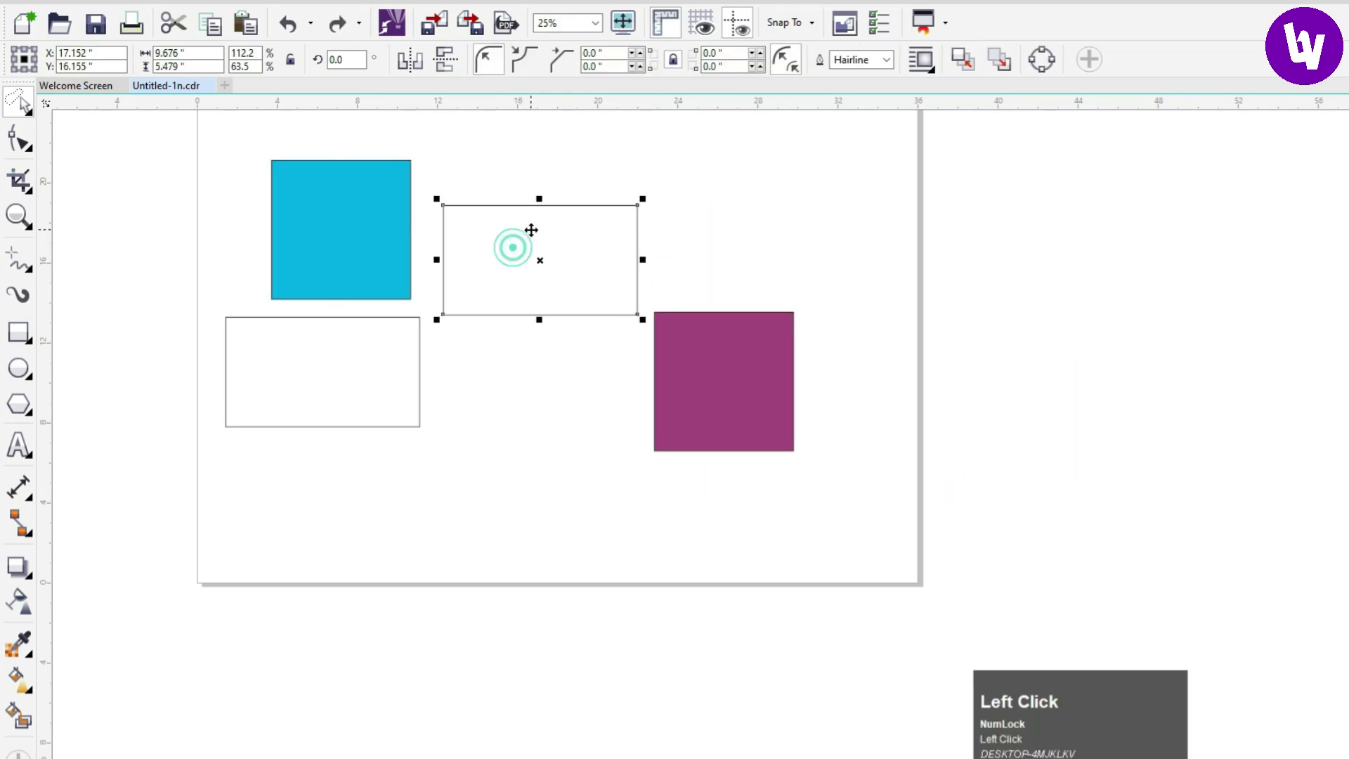
click(399, 340)
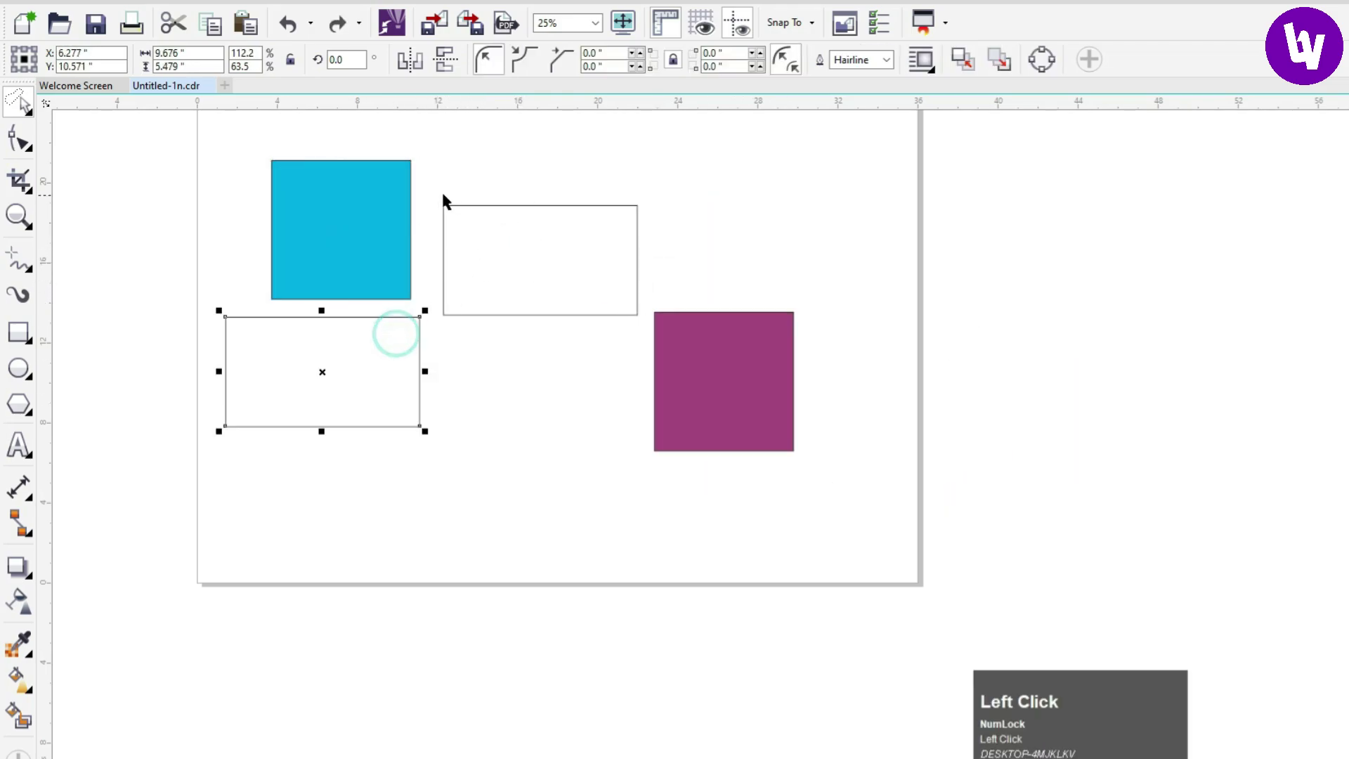
click(21, 103)
mouse_move(427, 184)
mouse_down()
mouse_move(591, 182)
mouse_move(655, 217)
mouse_move(657, 275)
mouse_up()
mouse_move(506, 184)
mouse_down()
mouse_move(665, 202)
mouse_move(502, 332)
mouse_move(274, 443)
mouse_move(232, 307)
mouse_move(419, 315)
mouse_move(437, 241)
mouse_move(475, 192)
mouse_up()
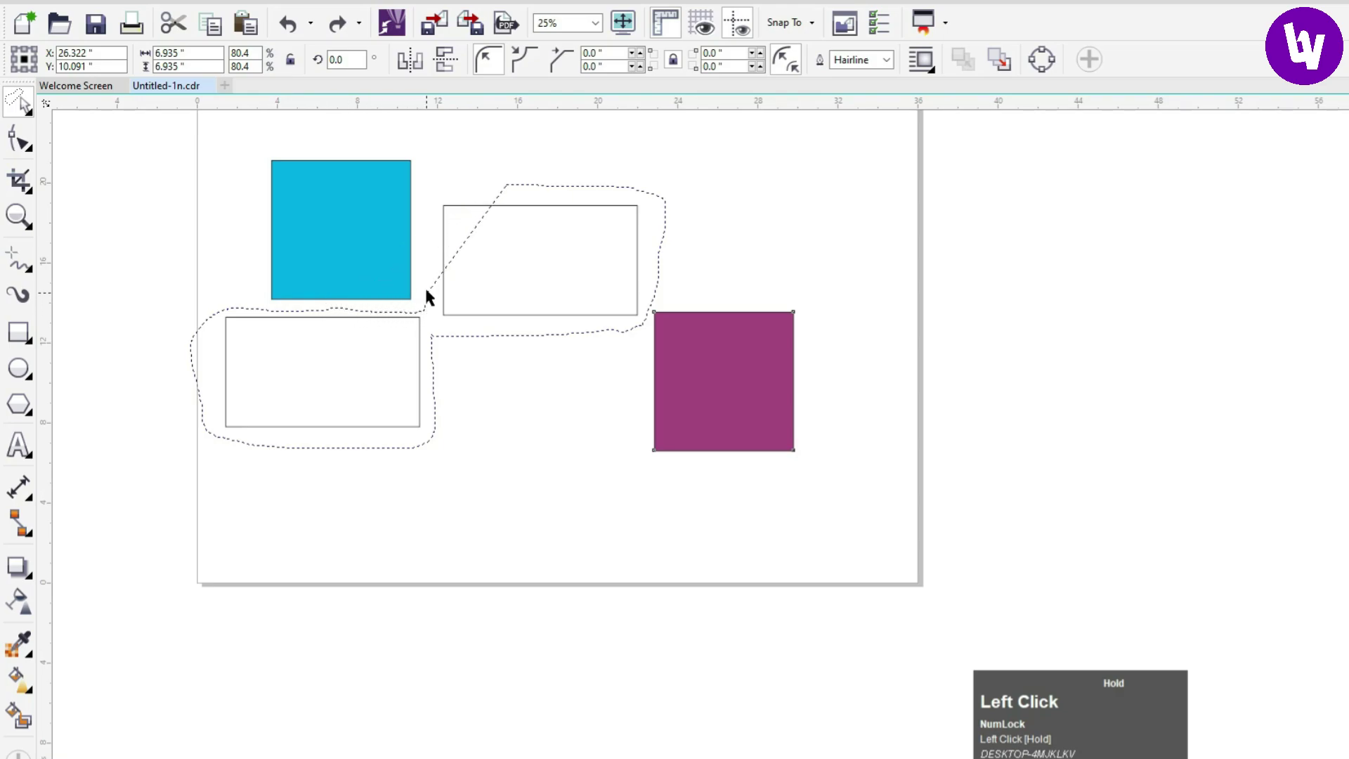
mouse_move(496, 271)
mouse_down()
mouse_move(567, 352)
mouse_move(542, 262)
mouse_move(579, 349)
mouse_move(473, 242)
mouse_up()
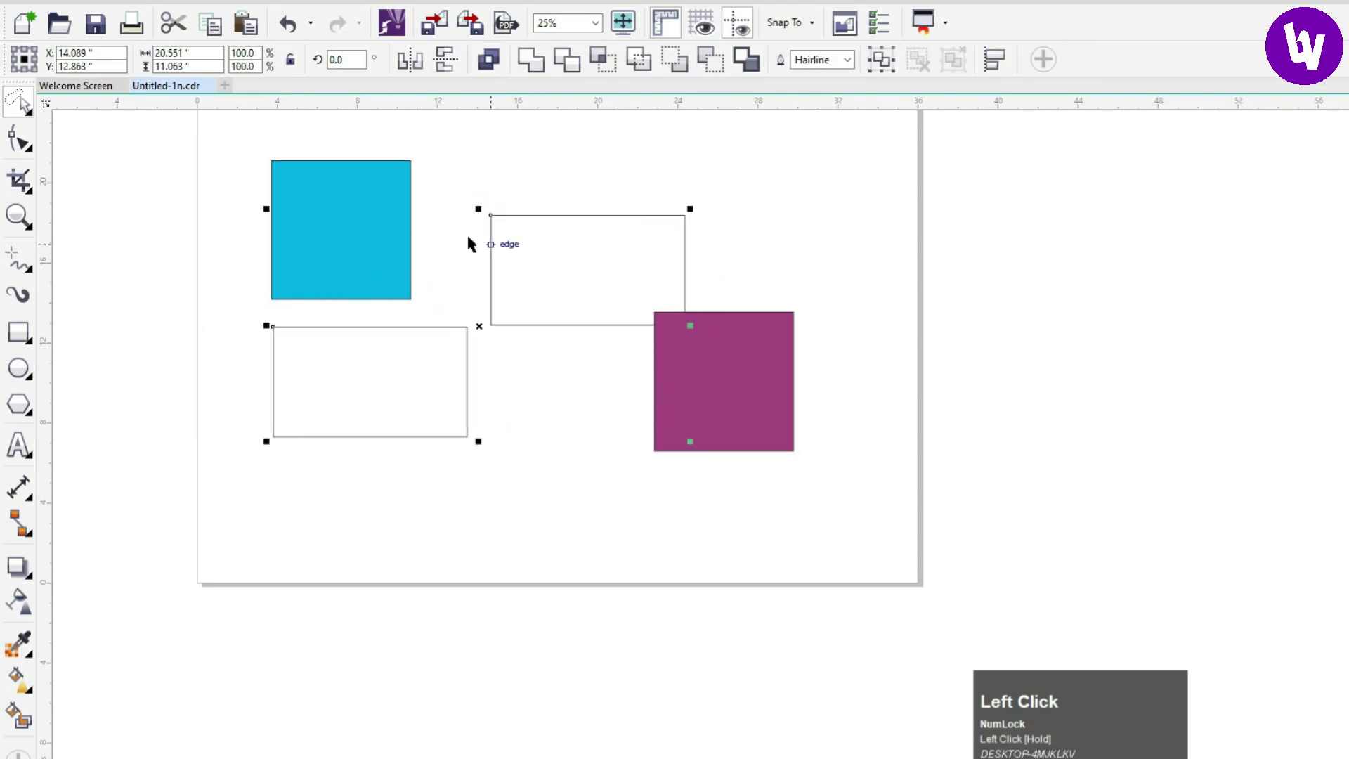
click(30, 114)
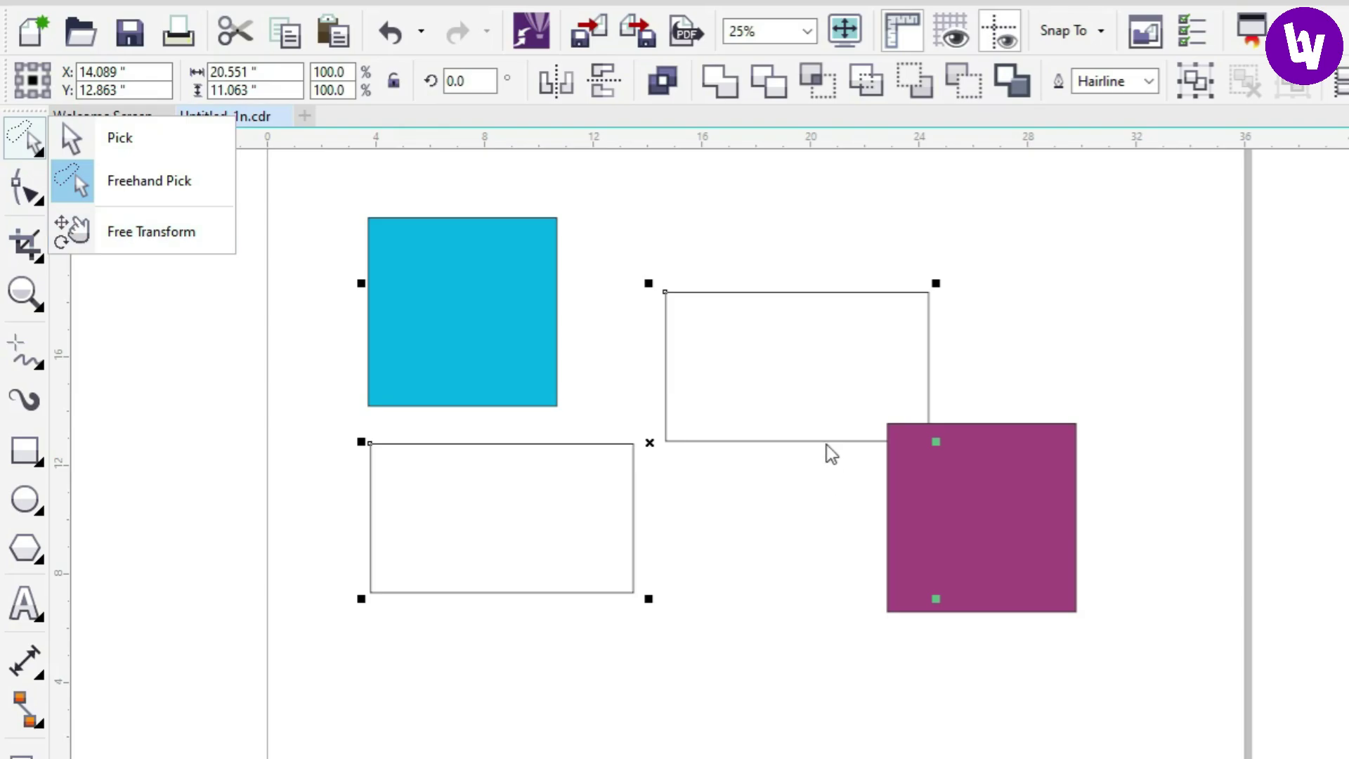
scroll(773, 393, down, 2)
scroll(573, 297, up, 2)
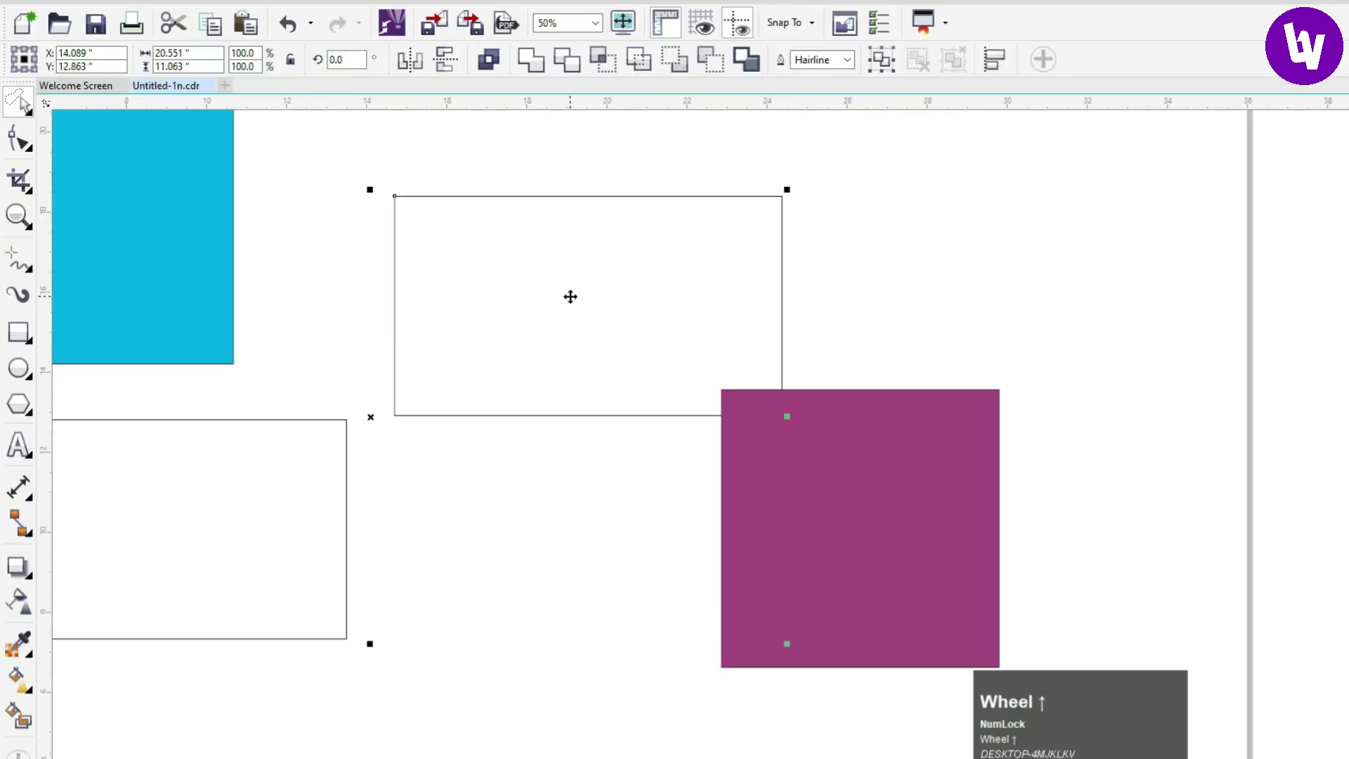
key(ctrl+z)
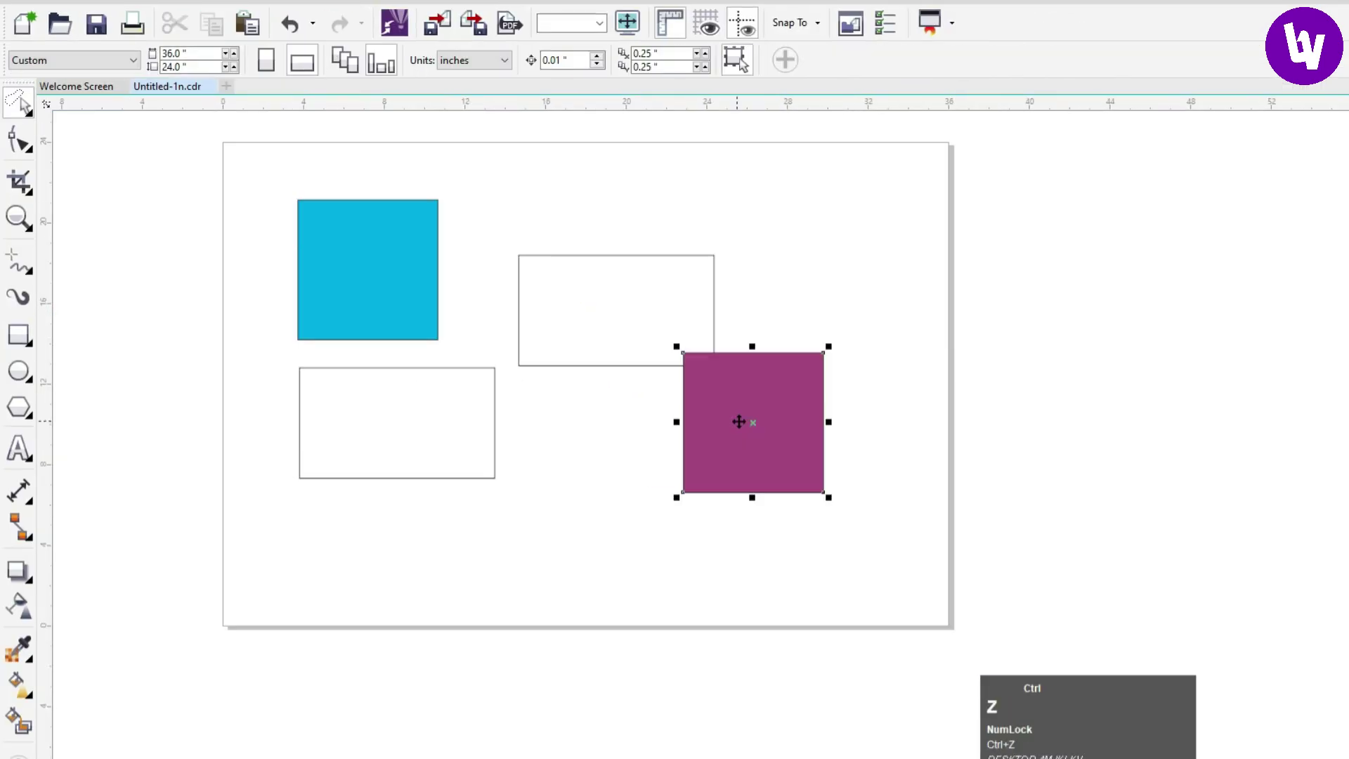
Delete both coloured squares and the lower unfilled rectangle, and move the remaining rectangle to about X 17.14, Y 12.67 inches
click(745, 415)
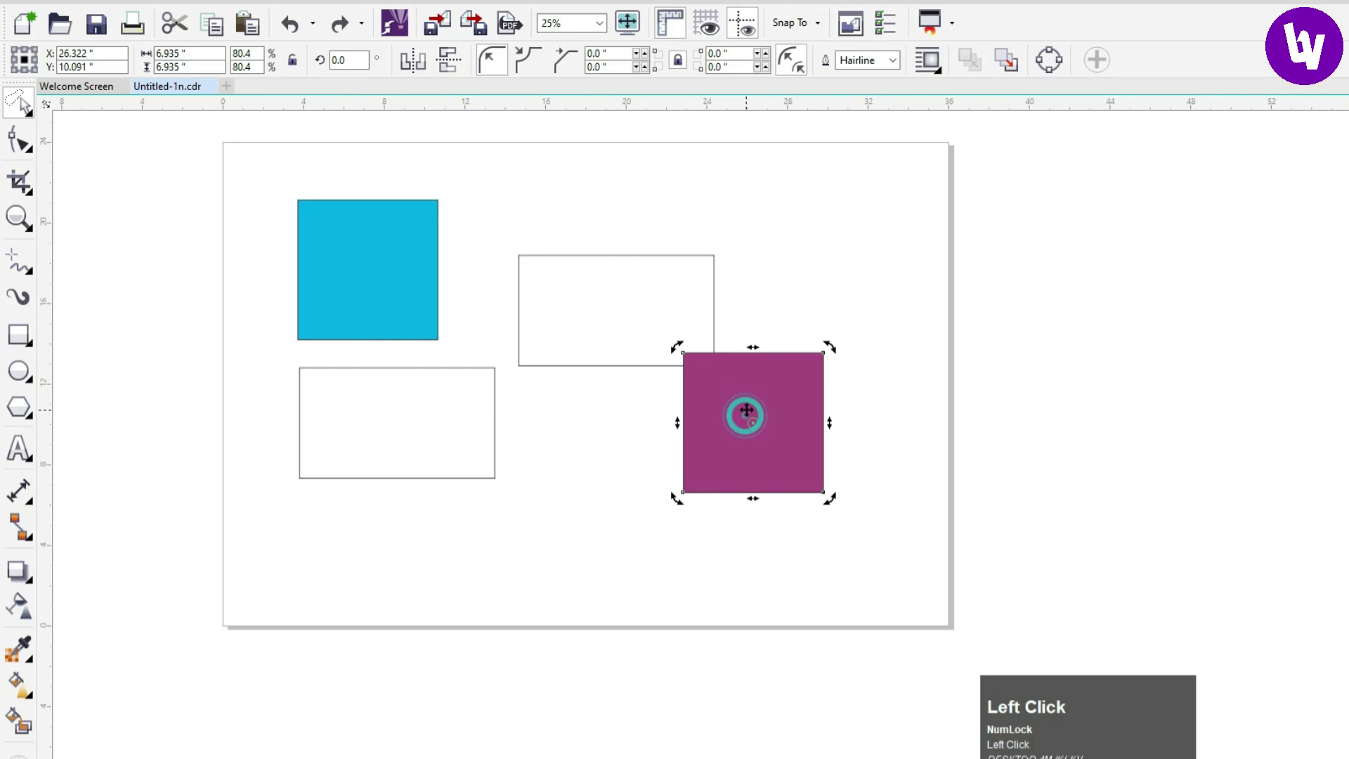
key(Delete)
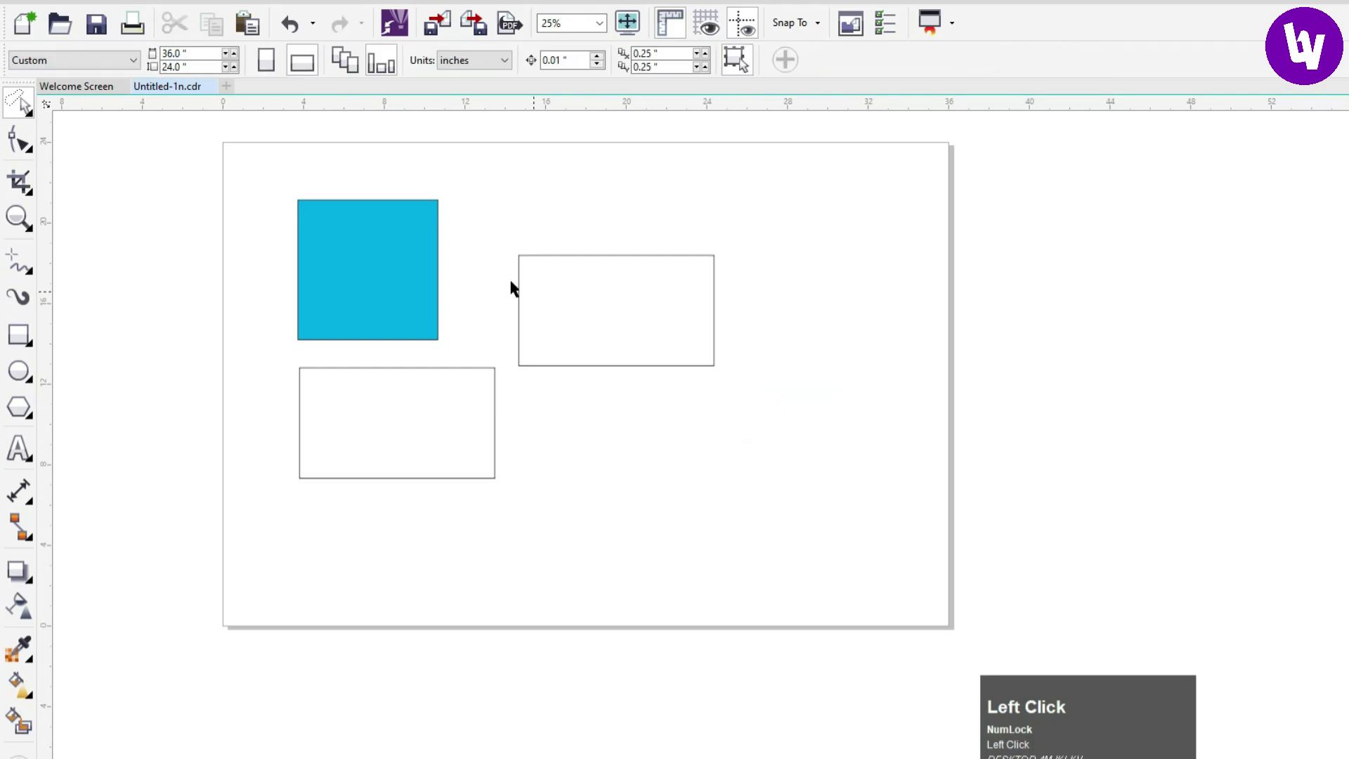
click(403, 256)
key(Delete)
click(436, 380)
key(Delete)
drag(617, 298, 569, 358)
scroll(569, 359, up, 1)
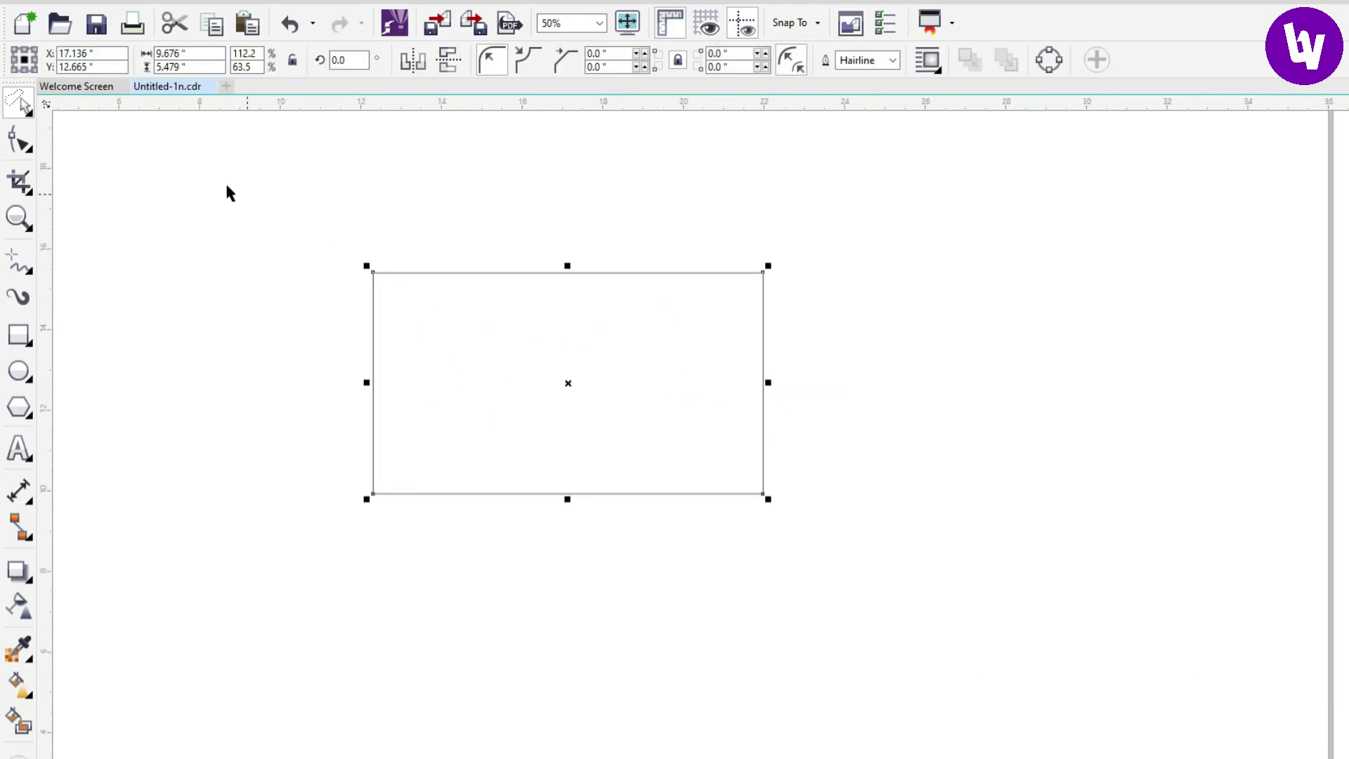
Activate the Free Transform tool for the remaining rectangle
click(28, 112)
click(28, 148)
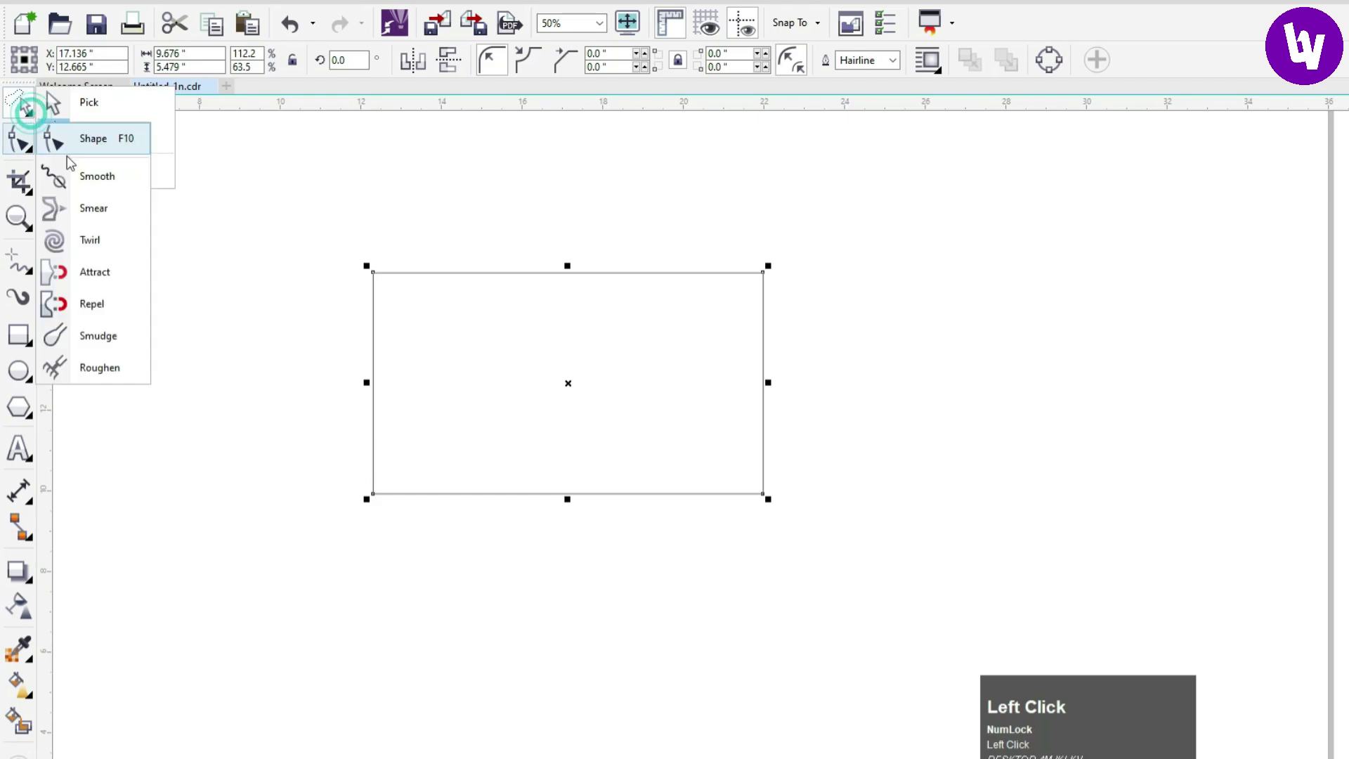
click(26, 104)
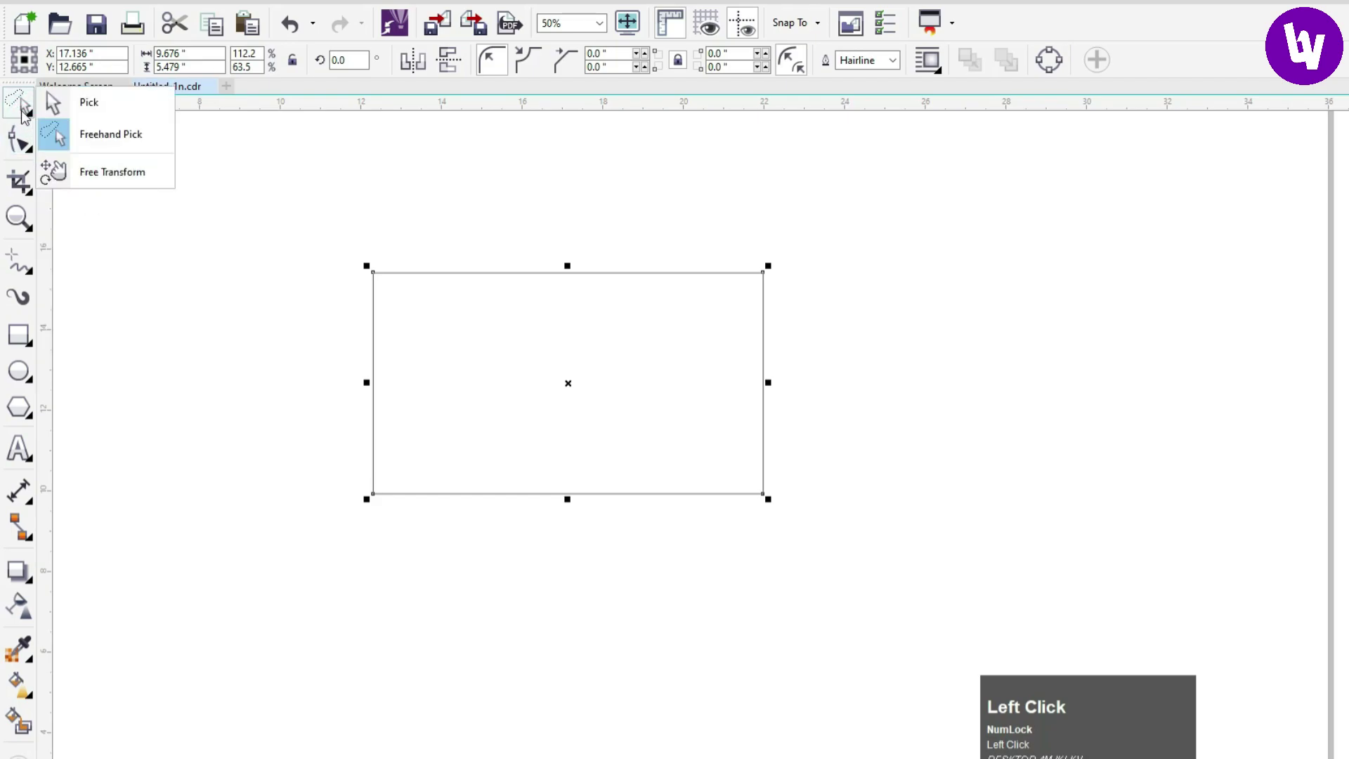
click(90, 175)
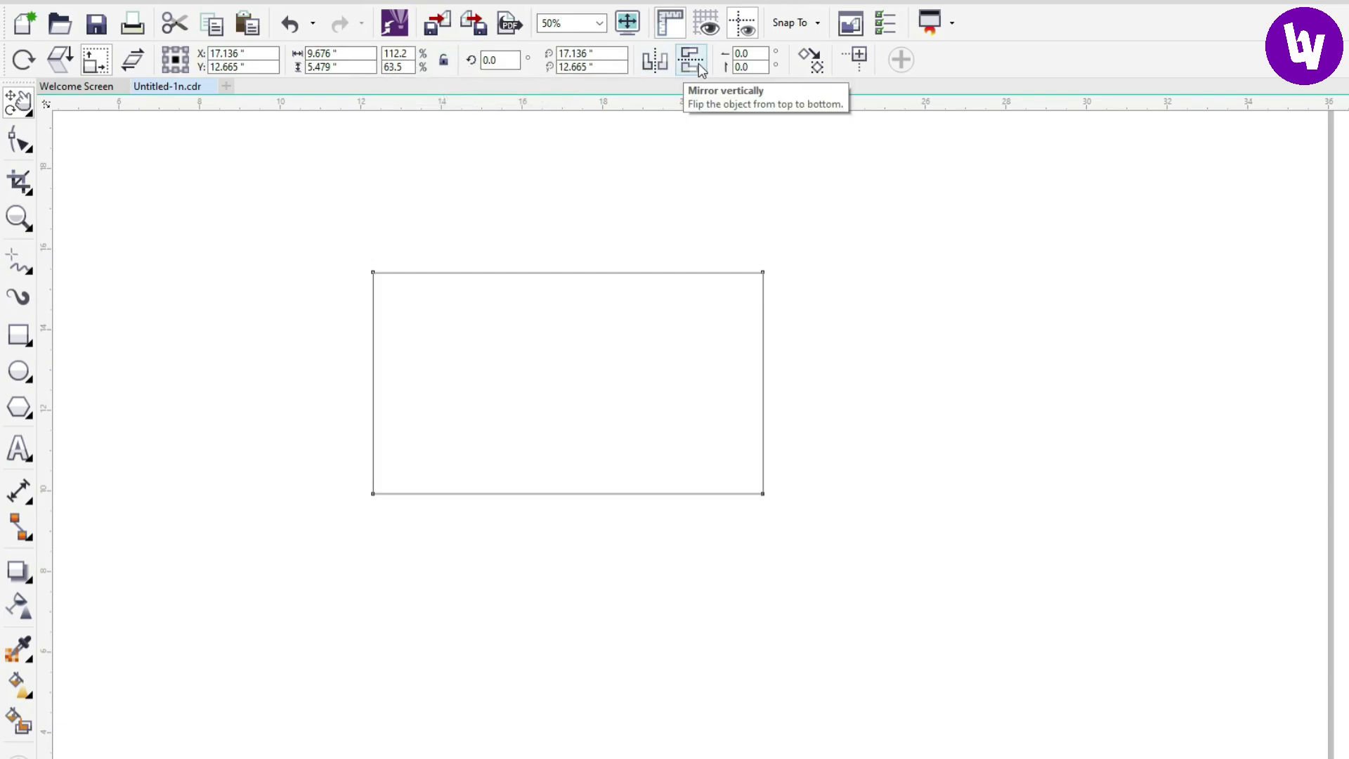
Return to the Pick tool, and switch from it to the Freehand Pick tool
click(34, 118)
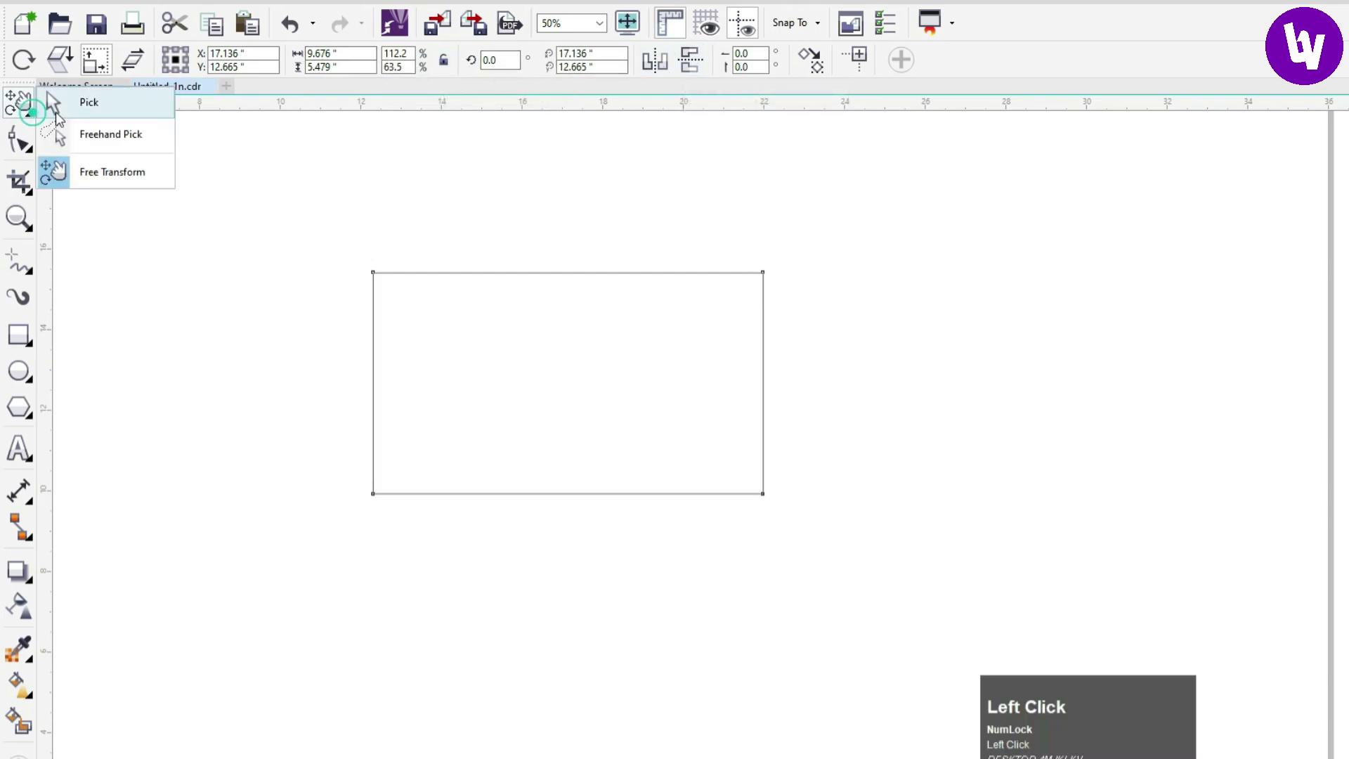
click(79, 104)
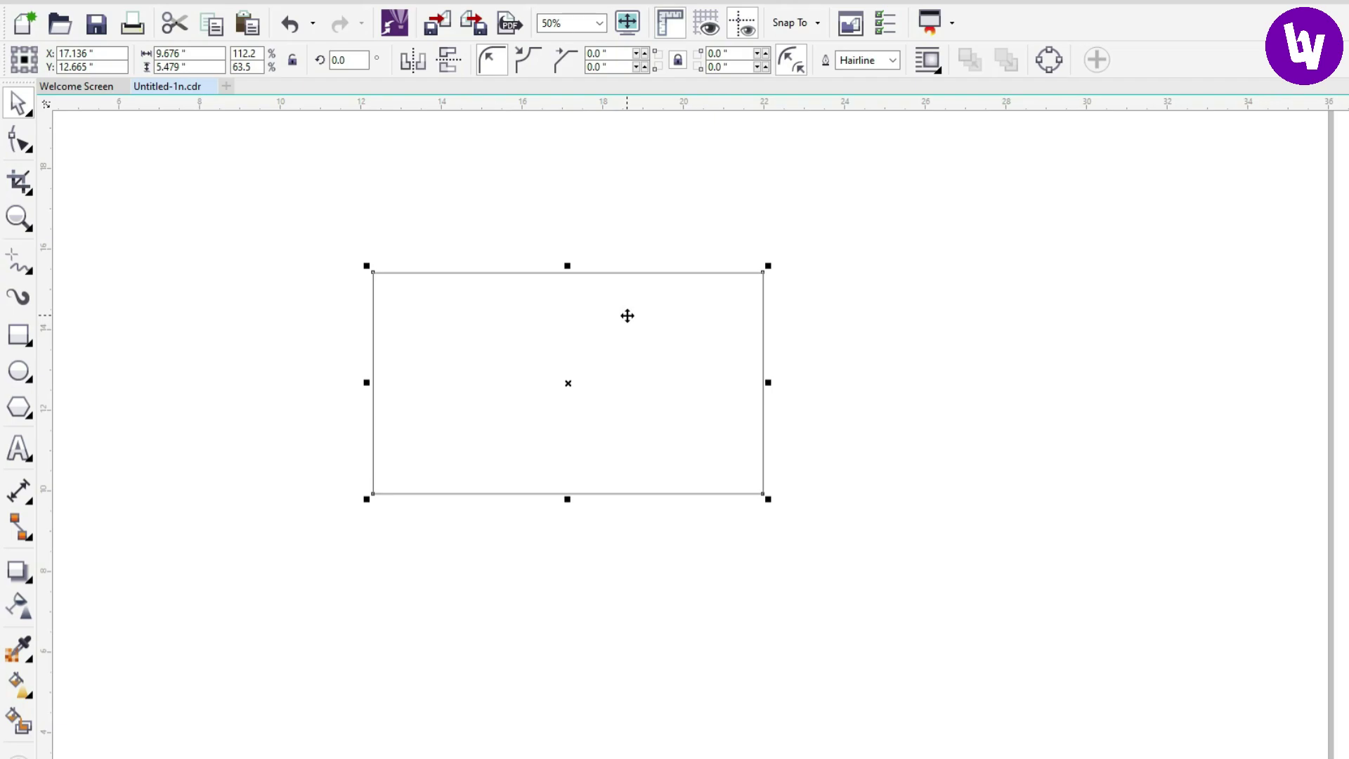
click(29, 112)
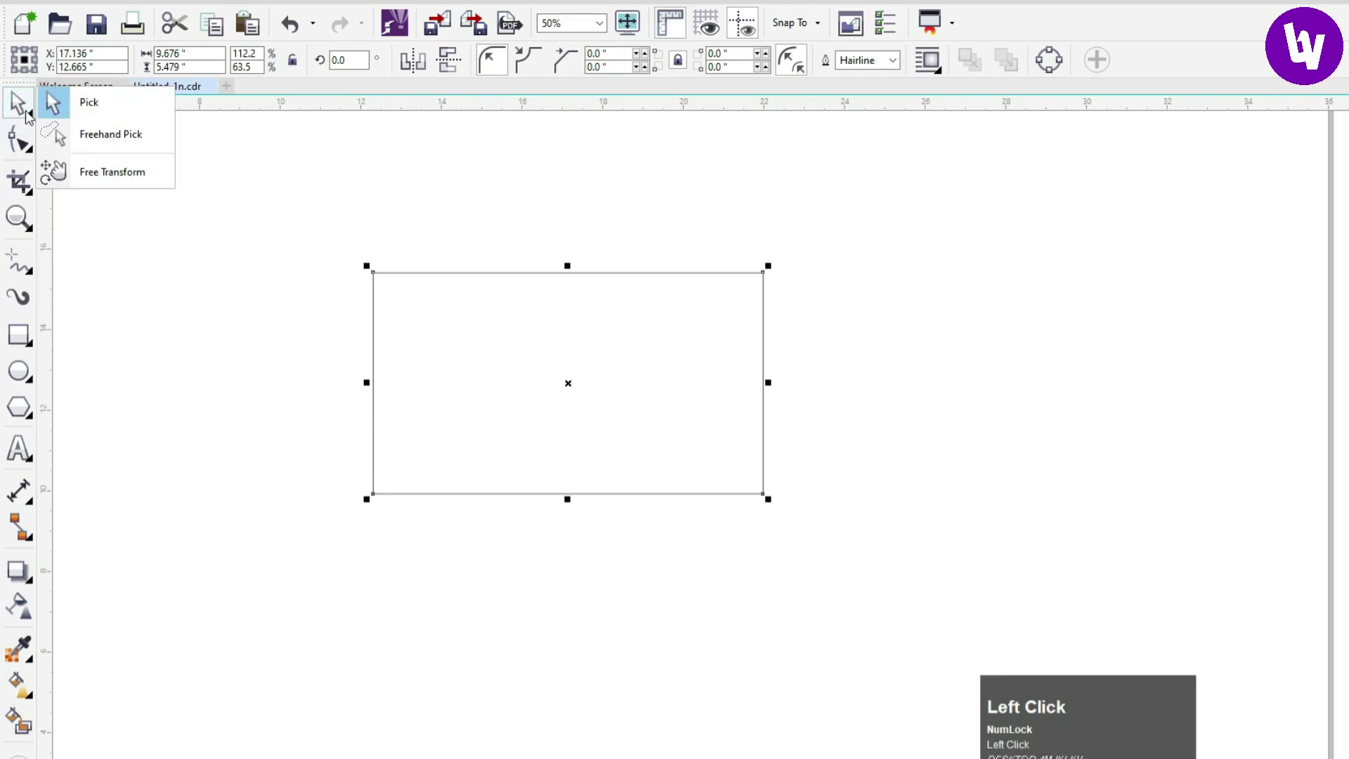
click(81, 136)
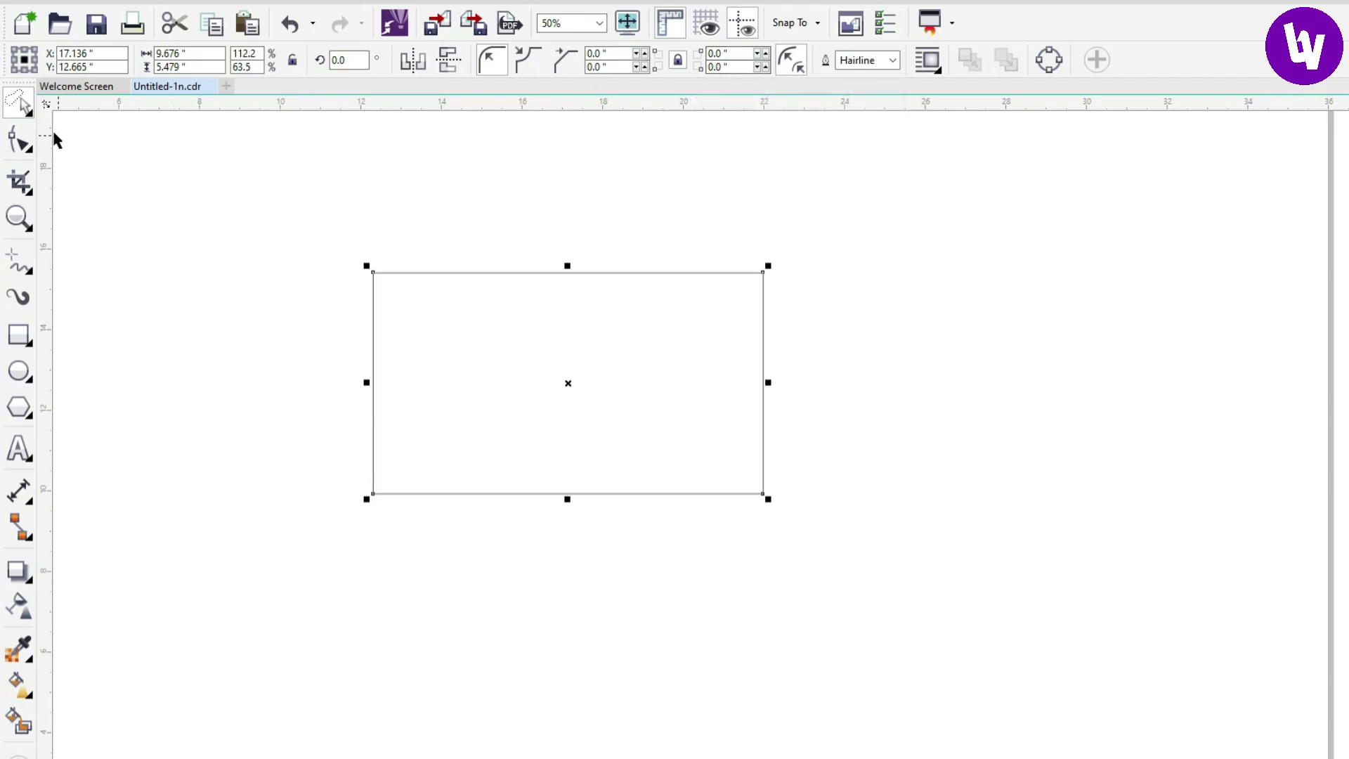
Switch from Freehand Pick to the Free Transform tool and choose its Free Scale mode
click(26, 109)
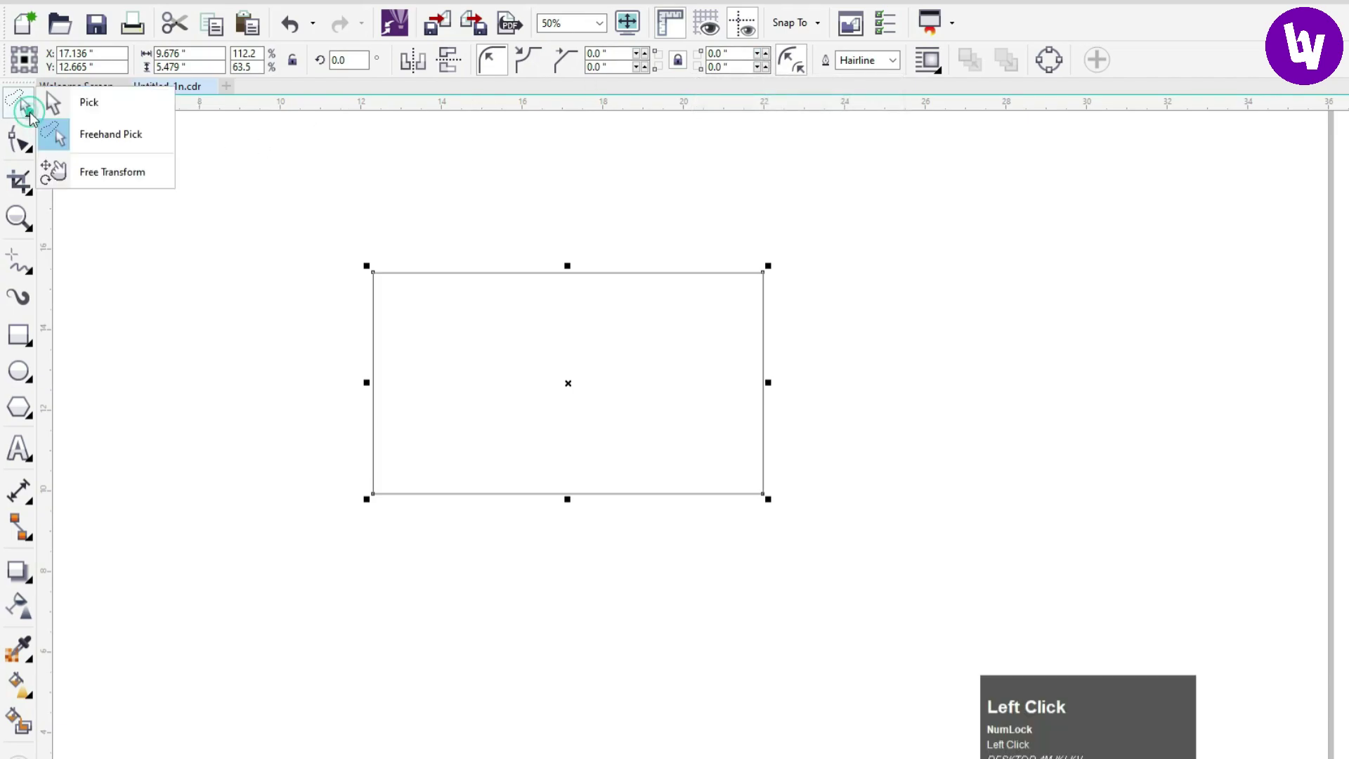
click(115, 173)
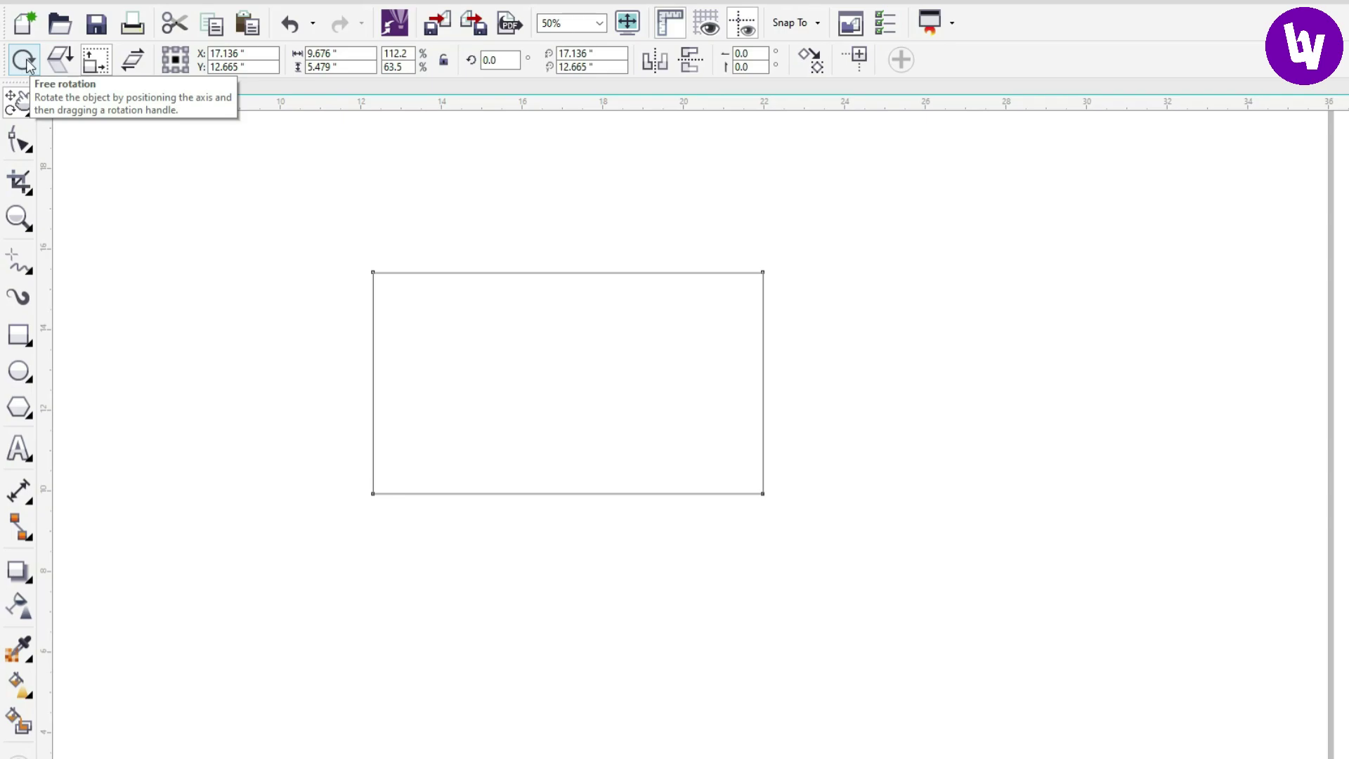
click(96, 64)
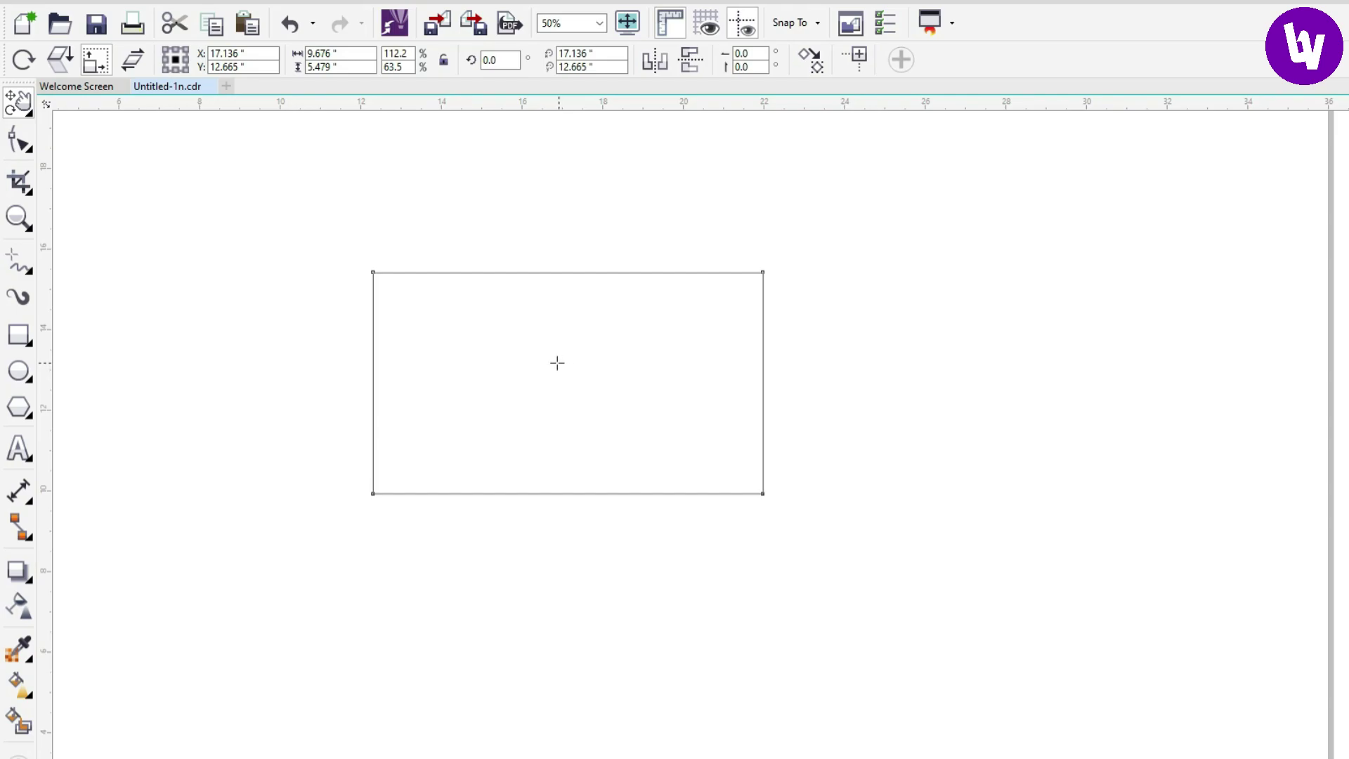
Try free-scaling the rectangle from its centre, undo that, and scale it proportionally to about 10.87 by 5.96 inches
drag(565, 383, 599, 333)
drag(597, 387, 594, 345)
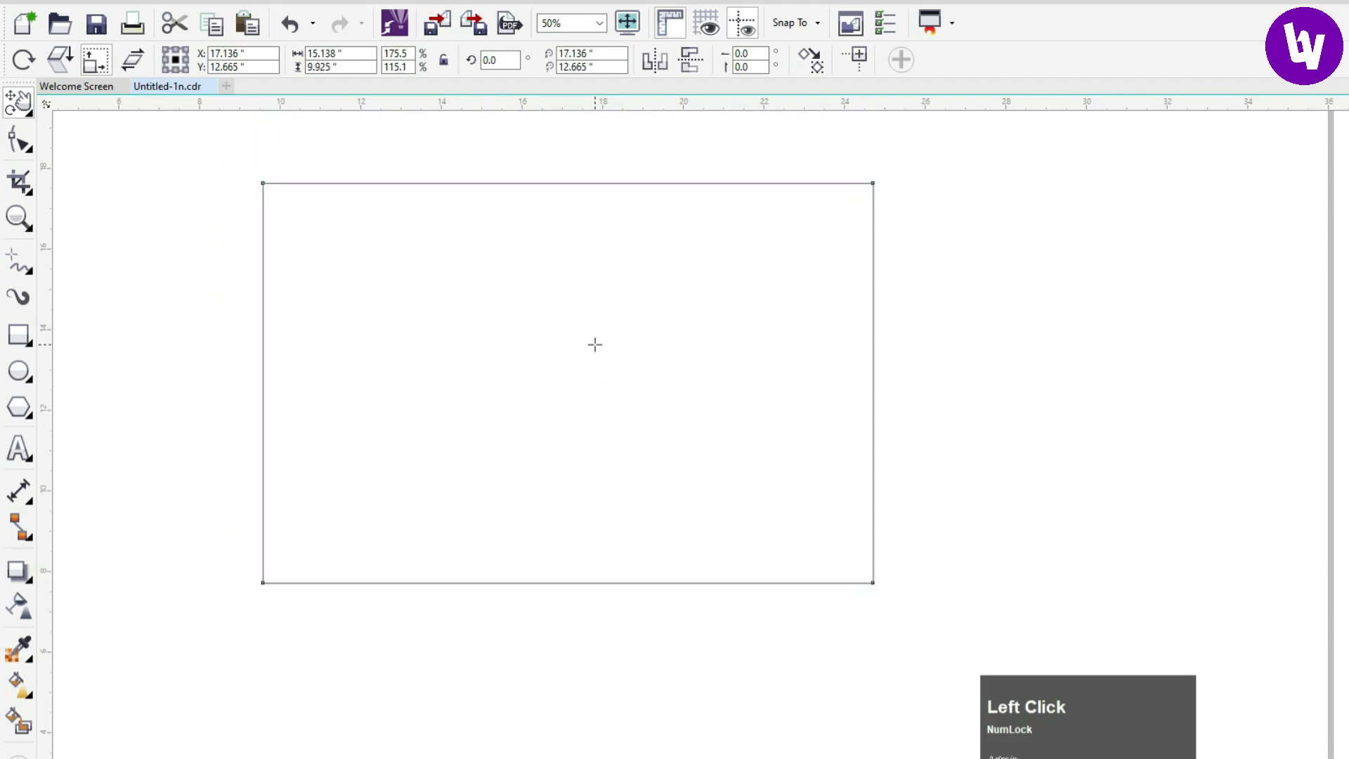
key(ctrl+z)
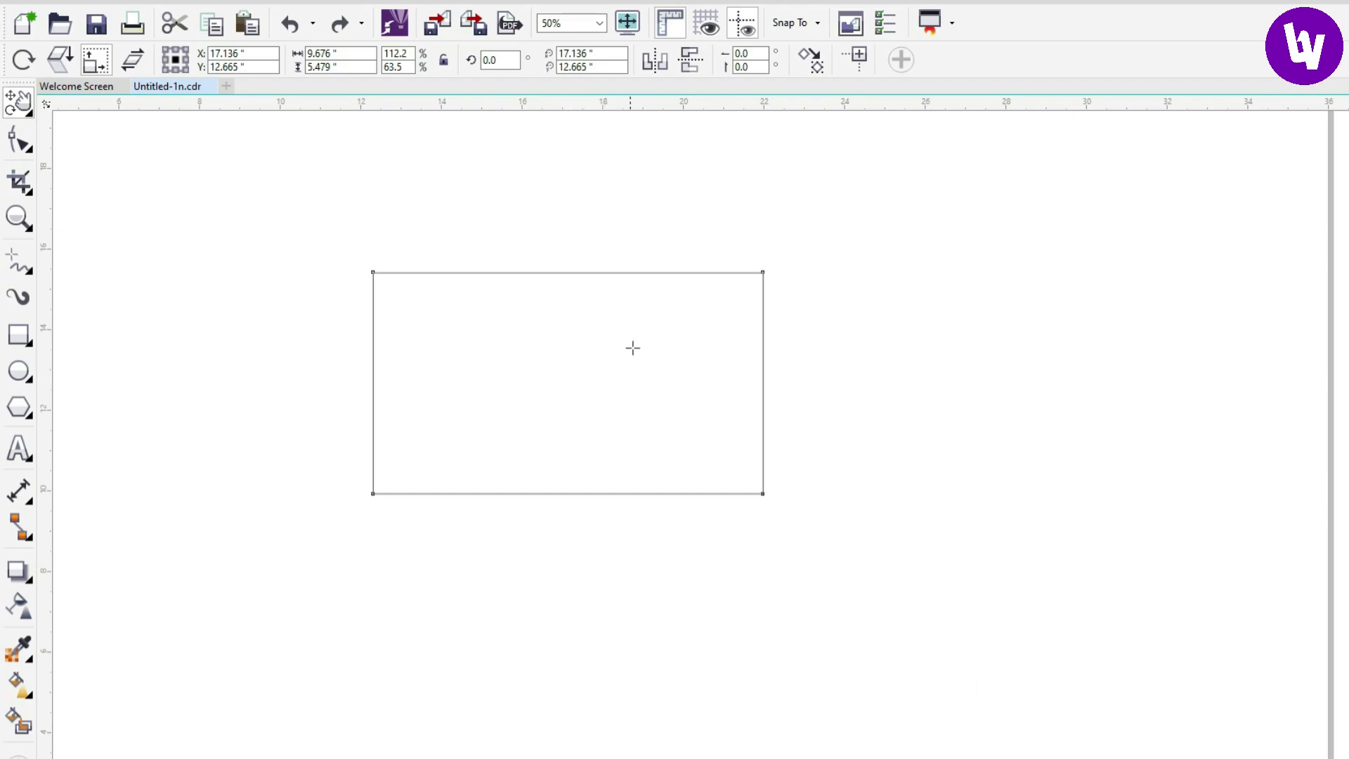
mouse_move(691, 315)
mouse_down()
mouse_move(734, 303)
mouse_move(684, 322)
mouse_move(718, 289)
mouse_move(699, 298)
mouse_move(687, 250)
mouse_move(689, 319)
mouse_move(693, 295)
mouse_move(697, 311)
mouse_up()
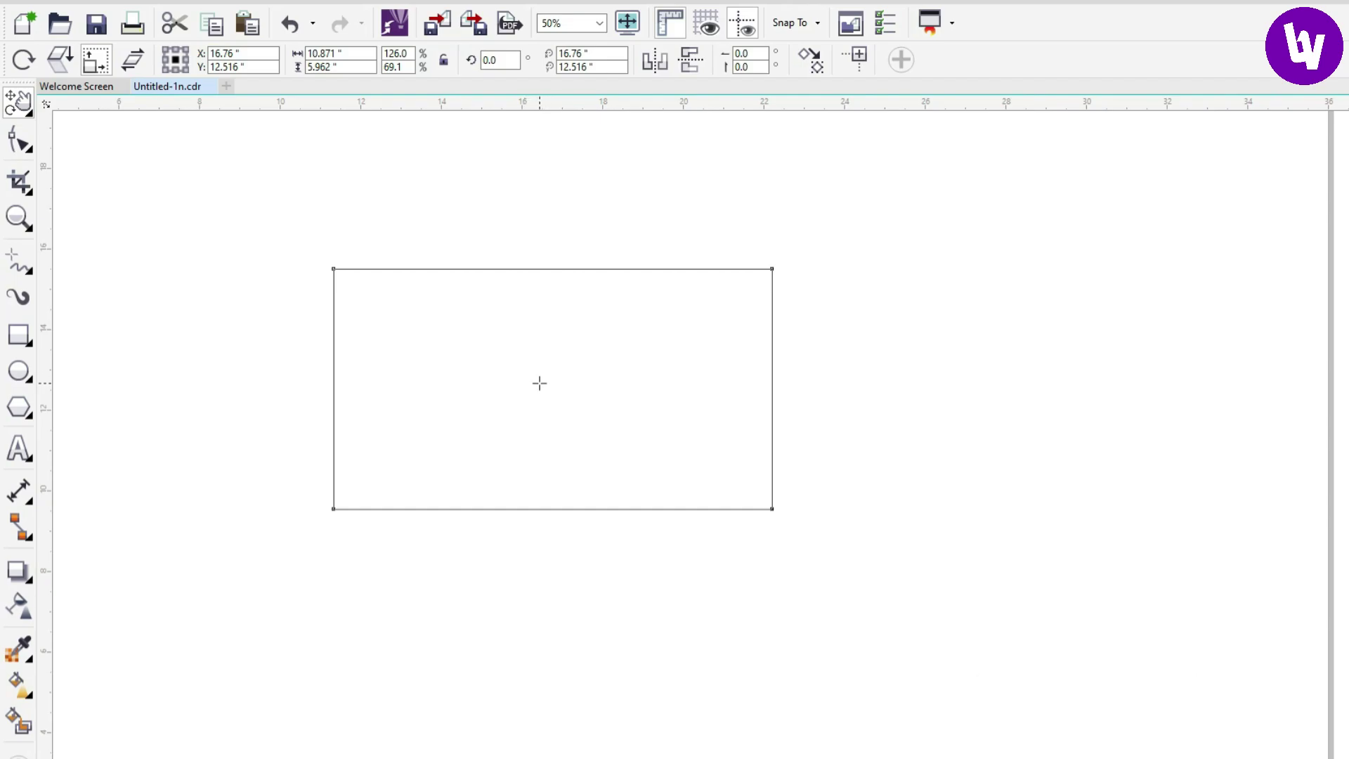
Undo the last scaling and free-scale the rectangle about its centre to about 8.52 by 6.78 inches
key(ctrl+z)
key(ctrl+z)
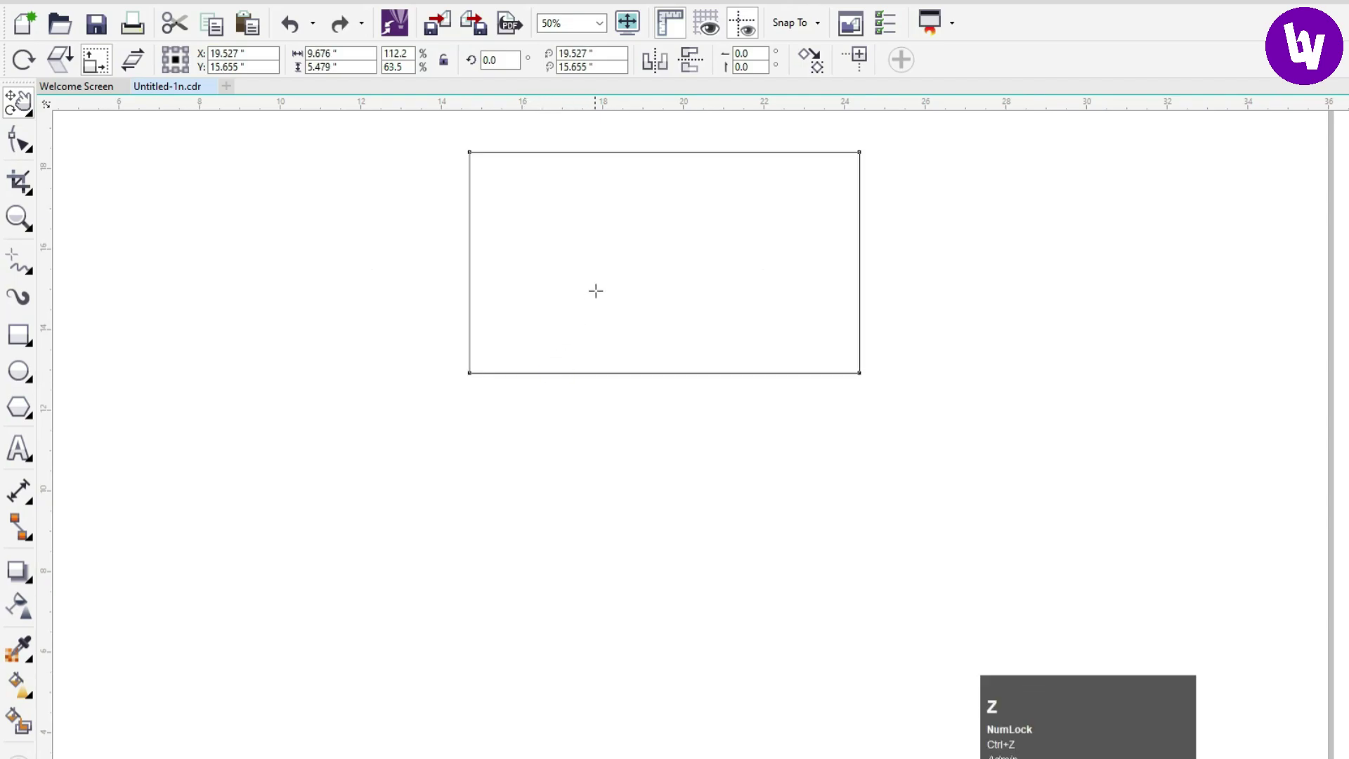
drag(664, 262, 647, 326)
scroll(664, 295, down, 2)
key(ctrl+z)
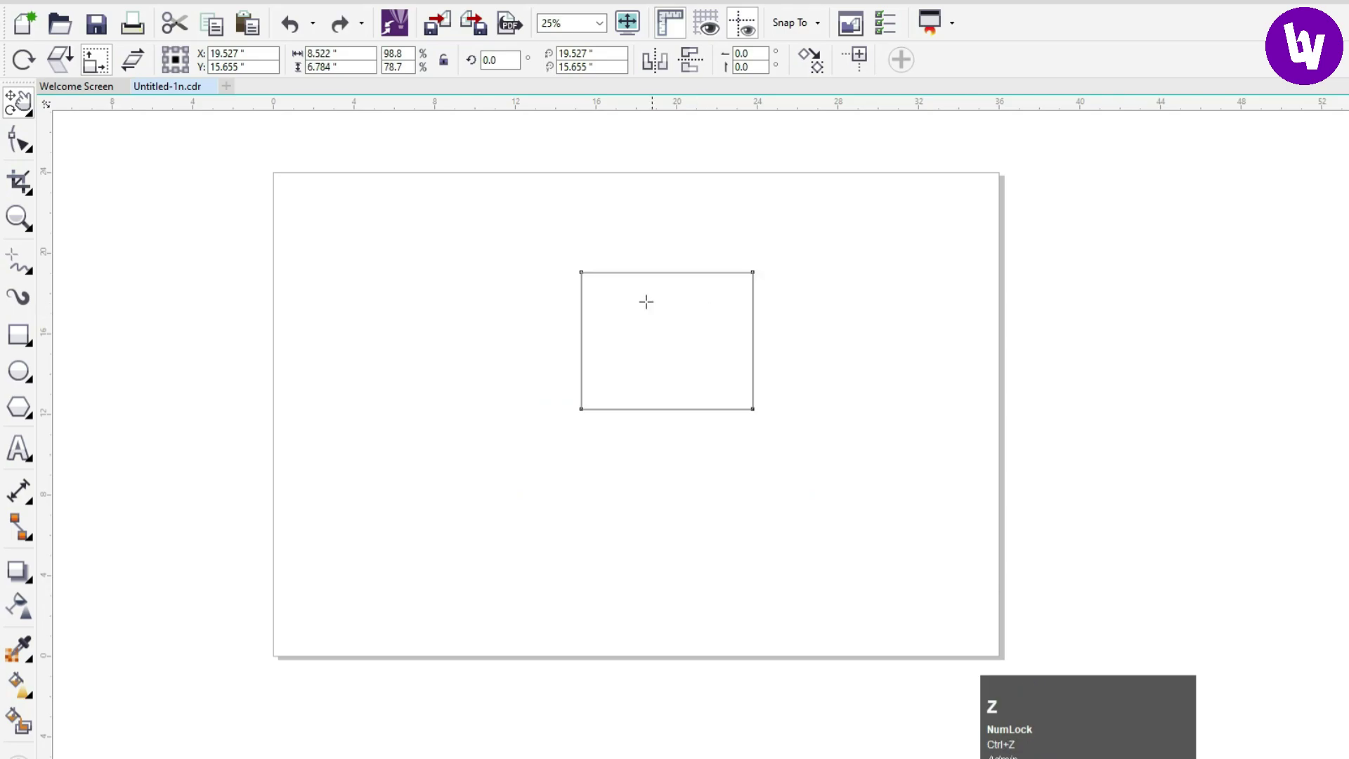
drag(575, 260, 624, 254)
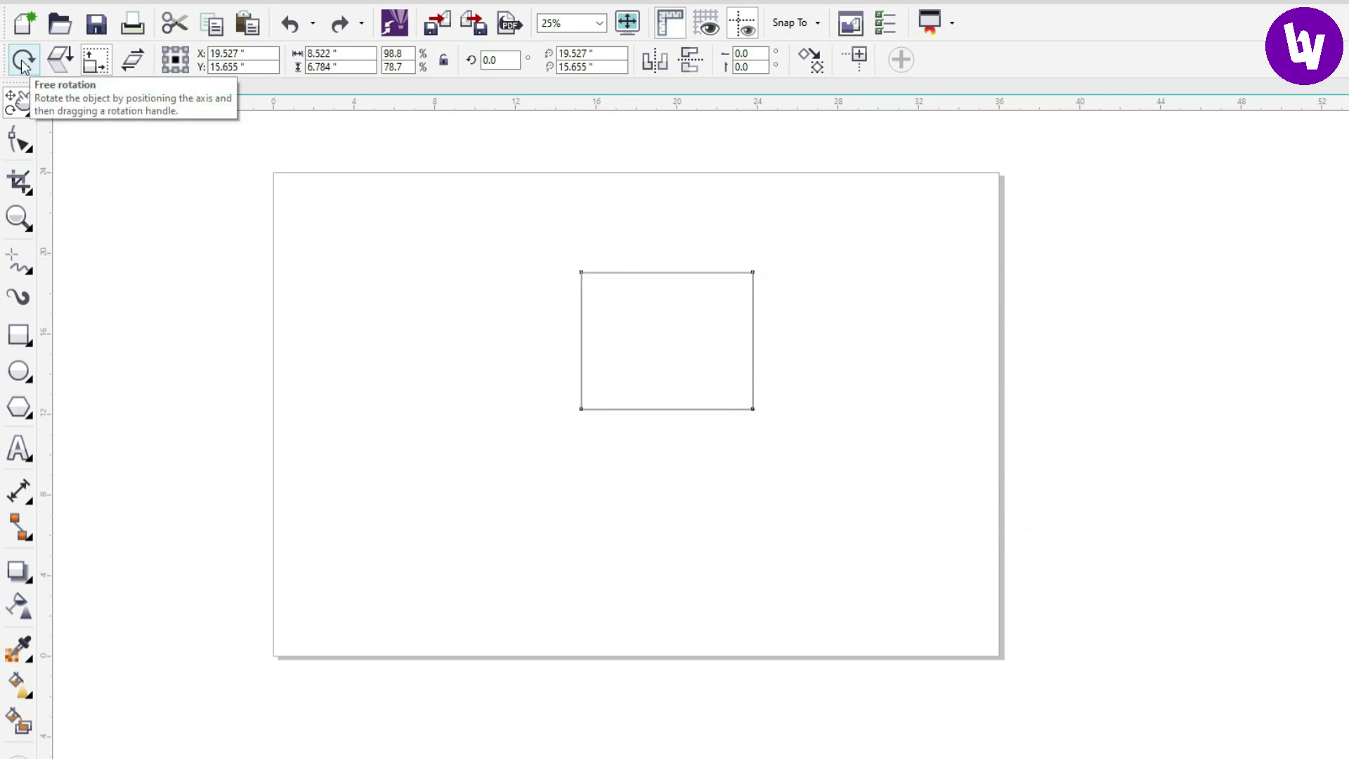
Switch to Free Rotation mode, try rotating the rectangle about its centre, and undo the rotation while keeping its scaled size
click(23, 61)
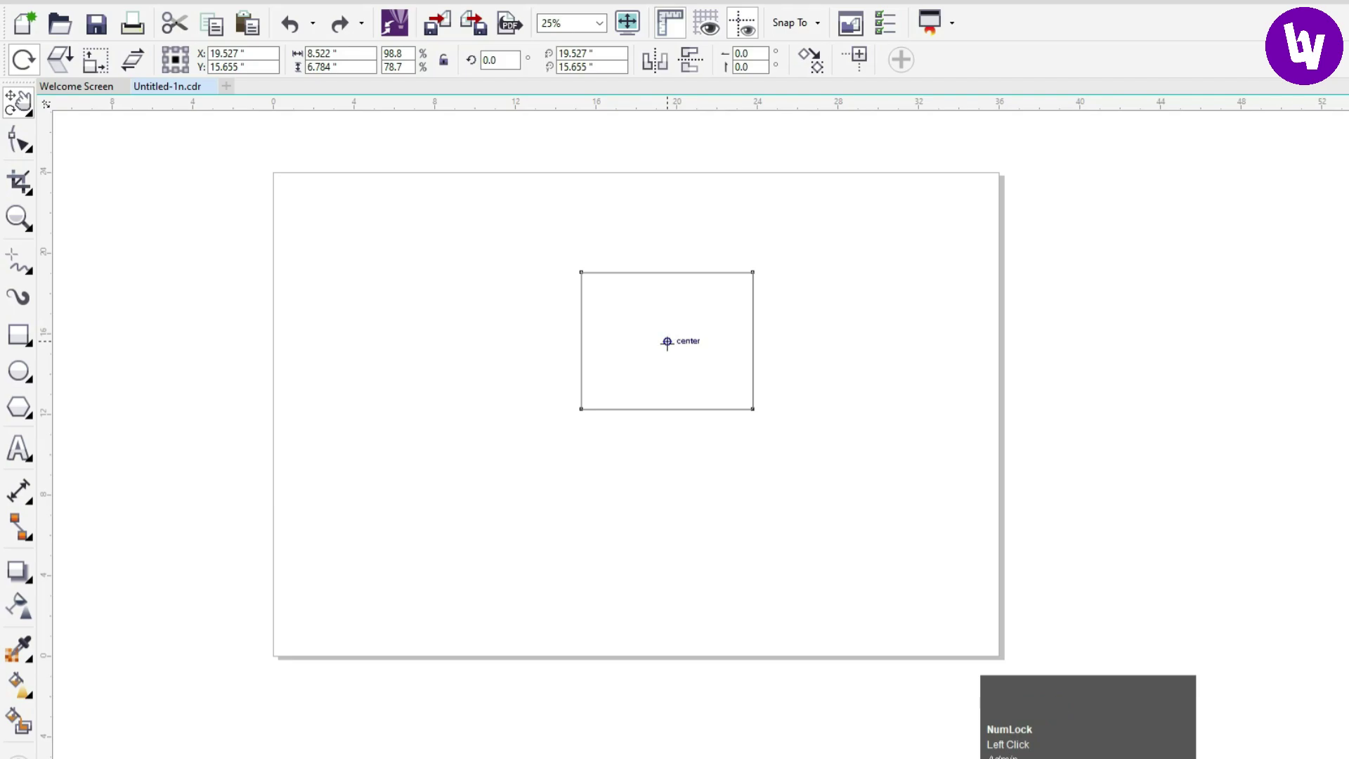
mouse_move(668, 340)
mouse_down()
mouse_move(651, 335)
mouse_move(660, 302)
mouse_move(708, 304)
mouse_move(705, 374)
mouse_move(618, 345)
mouse_move(666, 286)
mouse_move(647, 347)
mouse_up()
key(ctrl+z)
key(ctrl+z)
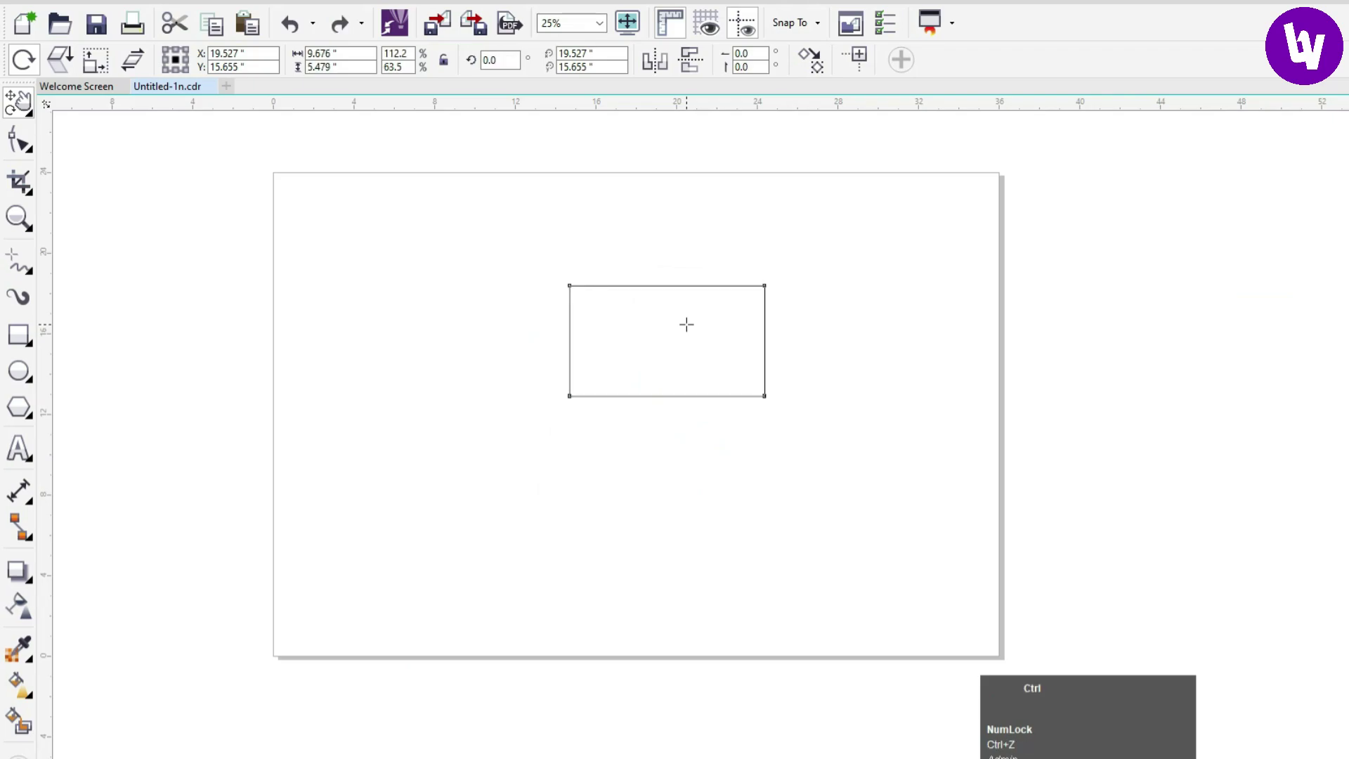
key(ctrl+shift+z)
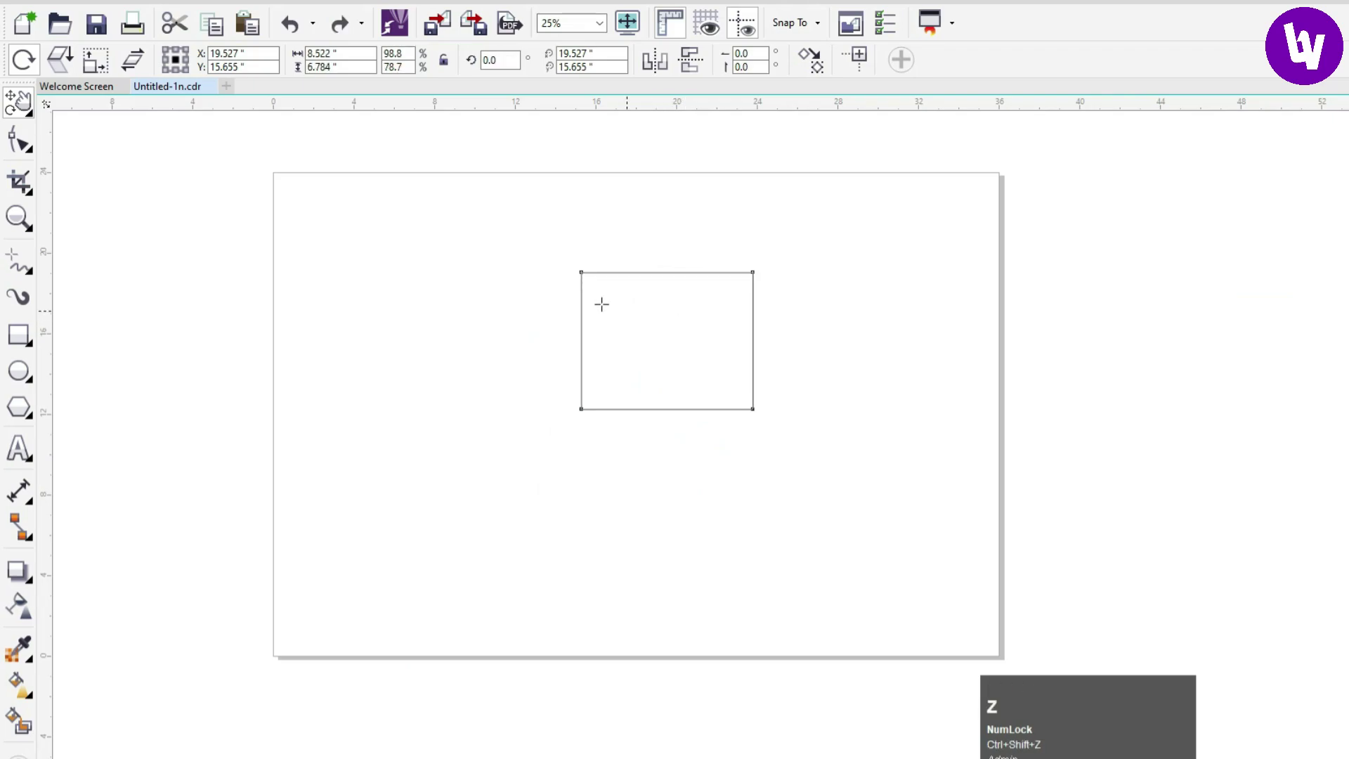
Return to the Pick tool, try rotating the rectangle by its upper-right corner, and undo the rotation
click(23, 112)
click(77, 102)
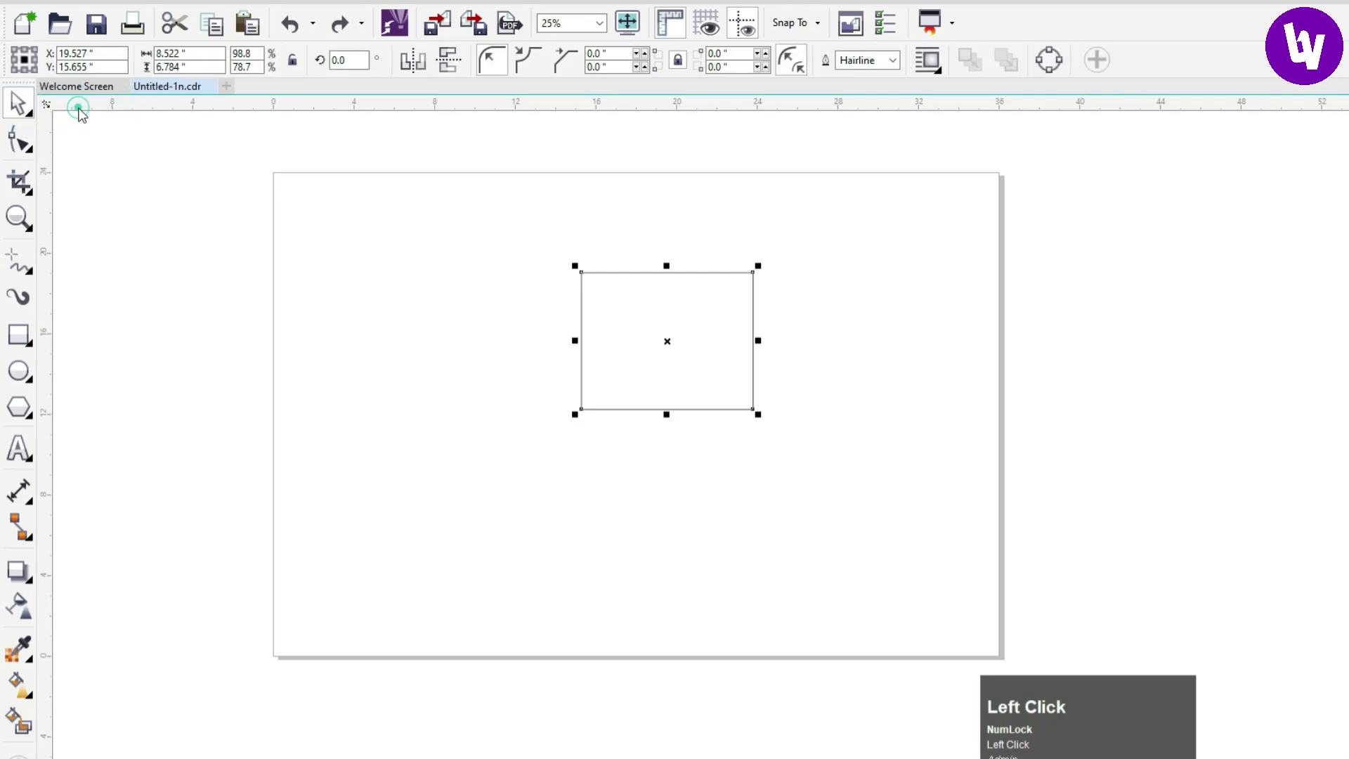
click(675, 334)
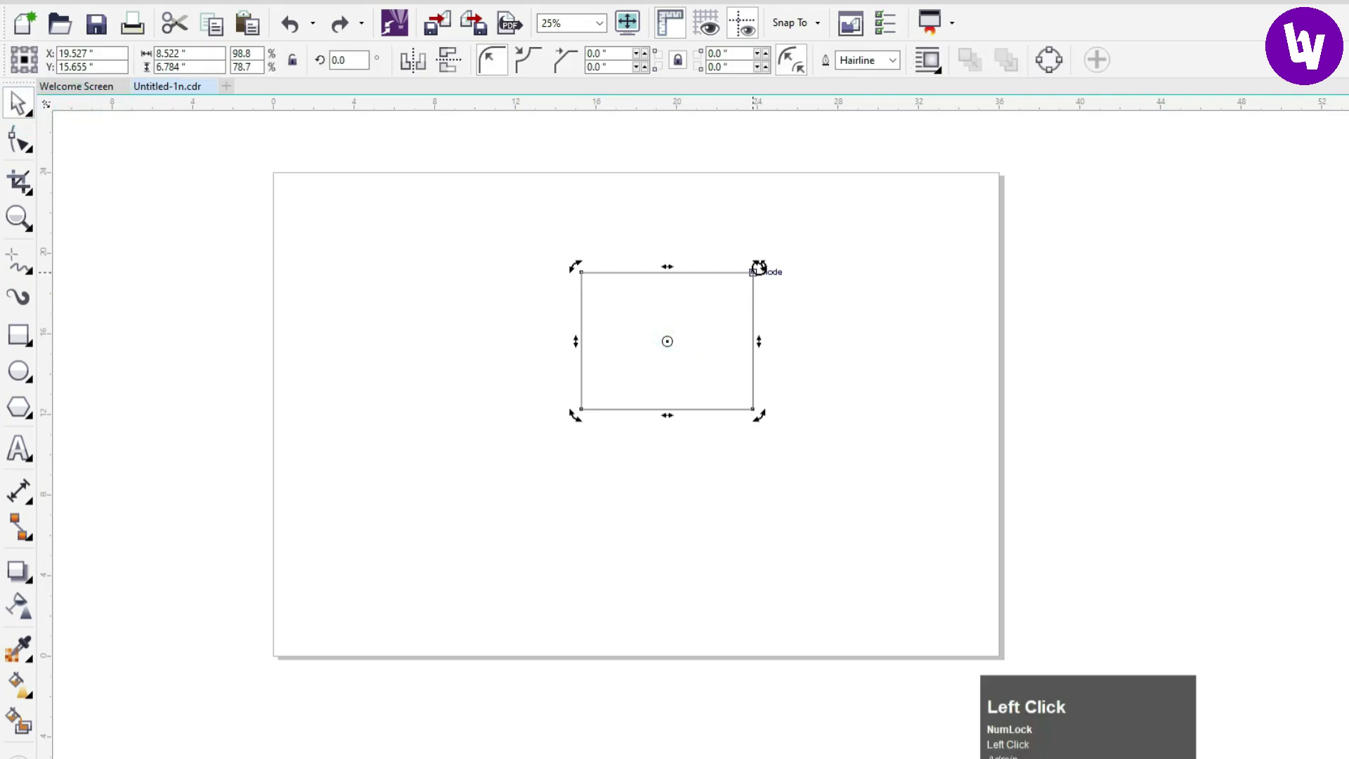
drag(762, 266, 615, 240)
key(ctrl+z)
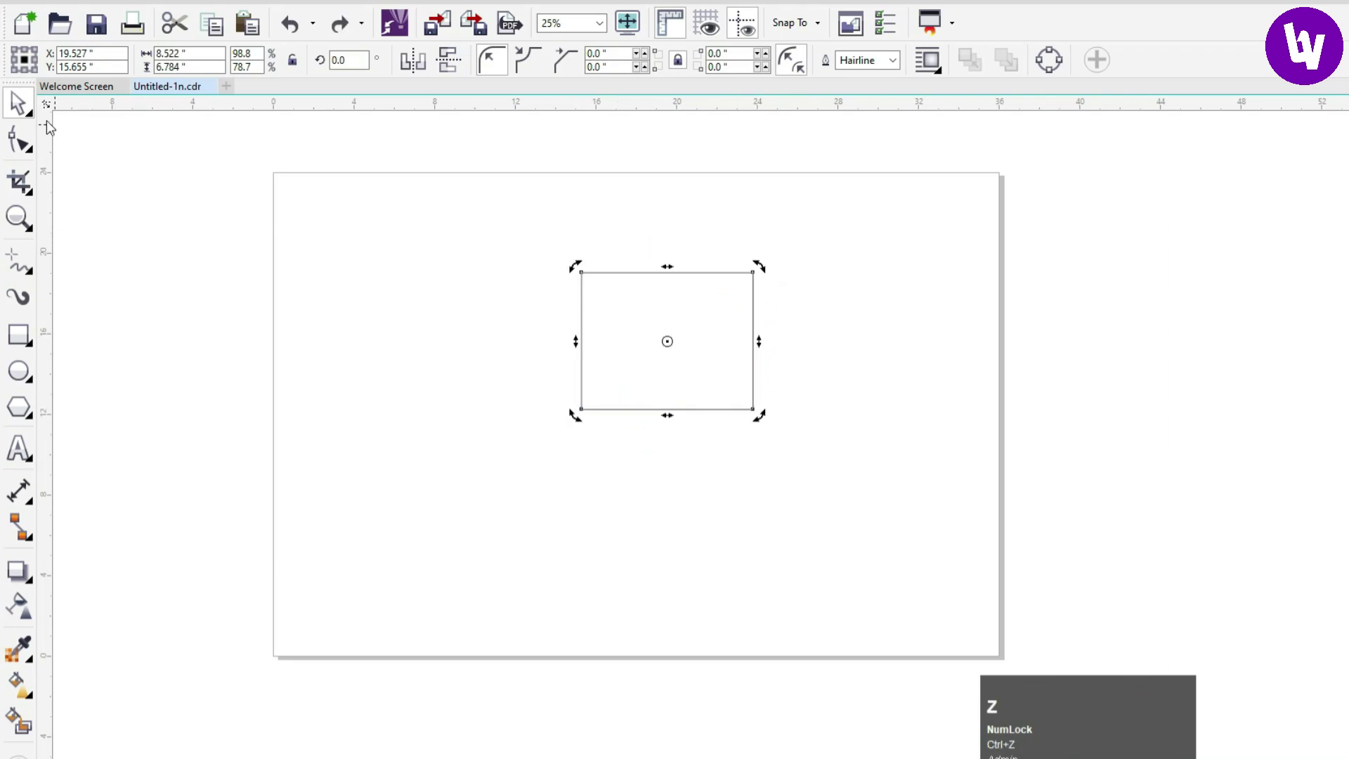
Reactivate the Free Transform tool, try free-rotating the rectangle from its centre and from an off-centre point, and undo both rotations
click(29, 113)
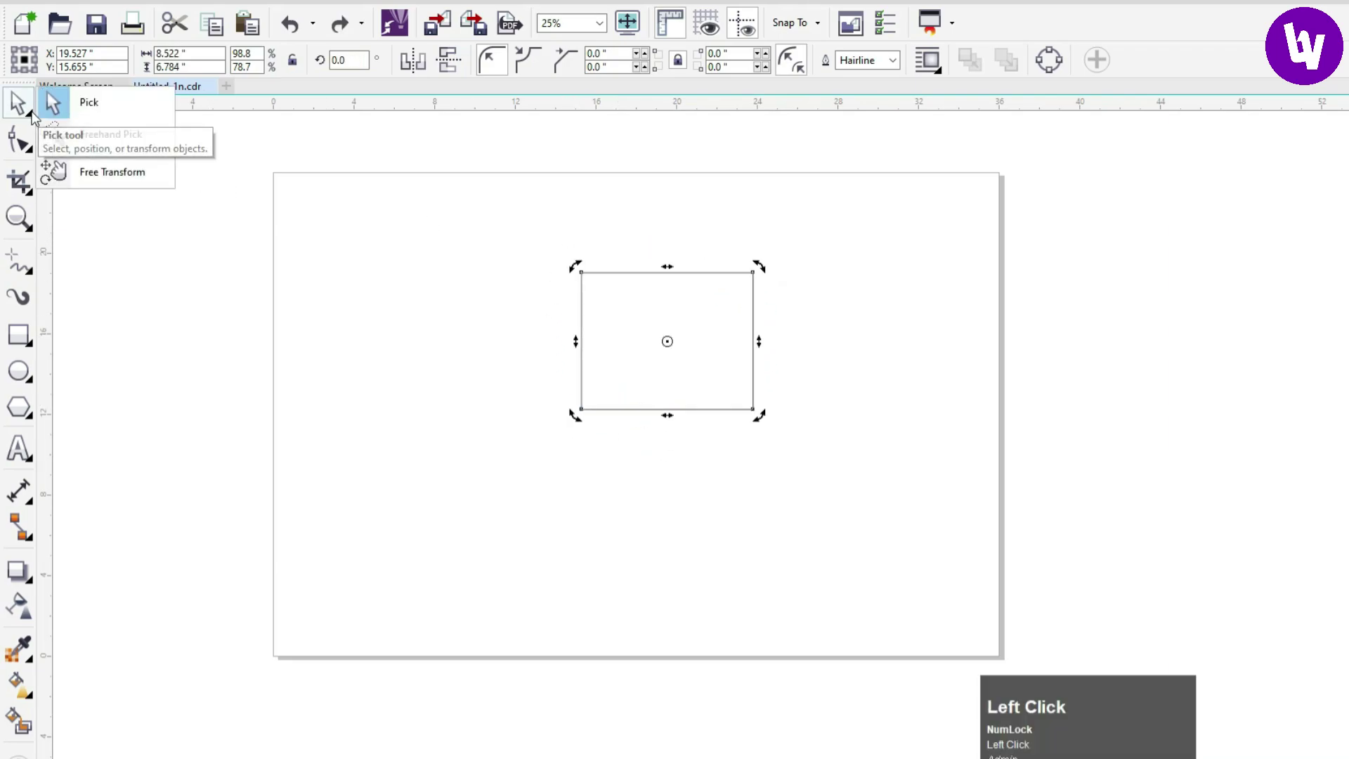
click(92, 171)
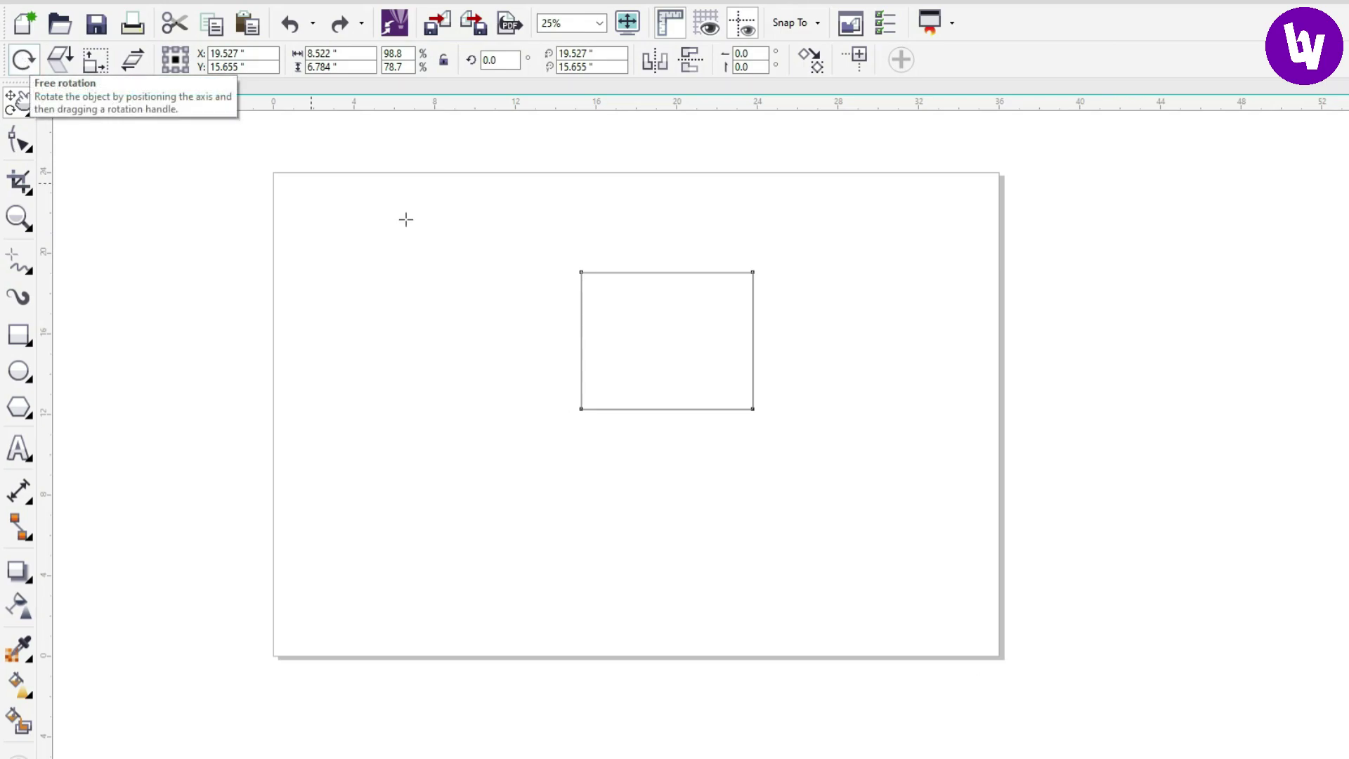
mouse_move(667, 341)
mouse_down()
mouse_move(663, 293)
mouse_move(708, 340)
mouse_move(662, 362)
mouse_move(660, 335)
mouse_up()
key(ctrl+z)
drag(719, 302, 762, 301)
key(ctrl+z)
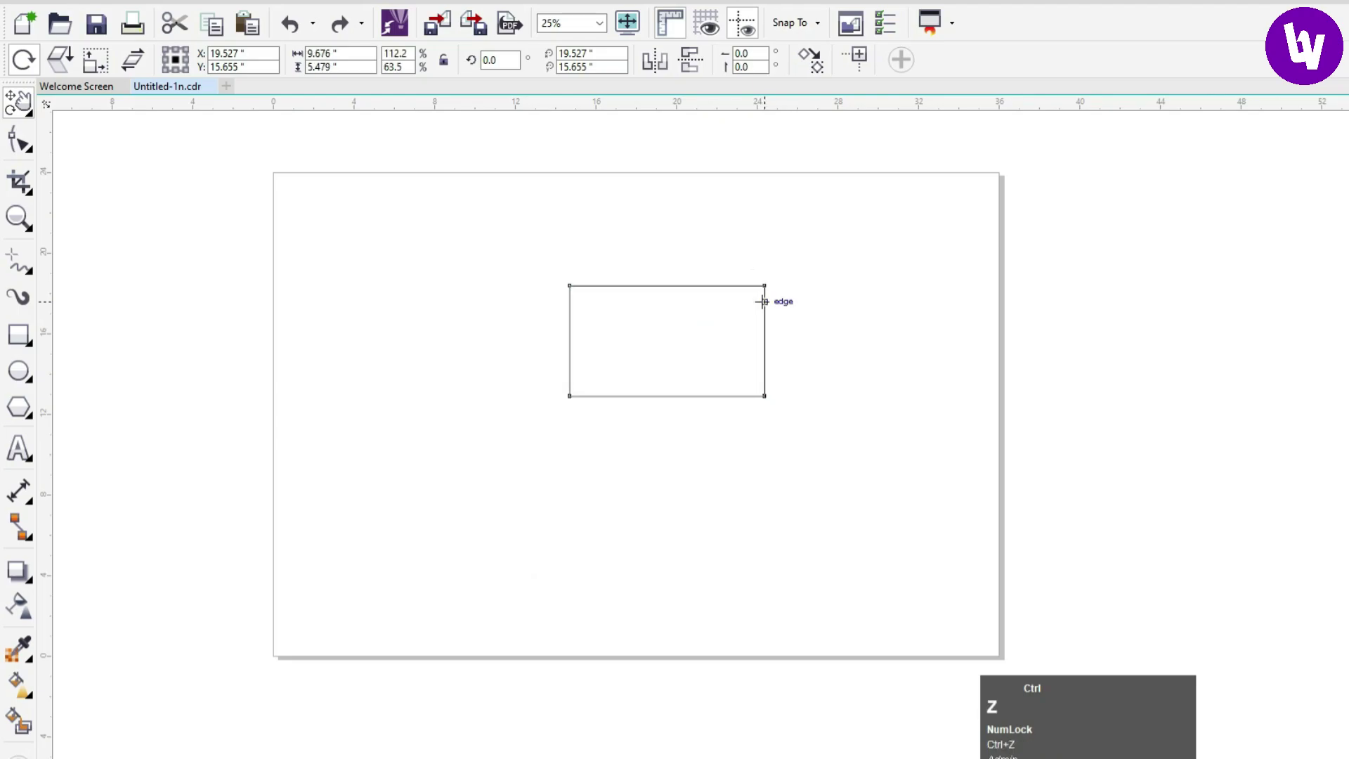
key(ctrl+shift+z)
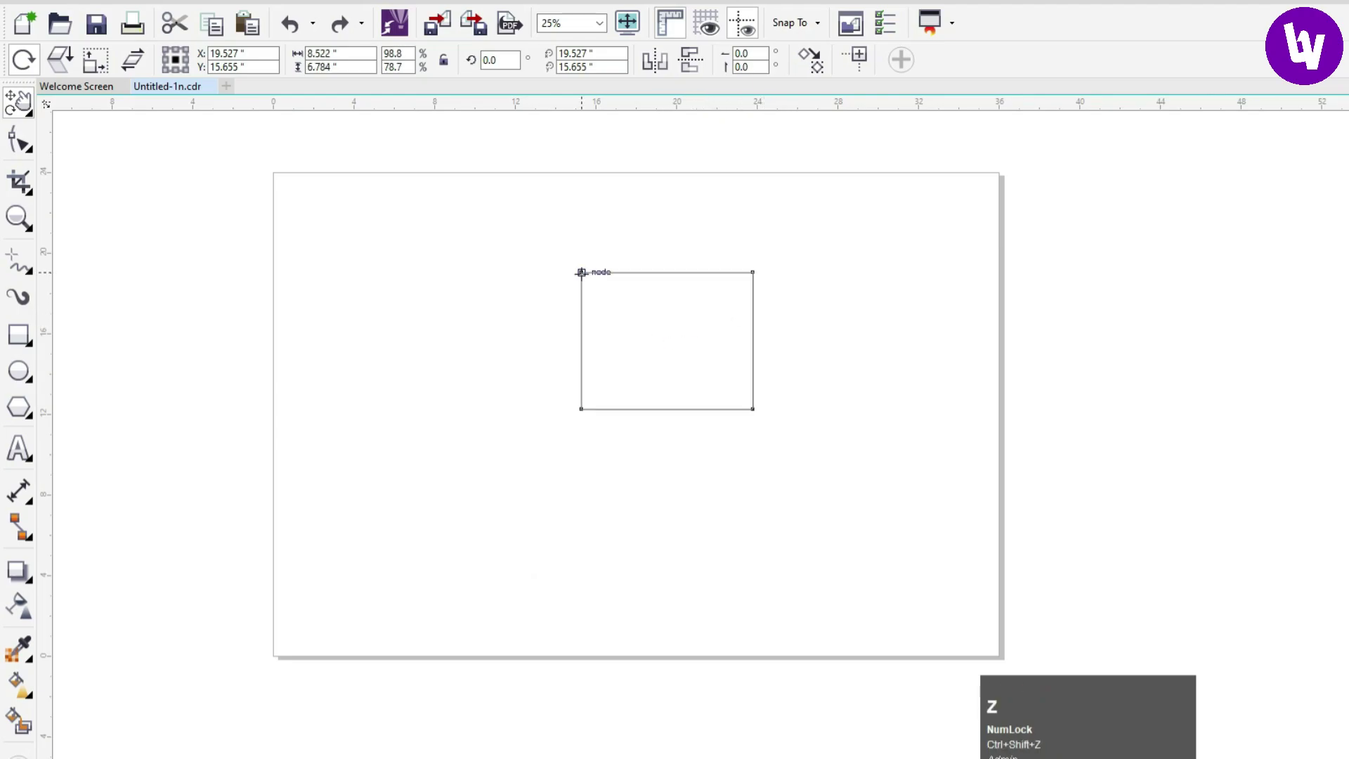
Try free-rotating the rectangle about its upper-left corner and about points outside it, undoing each rotation
mouse_move(582, 272)
mouse_down()
mouse_move(575, 262)
mouse_move(607, 249)
mouse_move(624, 295)
mouse_move(572, 292)
mouse_move(575, 265)
mouse_move(586, 280)
mouse_up()
key(ctrl+z)
drag(331, 320, 375, 363)
key(ctrl+z)
scroll(537, 349, down, 1)
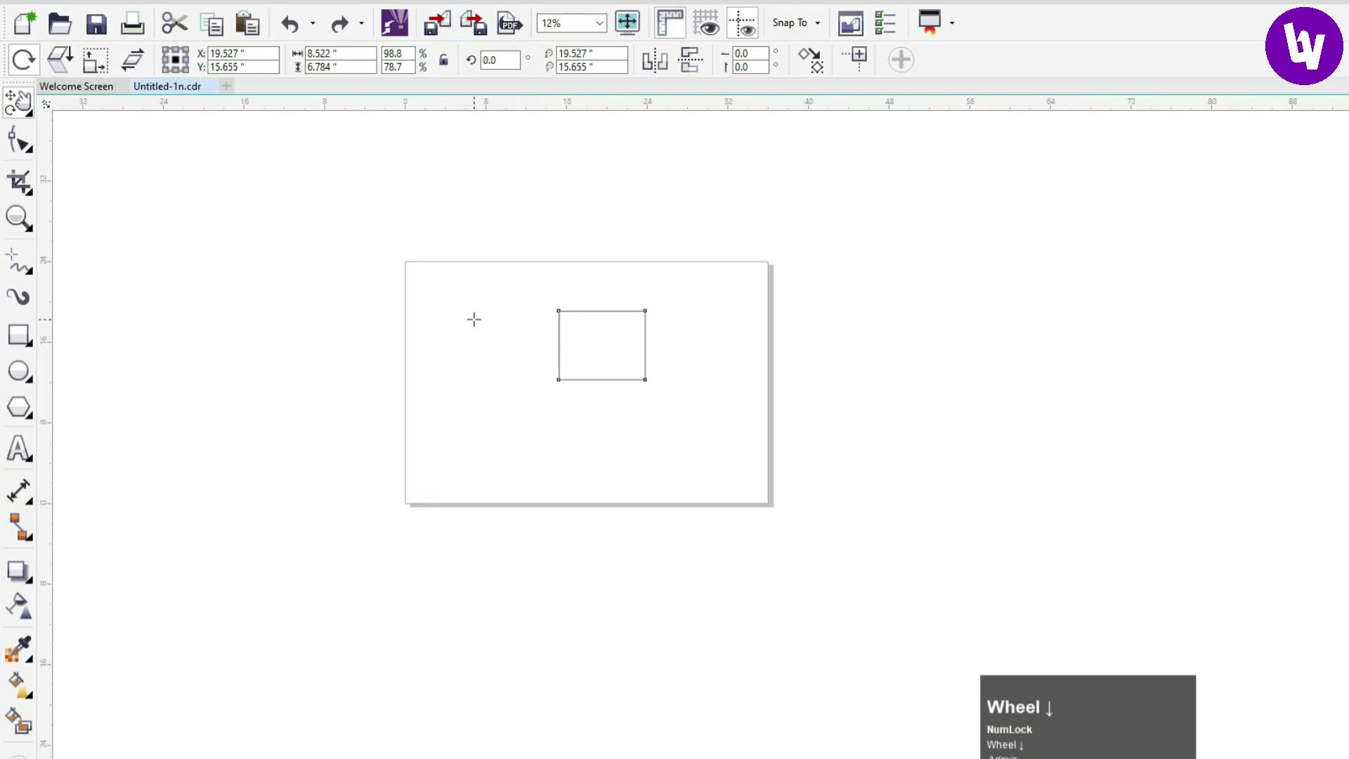
drag(473, 317, 523, 305)
key(ctrl+z)
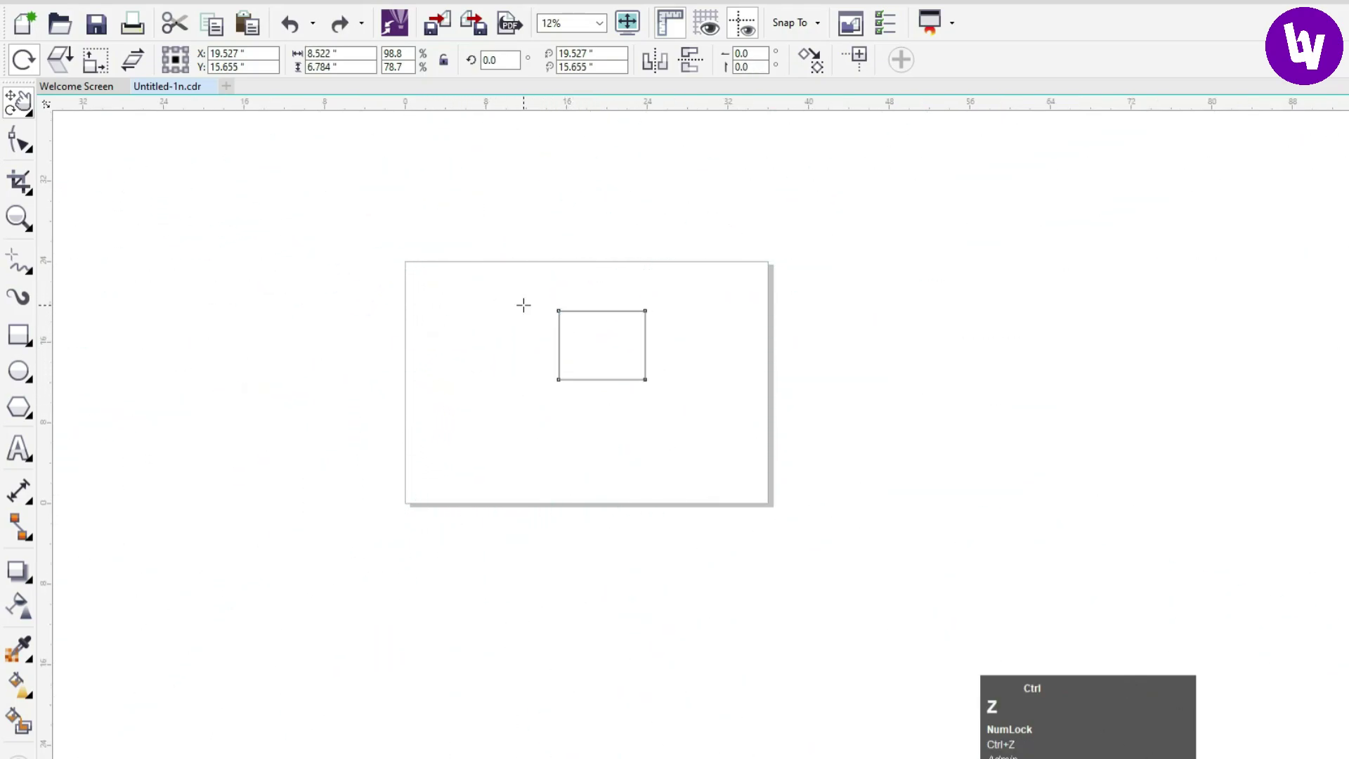
scroll(590, 312, up, 1)
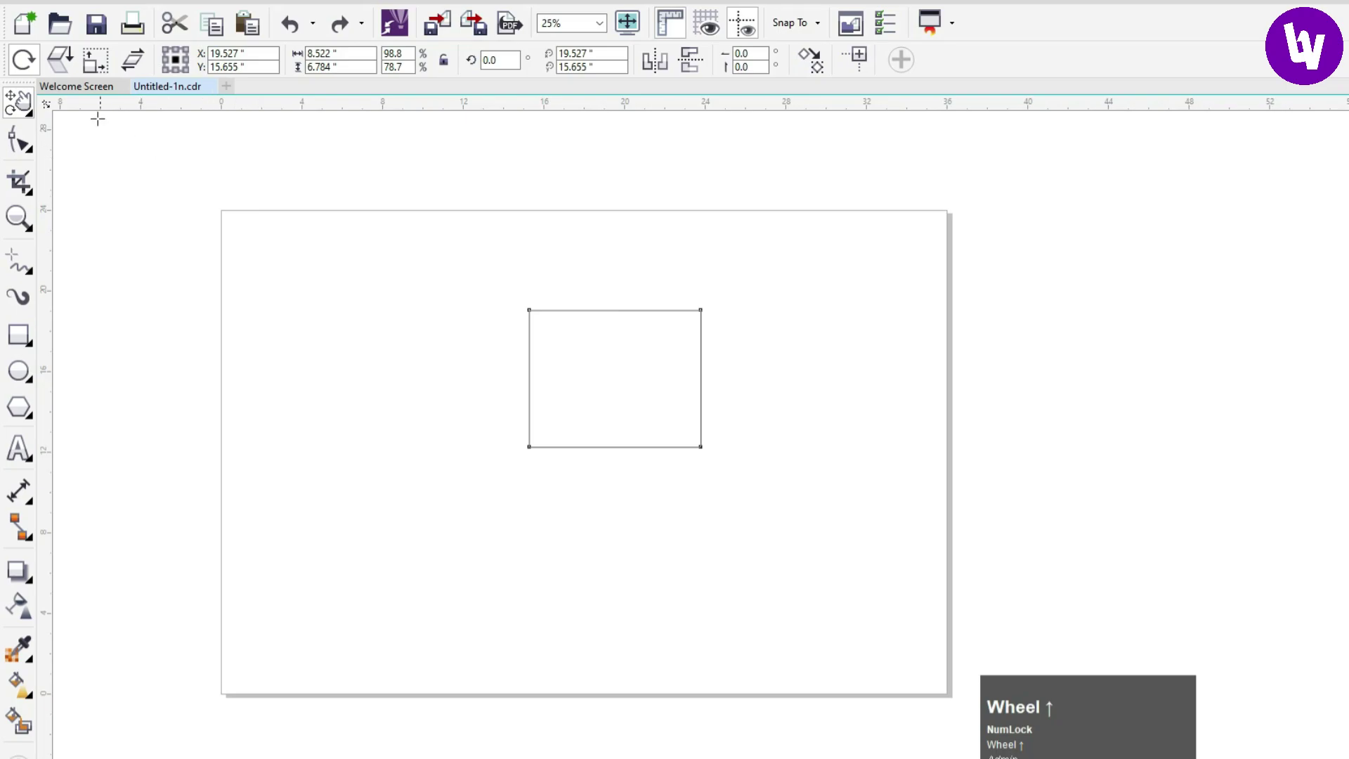
Switch to the free reflection mode, try reflecting the unfilled rectangle from its interior, and undo the reflection
click(59, 66)
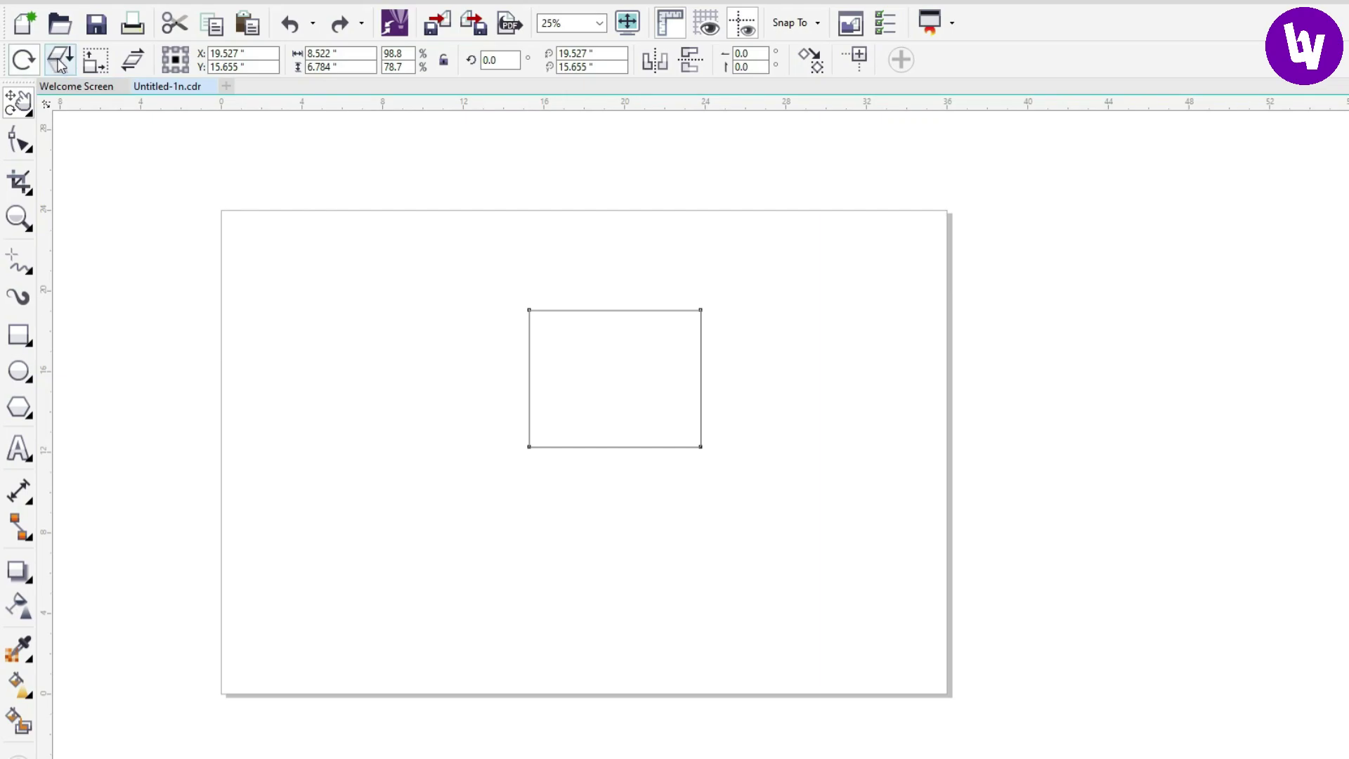
mouse_move(655, 378)
mouse_down()
mouse_move(654, 401)
mouse_move(632, 391)
mouse_move(662, 371)
mouse_move(644, 365)
mouse_up()
key(ctrl+z)
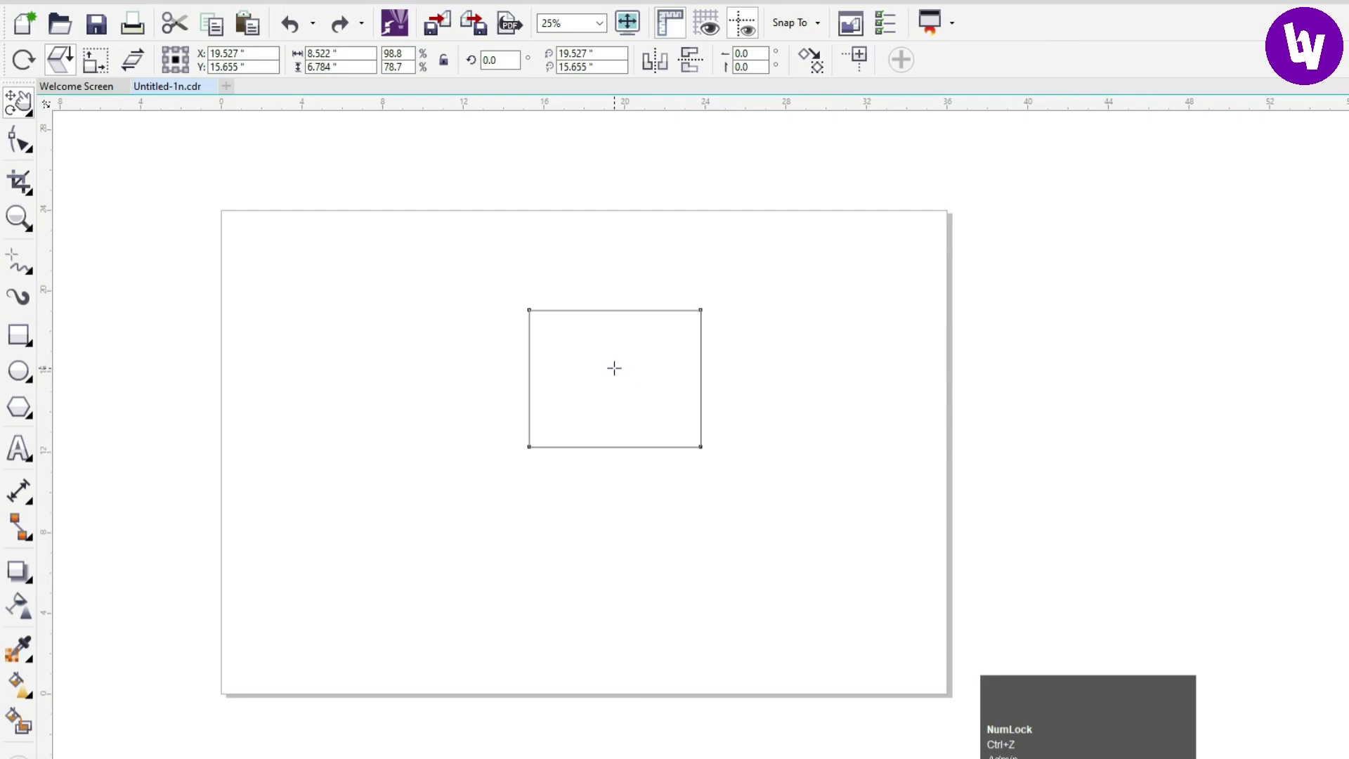
Apply a horizontal black-to-white gradient to the rectangle with Interactive Fill, and return to Free Transform's reflection mode
scroll(614, 368, up, 1)
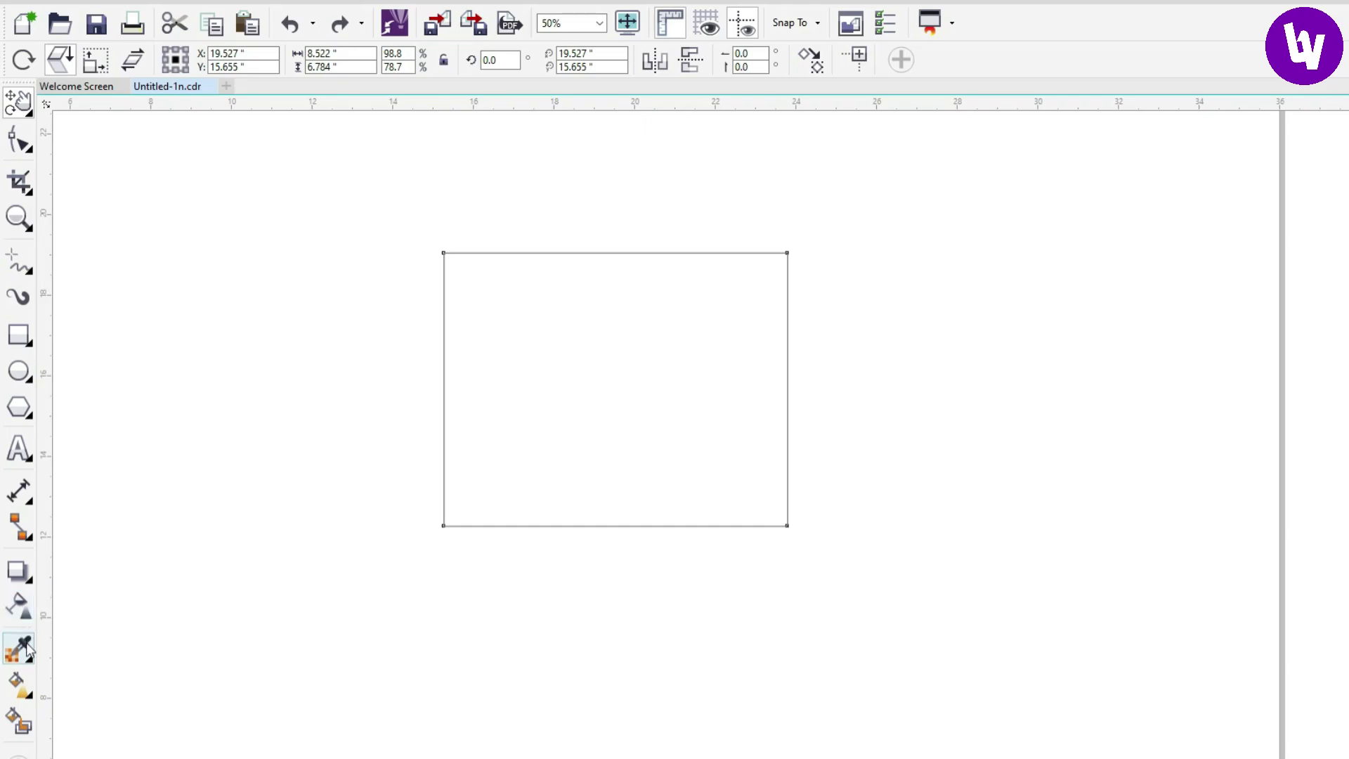
click(21, 685)
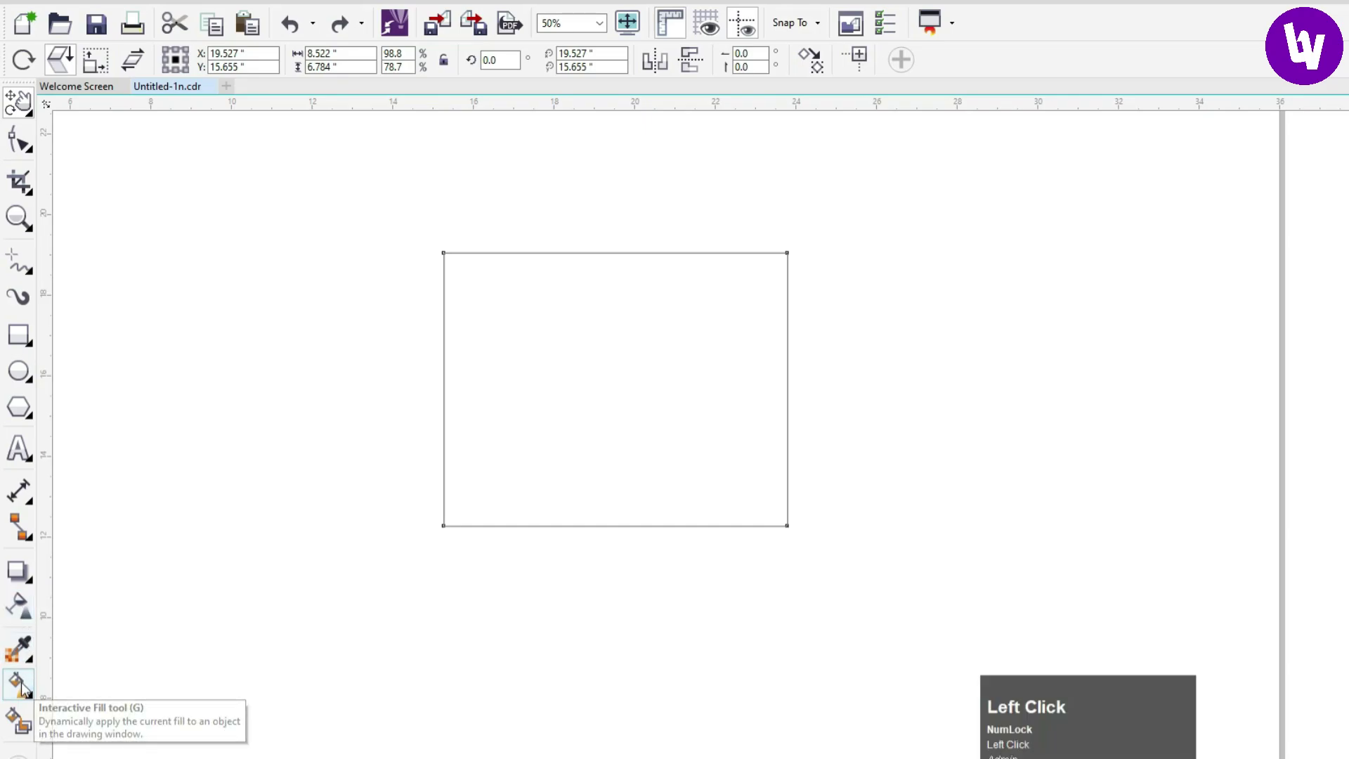
drag(454, 381, 787, 380)
click(22, 103)
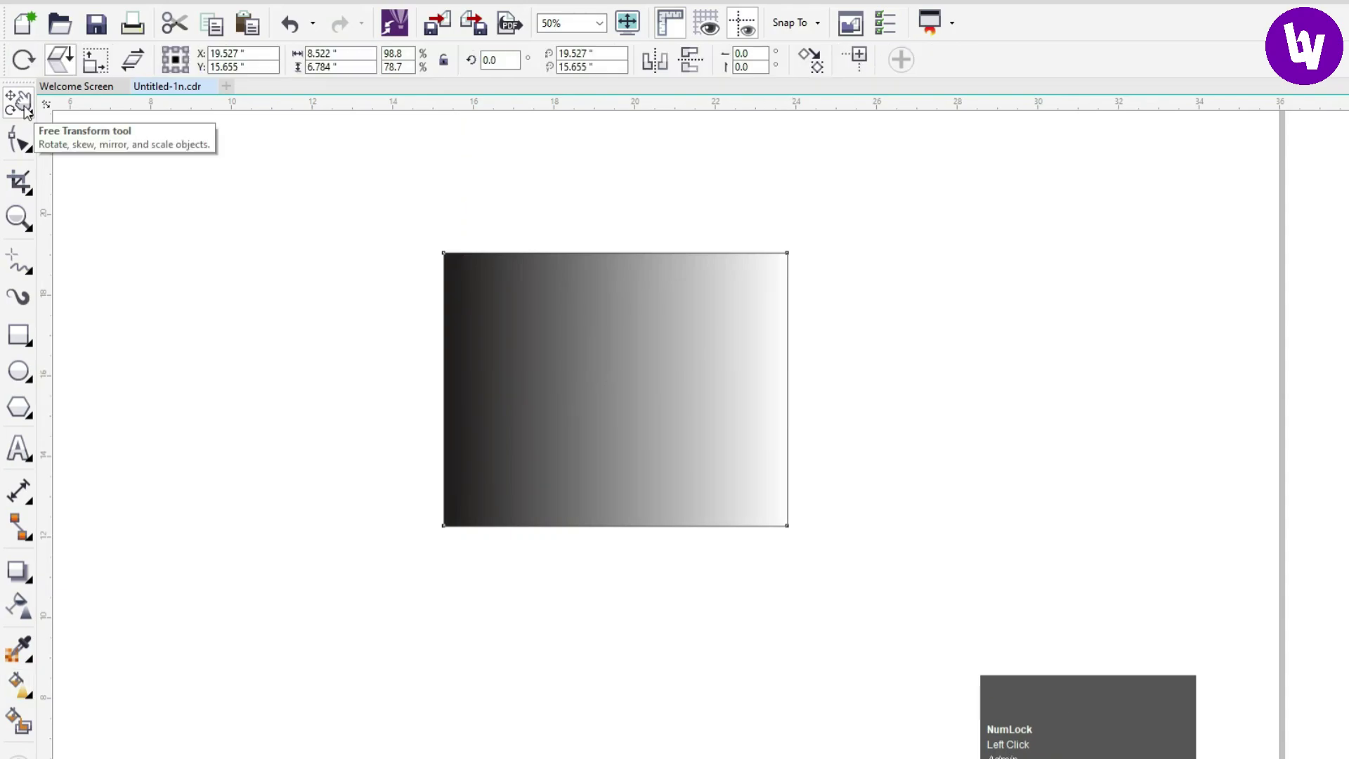
click(65, 63)
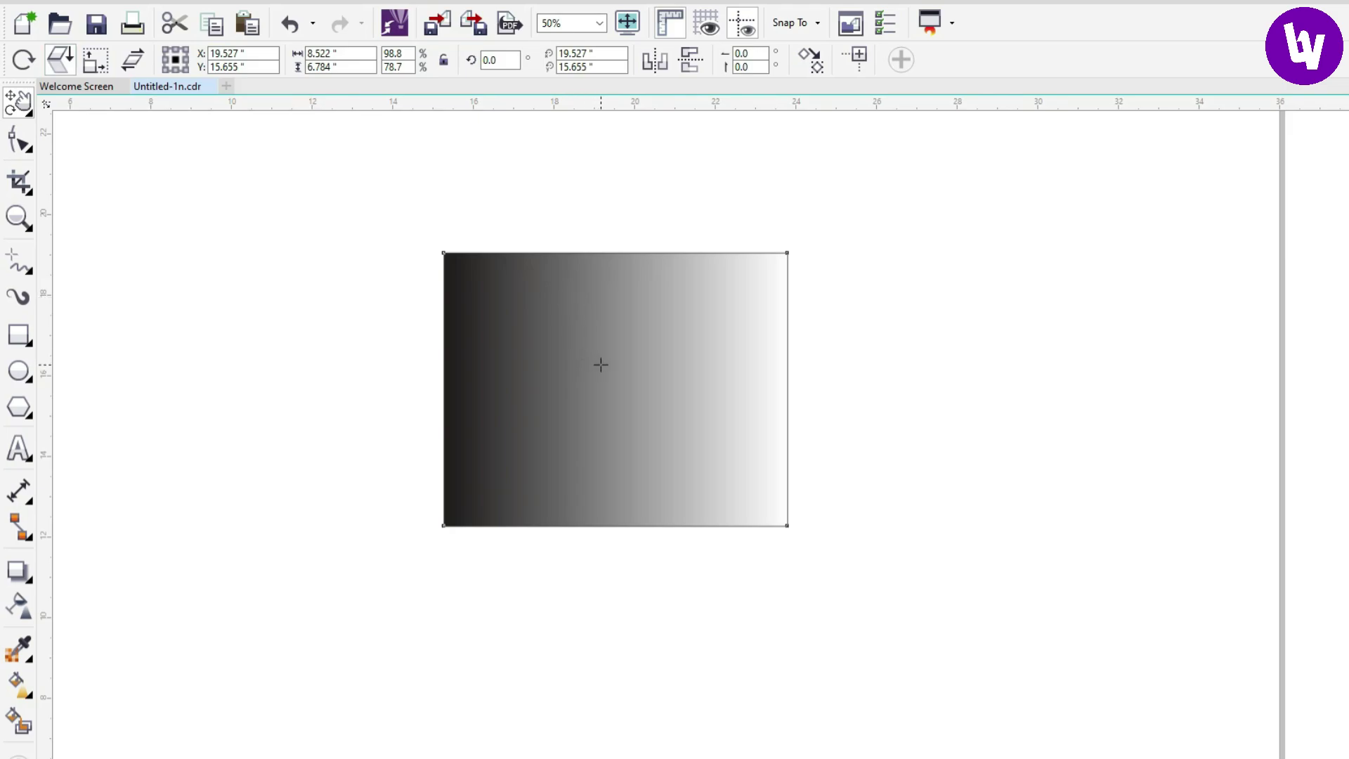
Try mirroring the gradient-filled rectangle horizontally, and undo both the reflection and the gradient fill
drag(601, 364, 596, 322)
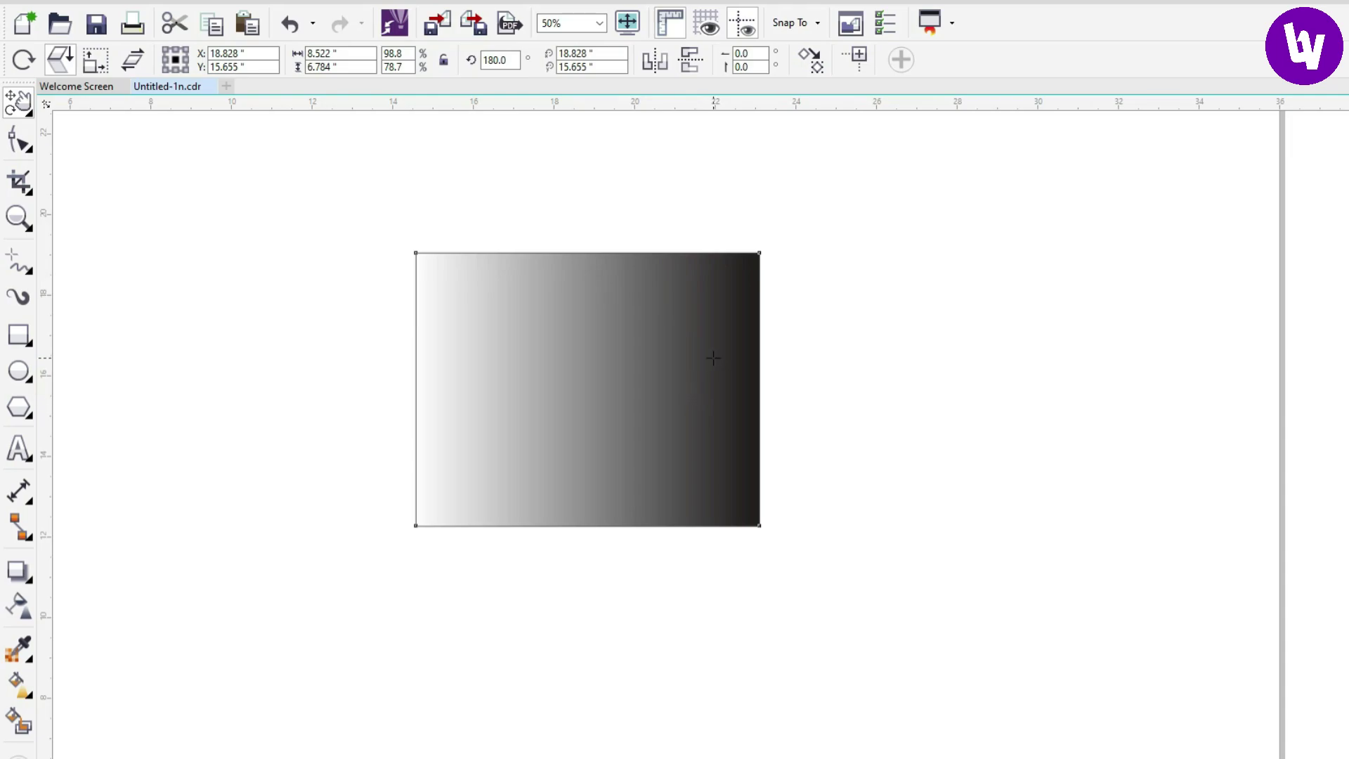
key(ctrl+z)
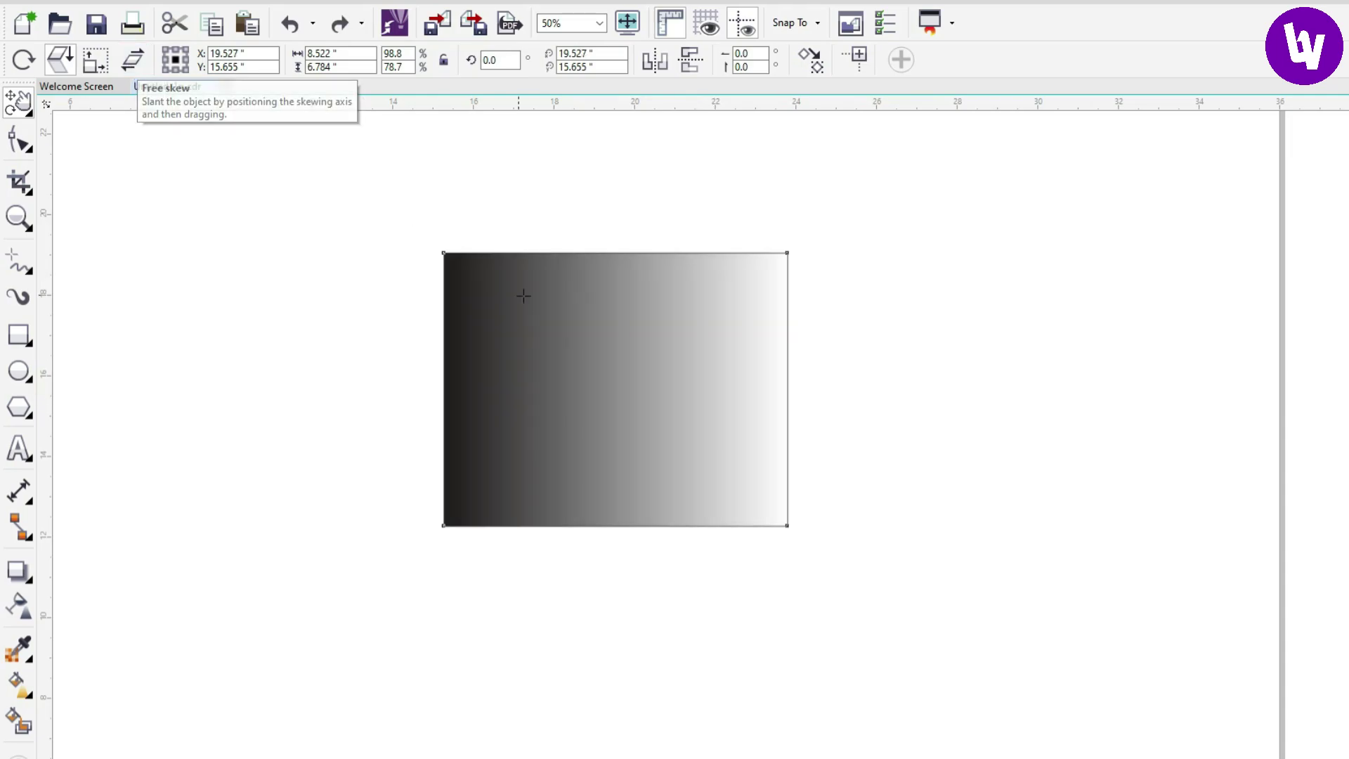
key(ctrl+z)
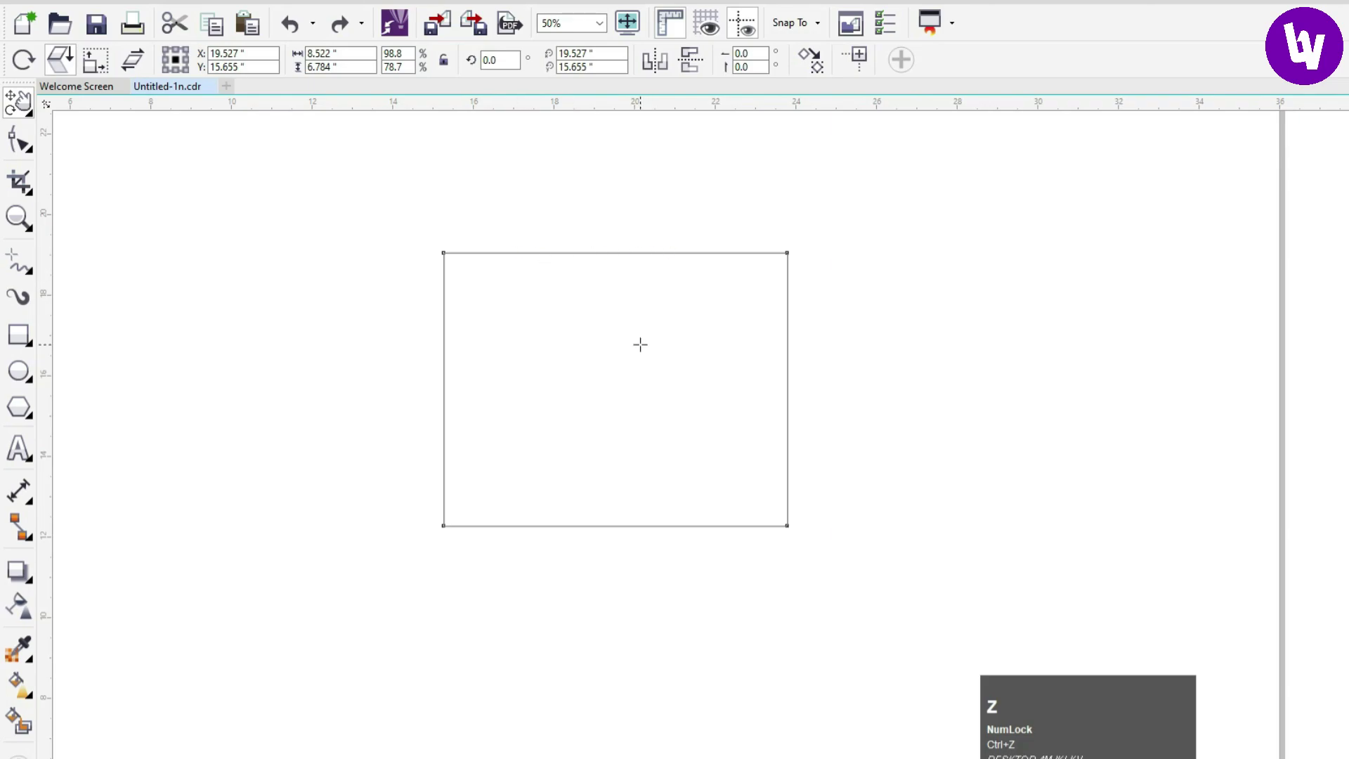
Choose the Free Skew mode, and try skewing the rectangle from its centre and from its right edge, undoing each skew
click(616, 390)
mouse_move(615, 390)
mouse_down()
mouse_move(629, 334)
mouse_move(600, 394)
mouse_move(661, 398)
mouse_move(590, 386)
mouse_up()
key(ctrl+z)
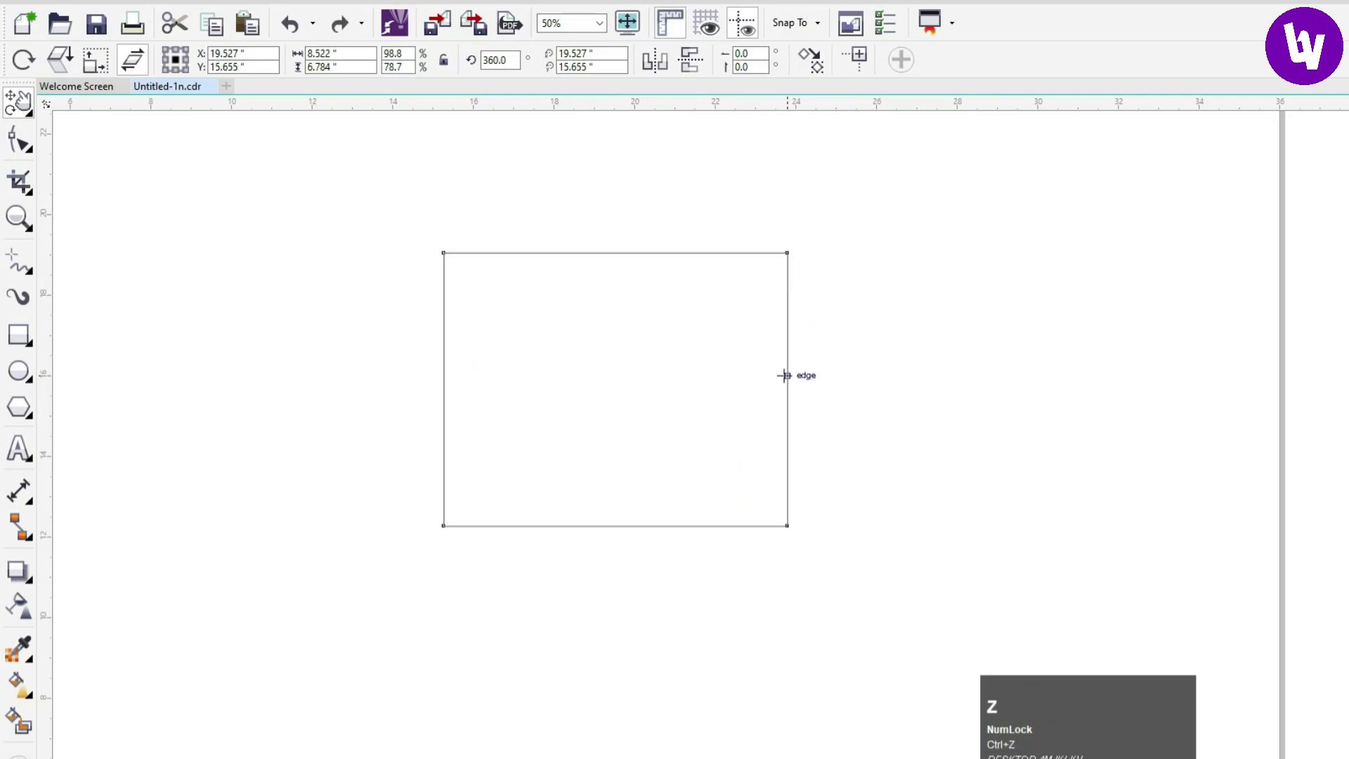
click(787, 372)
mouse_move(787, 372)
mouse_down()
mouse_move(789, 338)
mouse_move(793, 384)
mouse_move(789, 370)
mouse_move(801, 373)
mouse_up()
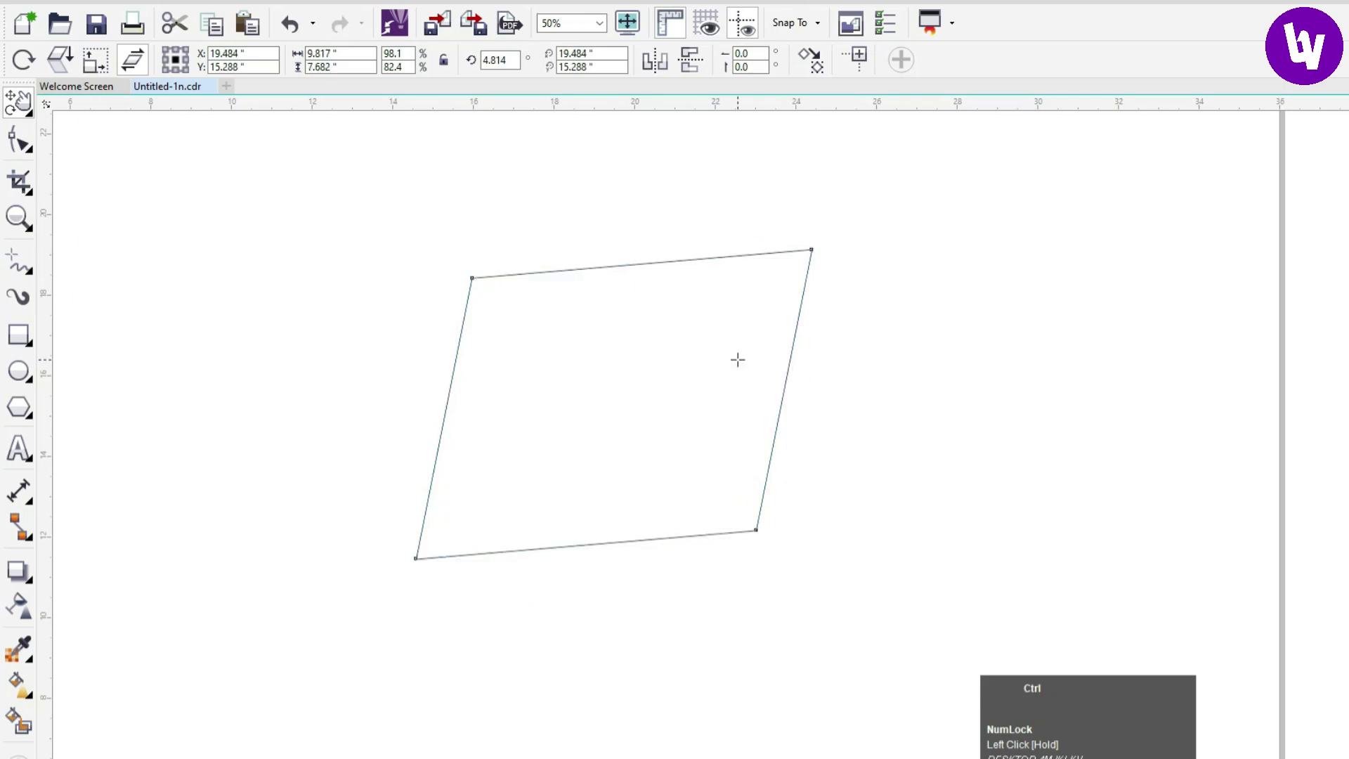
key(ctrl+z)
click(180, 185)
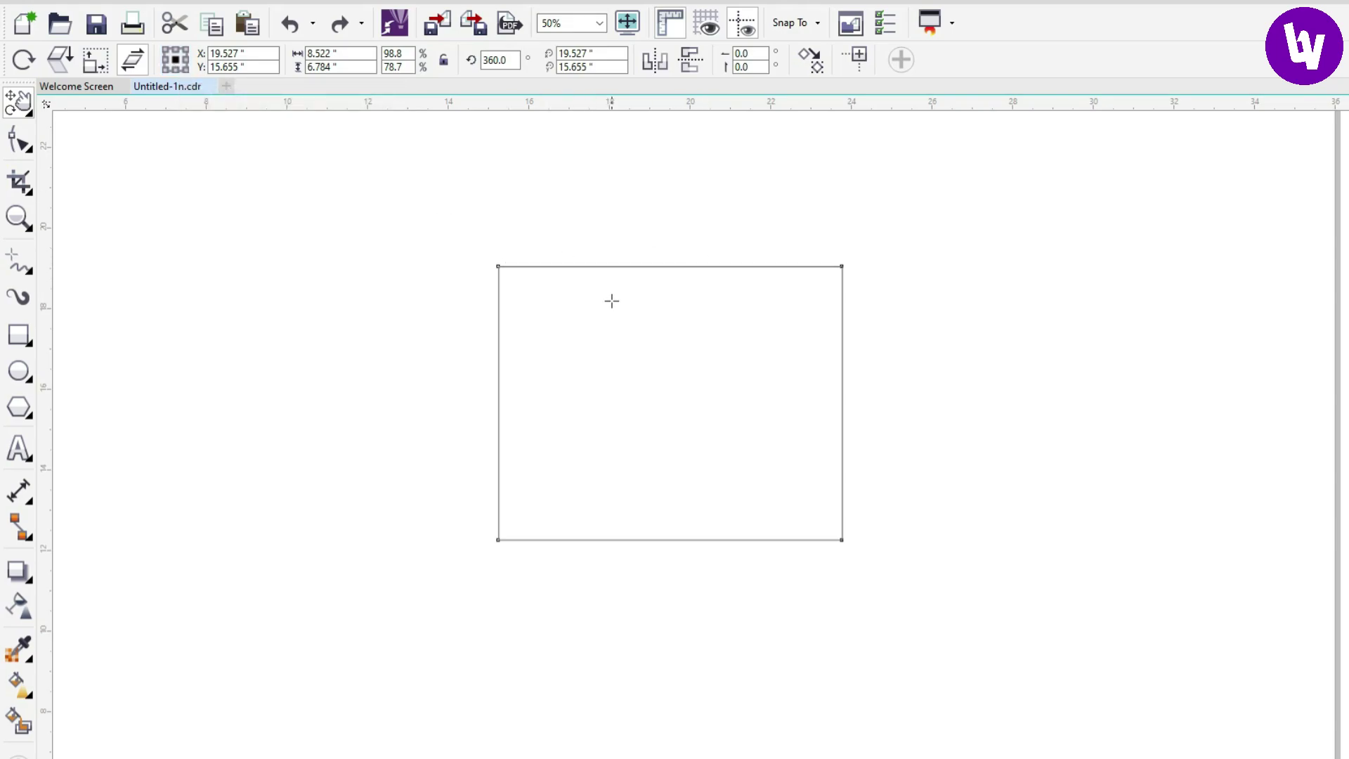
scroll(619, 317, down, 1)
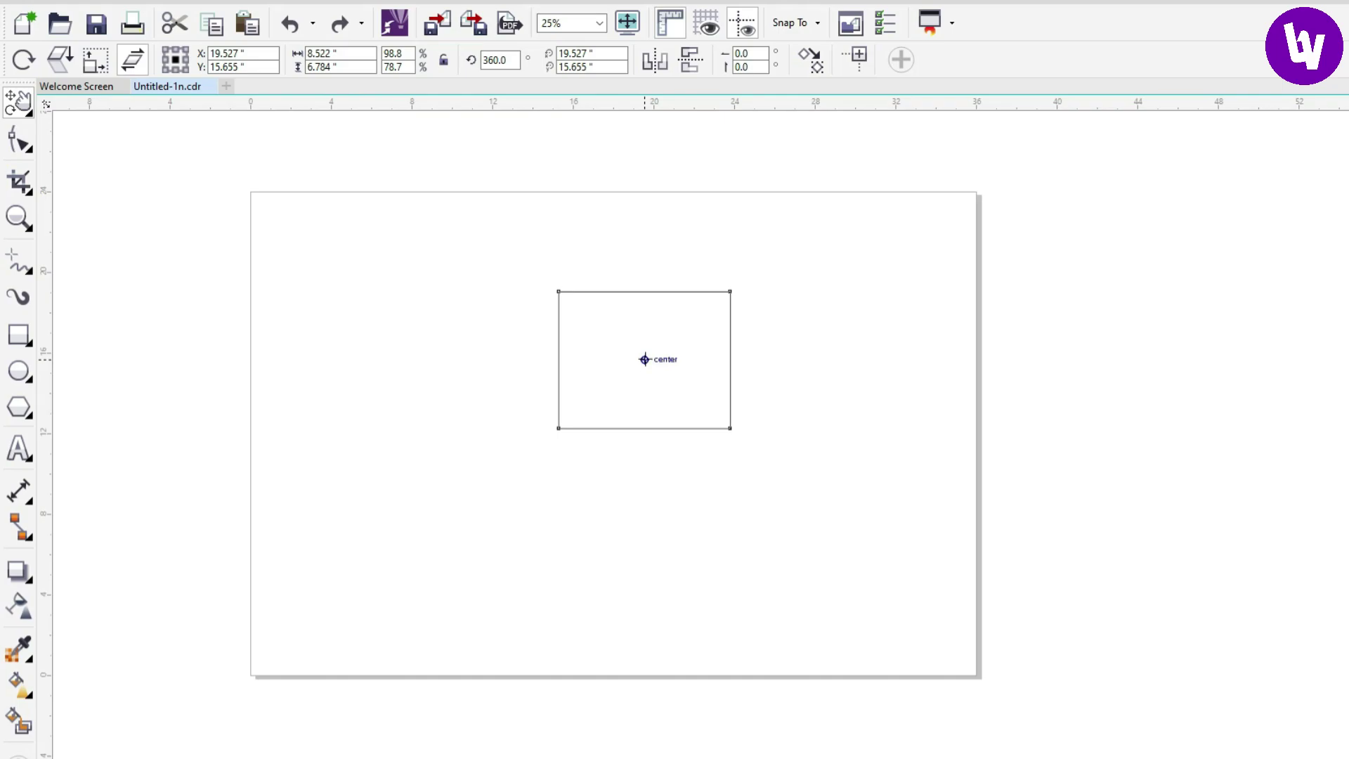
scroll(644, 359, up, 2)
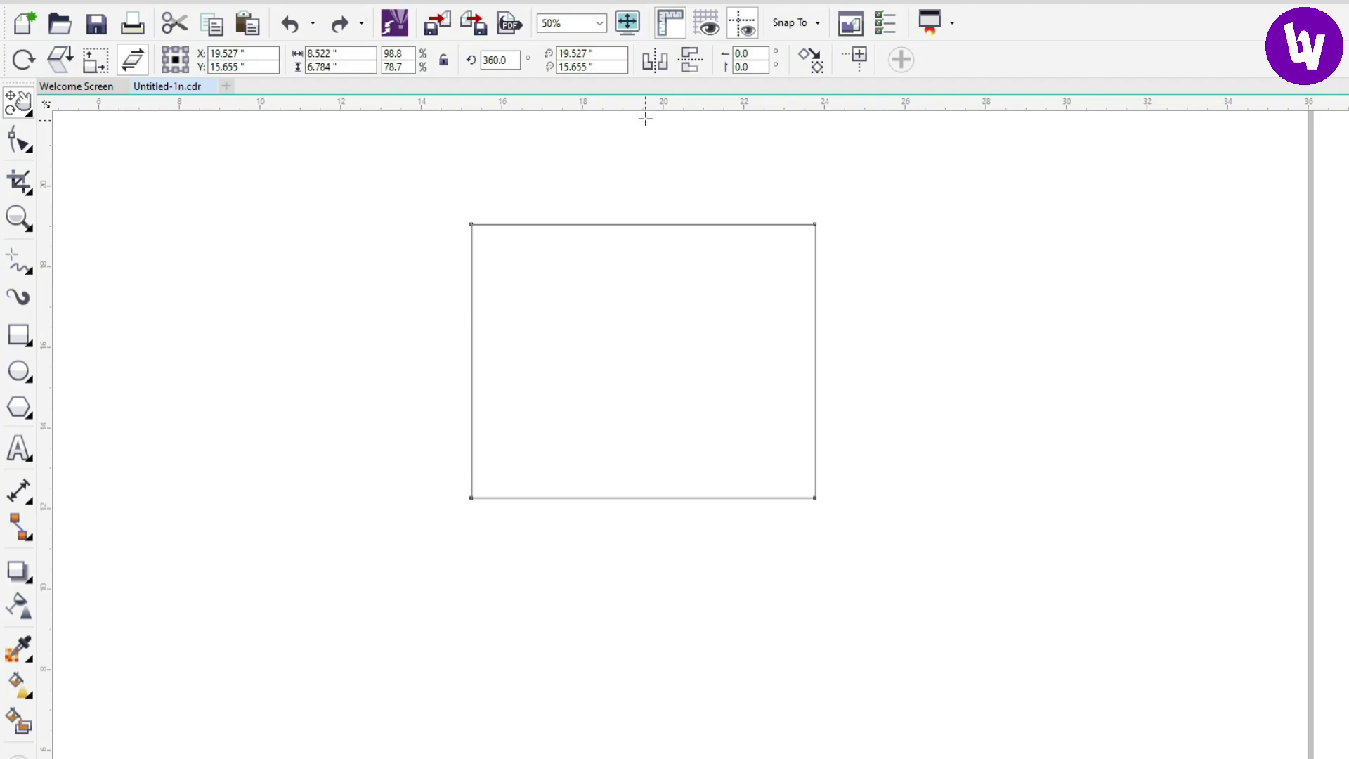
scroll(645, 116, up, 1)
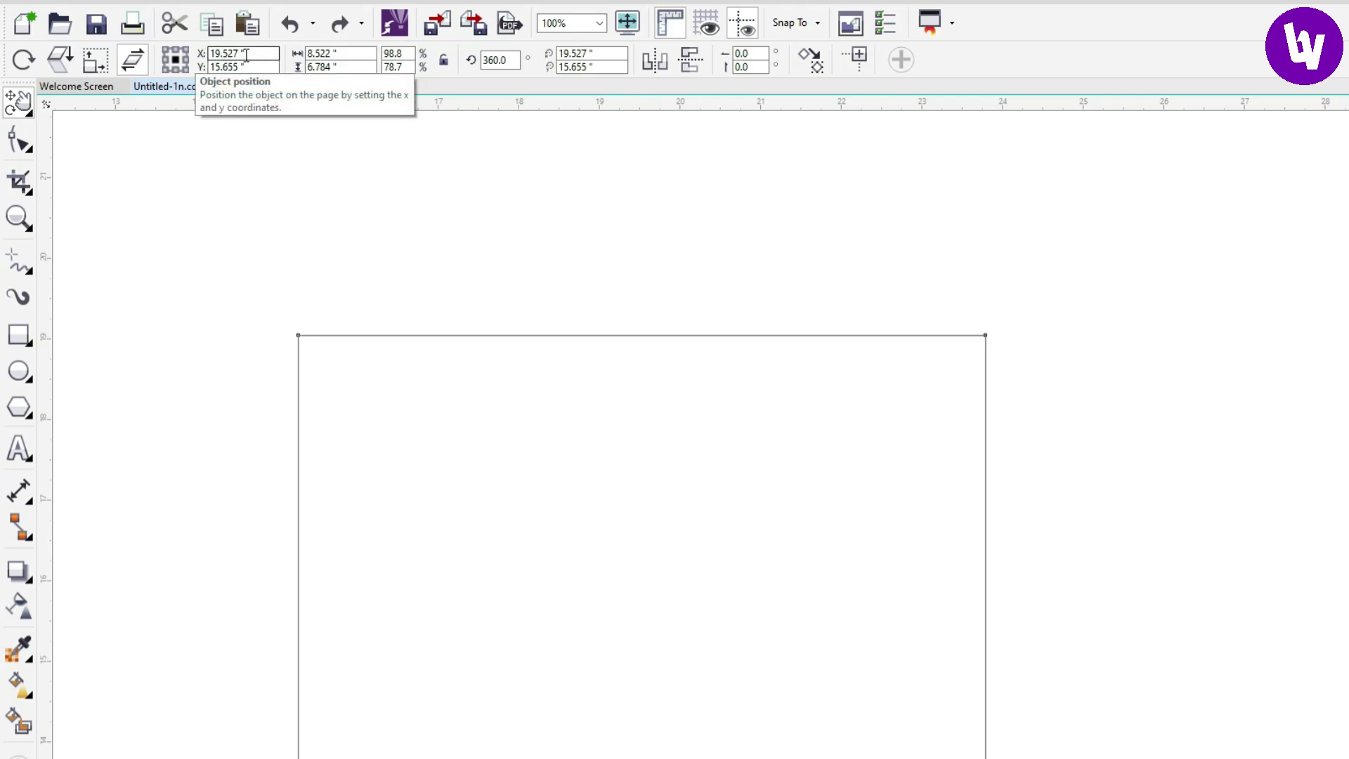
scroll(655, 139, down, 1)
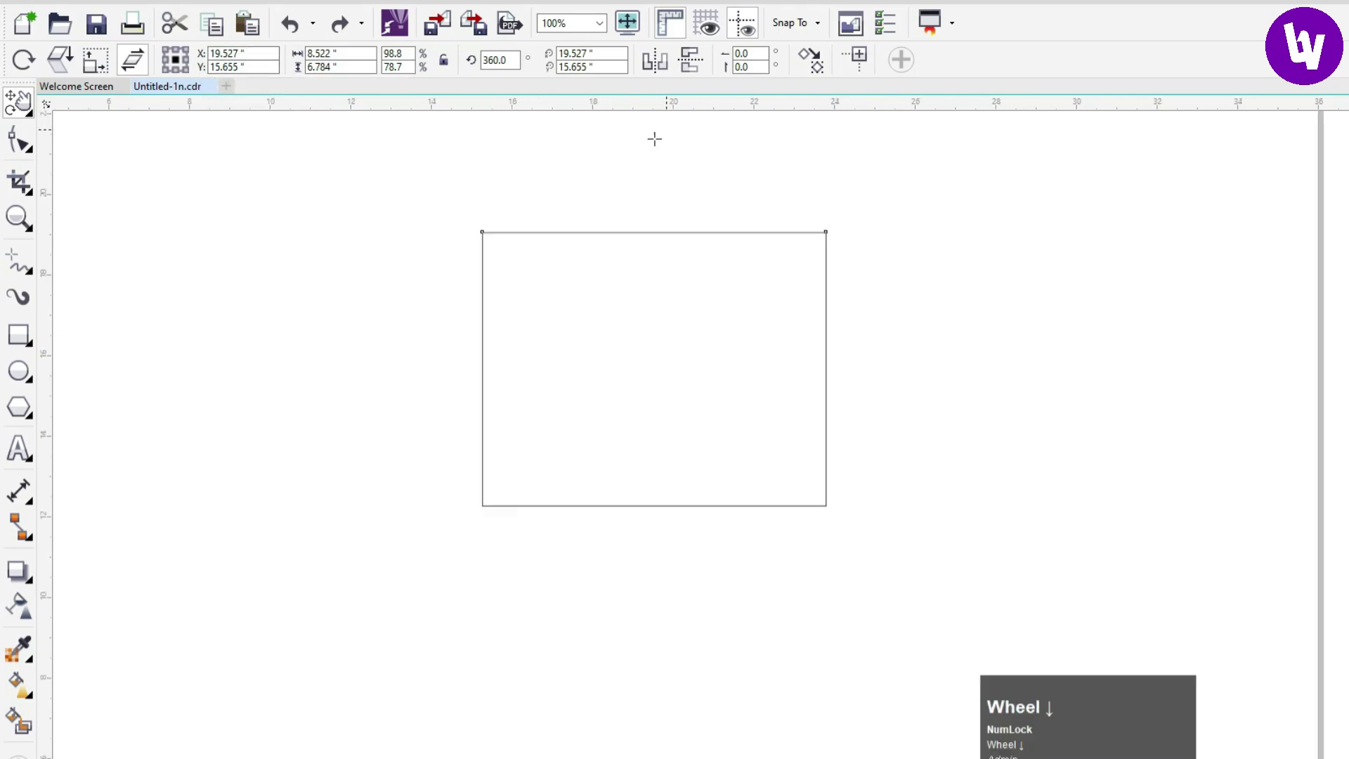
scroll(655, 139, down, 1)
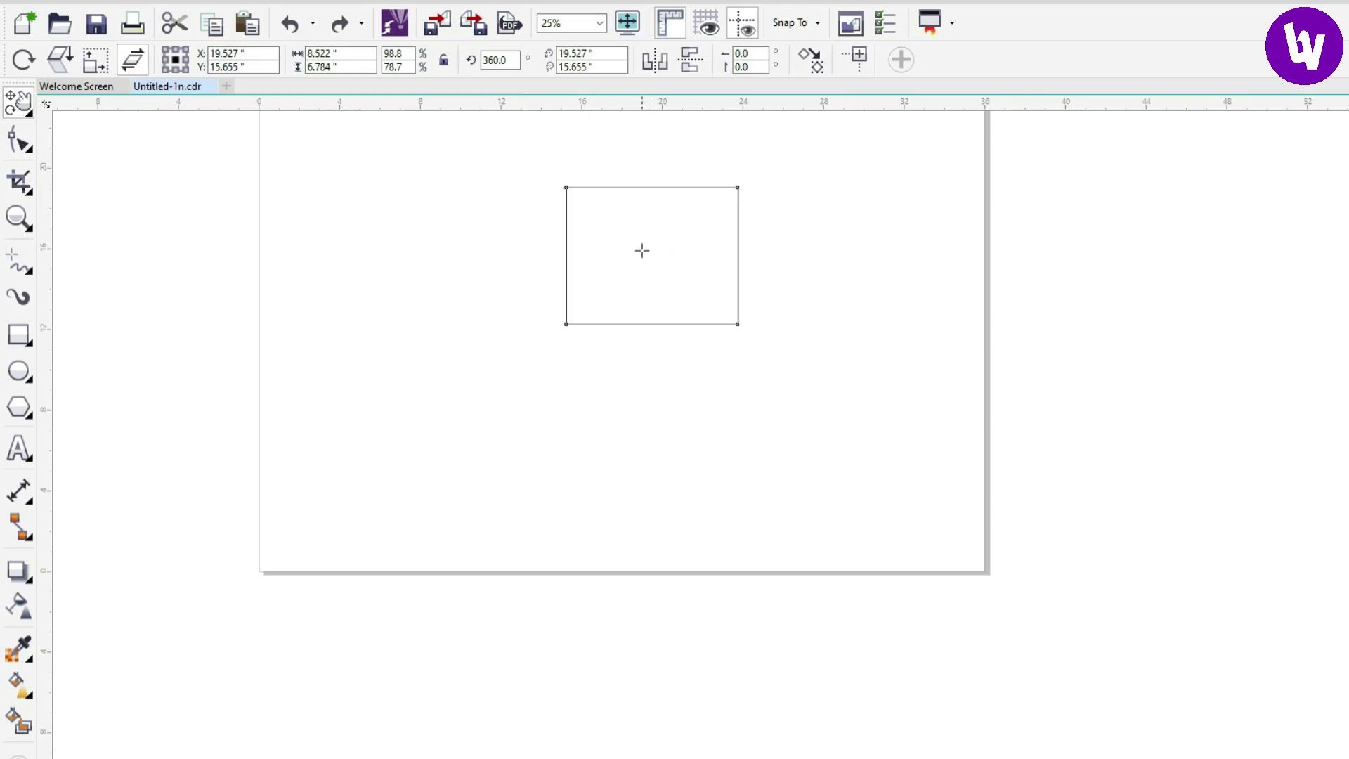
scroll(652, 255, up, 1)
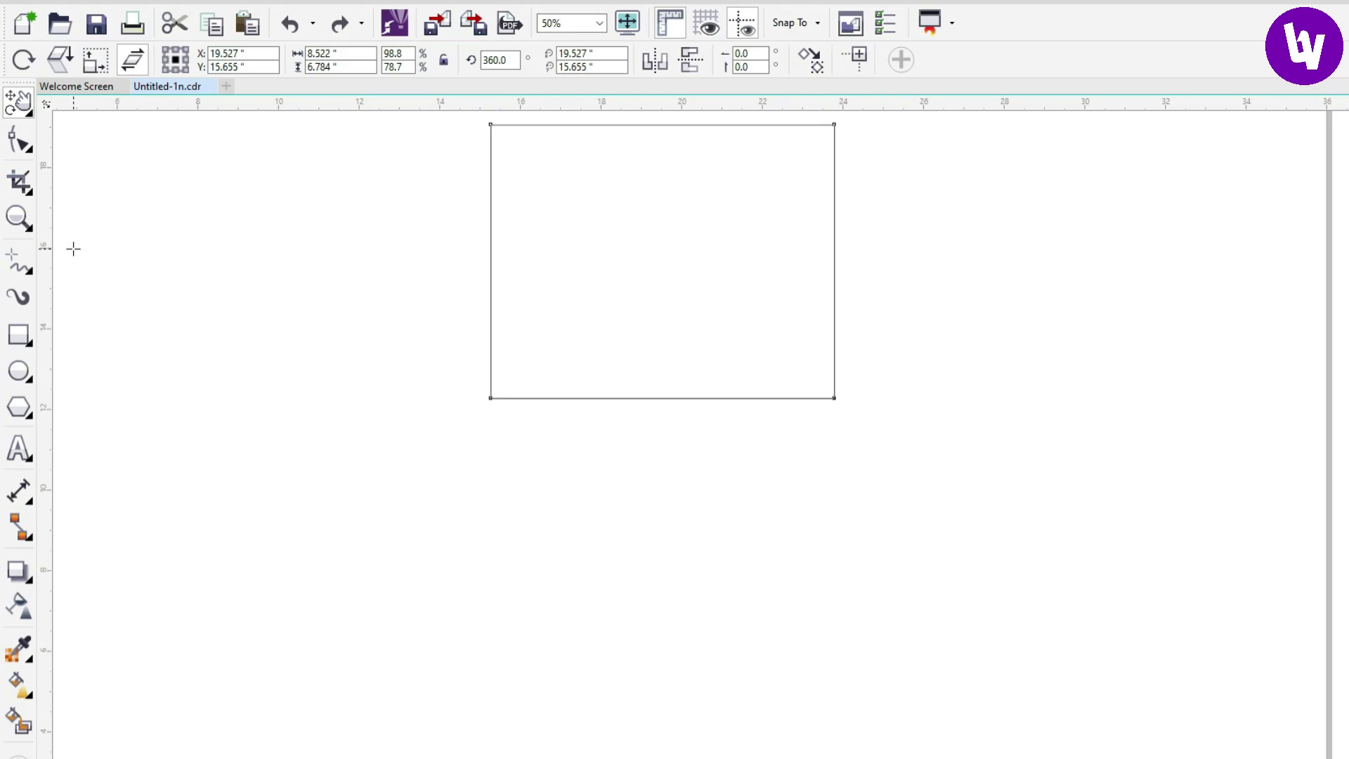
scroll(59, 251, up, 1)
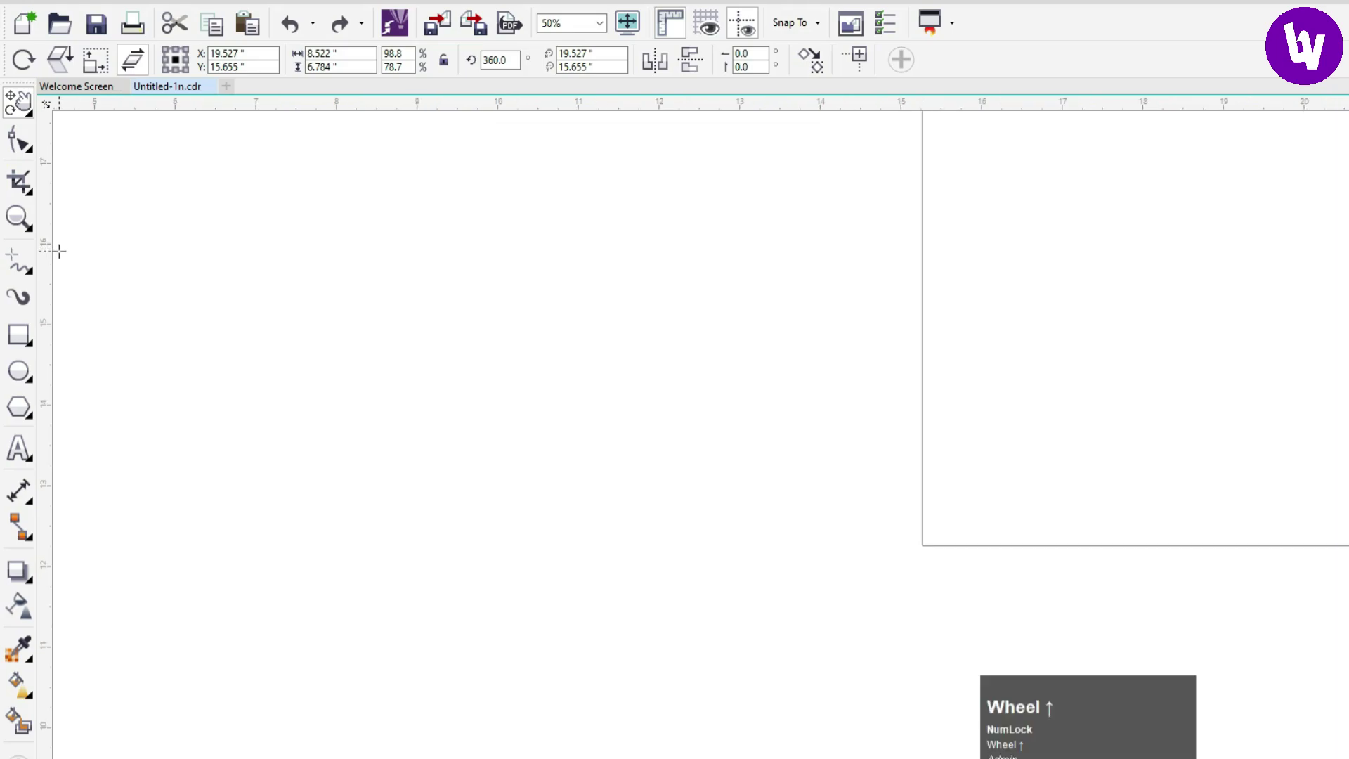
Set the rectangle's object origin to its top-left corner and inspect the X and Y position values
scroll(58, 251, up, 1)
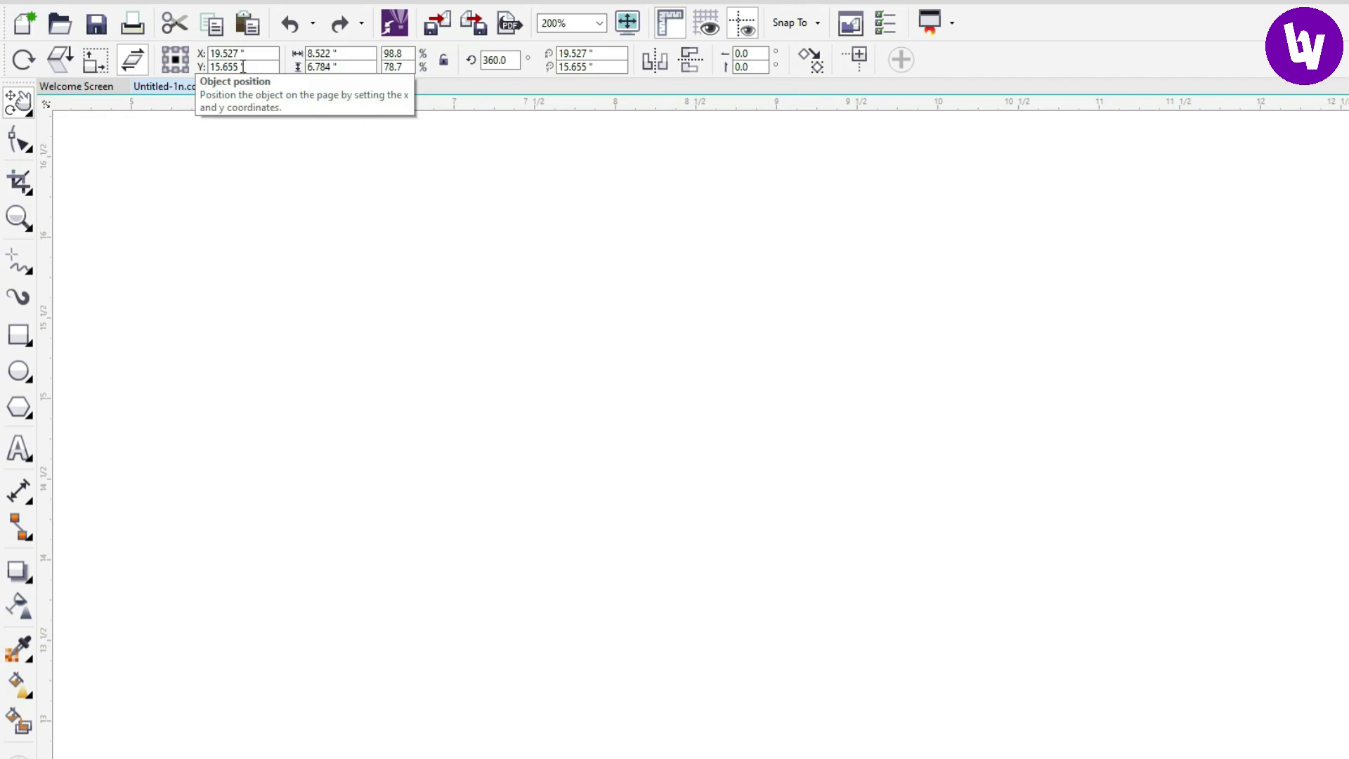
scroll(244, 280, down, 1)
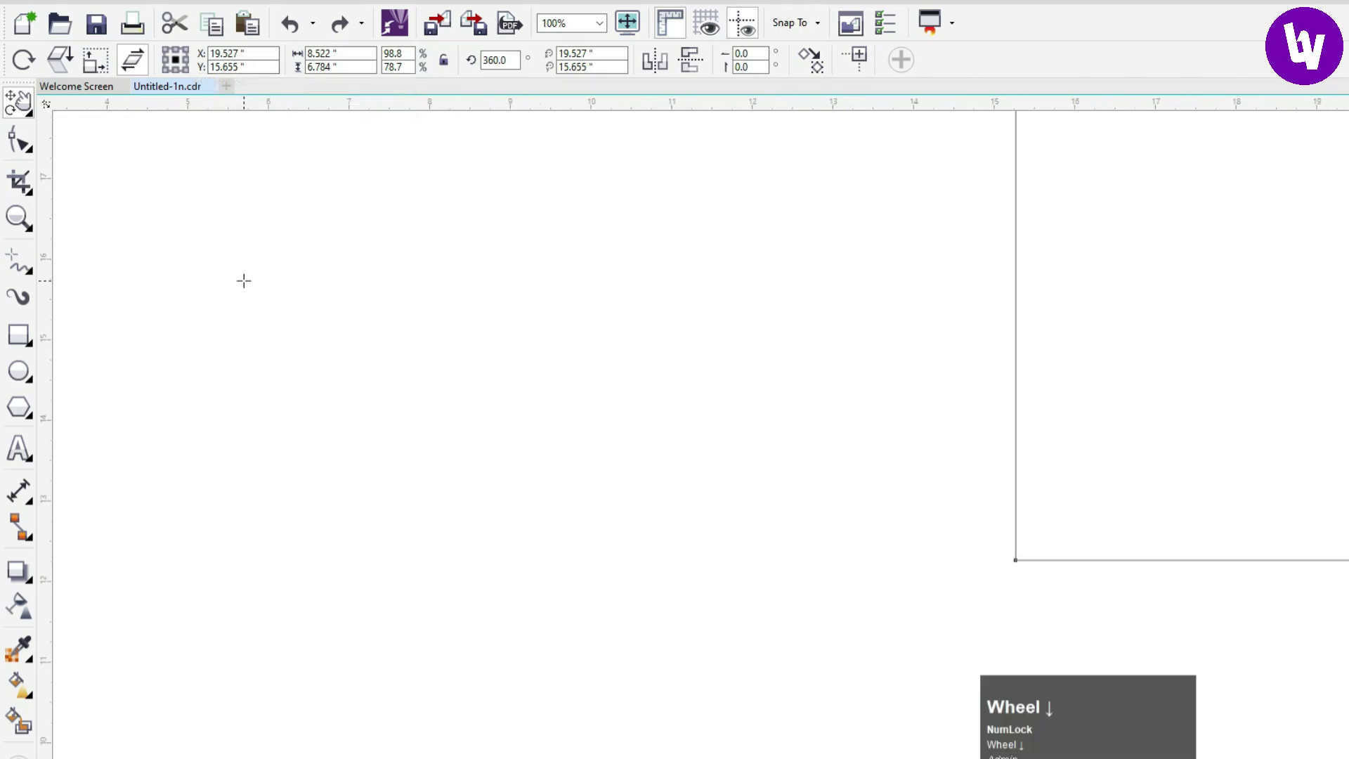
click(169, 54)
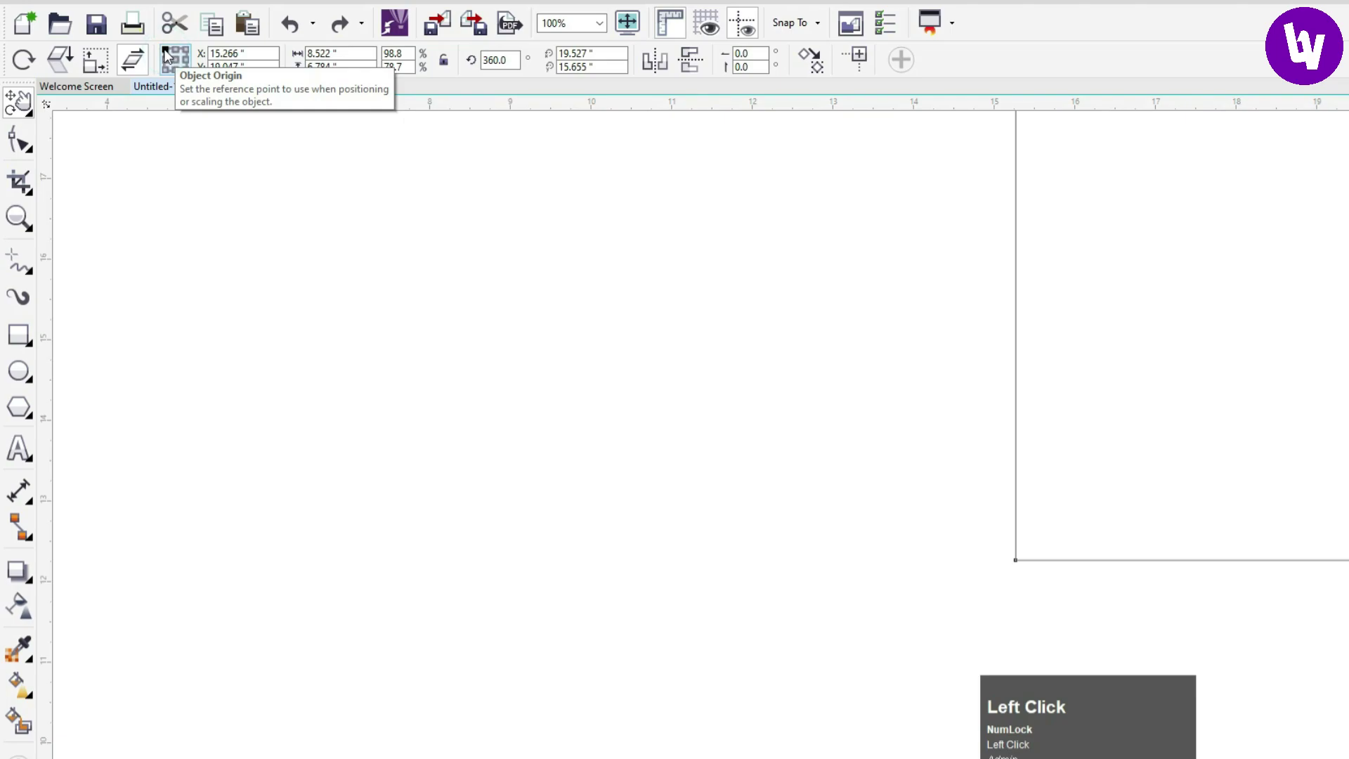
click(227, 54)
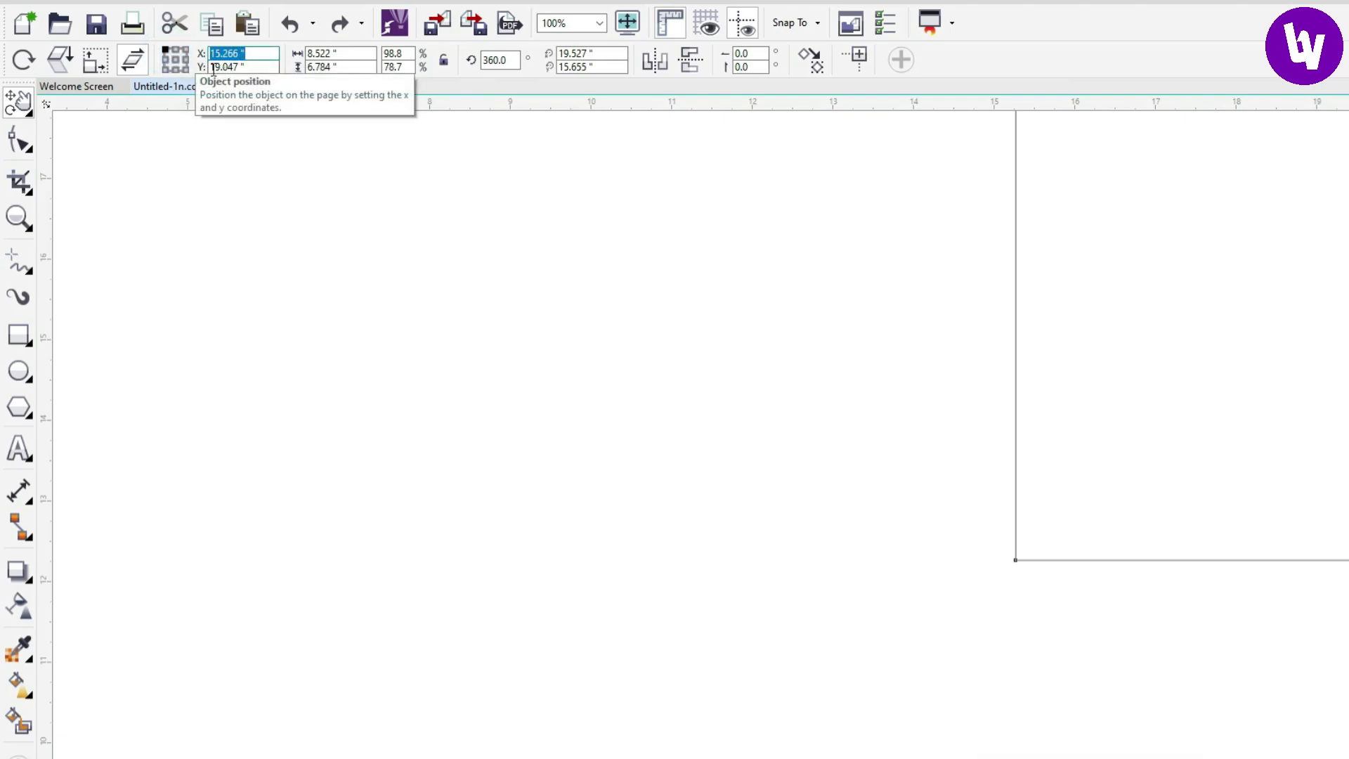
click(609, 314)
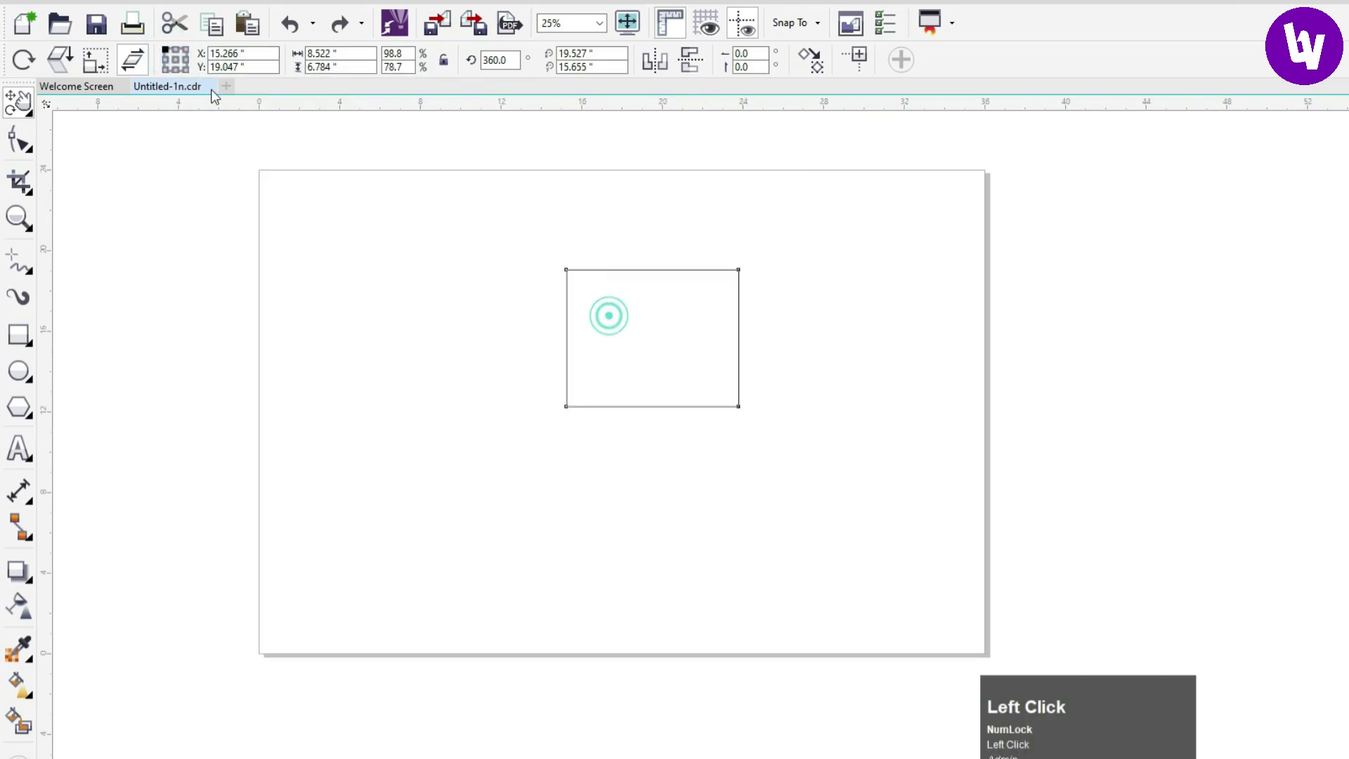
drag(211, 54, 245, 63)
click(243, 64)
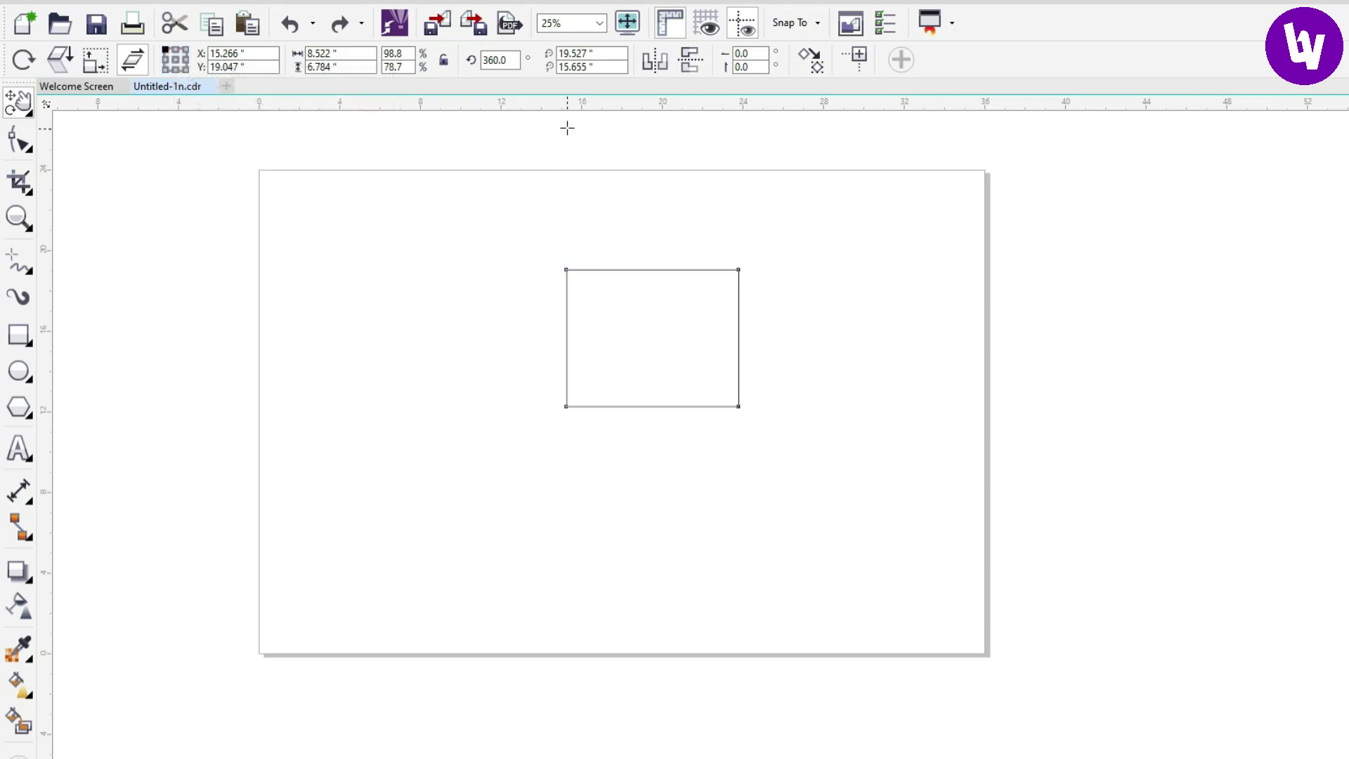
Compare the rectangle's top-left corner with the horizontal and vertical rulers to check its X and Y position
scroll(564, 109, up, 1)
scroll(564, 109, up, 1)
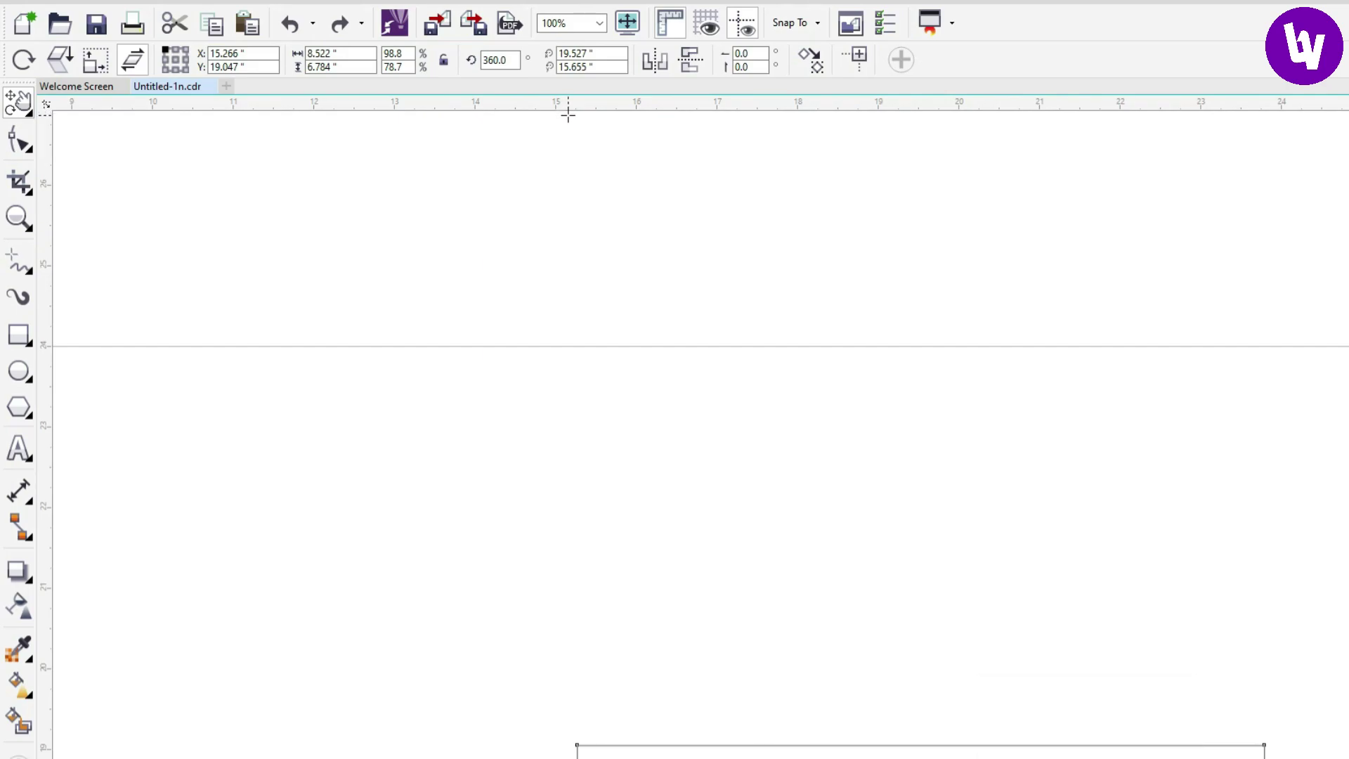
scroll(523, 197, down, 1)
key(Num_Lock)
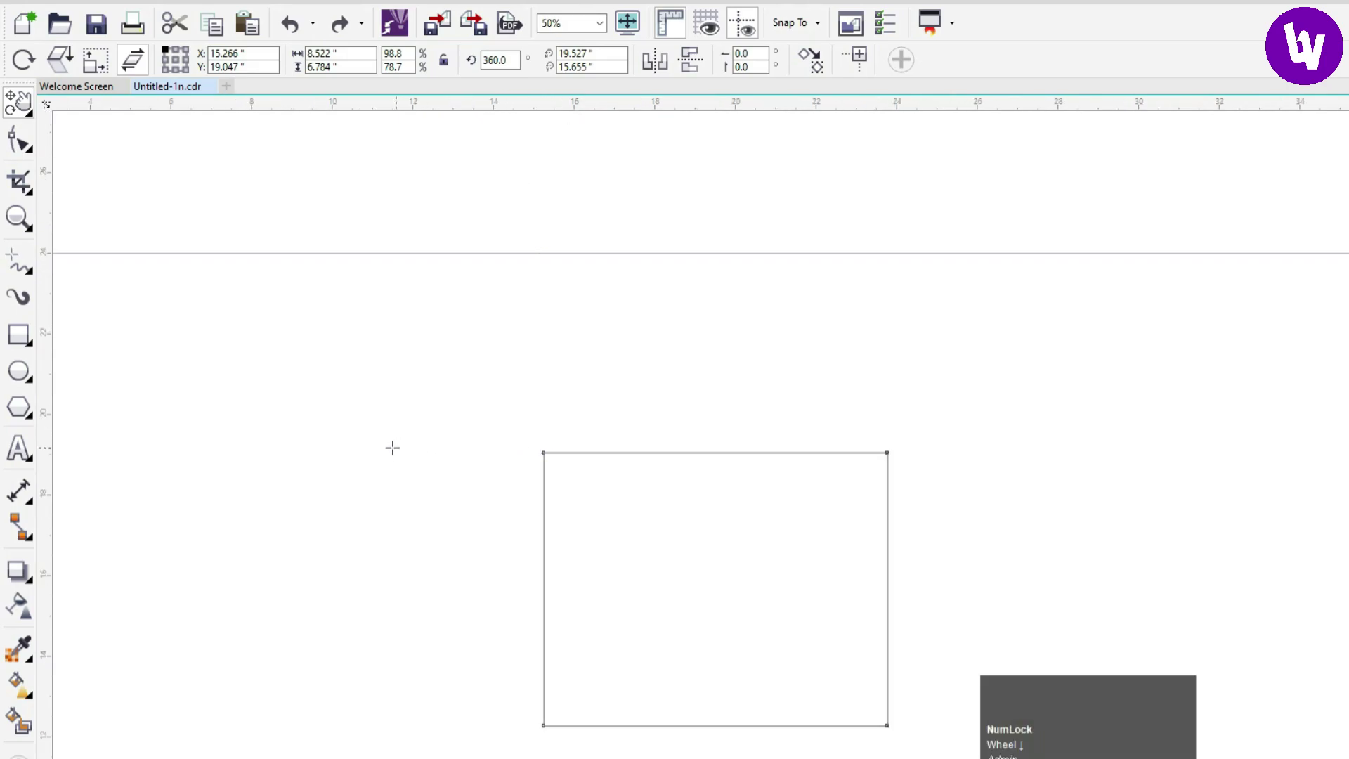
scroll(56, 439, up, 2)
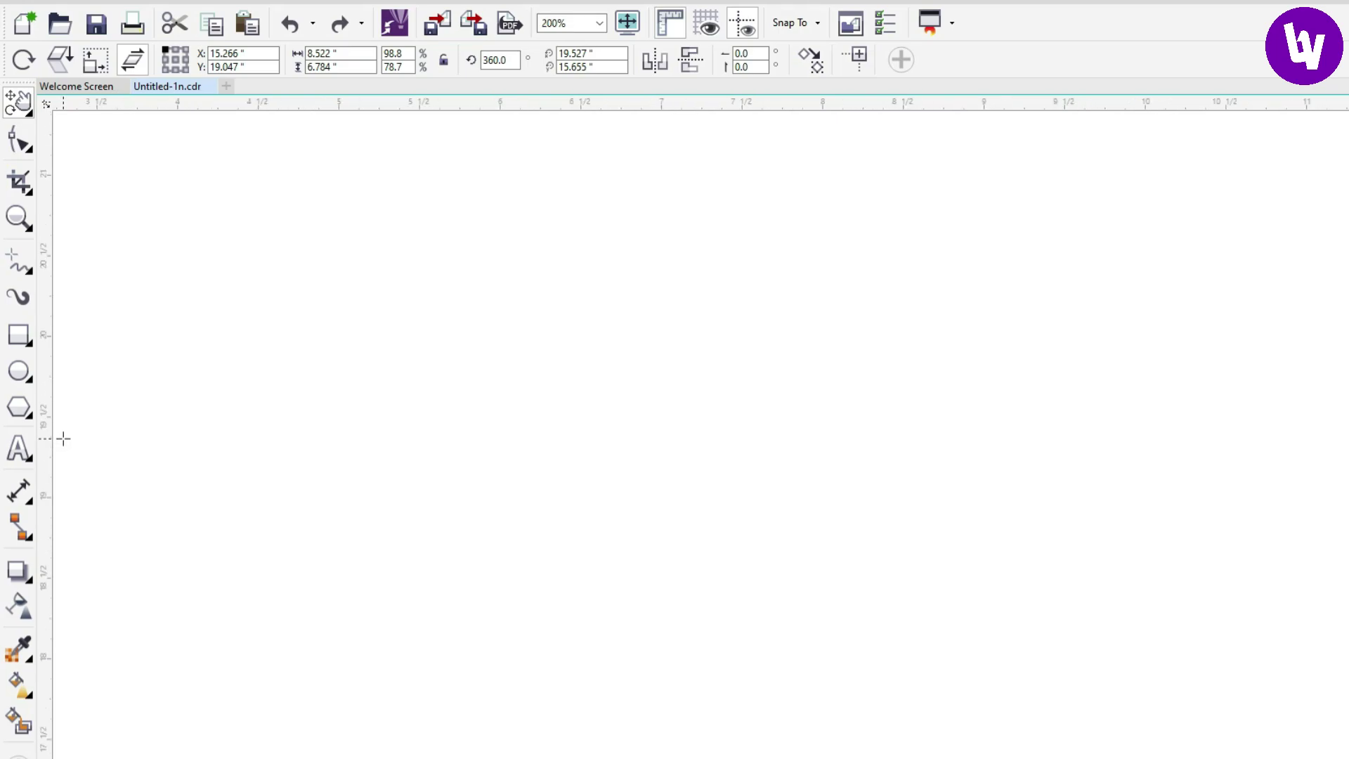
scroll(64, 437, down, 1)
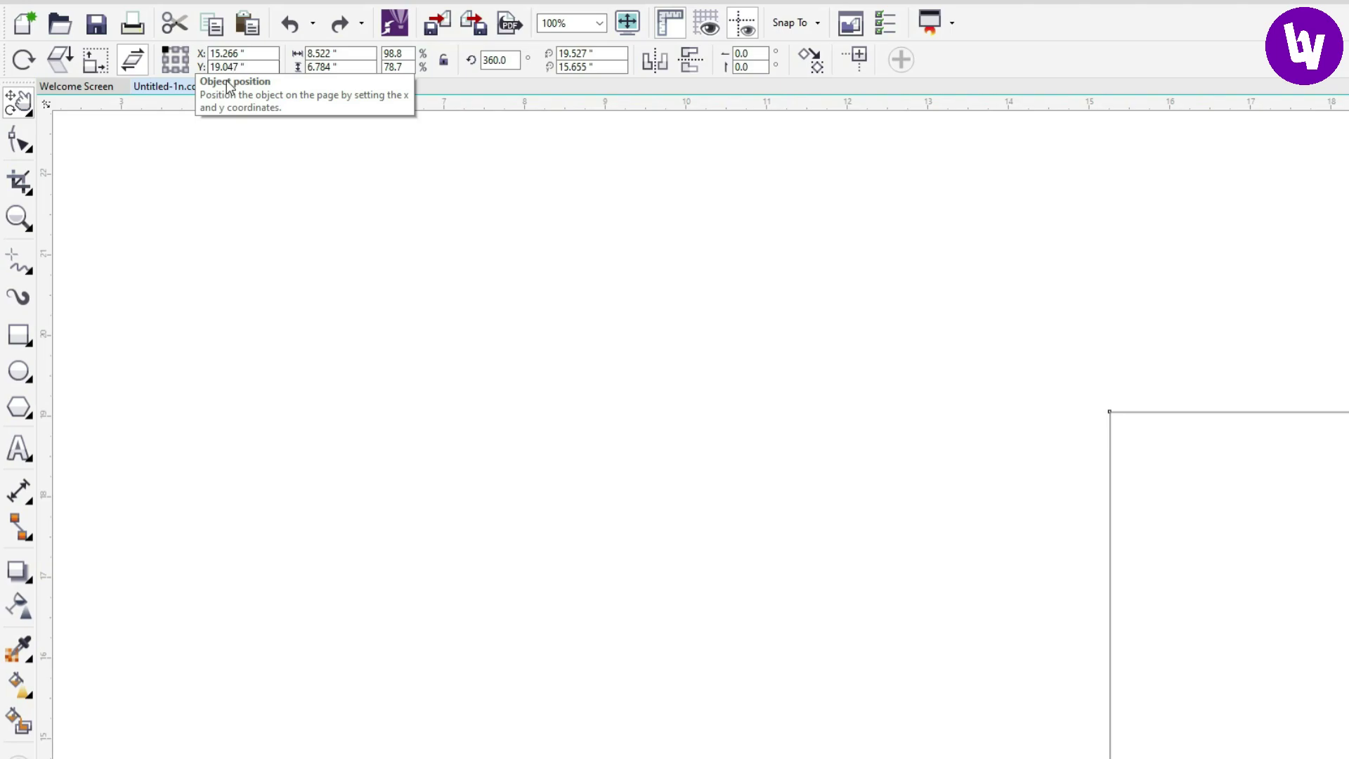
Set the rectangle's object origin to its bottom-right corner and inspect the corner's position coordinates
click(184, 70)
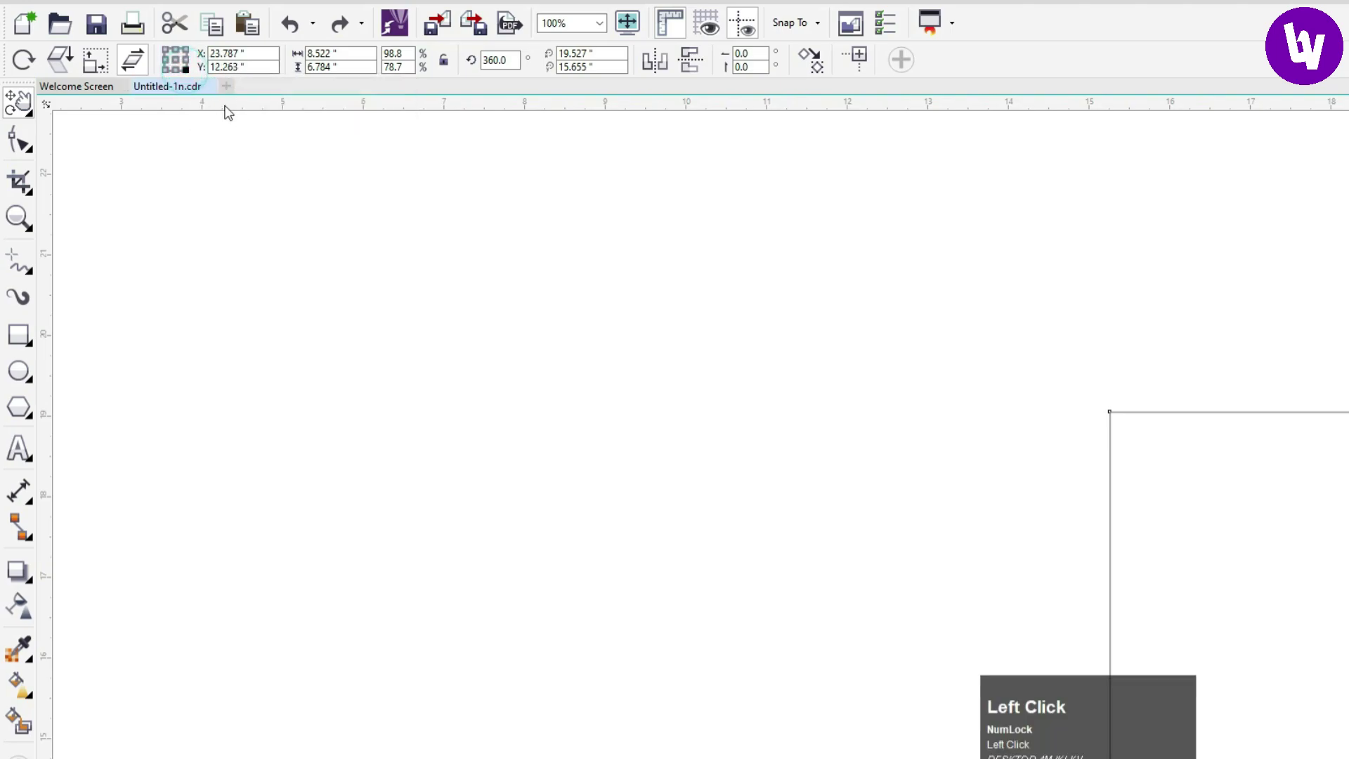
click(226, 53)
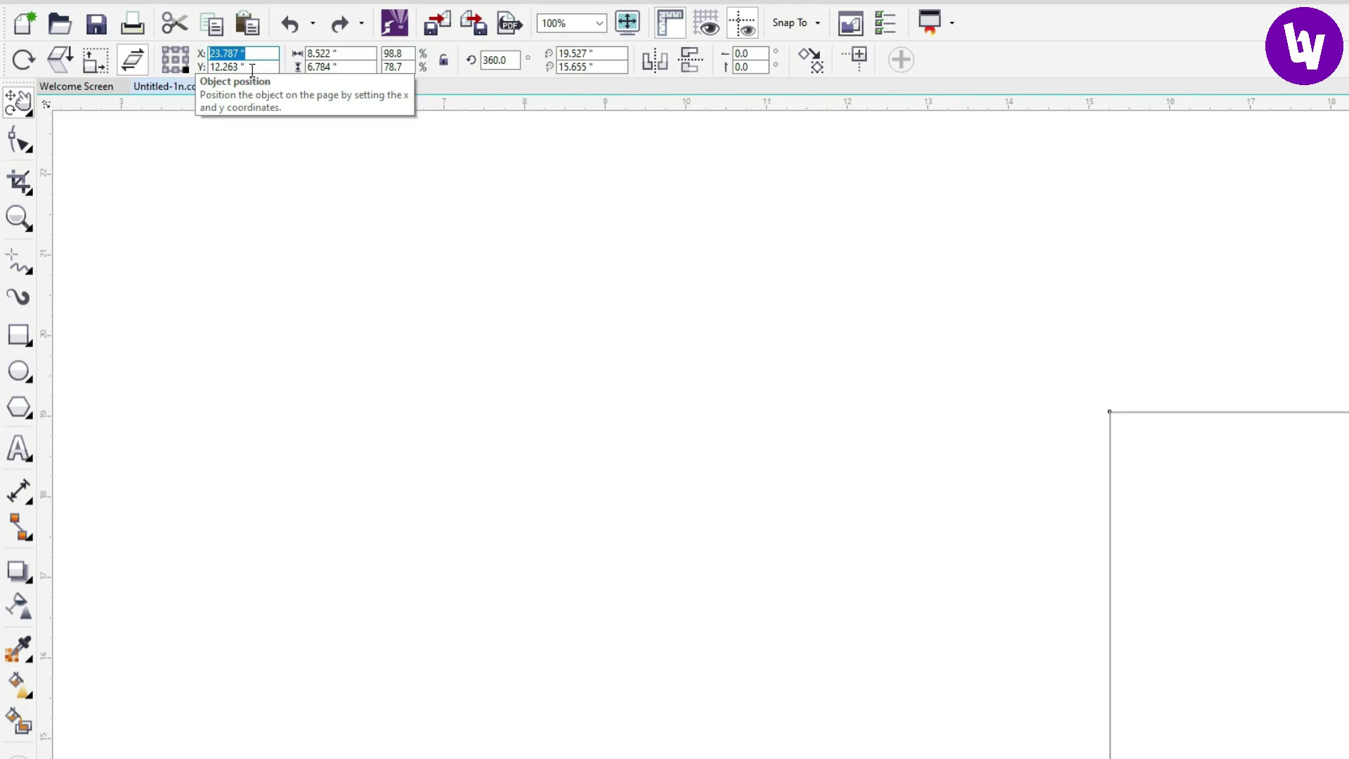
scroll(531, 307, down, 2)
scroll(560, 306, up, 1)
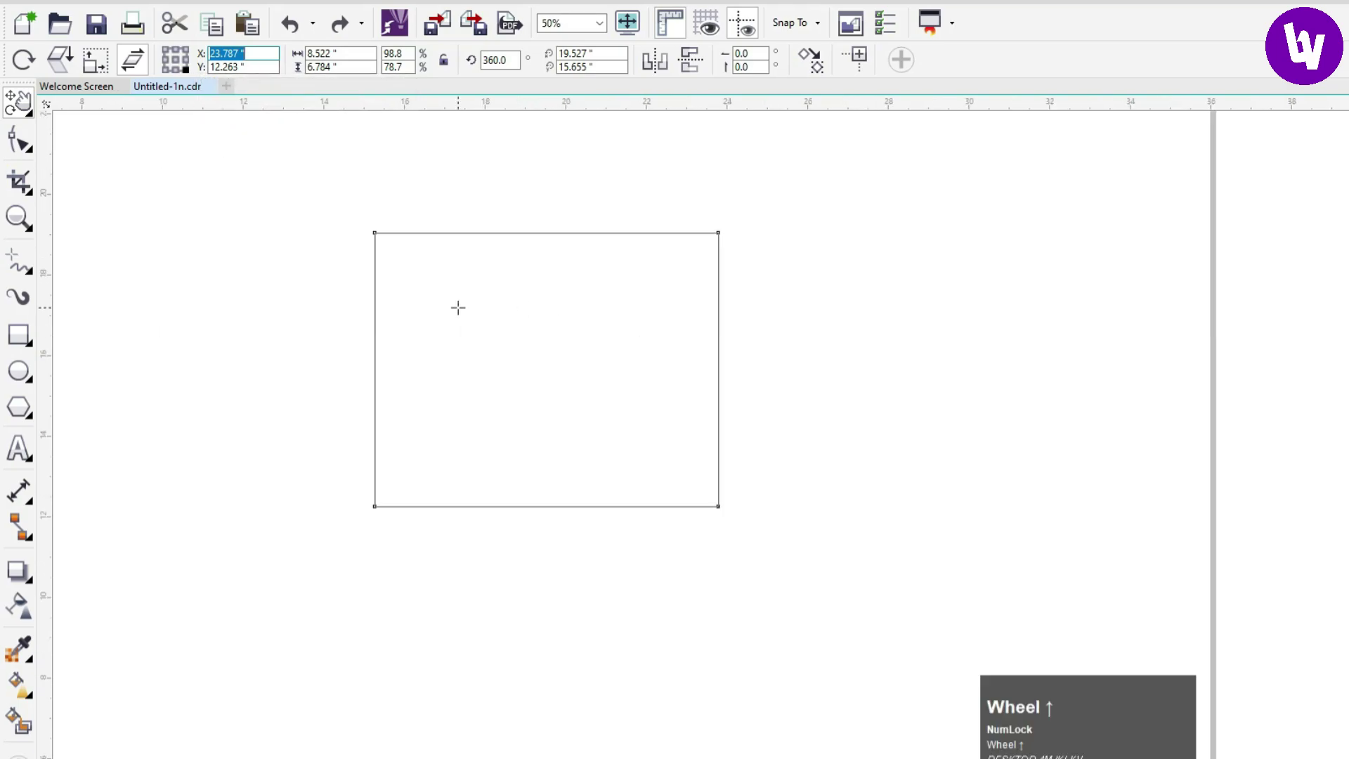
Inspect the rectangle's width and height, and try stretching its right side outward with the Pick tool
click(332, 2)
click(266, 221)
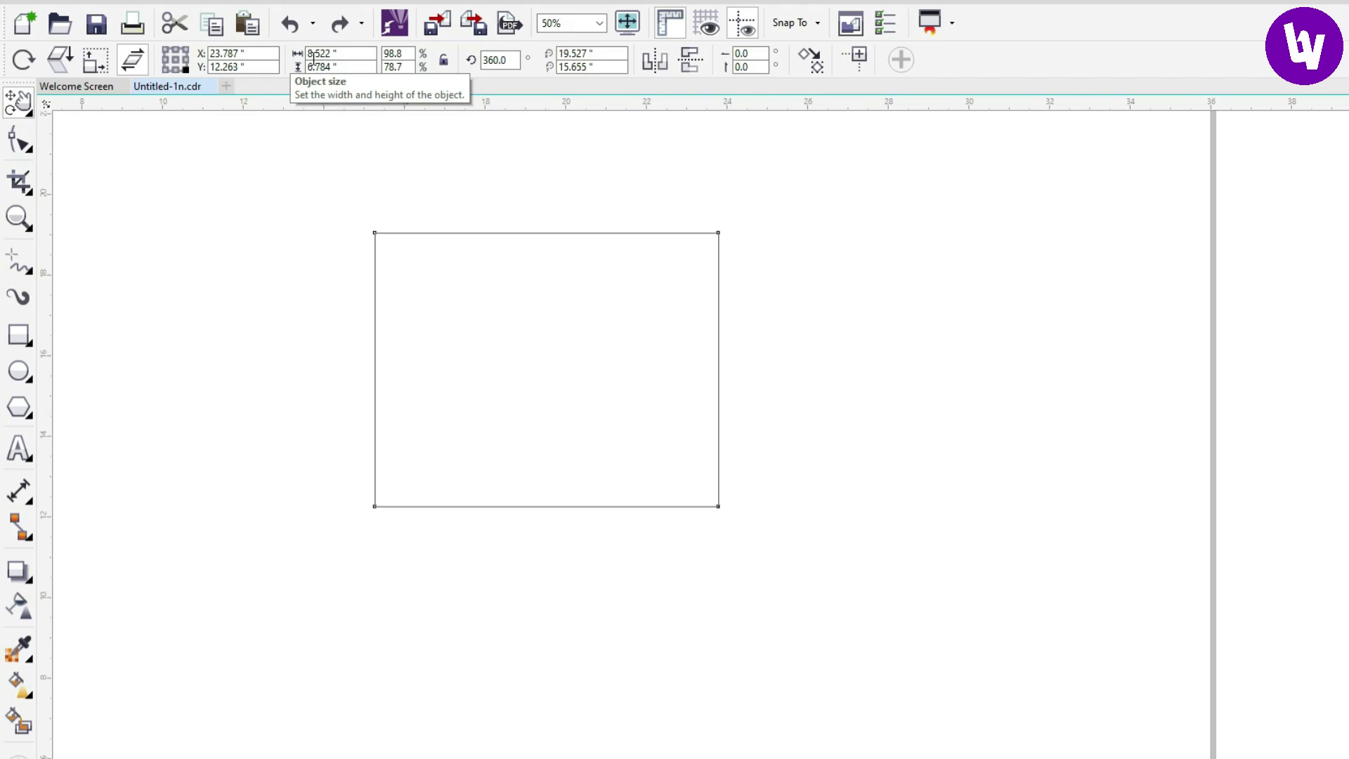
click(488, 301)
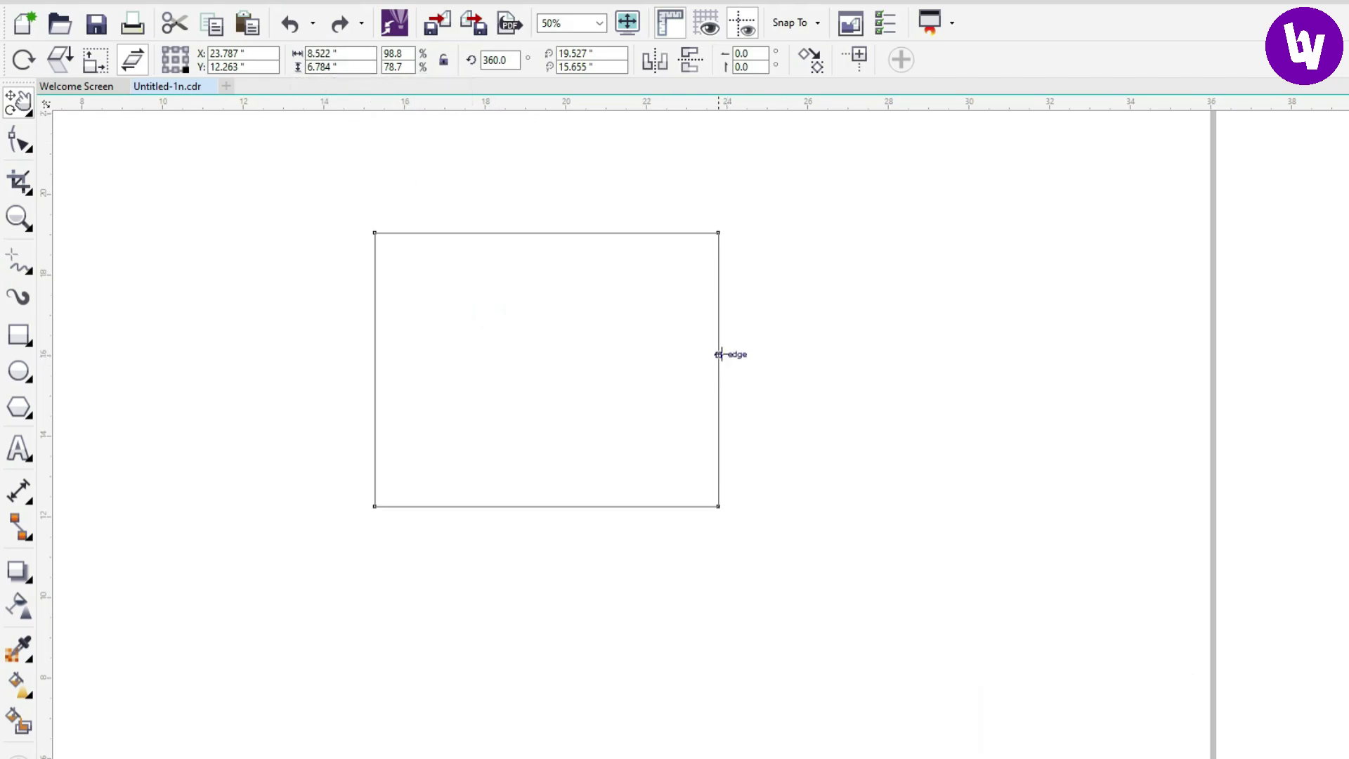
click(28, 111)
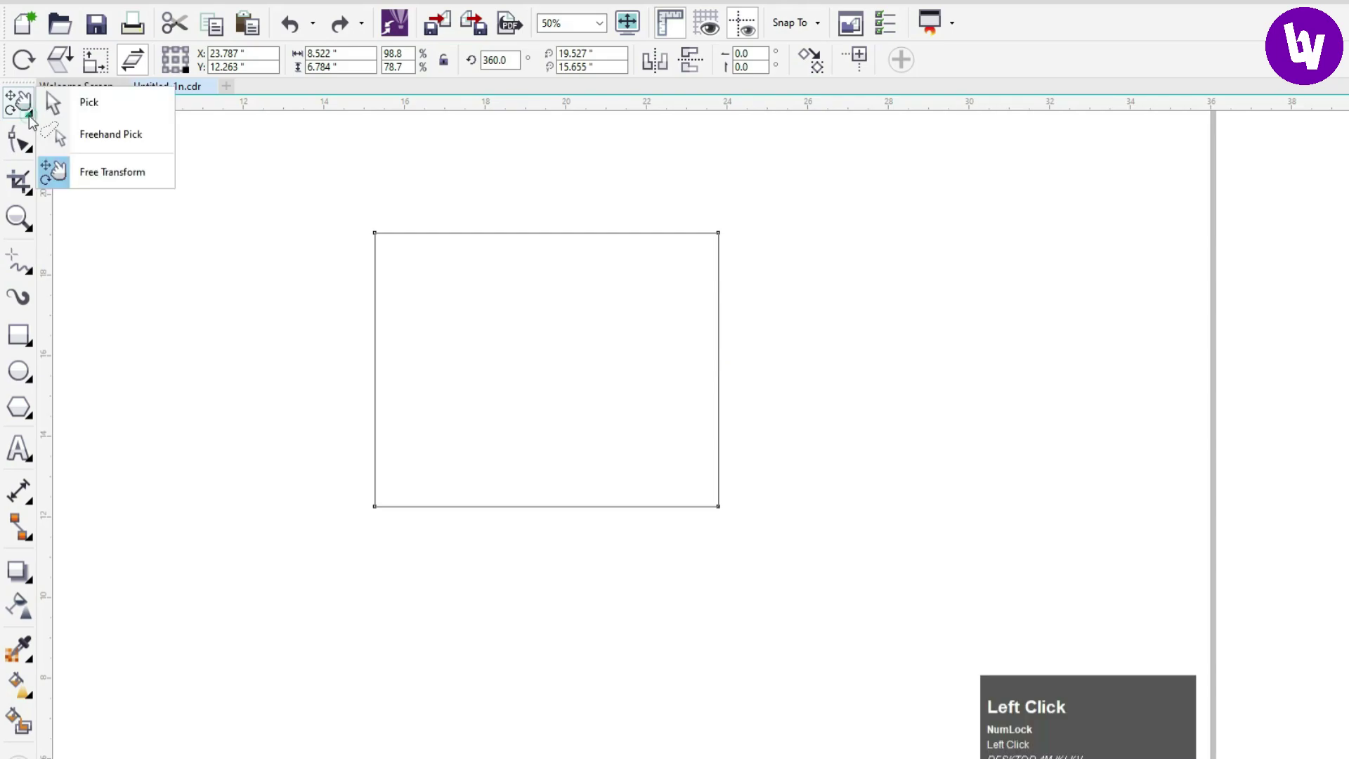
click(70, 106)
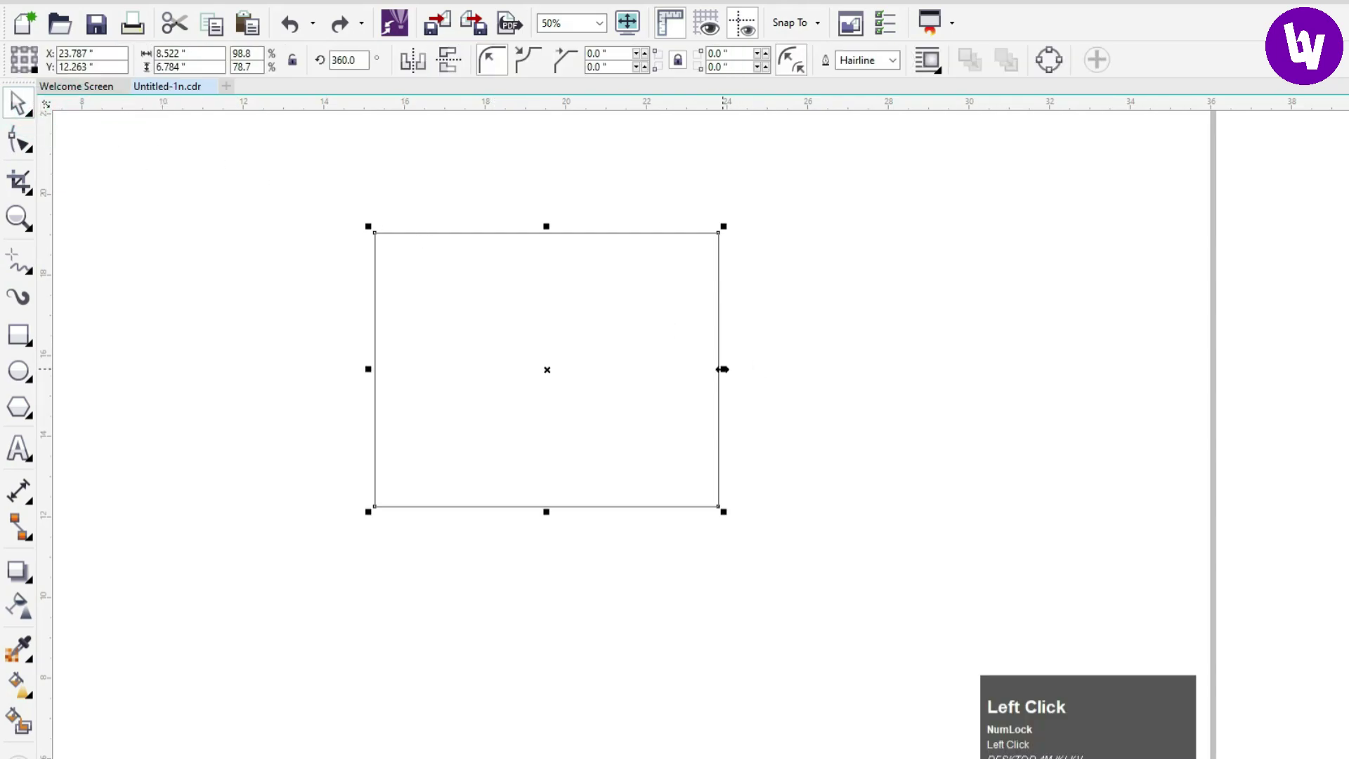
drag(723, 367, 763, 366)
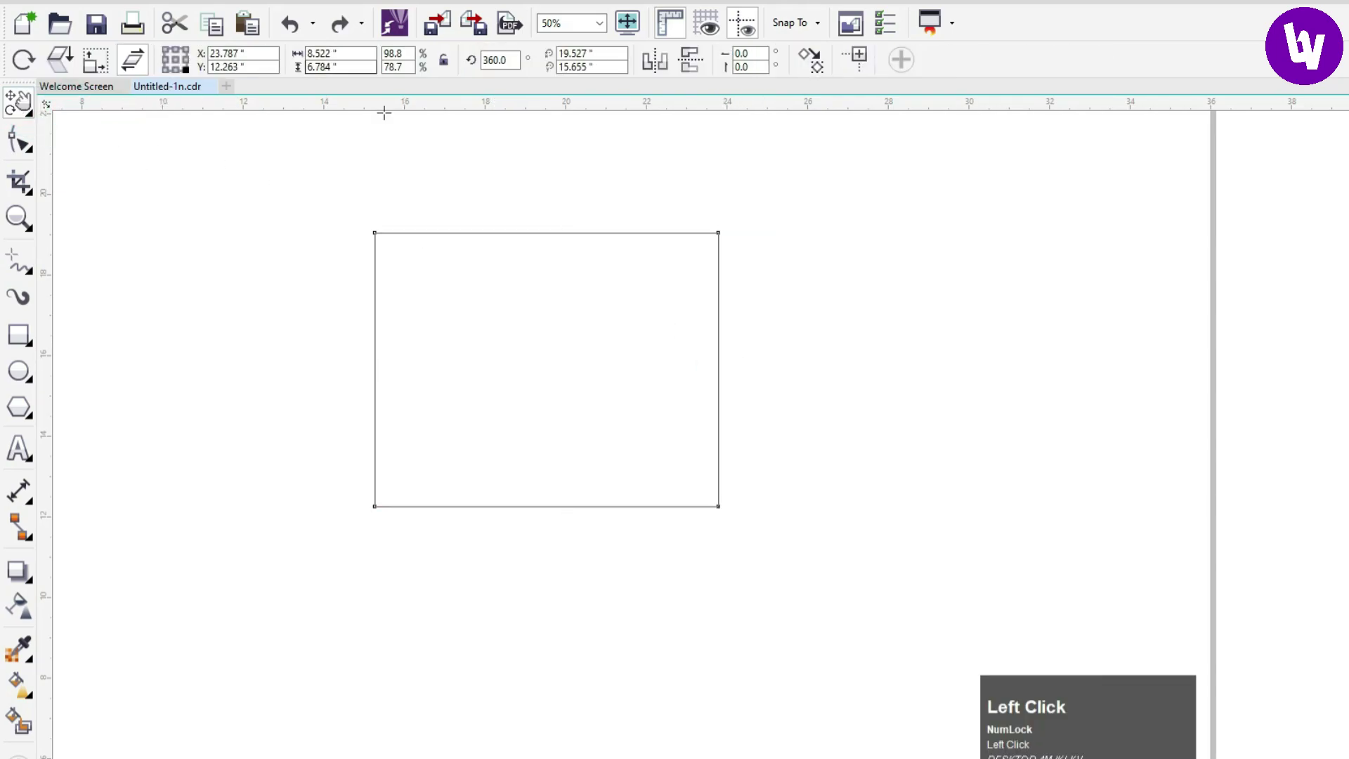
Try skewing the rectangle from its top-right corner node with Free Skew, and undo the skew
click(484, 274)
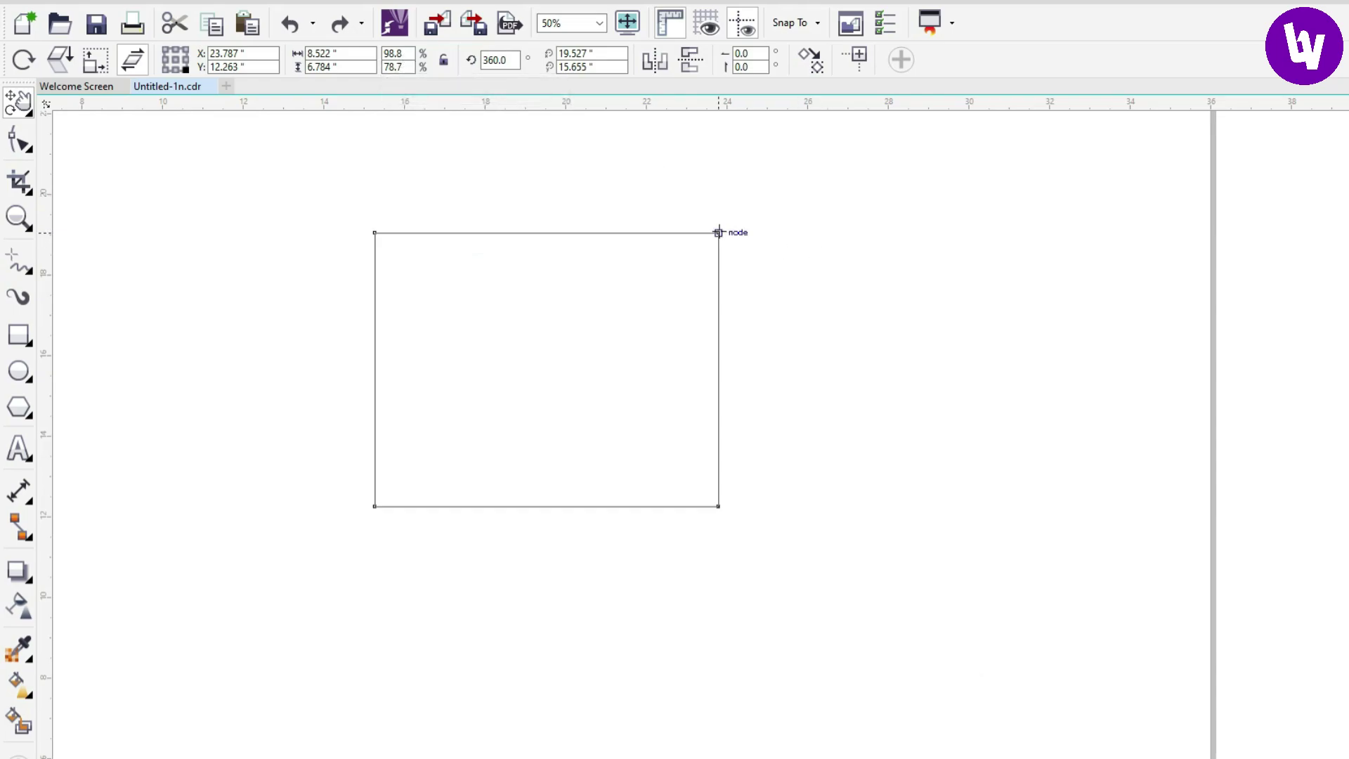
mouse_move(718, 232)
mouse_down()
mouse_move(735, 213)
mouse_move(736, 234)
mouse_up()
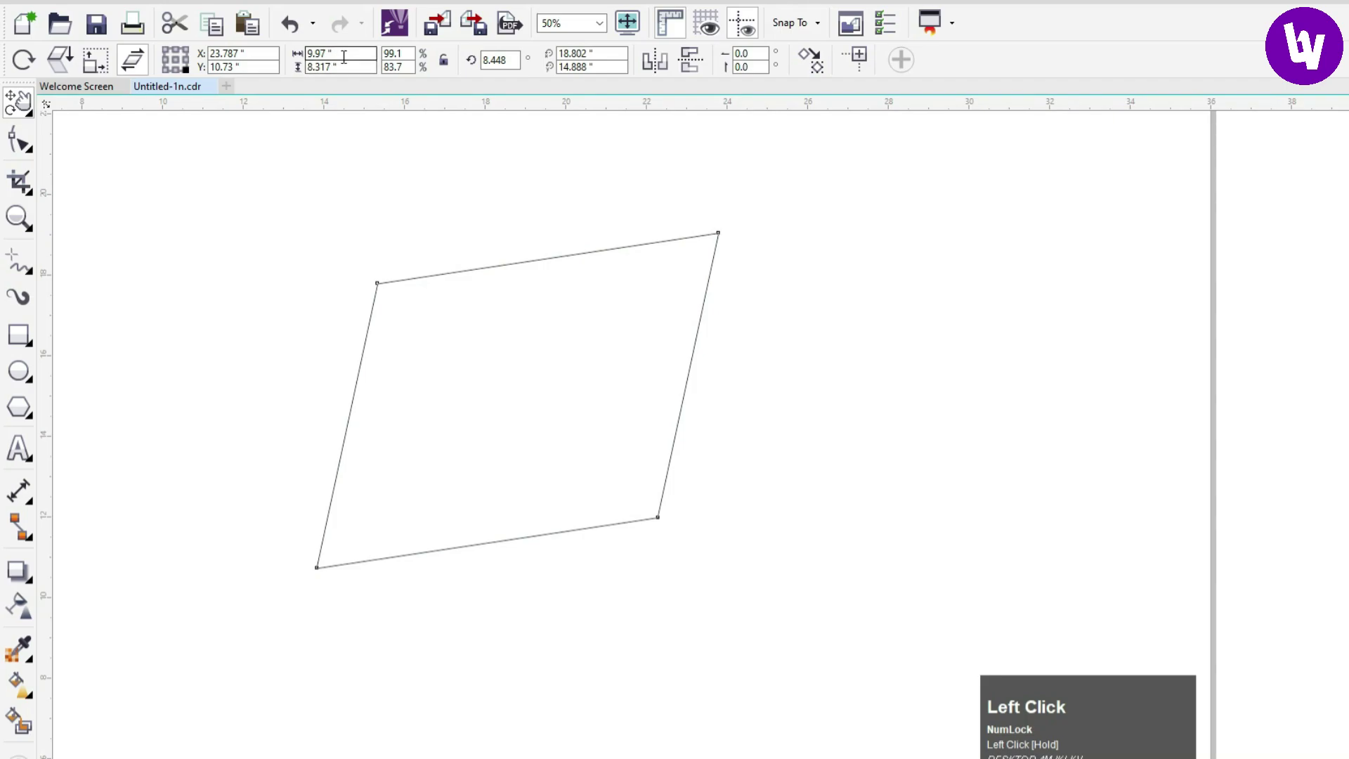
key(ctrl+z)
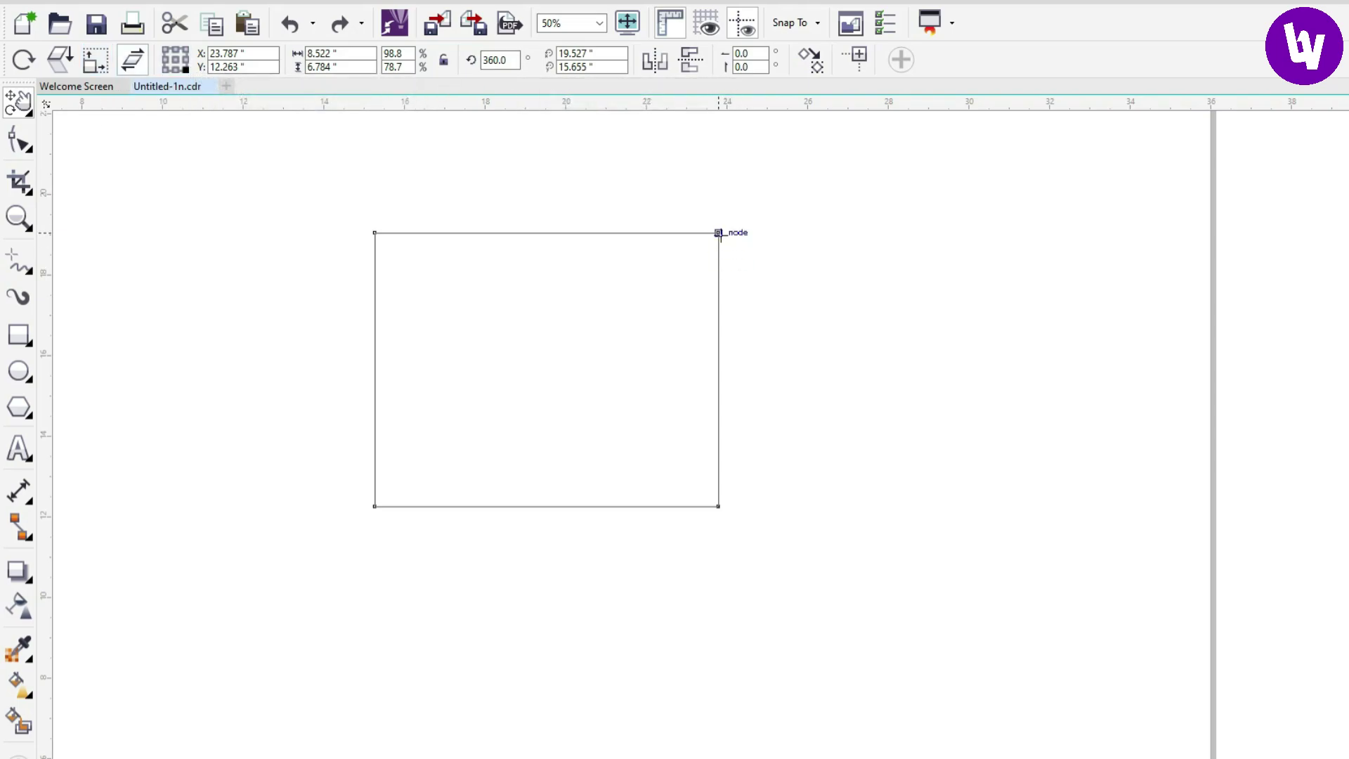
Try rotating the original rectangle by setting its angle of rotation to 90°, and undo the rotation
click(485, 60)
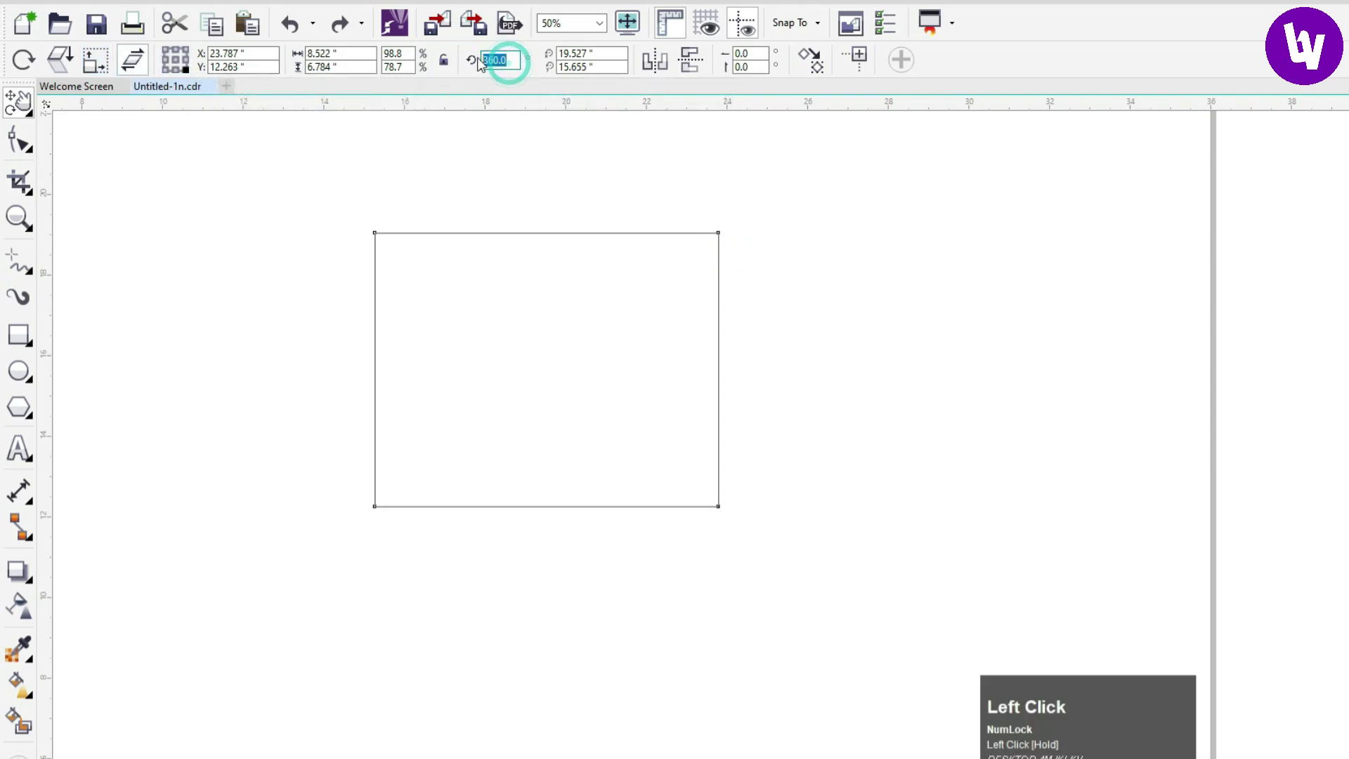
text(90)
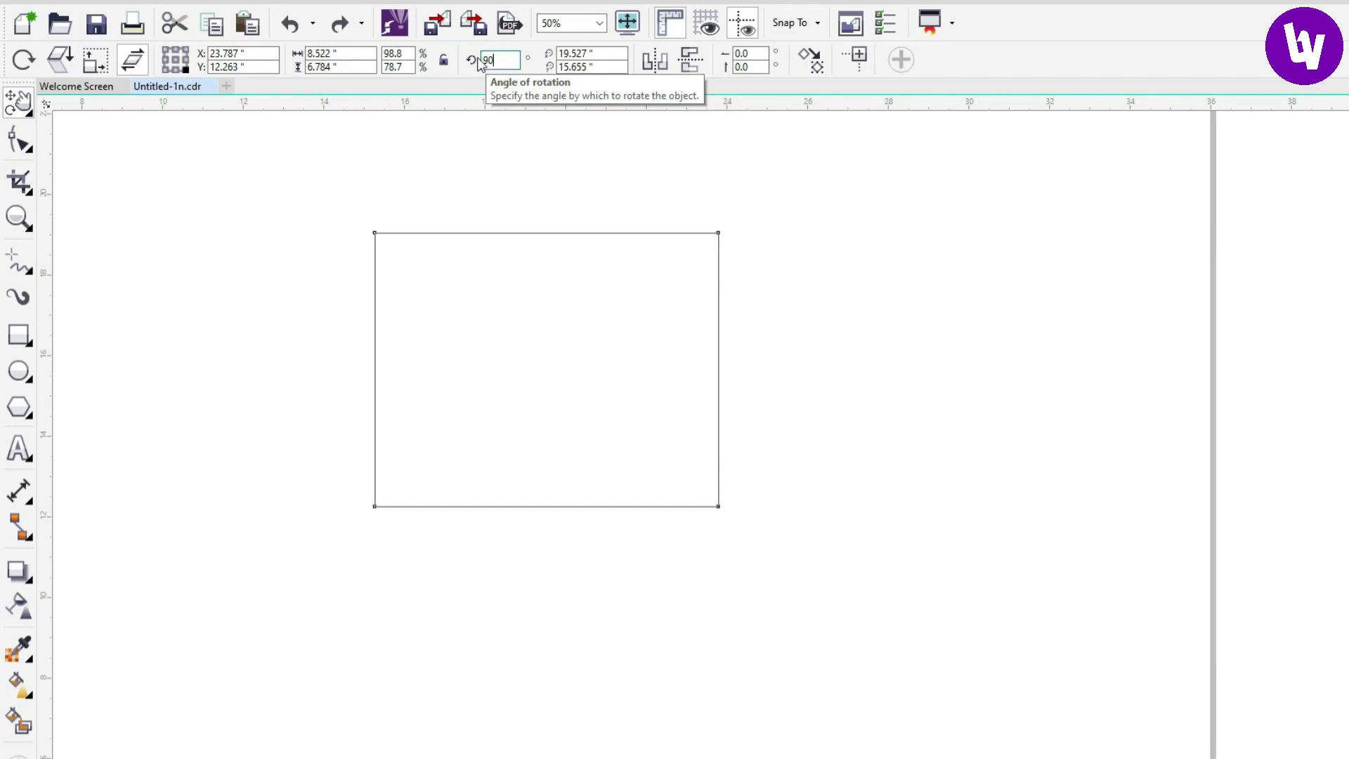
key(Return)
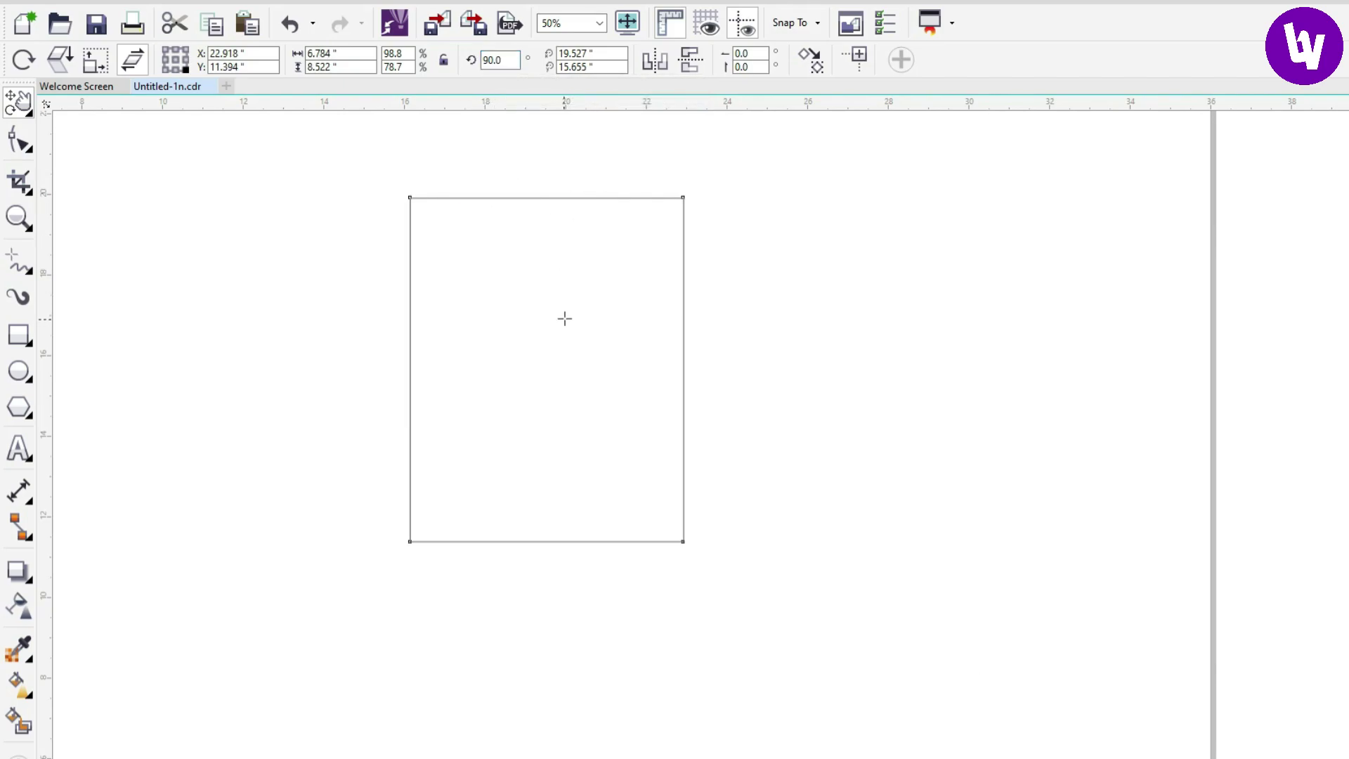
key(ctrl+z)
Replace the rectangle with a new one about 9.27 by 6.4 inches, and return to the Free Transform tool
scroll(580, 67, up, 1)
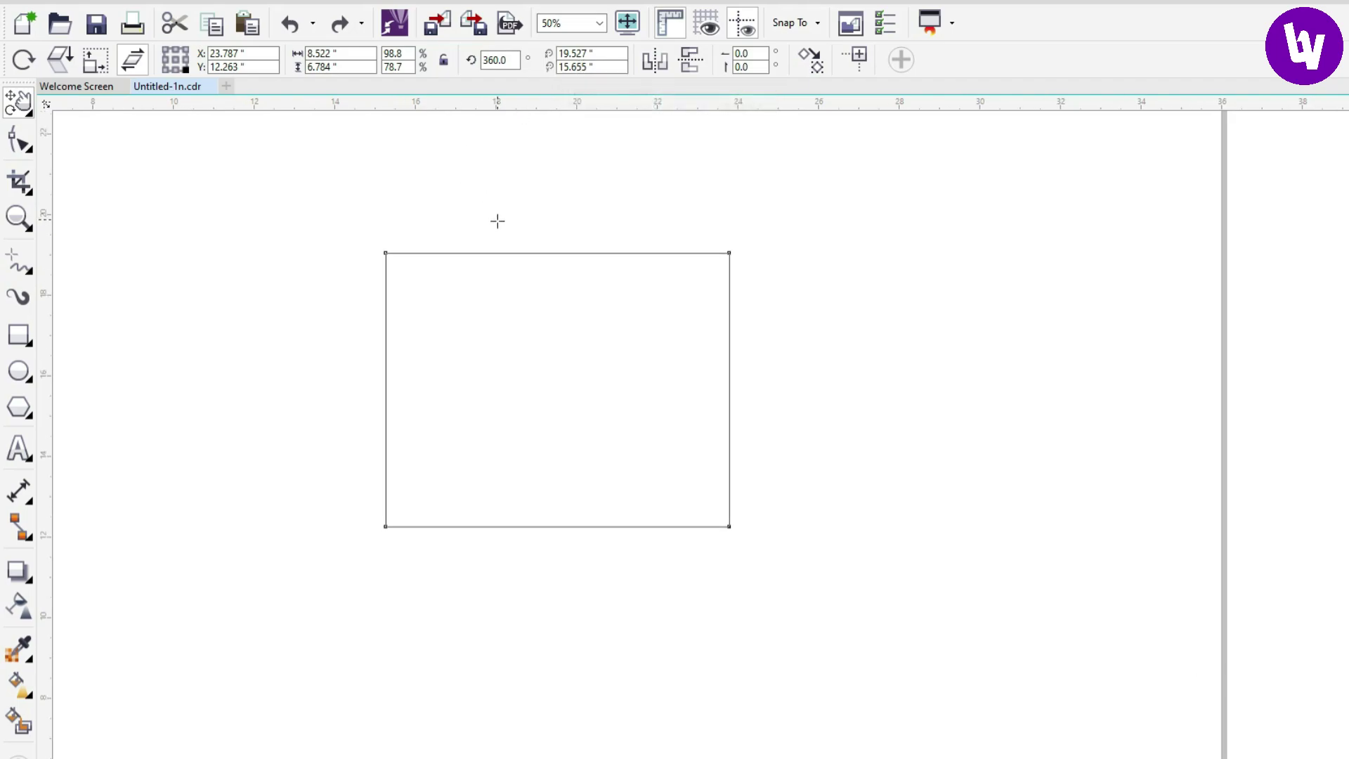
click(21, 104)
click(64, 103)
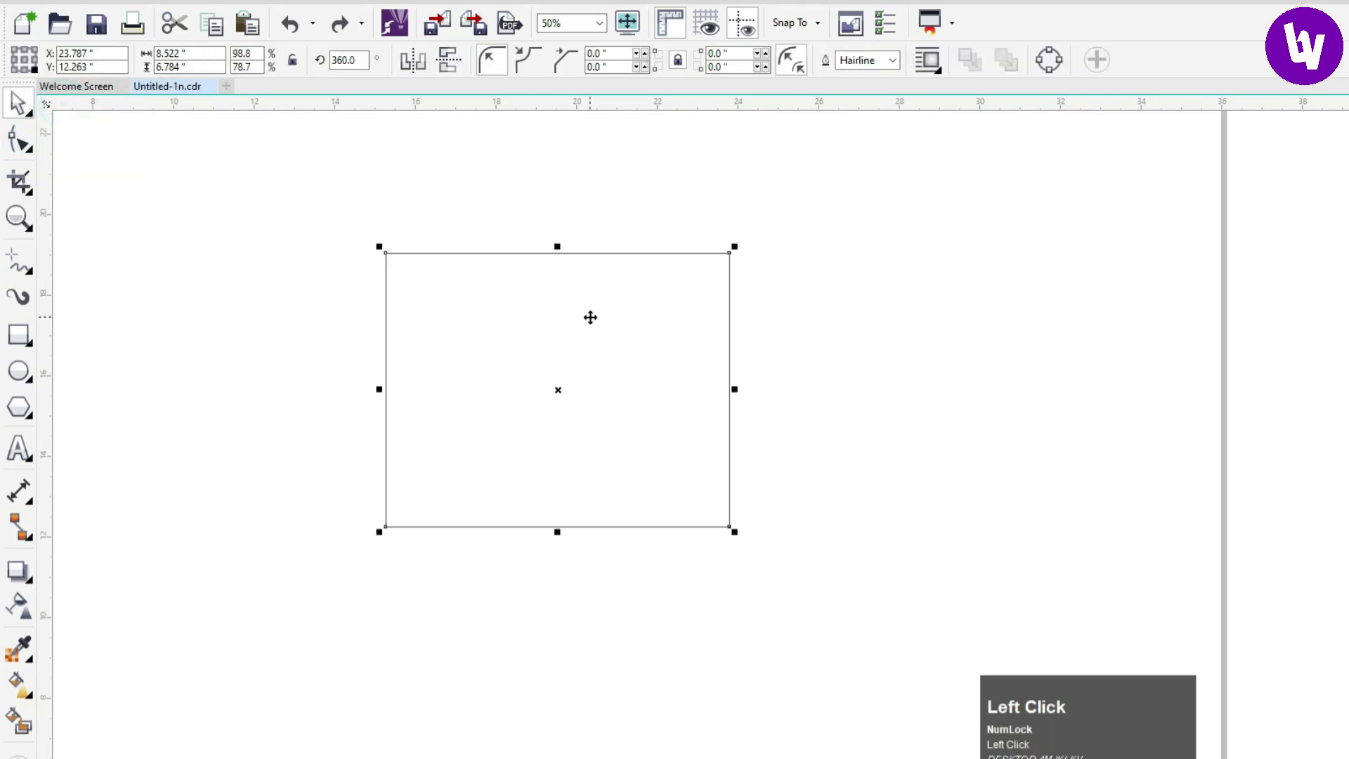
key(Delete)
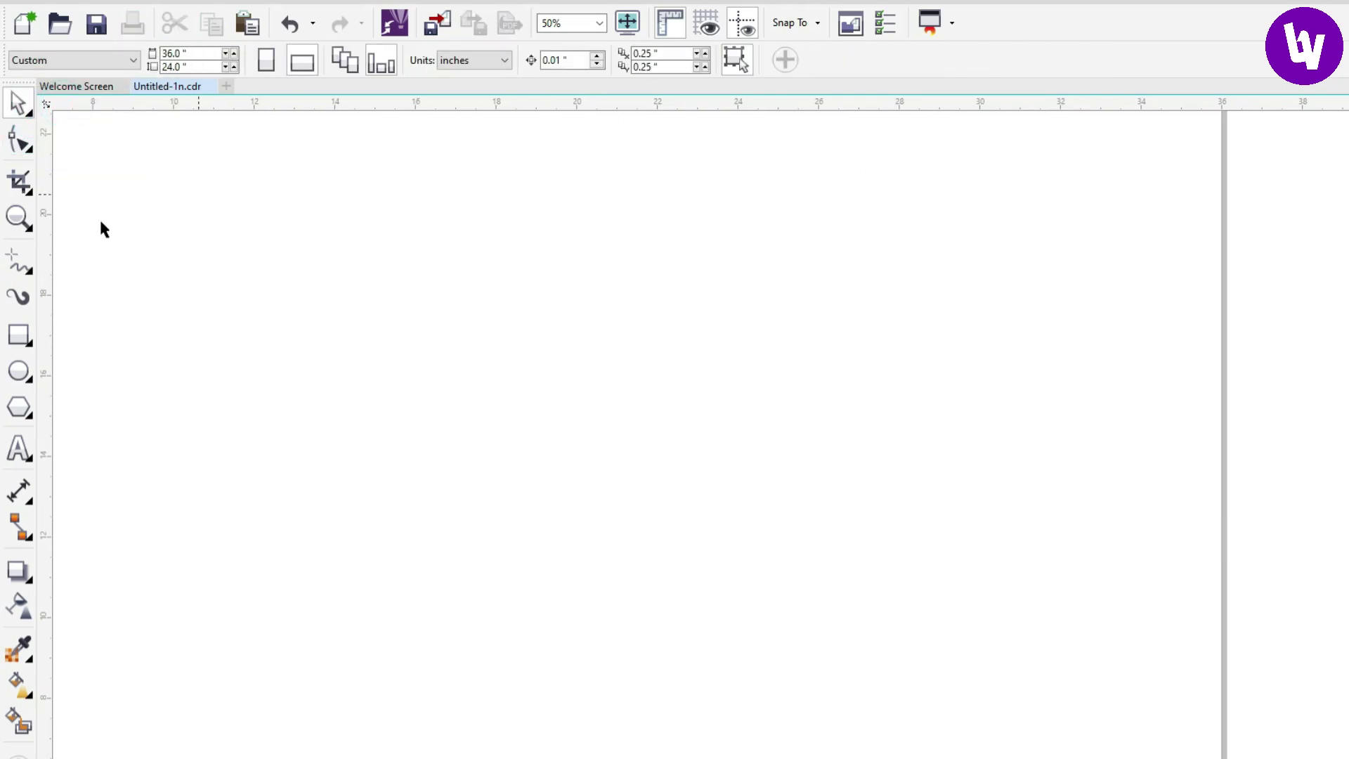
click(18, 336)
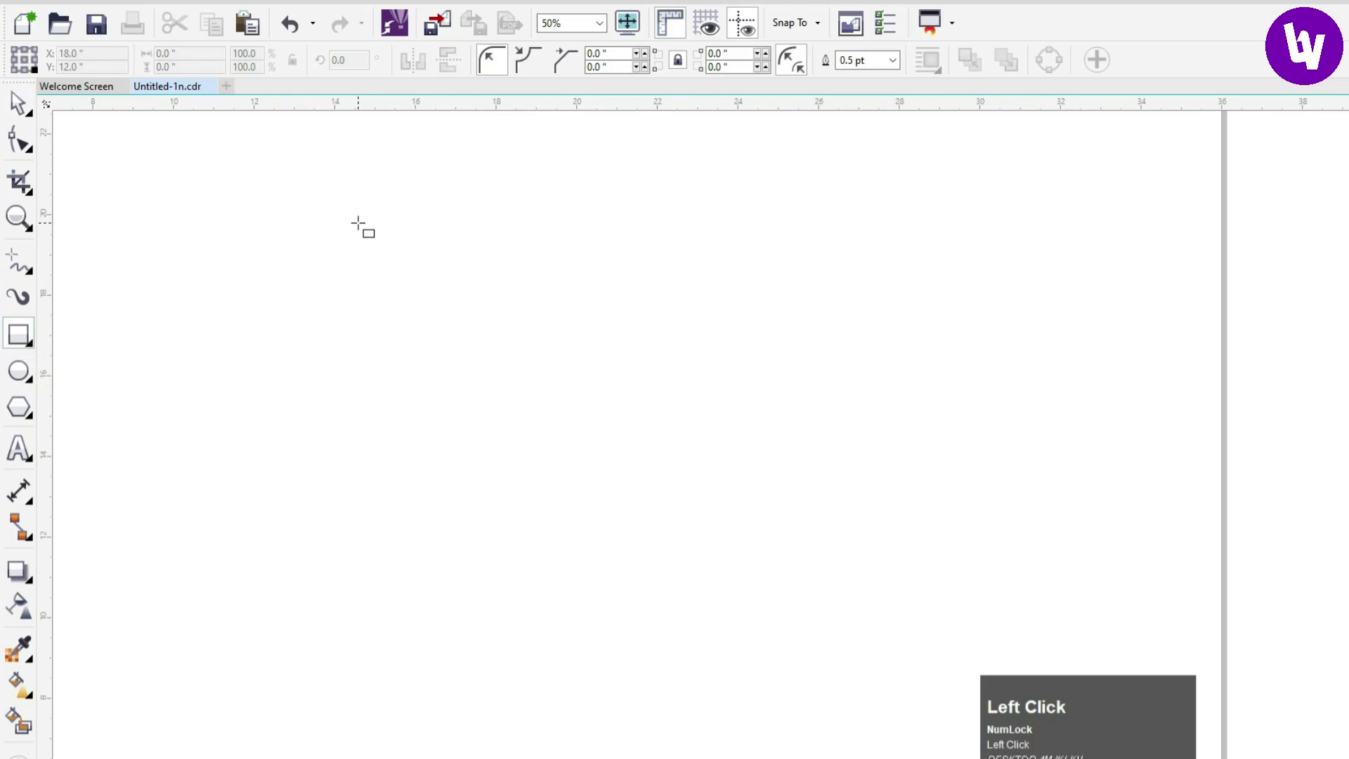
drag(358, 222, 740, 484)
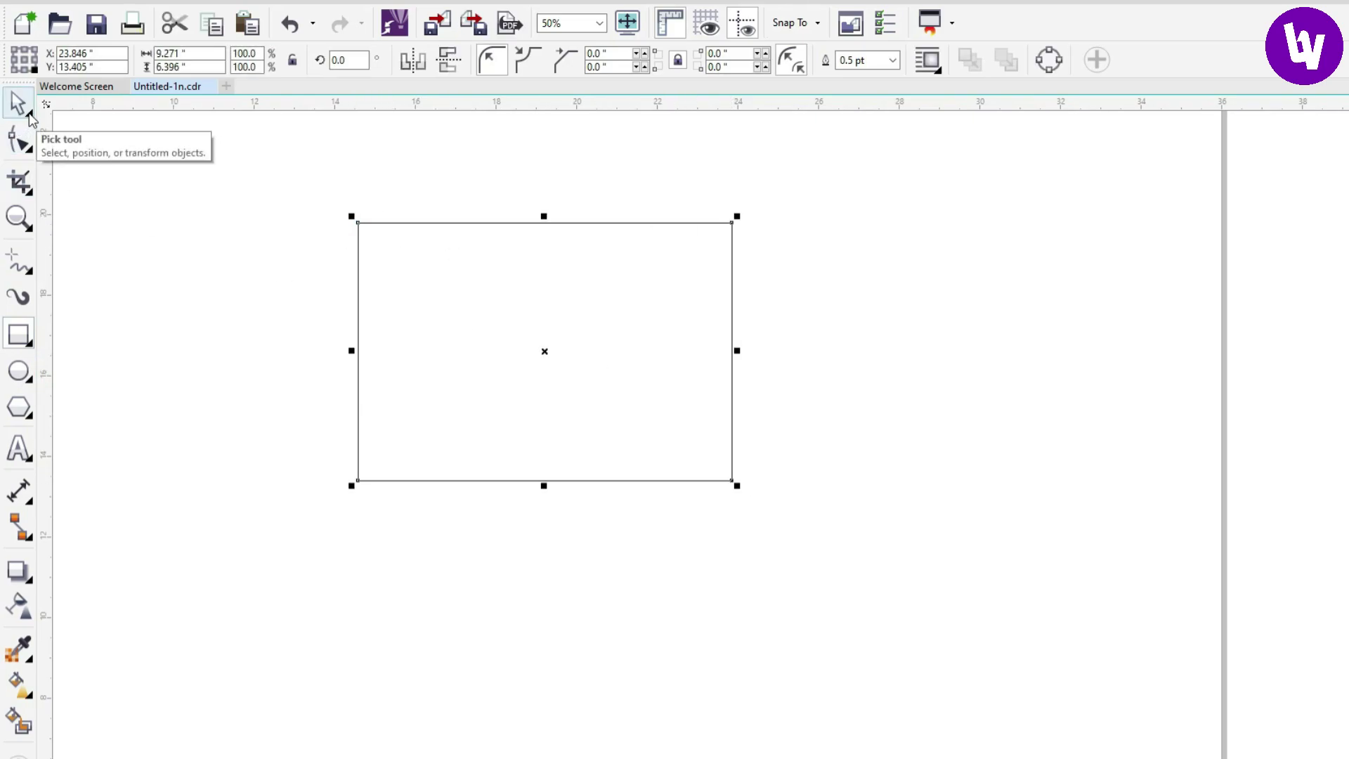
click(30, 116)
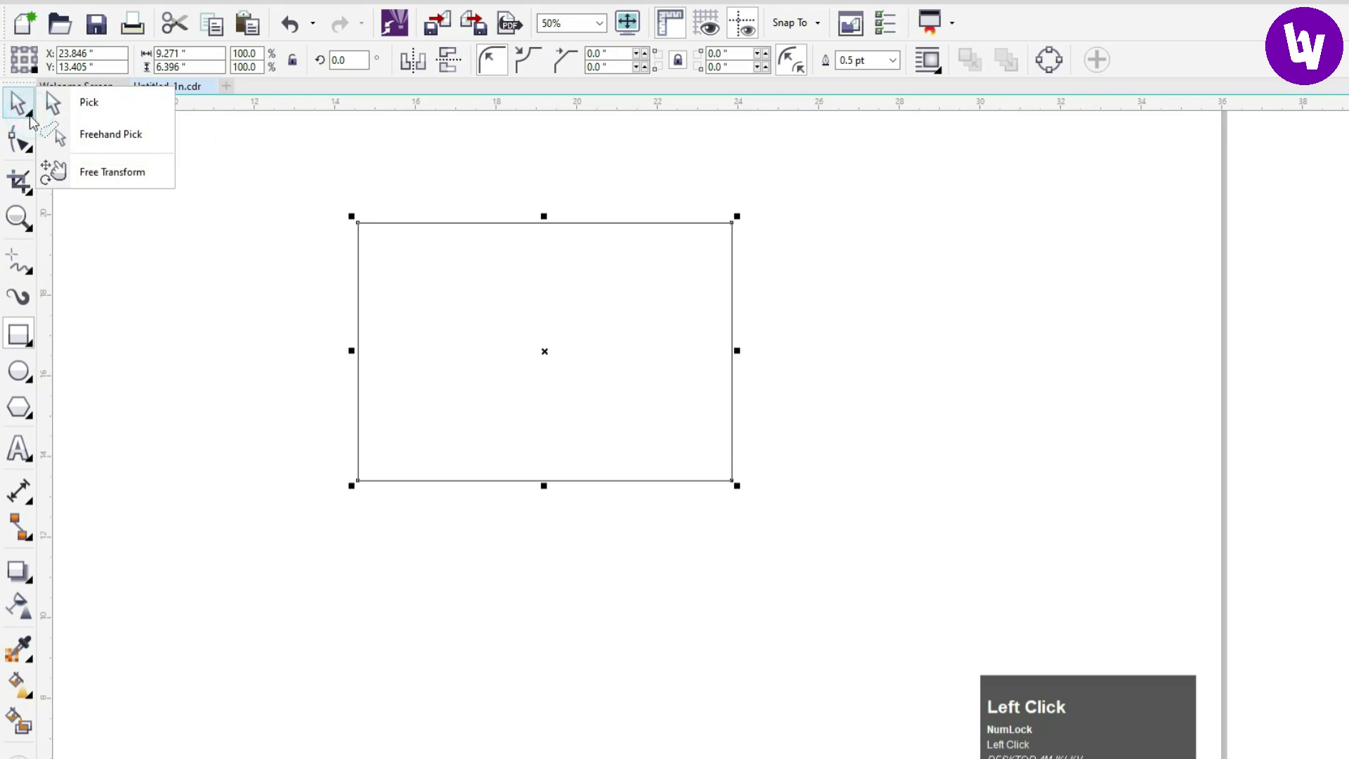
click(96, 176)
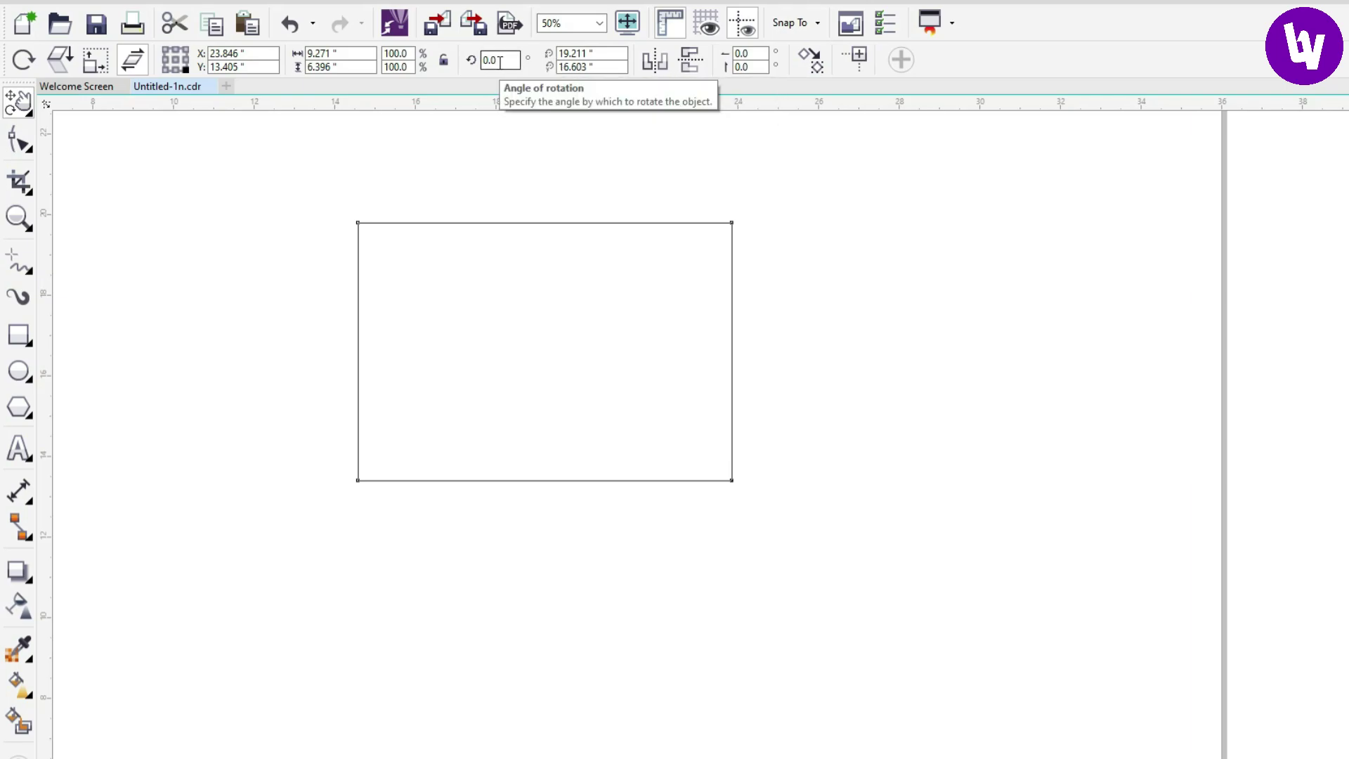
Try setting the new rectangle's angle of rotation to 90°, and undo the rotation
drag(514, 61, 469, 65)
text(9)
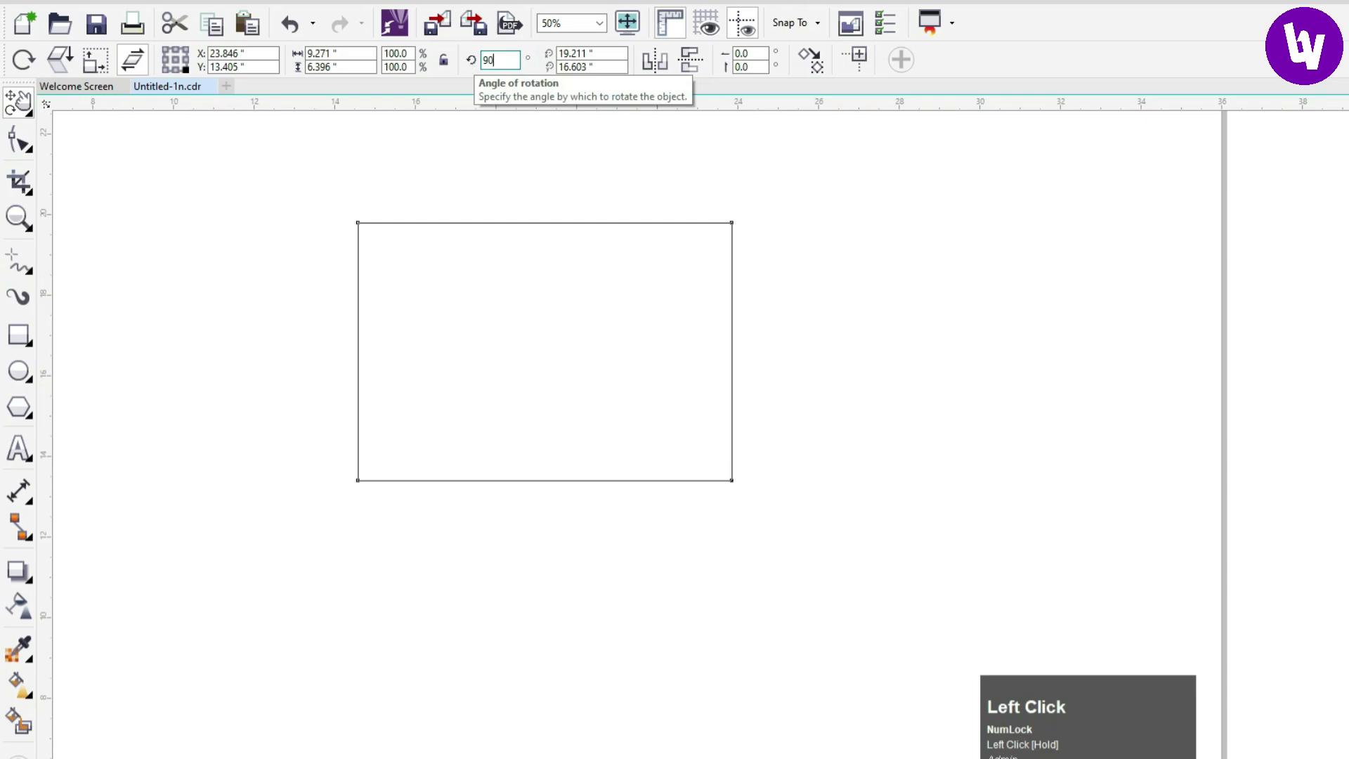
text(0)
key(Return)
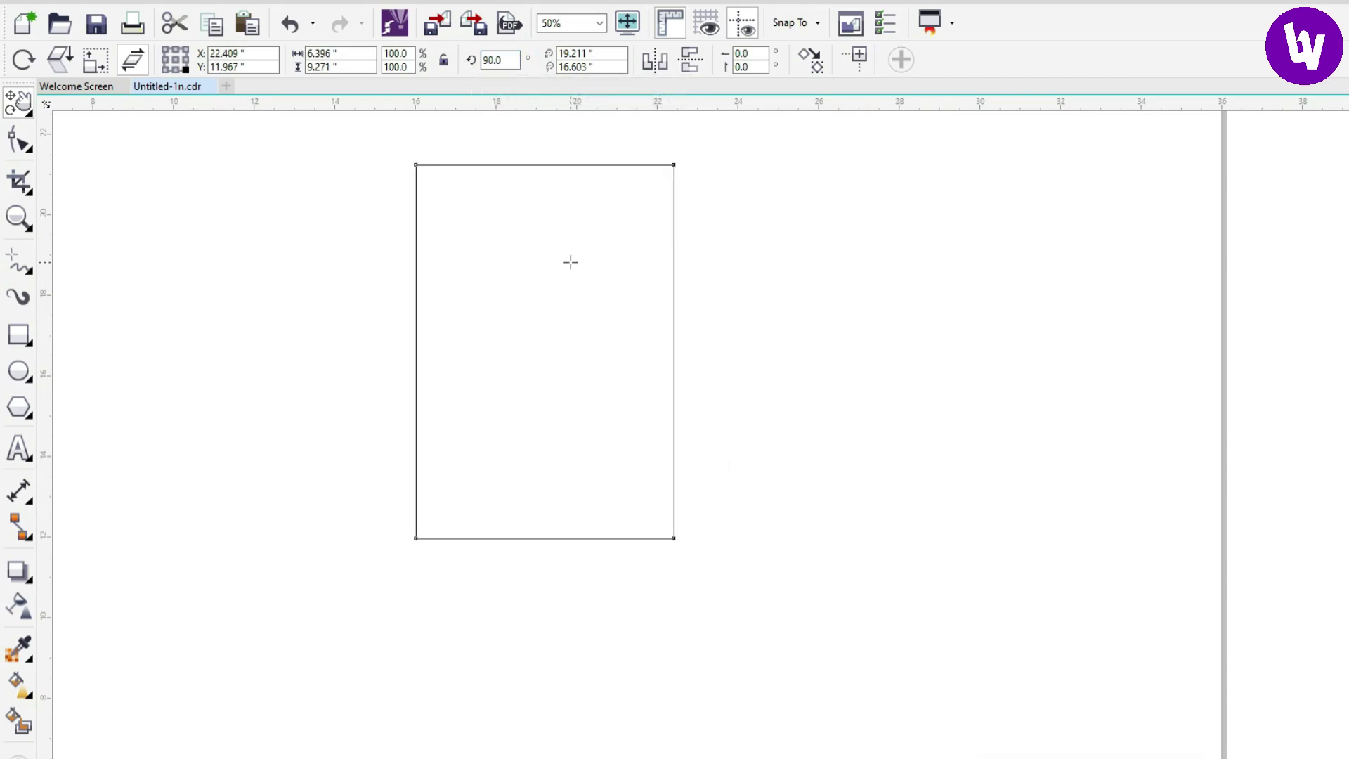
click(571, 262)
key(ctrl+z)
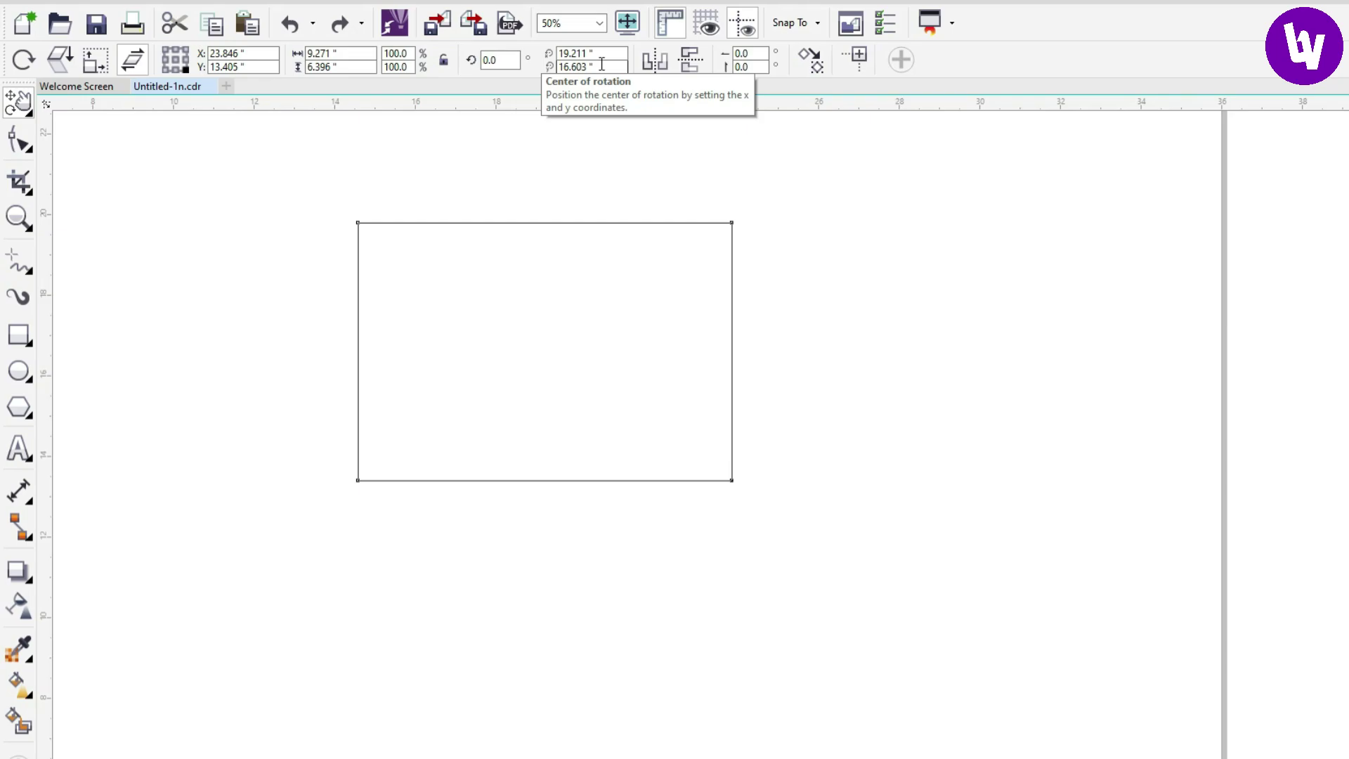
Set the rectangle's centre of rotation to 30 inches in both x and y
click(591, 54)
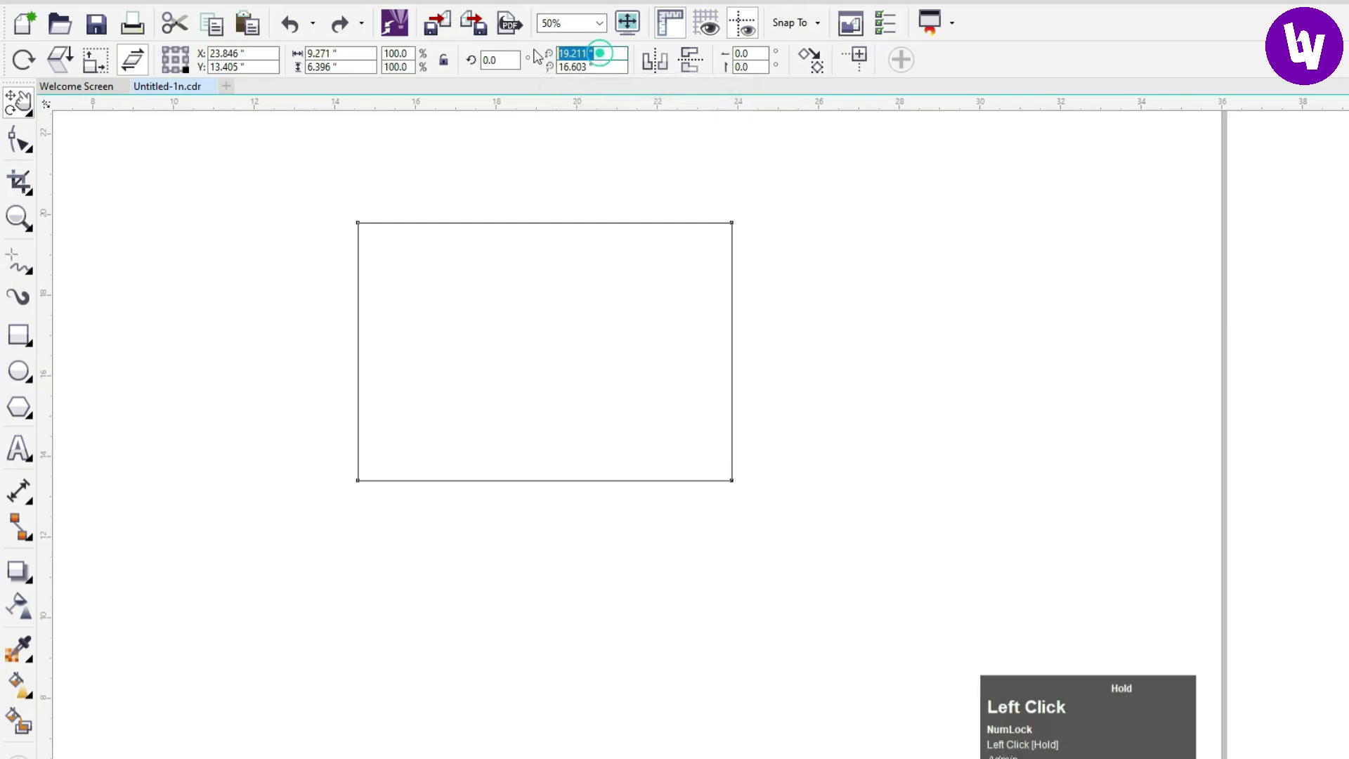
text(30)
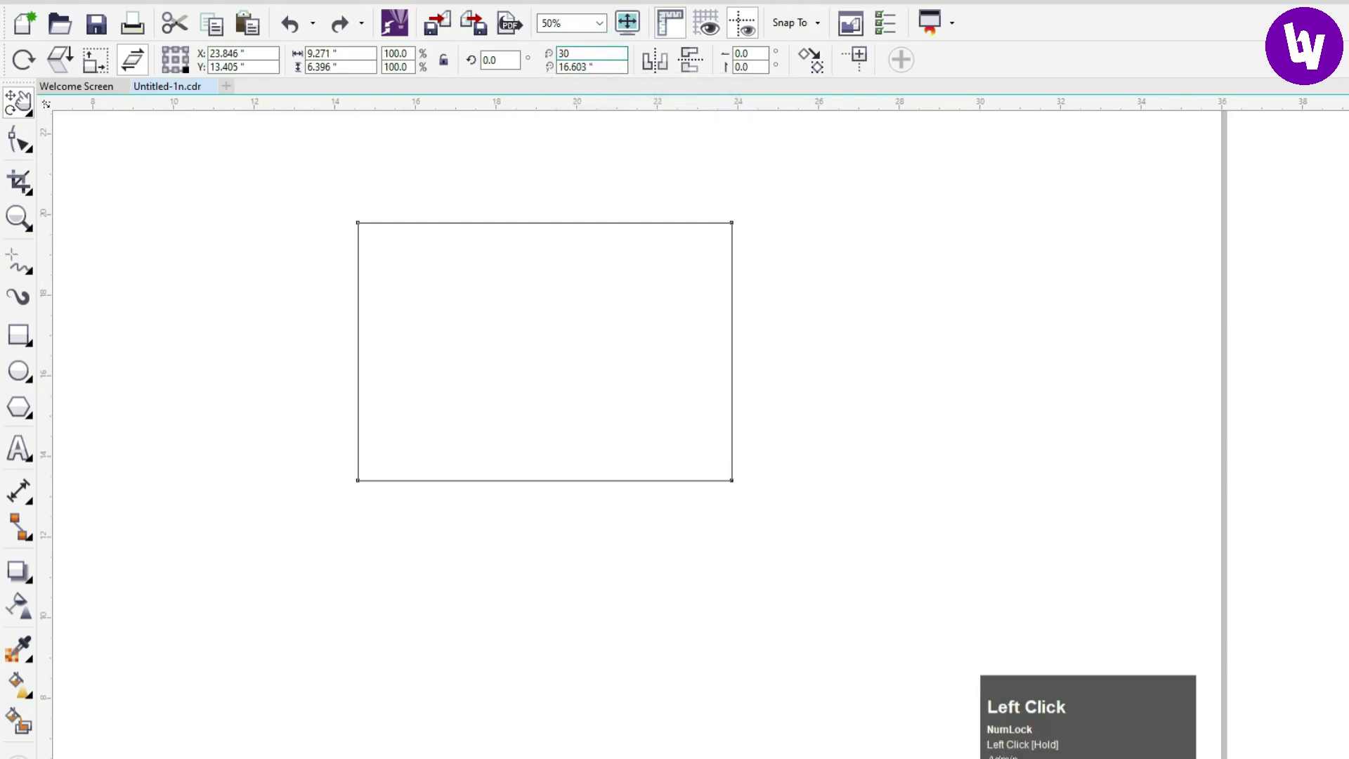
key(Tab)
text(30)
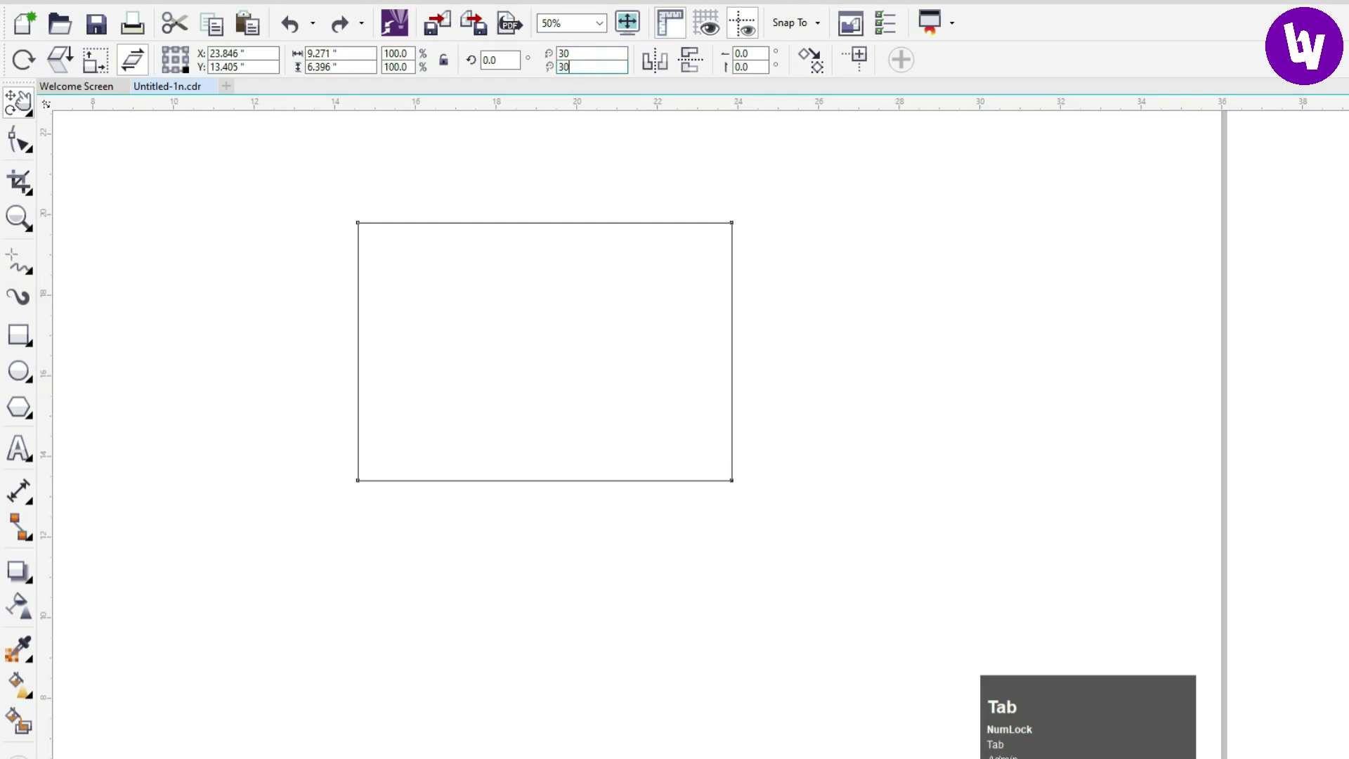
Try rotating the rectangle 90° about the relocated centre of rotation, and undo the rotation
click(510, 62)
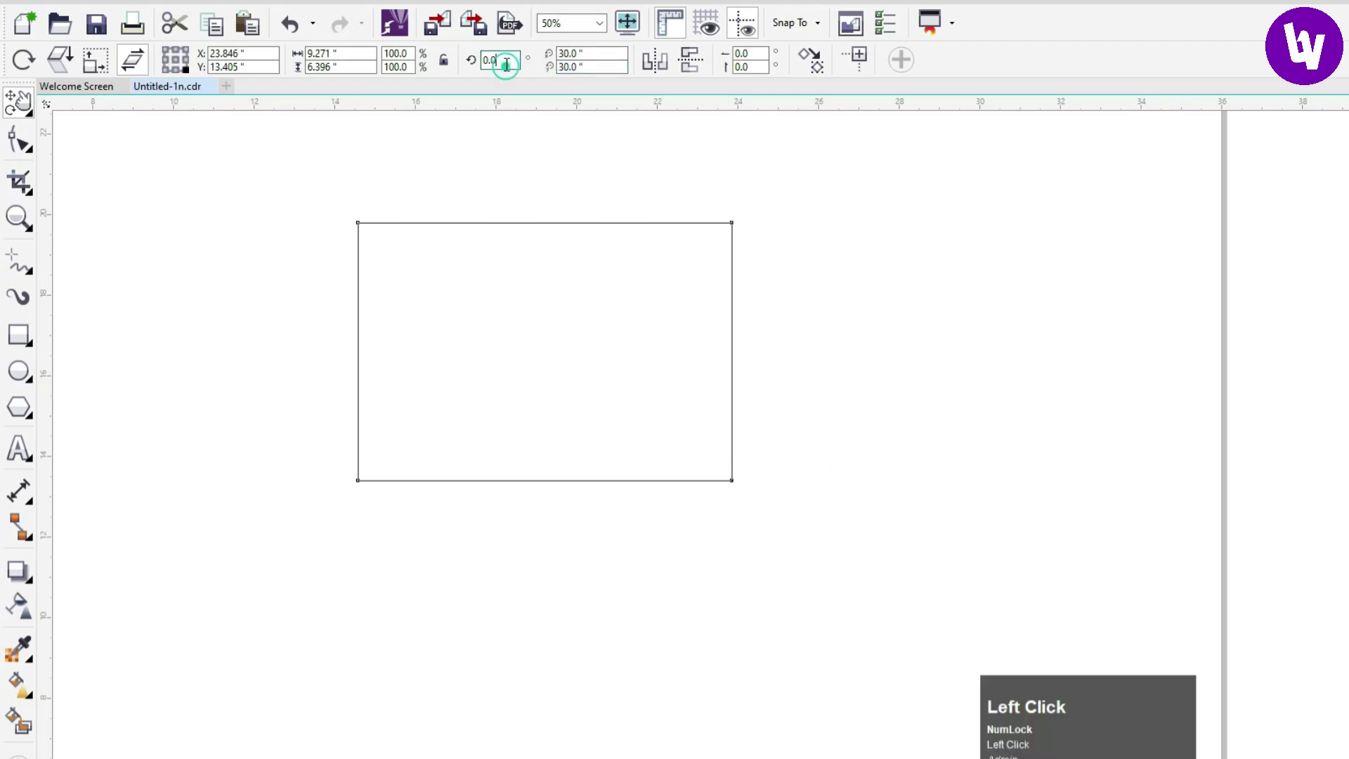
drag(503, 60, 485, 61)
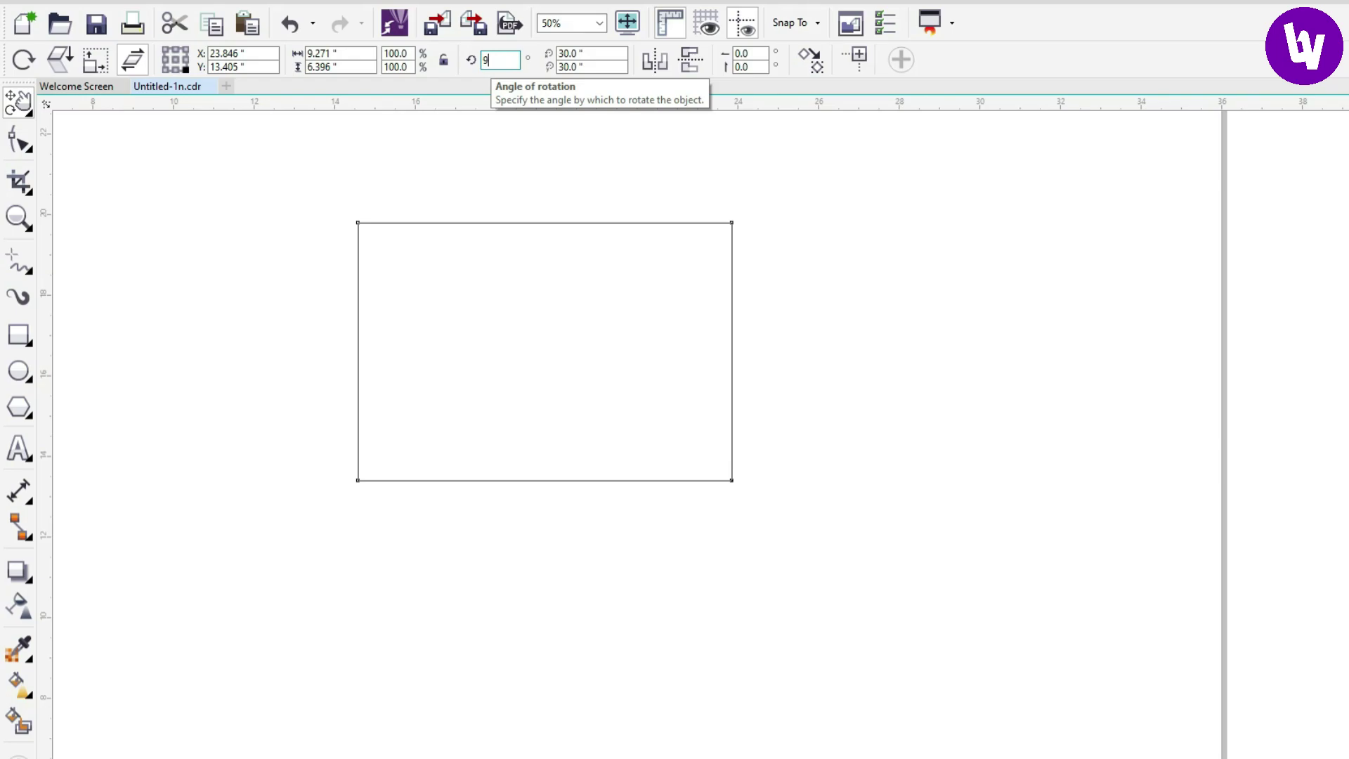
key(Return)
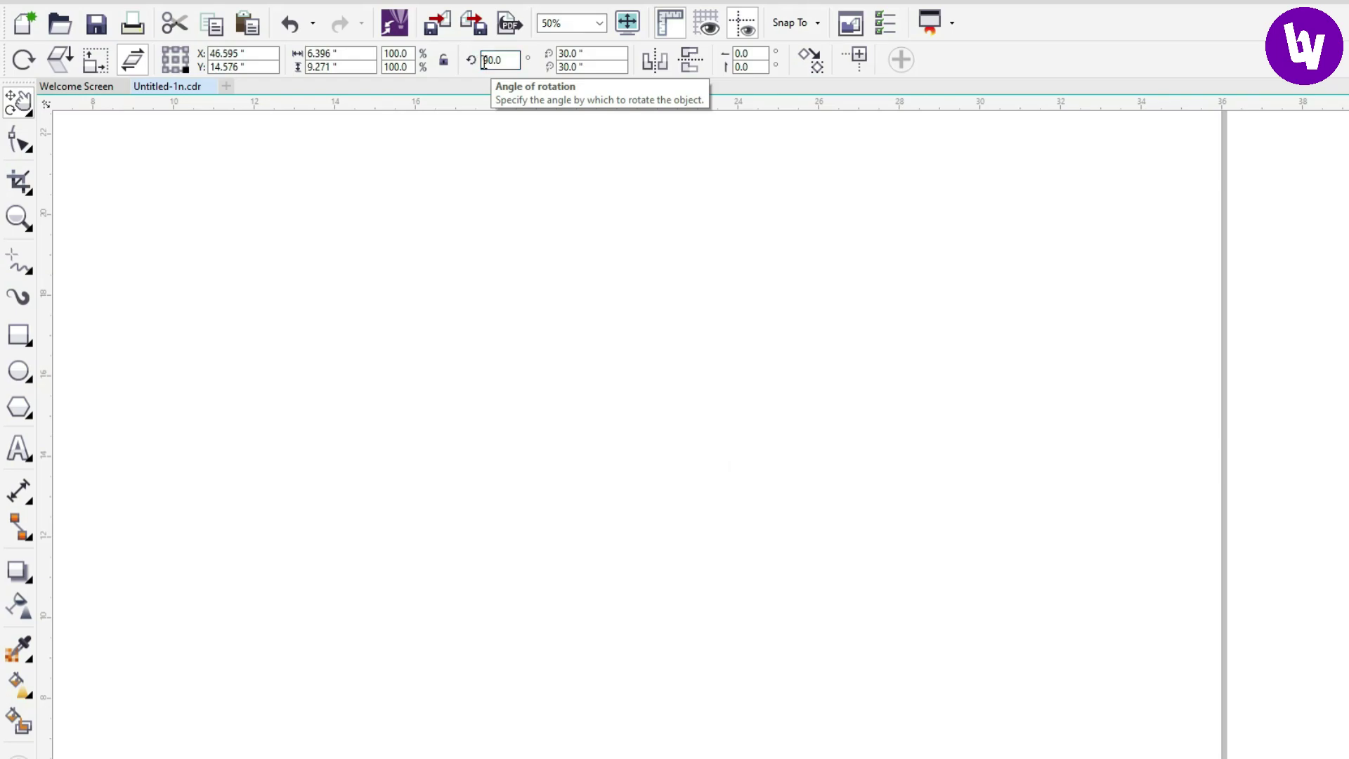
scroll(650, 344, down, 4)
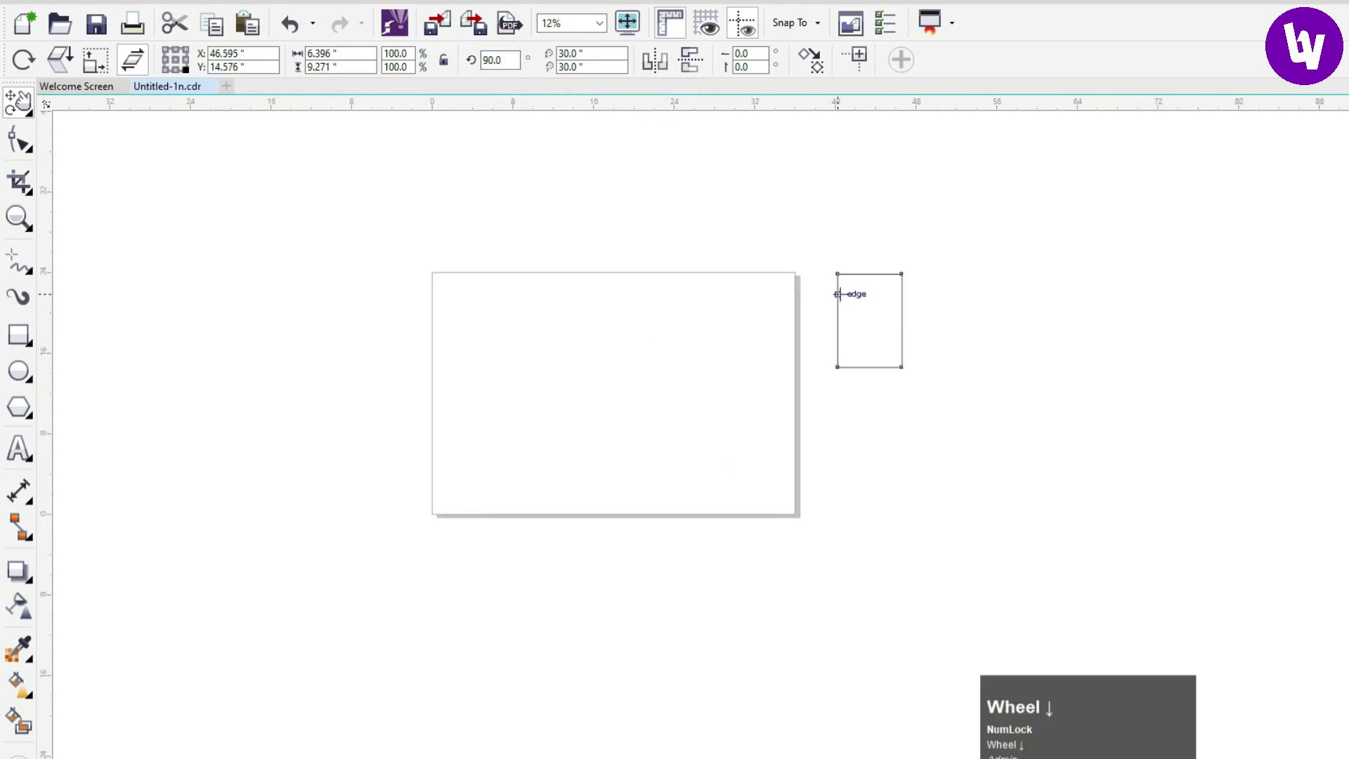
scroll(887, 294, up, 2)
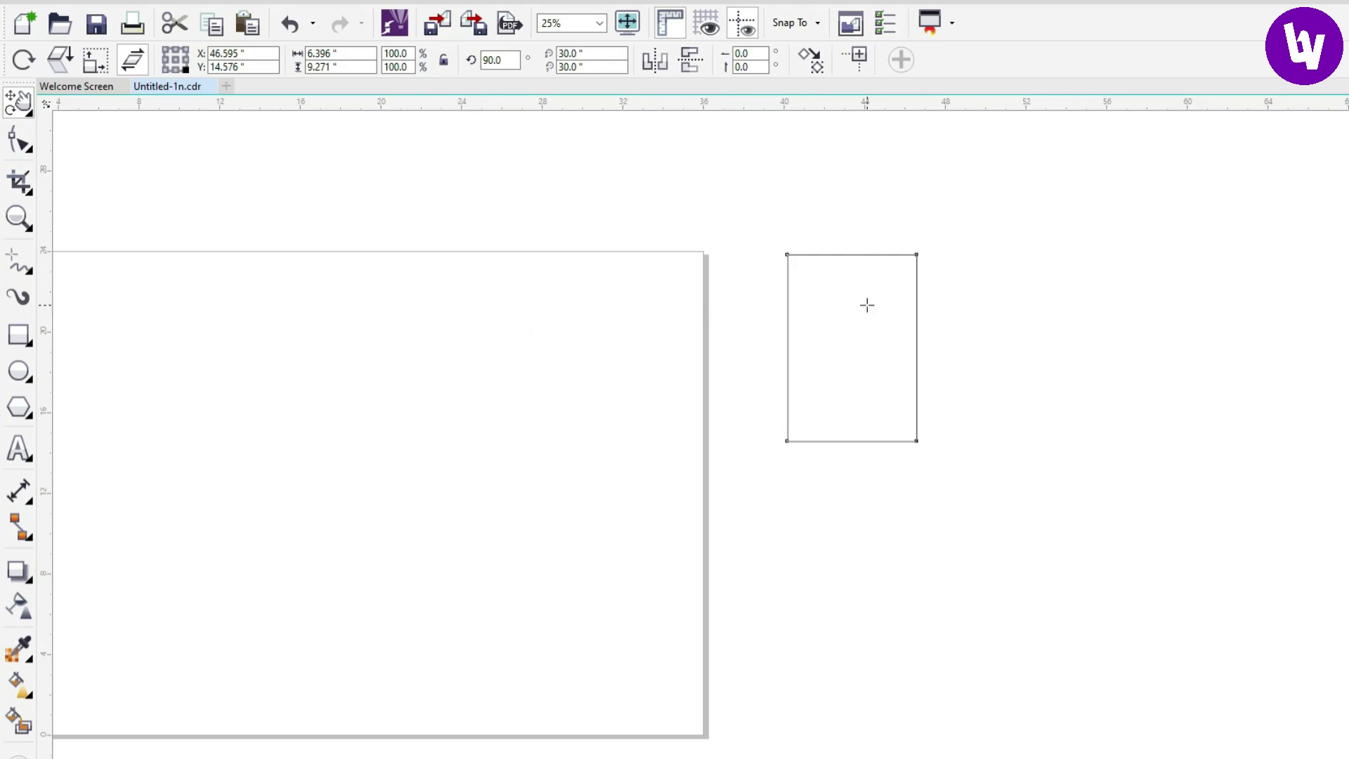
key(ctrl+z)
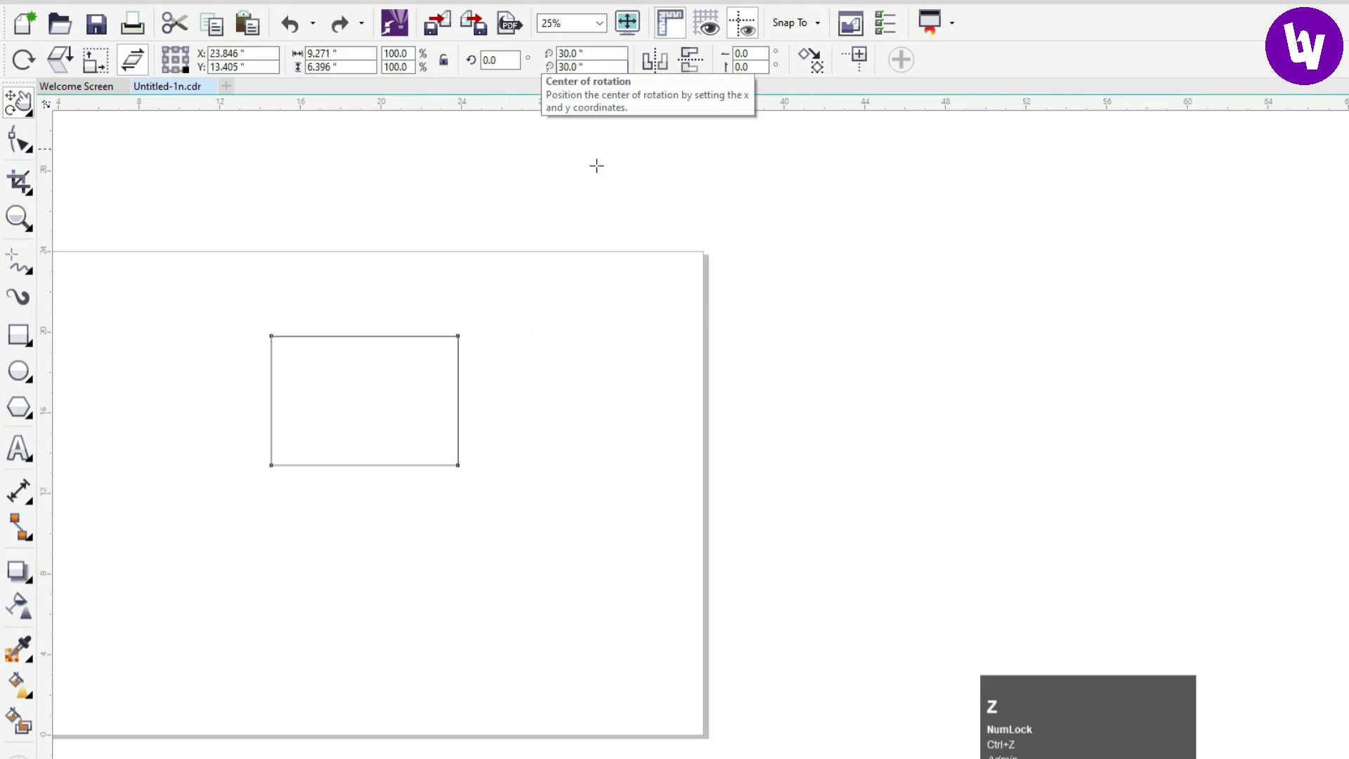
Fill the rectangle with a horizontal black-to-white gradient across its width, and return to the Free Transform tool
scroll(645, 236, down, 1)
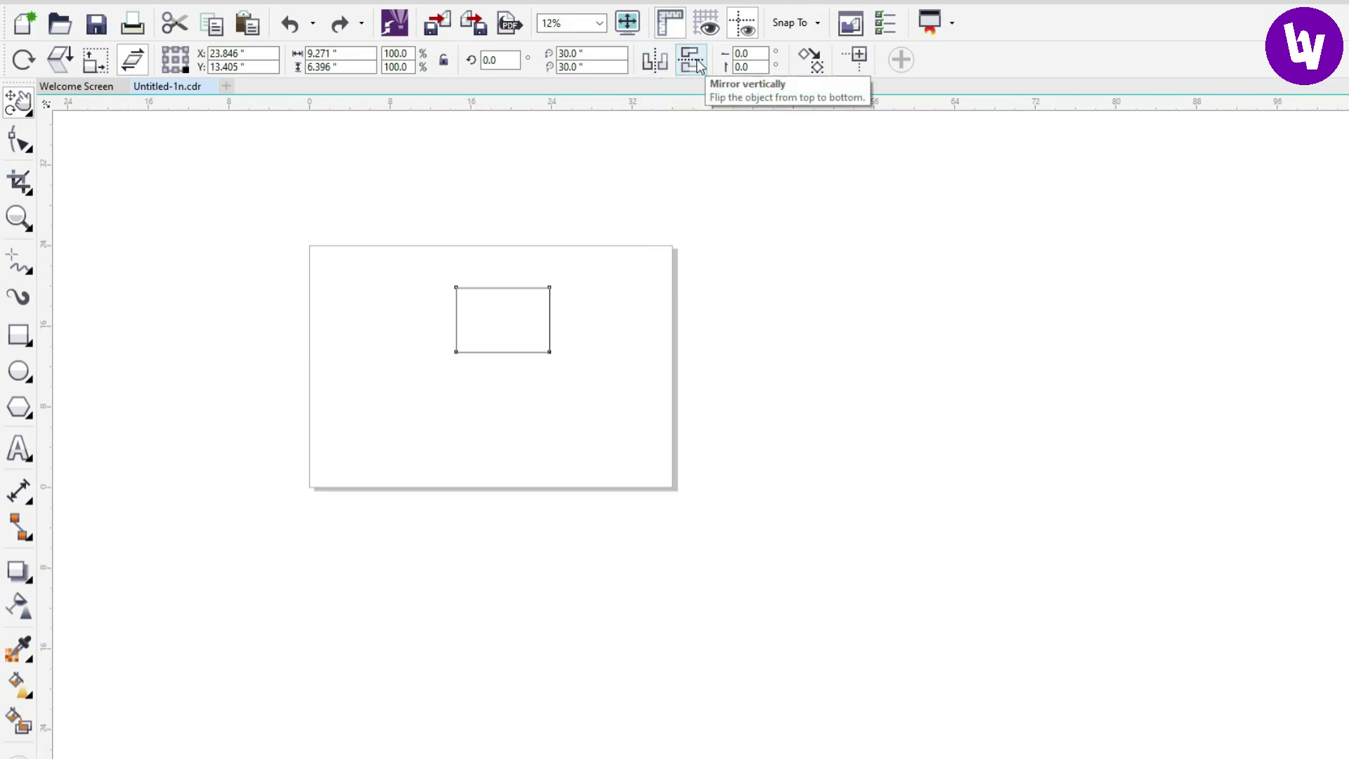
scroll(493, 323, up, 1)
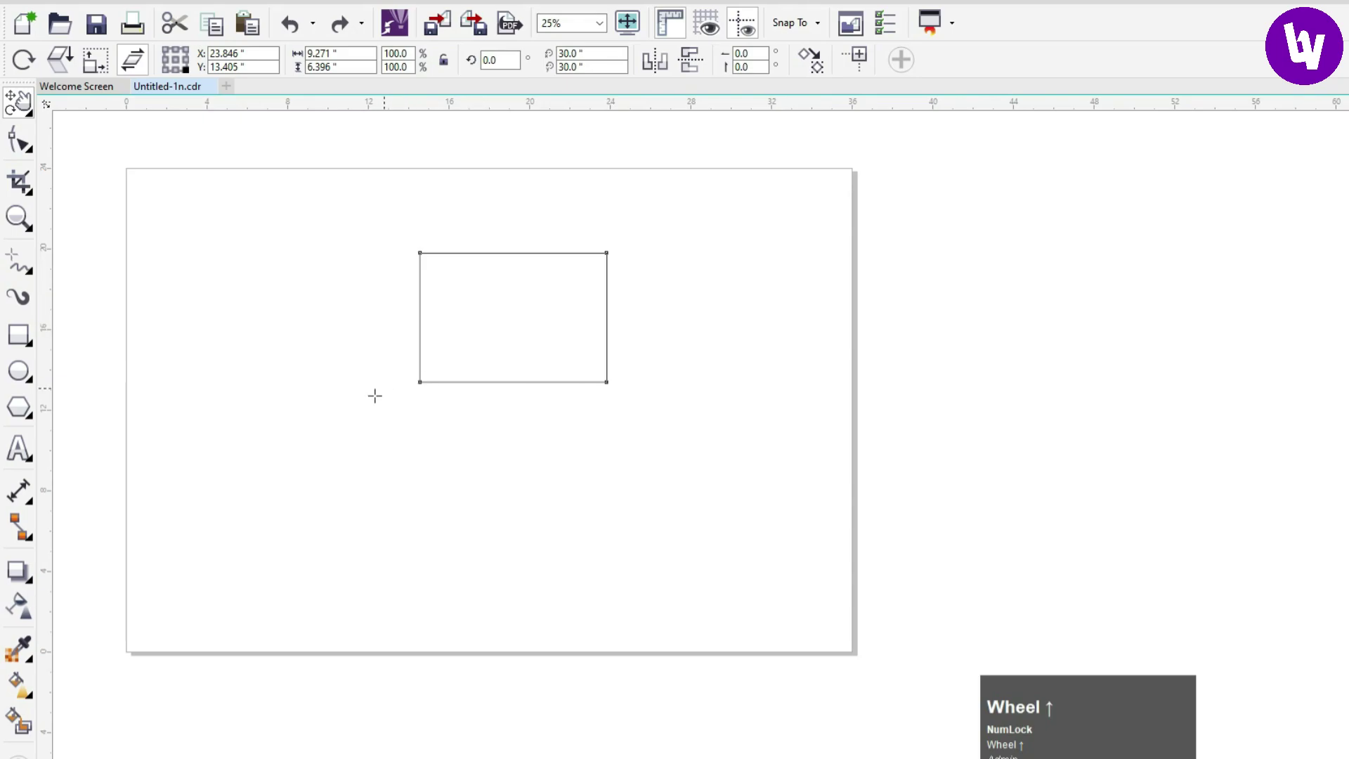
click(19, 690)
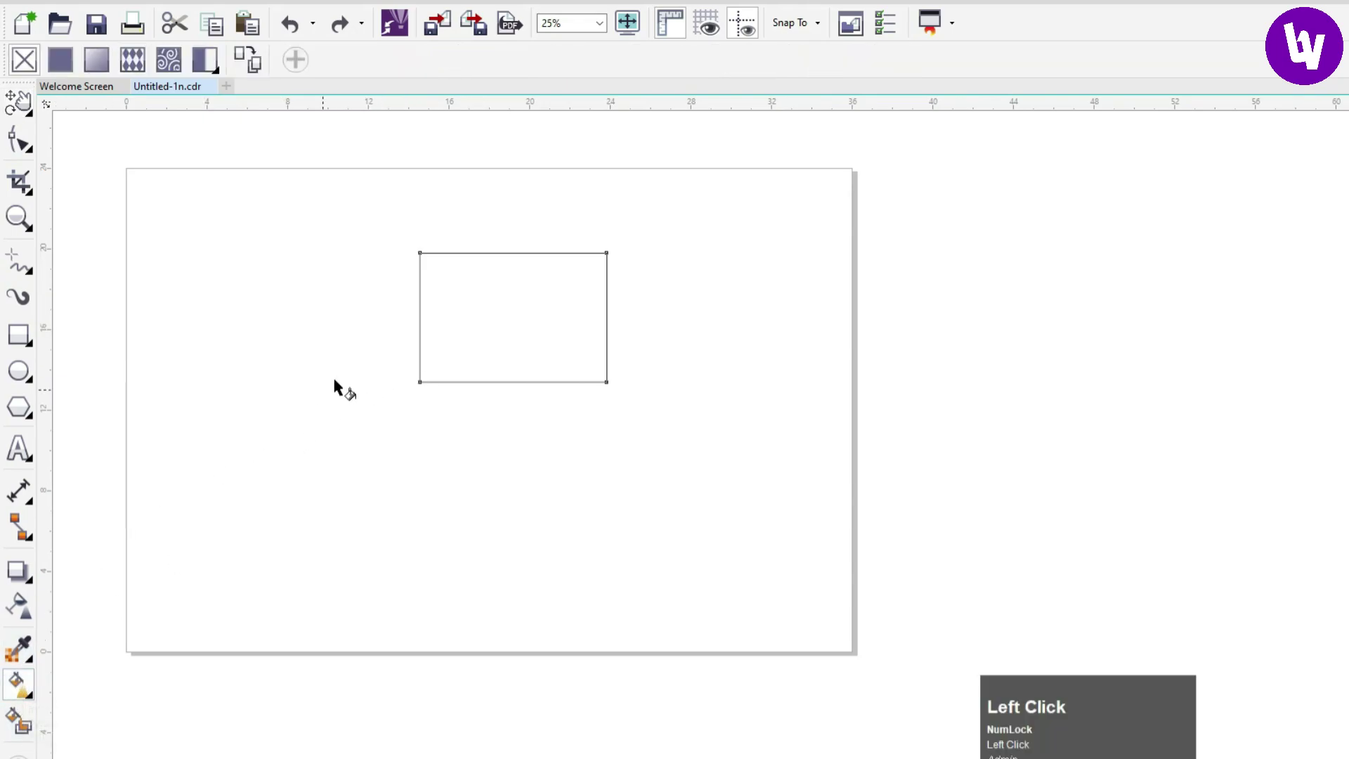
drag(421, 305, 604, 306)
scroll(502, 243, up, 1)
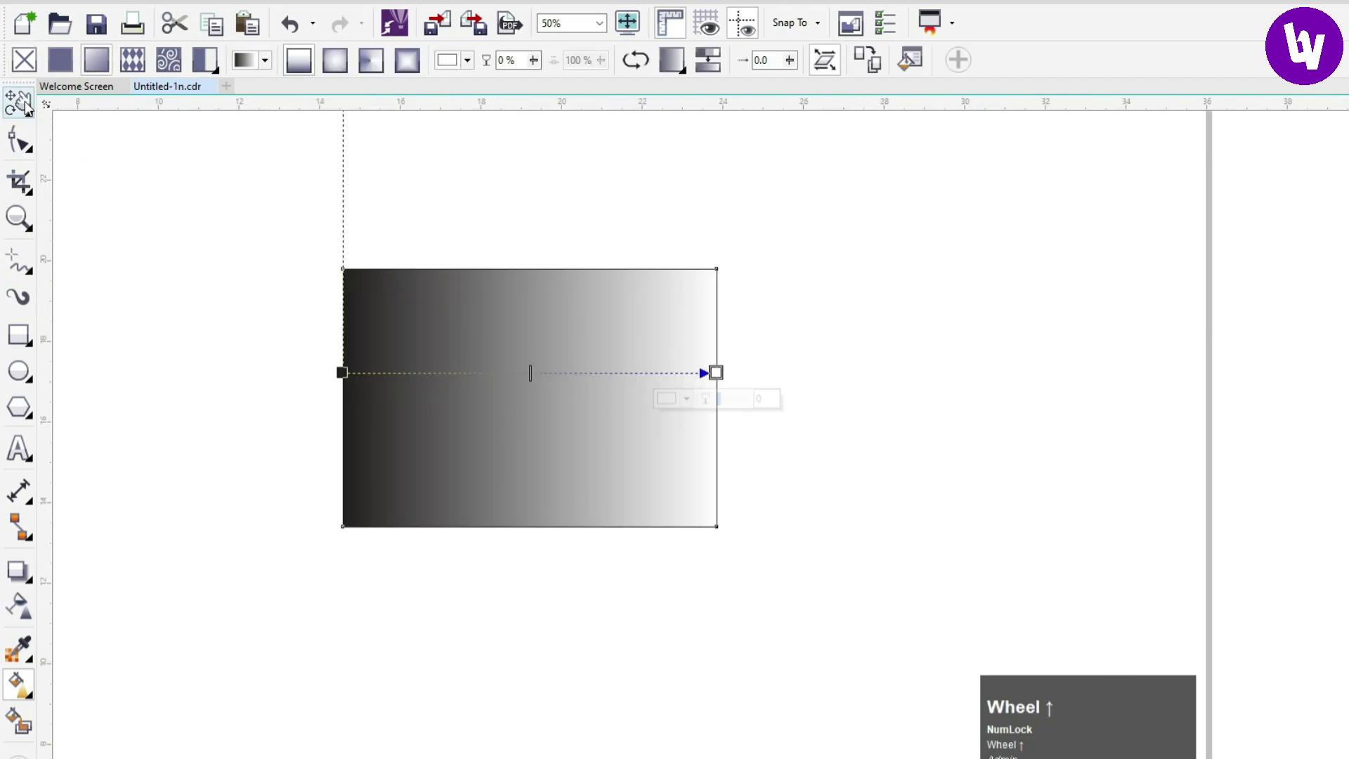
click(25, 104)
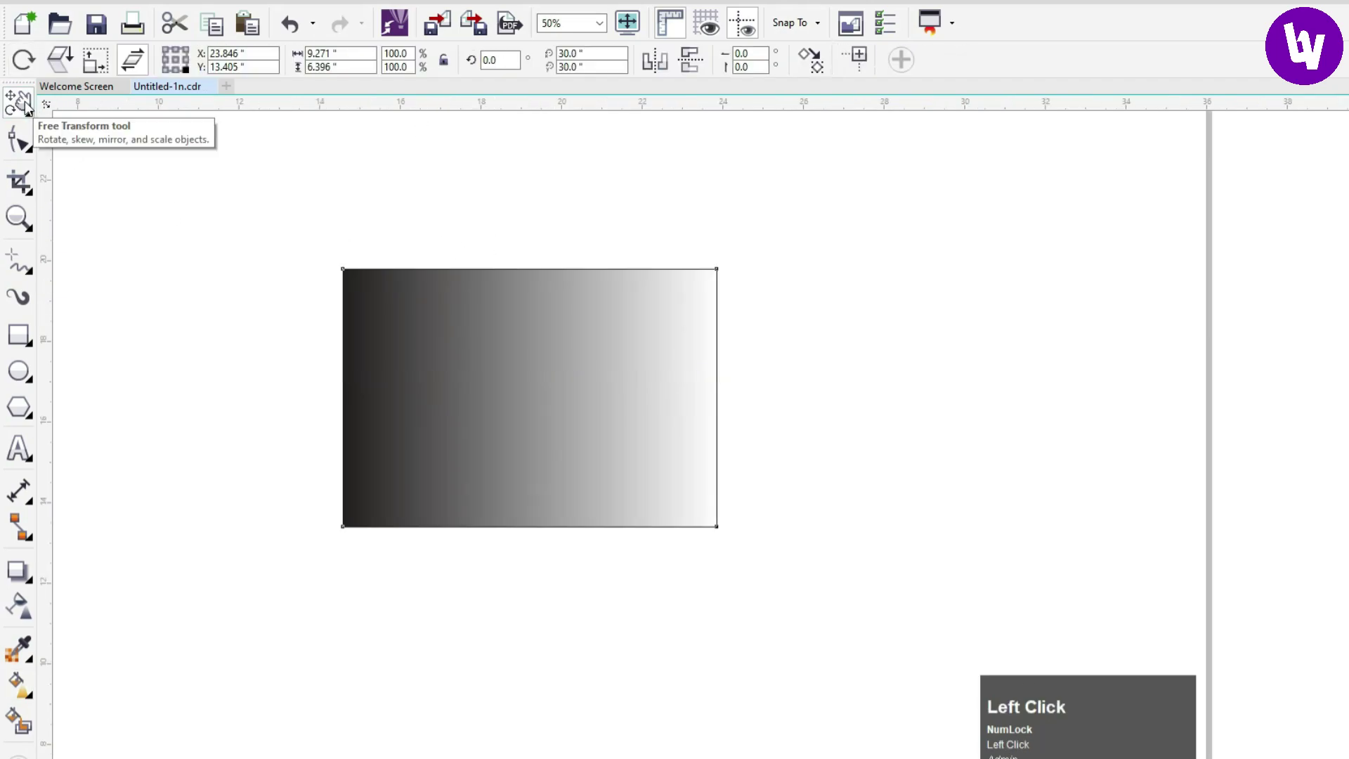
Try mirroring the gradient rectangle horizontally, and undo the mirroring
click(654, 65)
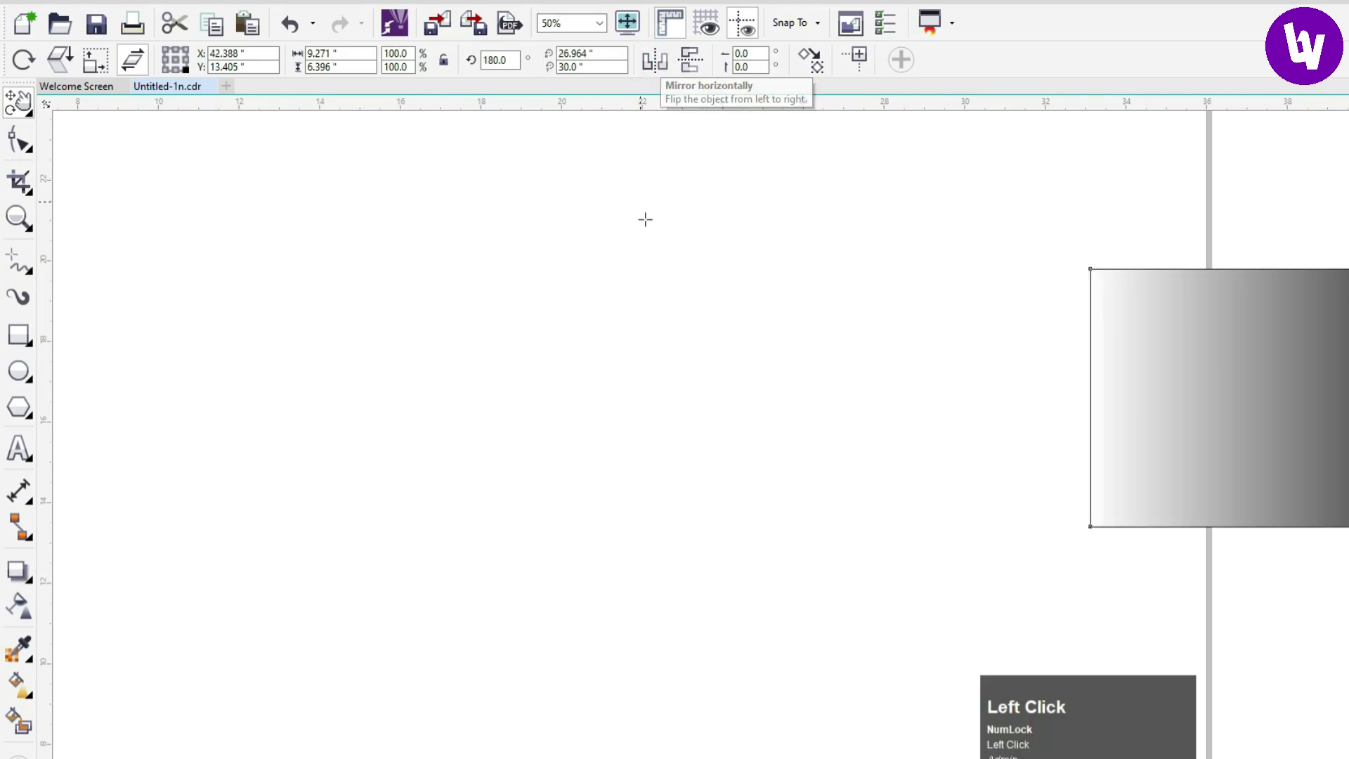
scroll(614, 340, down, 1)
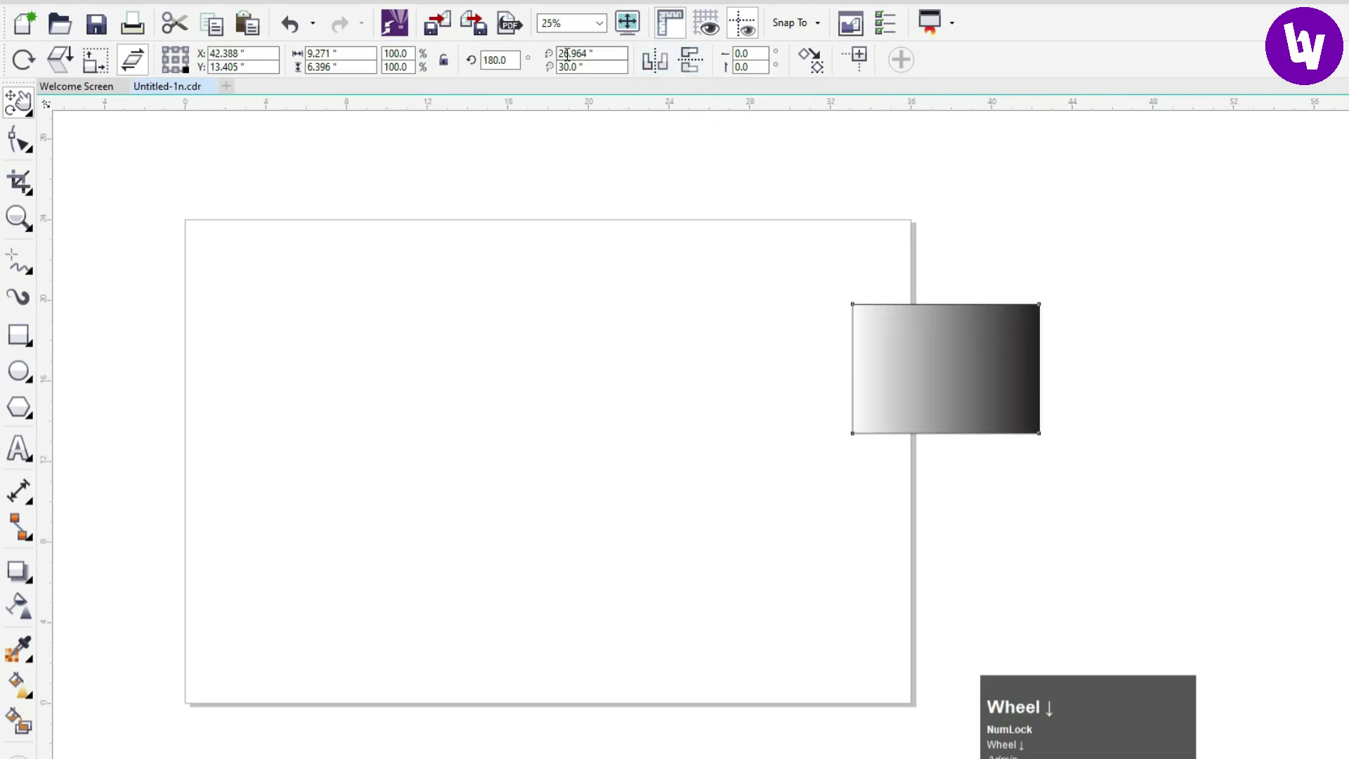
scroll(795, 265, up, 1)
key(ctrl+z)
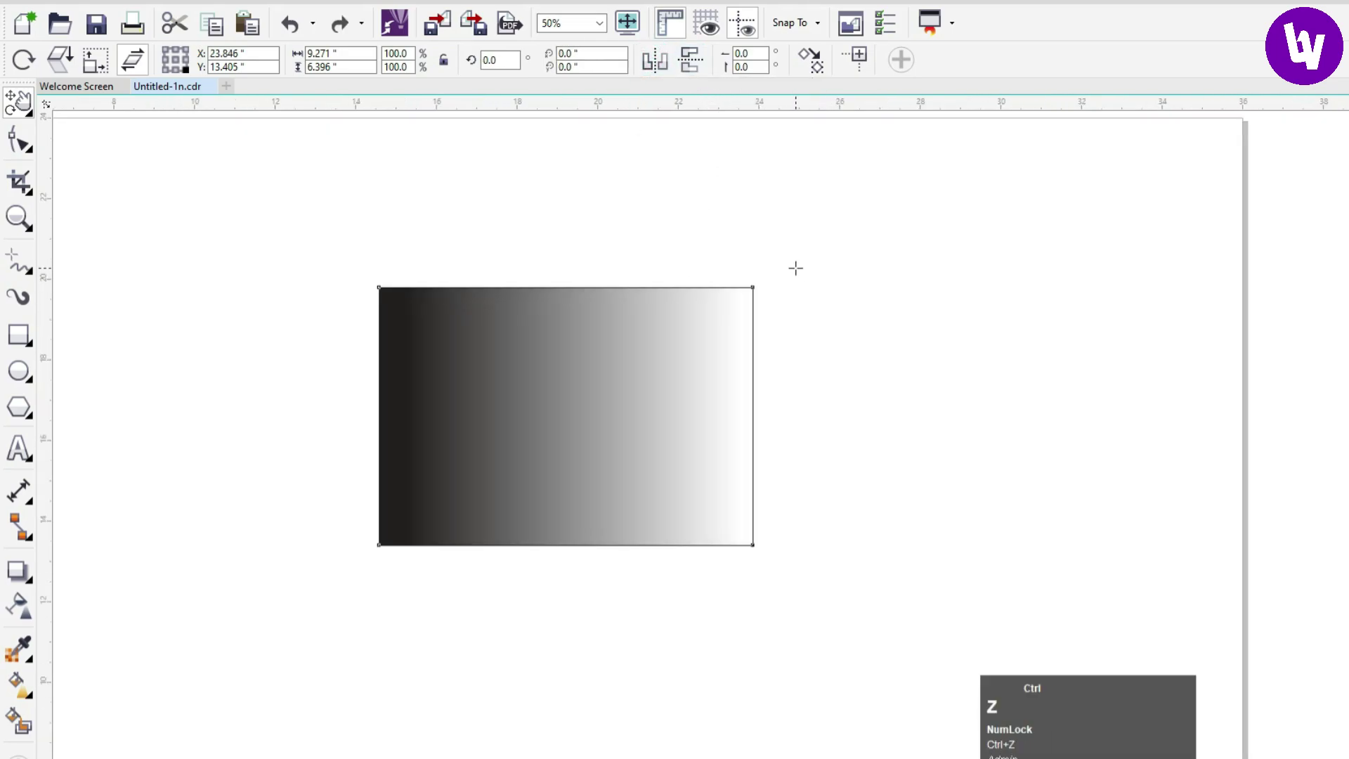
Set the object origin to the rectangle's centre, and mirror the rectangle horizontally four times and vertically once
click(177, 60)
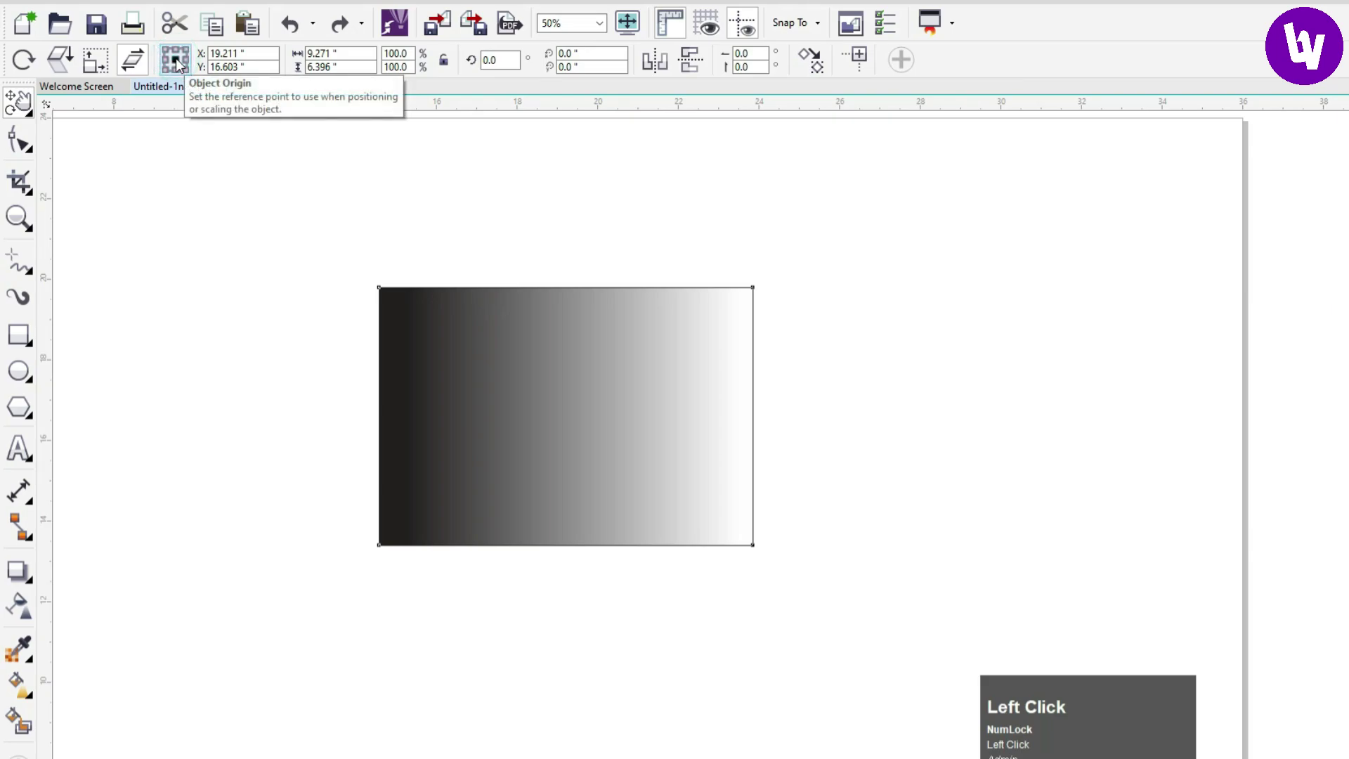
click(567, 53)
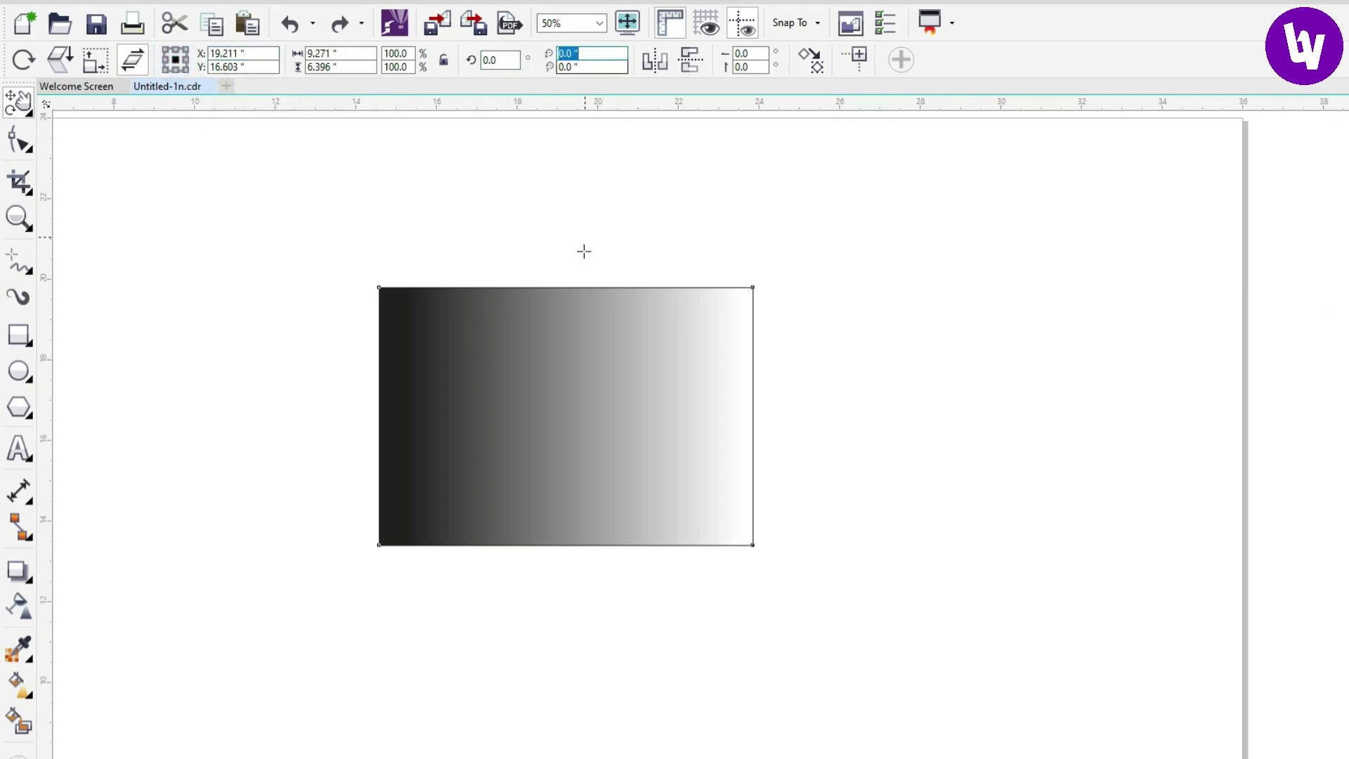
click(659, 61)
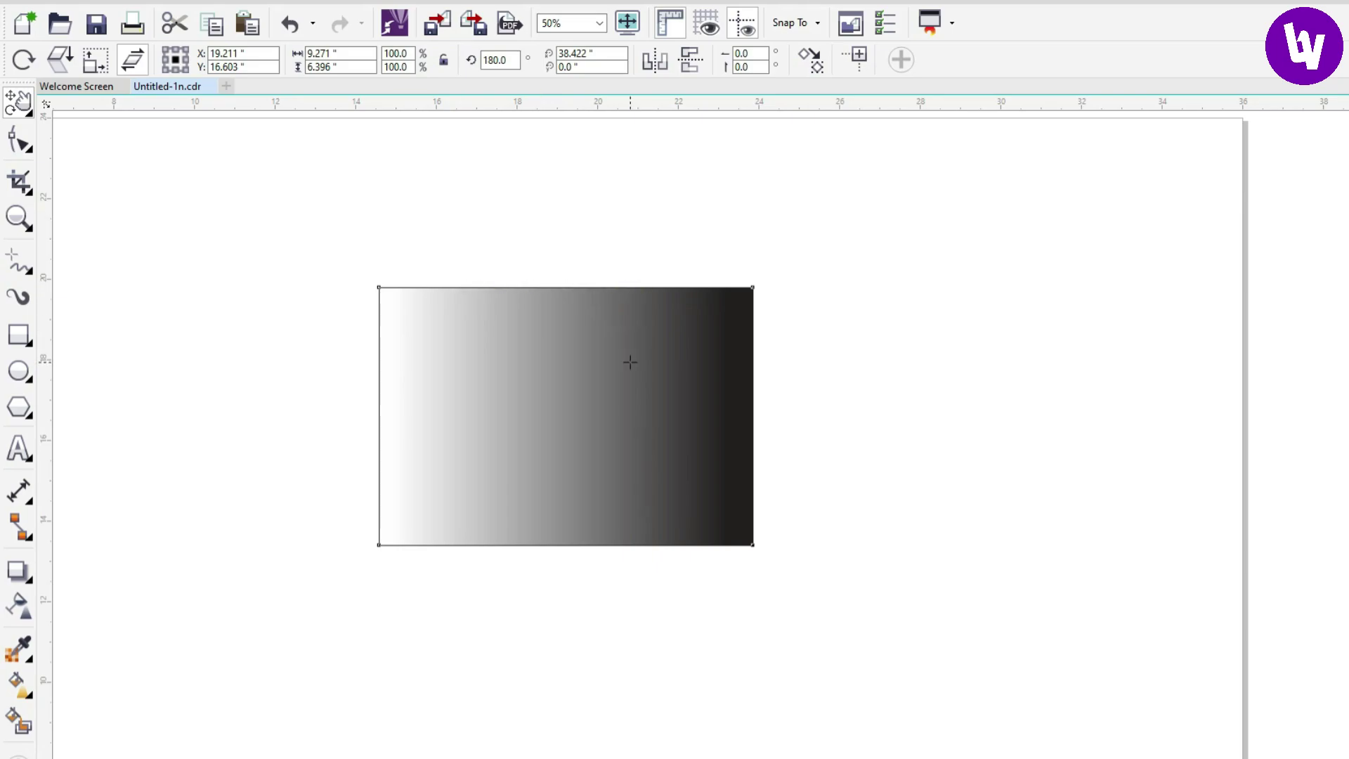
click(647, 65)
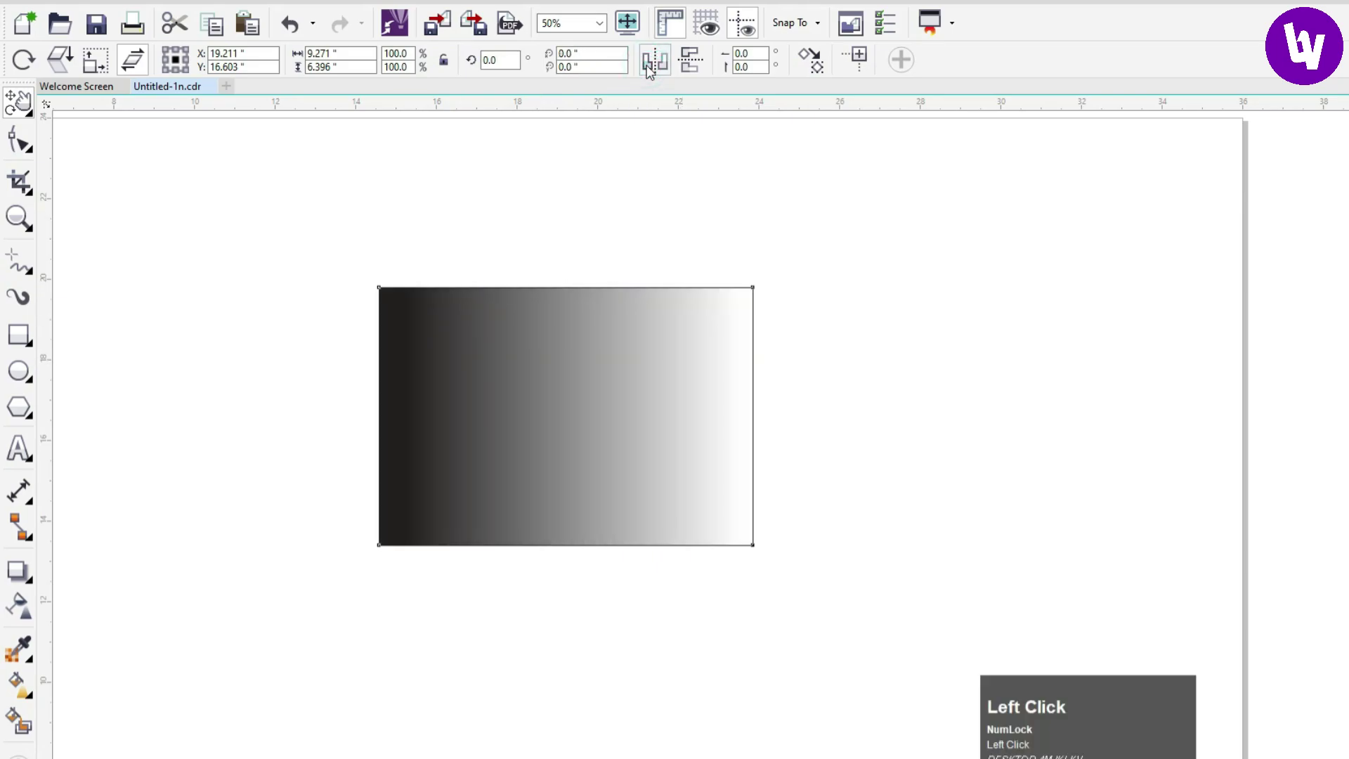
click(646, 65)
click(647, 65)
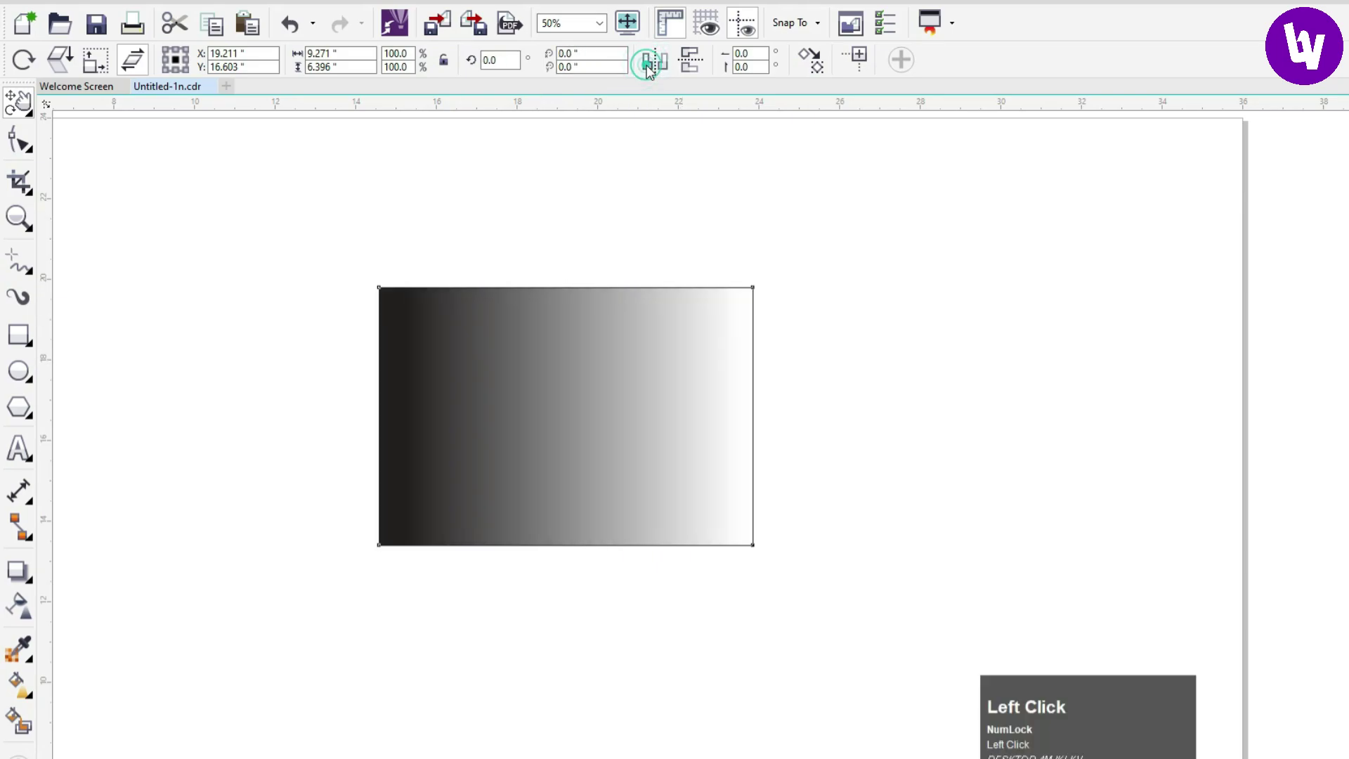
click(696, 61)
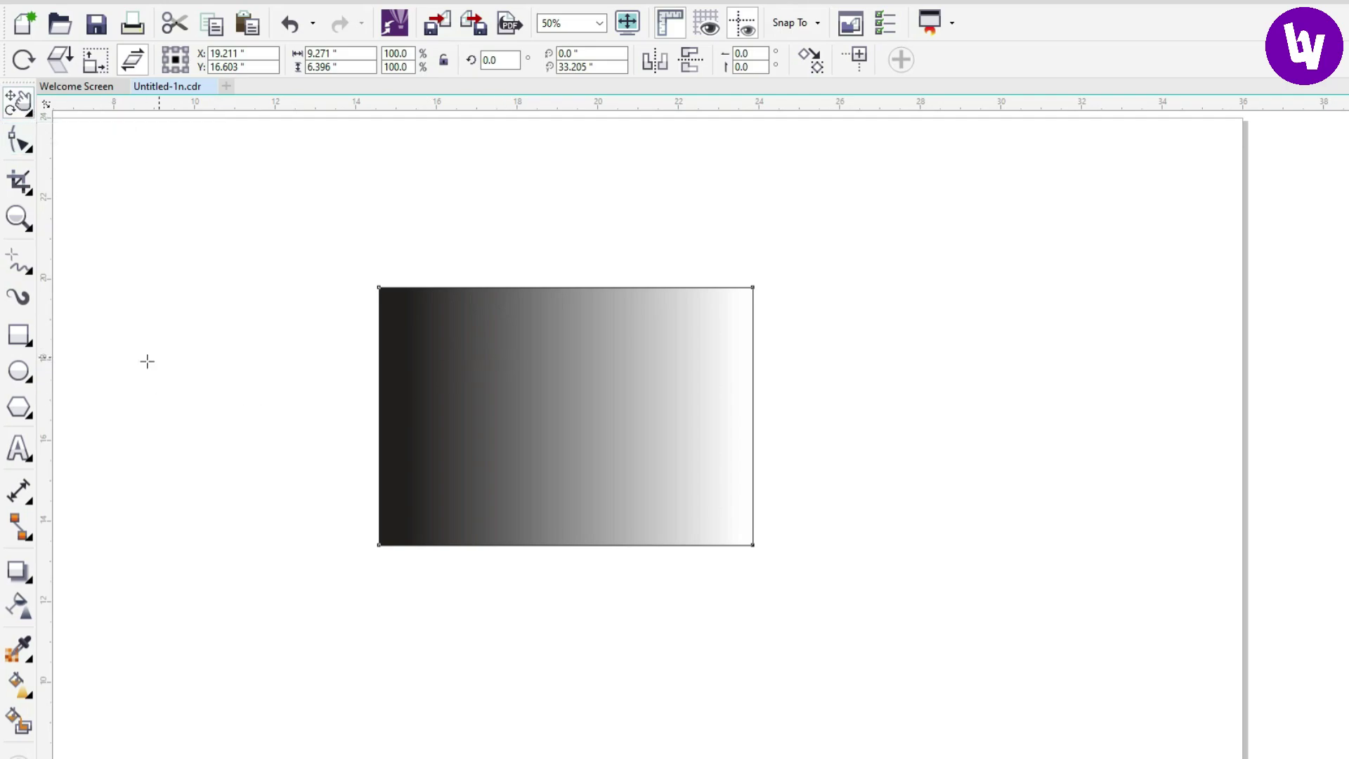
Draw a rectangle about 5.46 by 7.25 inches to the right of the first, and give it a vertical black-to-white gradient
click(19, 335)
drag(838, 206, 1060, 497)
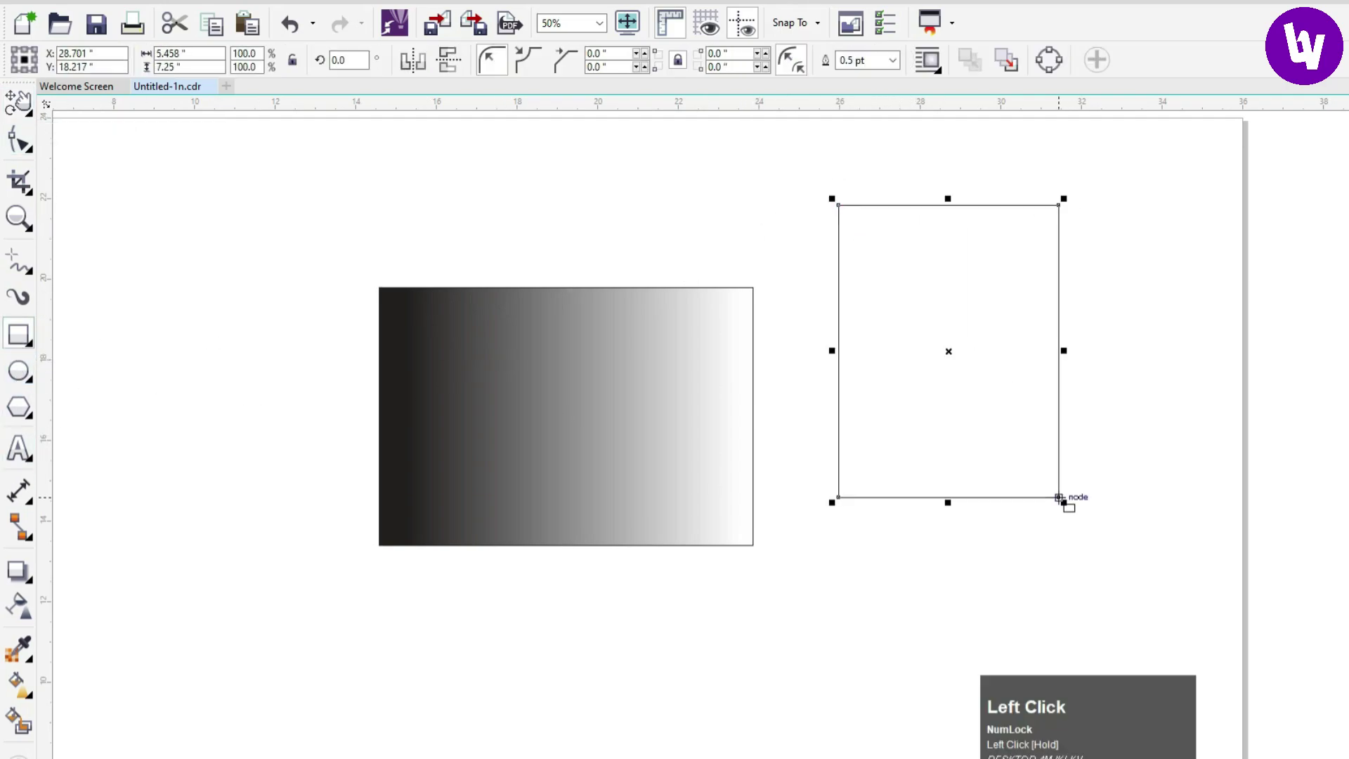
click(20, 689)
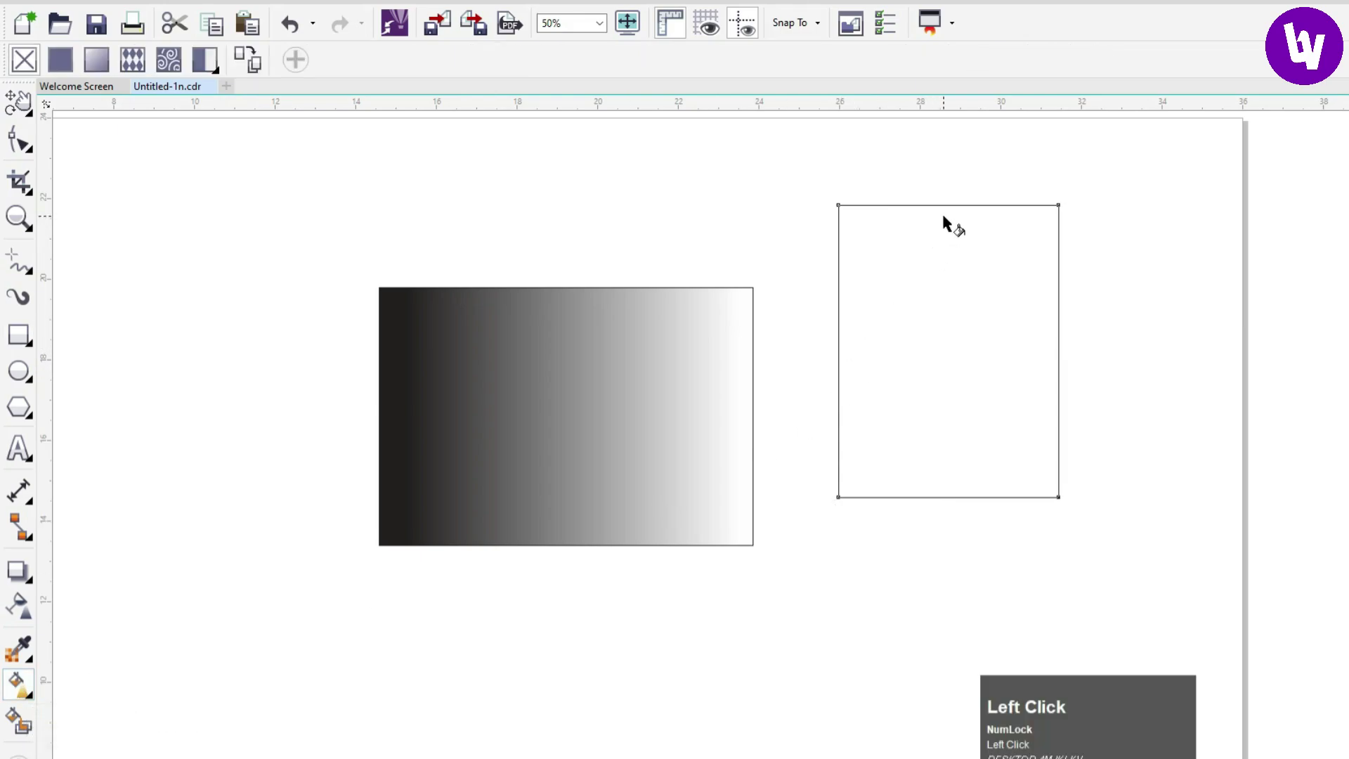
drag(943, 216, 943, 469)
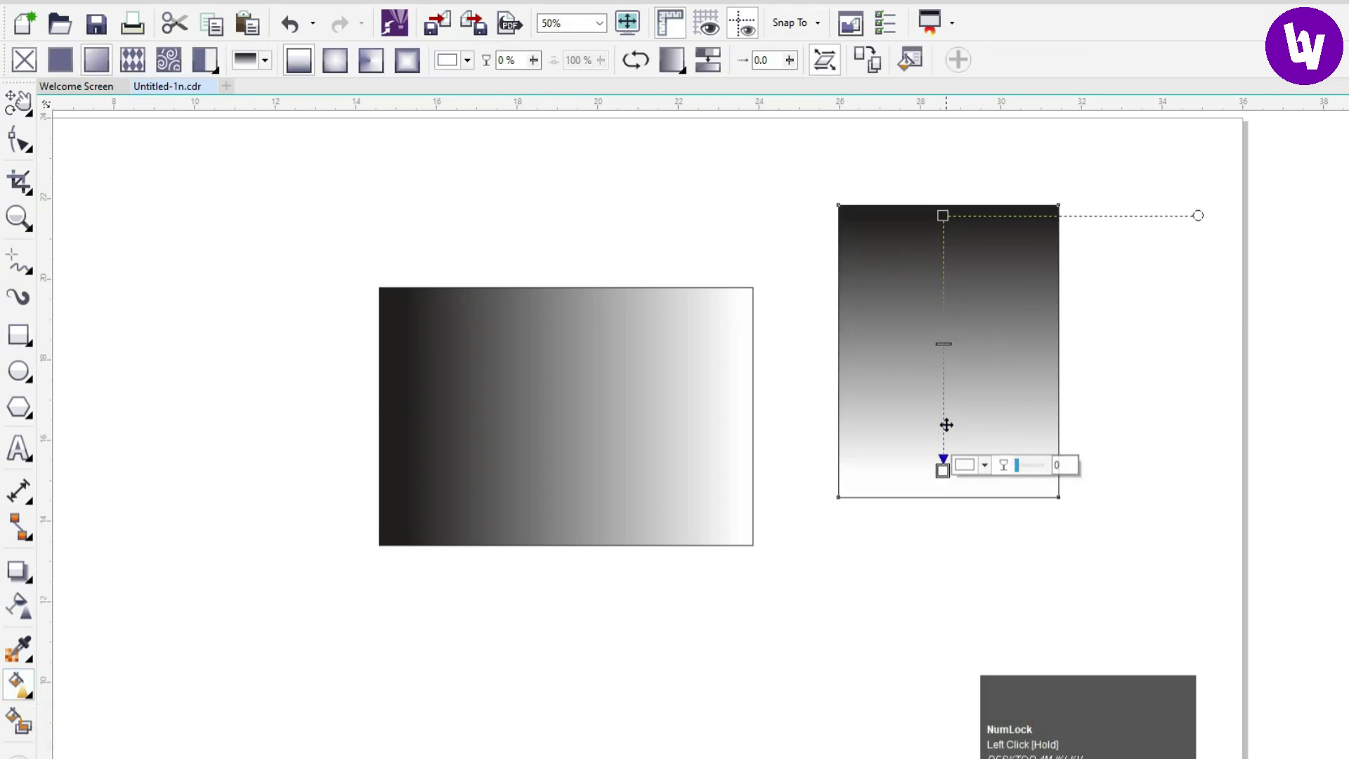
click(22, 104)
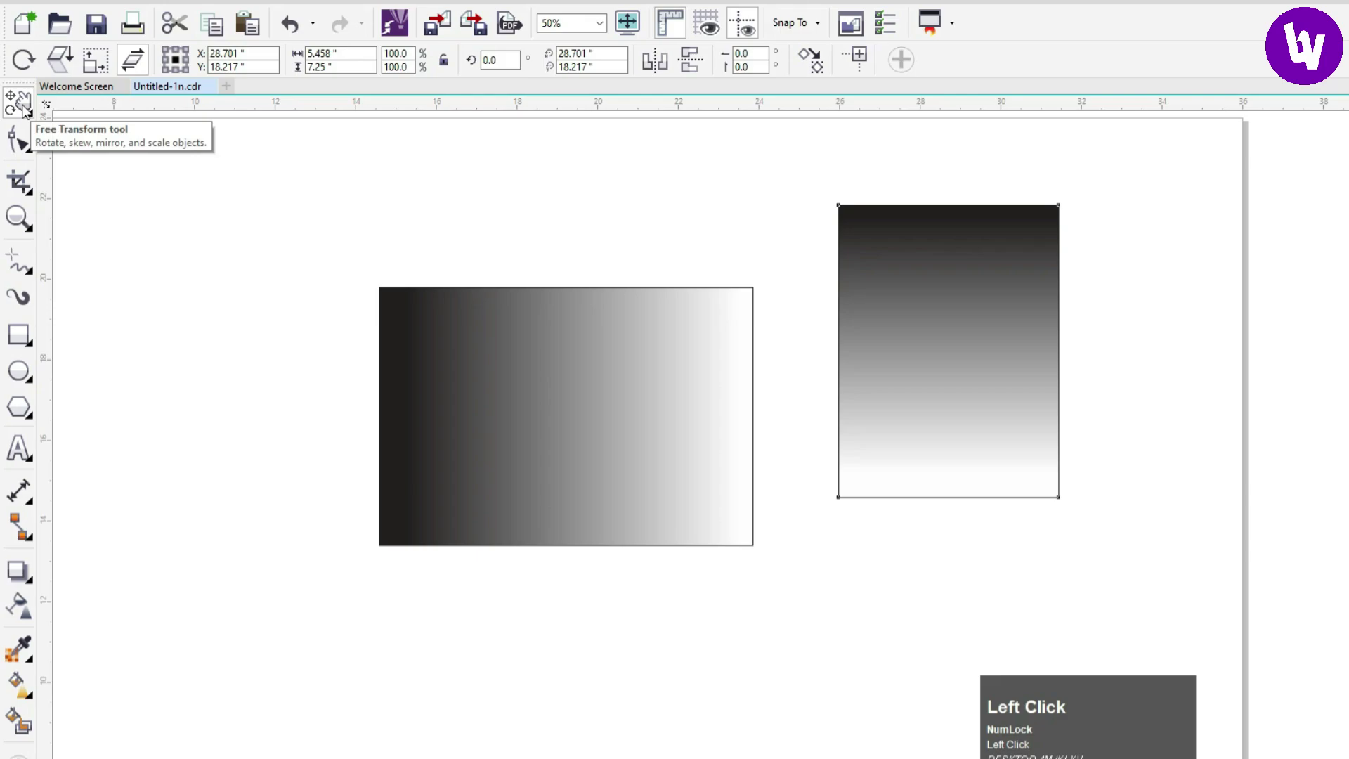
Mirror the new rectangle vertically three times with the Free Transform tool
click(696, 60)
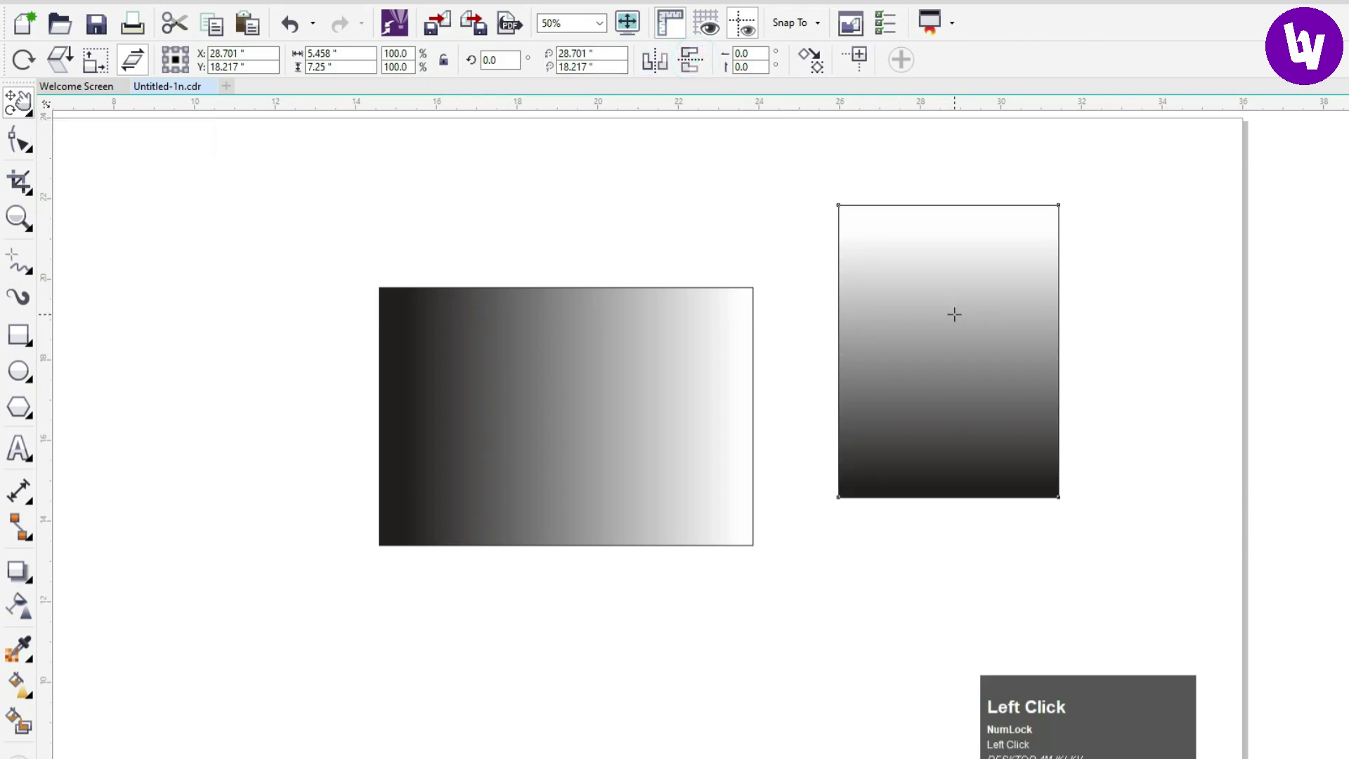
click(692, 62)
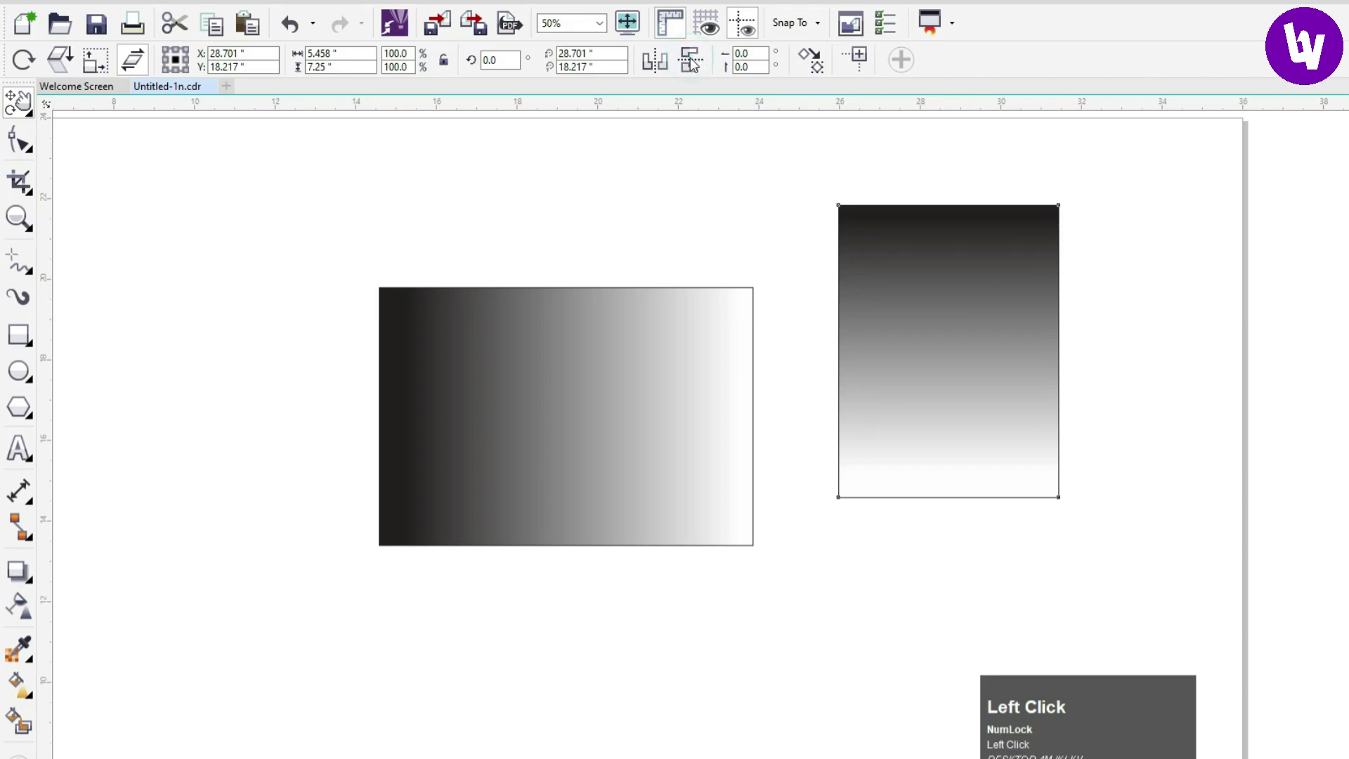
click(692, 62)
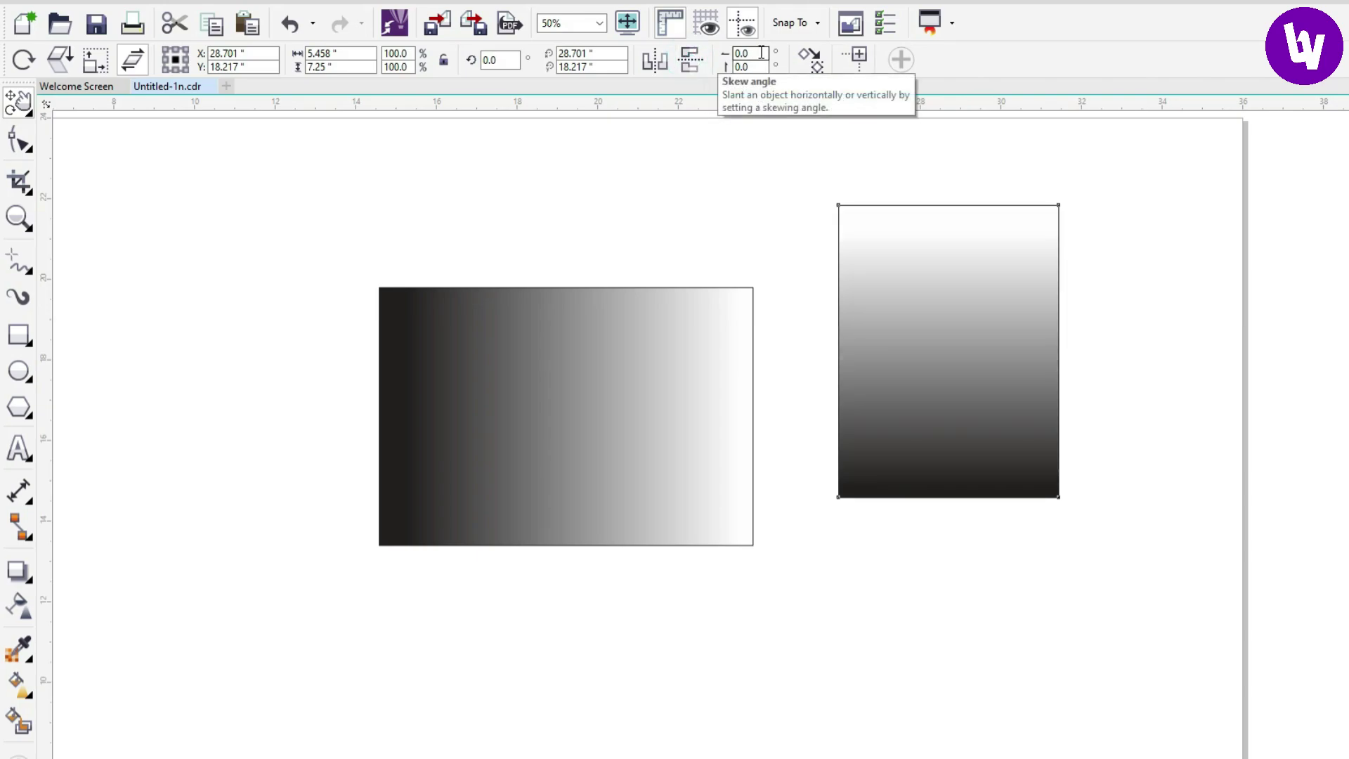
Try setting the new rectangle's horizontal and vertical skew angles to 5°, and undo the skew
click(738, 54)
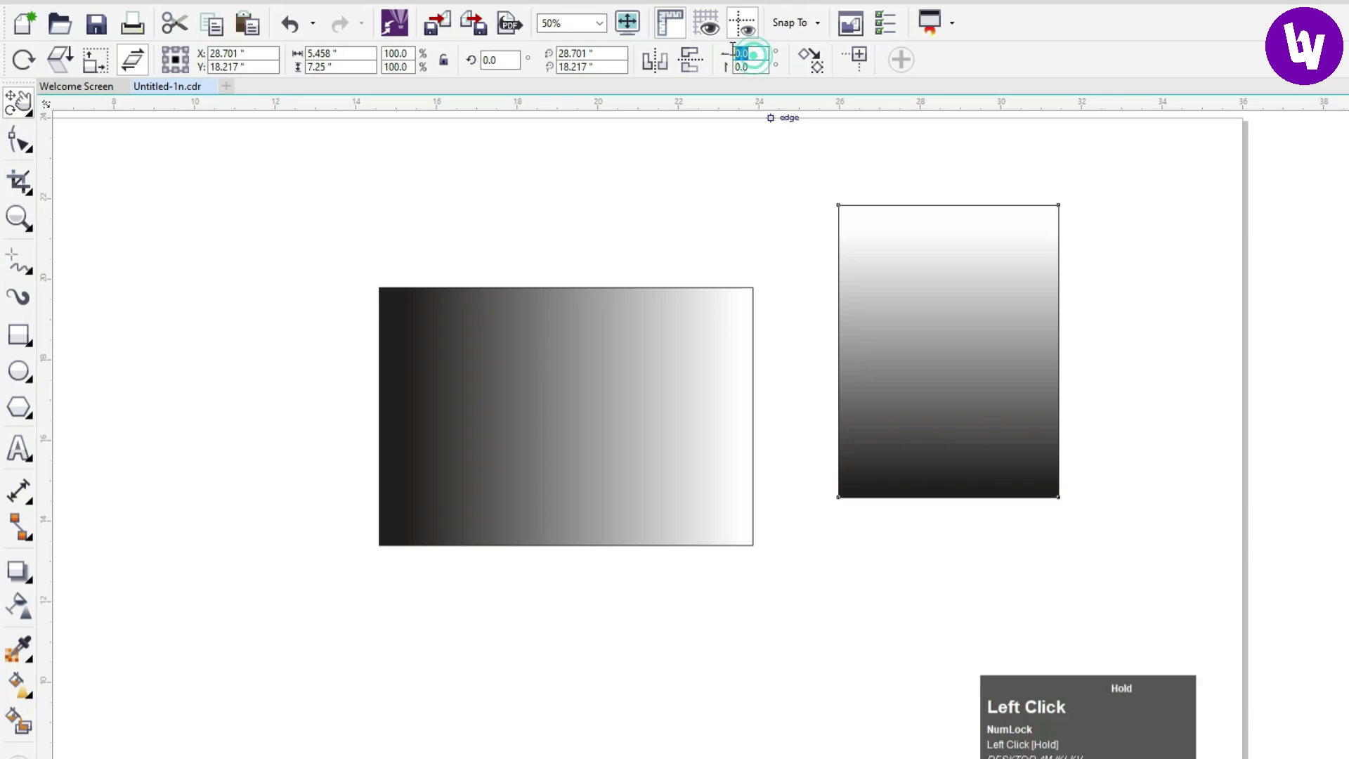
text(5)
key(Tab)
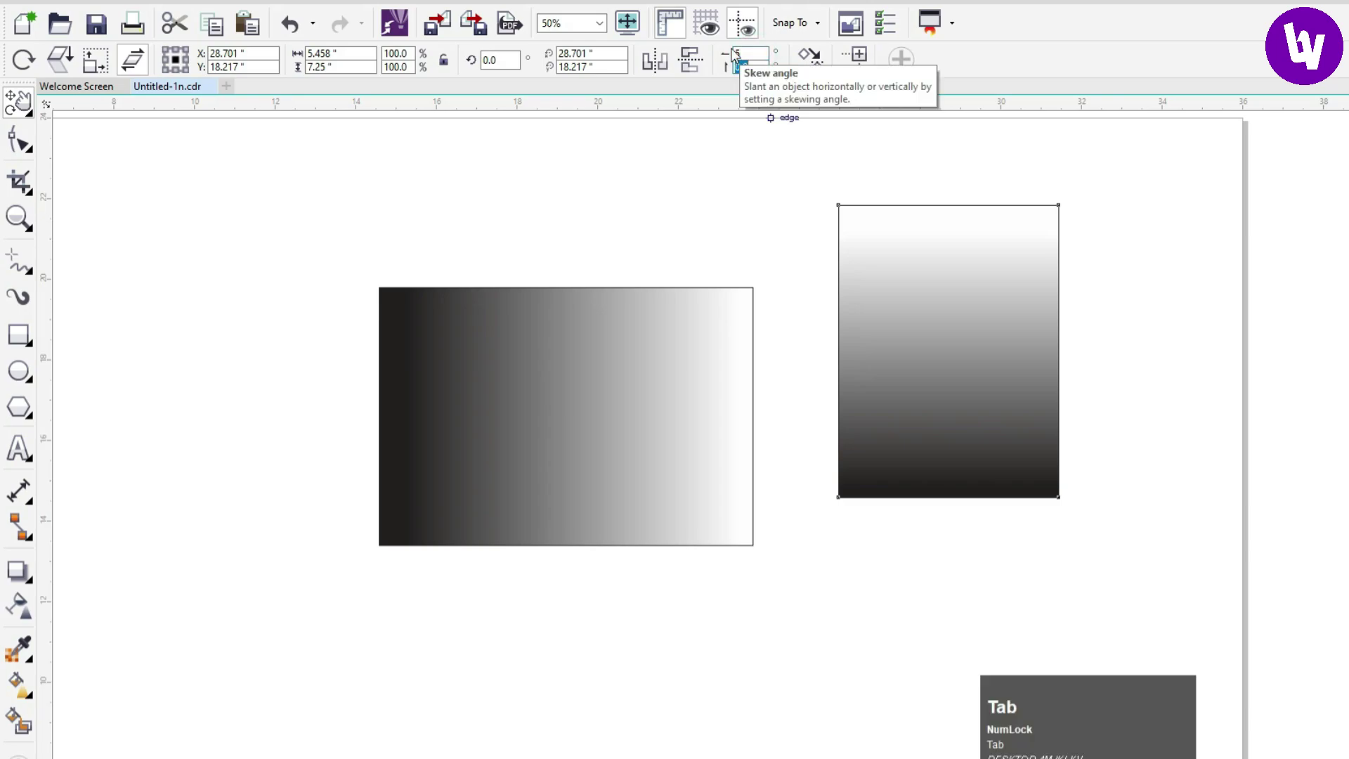
text(5)
key(Return)
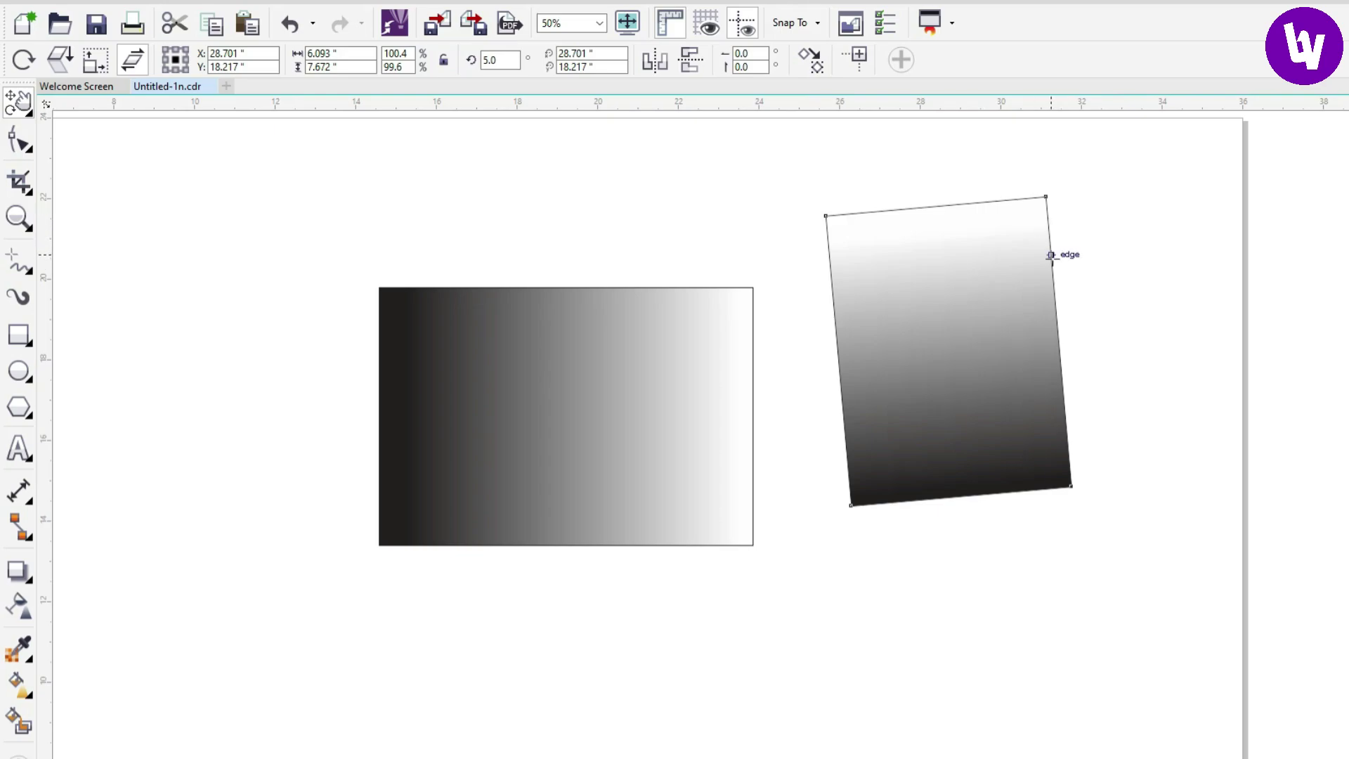
key(ctrl+z)
Try skewing the new rectangle horizontally by 30°
drag(756, 54, 716, 46)
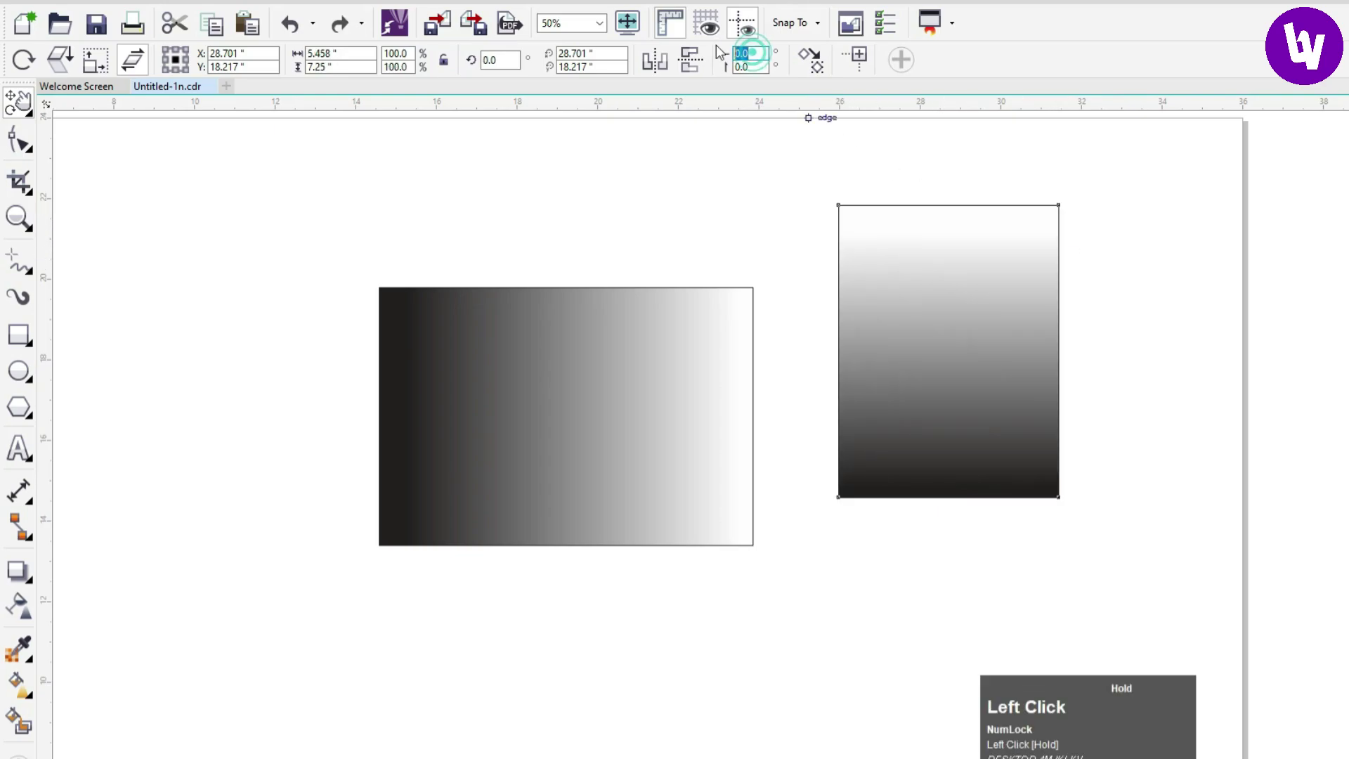
text(30)
key(Return)
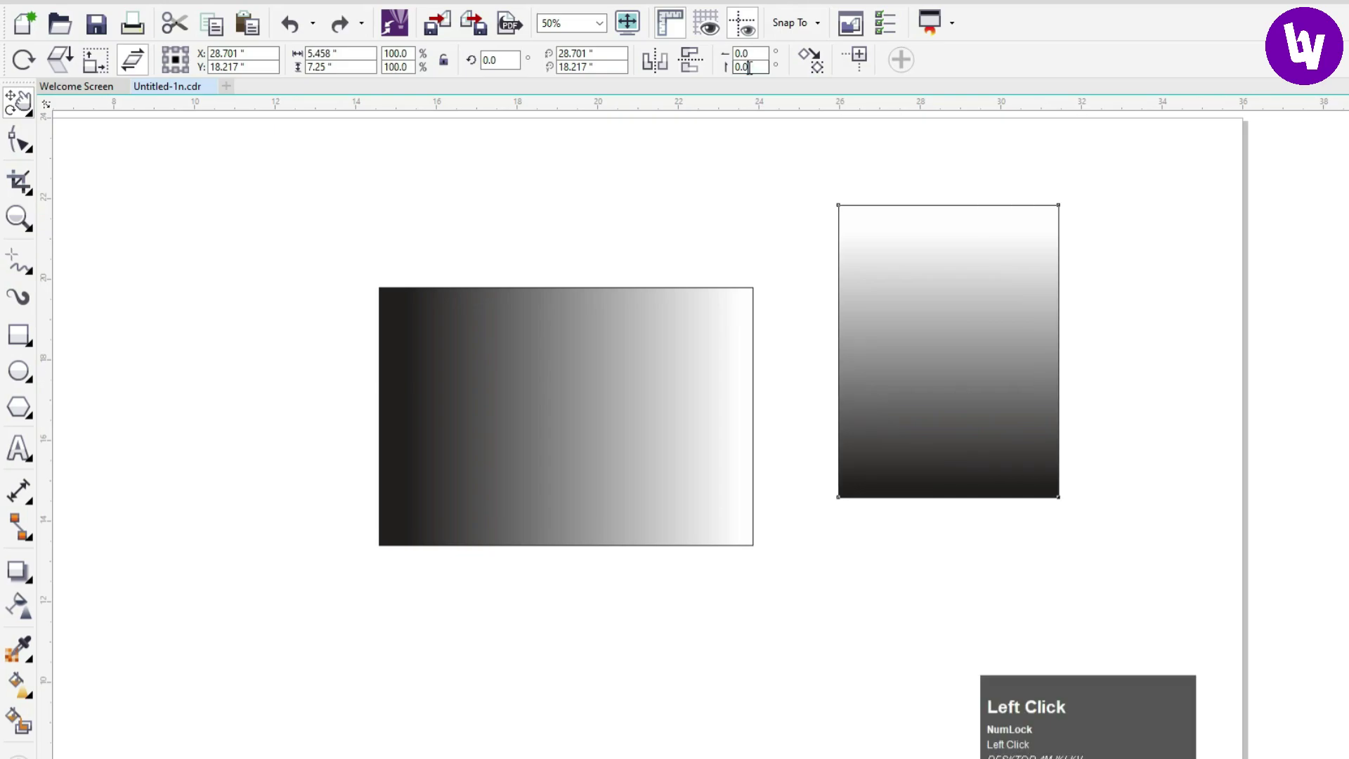
Try setting the right rectangle's vertical skew angle to 30°, and undo the skew
drag(754, 67, 726, 67)
text(30)
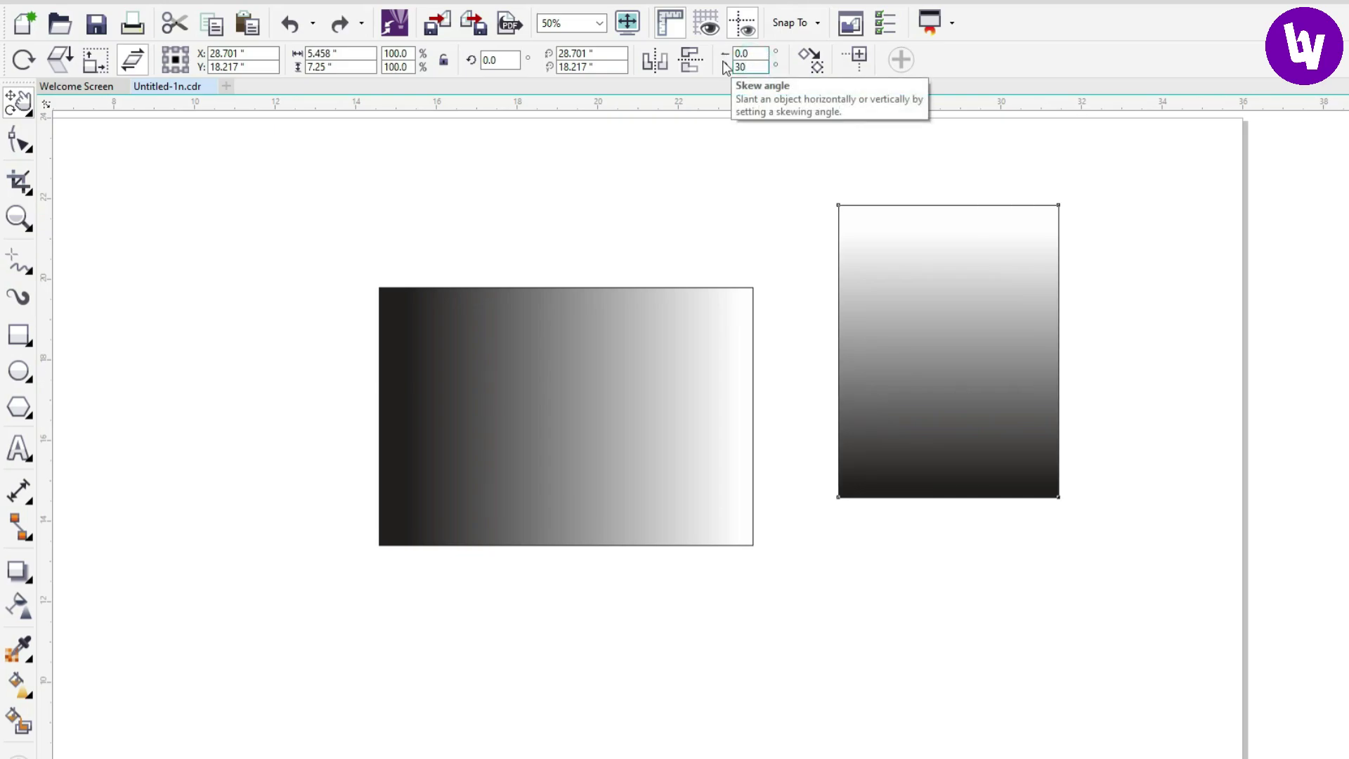
key(Return)
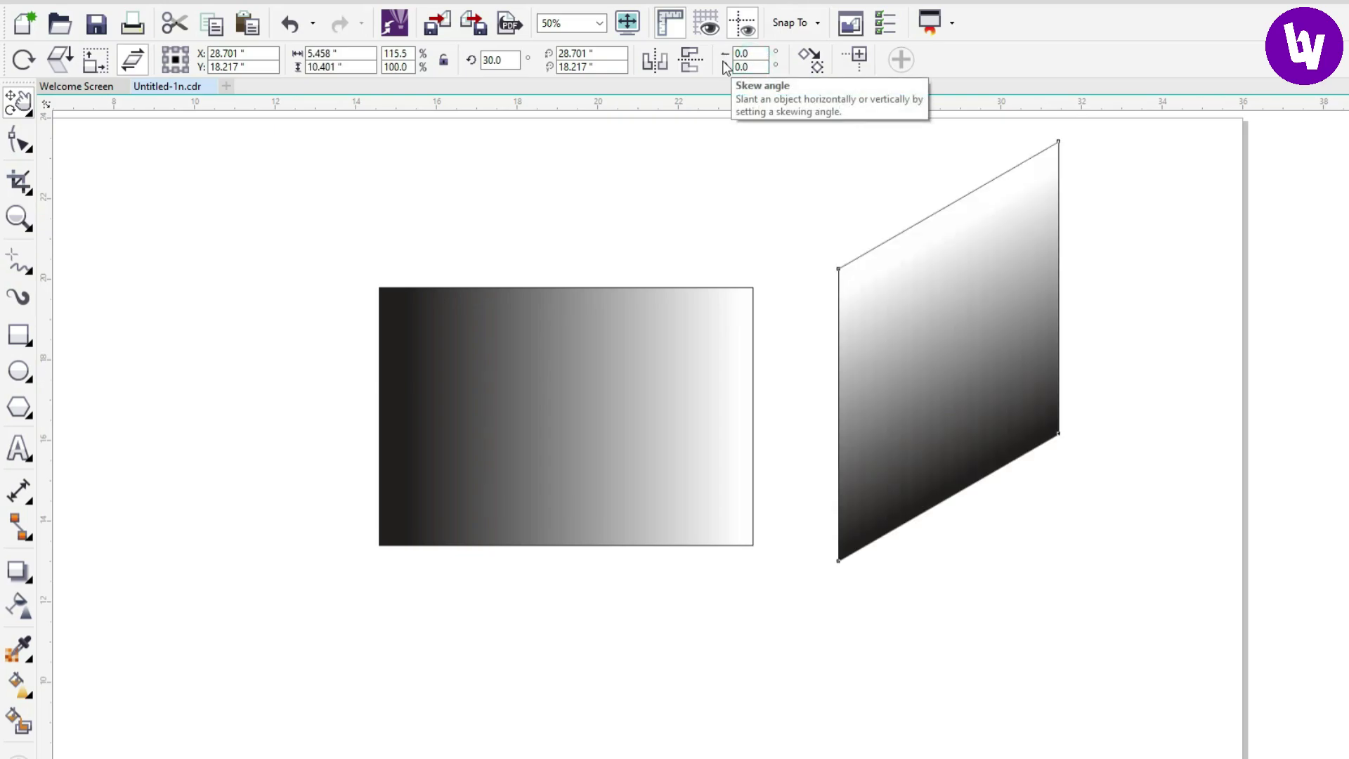
key(ctrl+z)
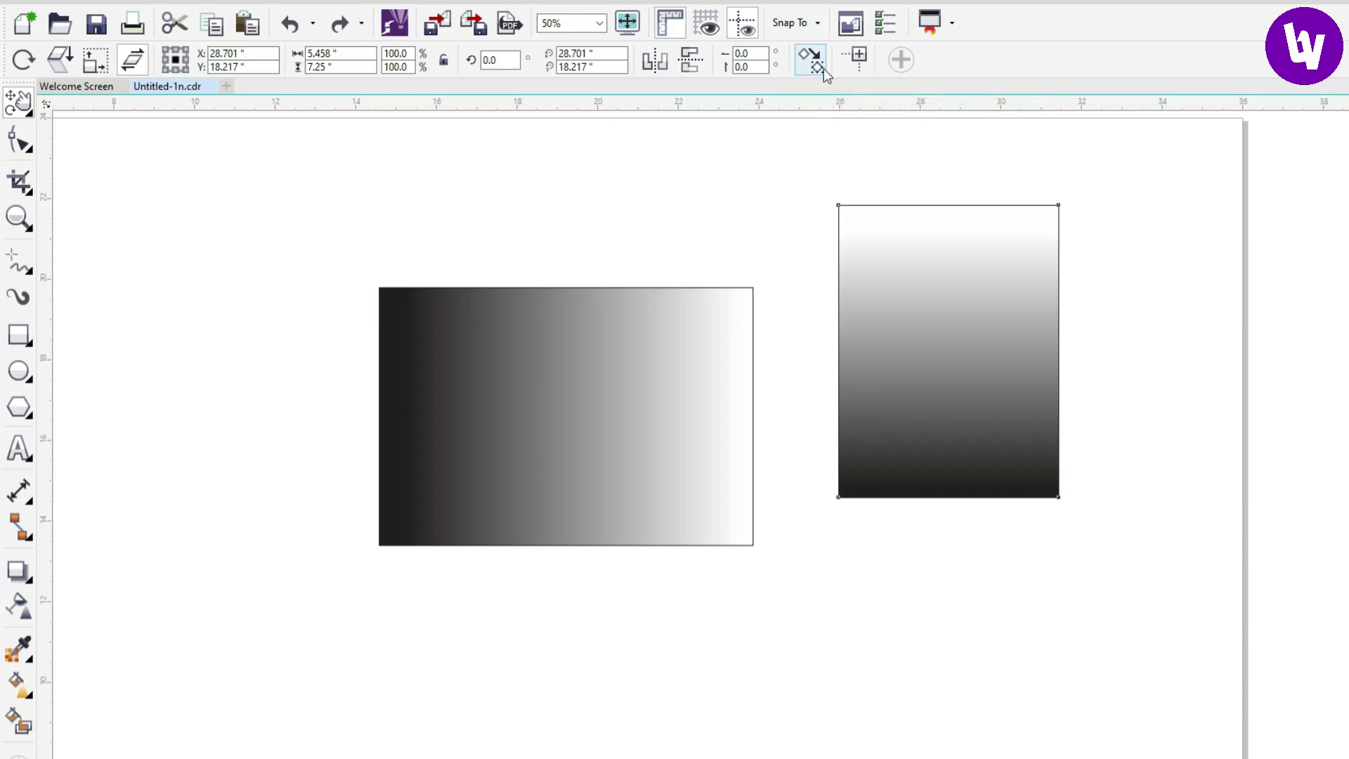
Mirror the wide horizontal-gradient rectangle horizontally
click(530, 377)
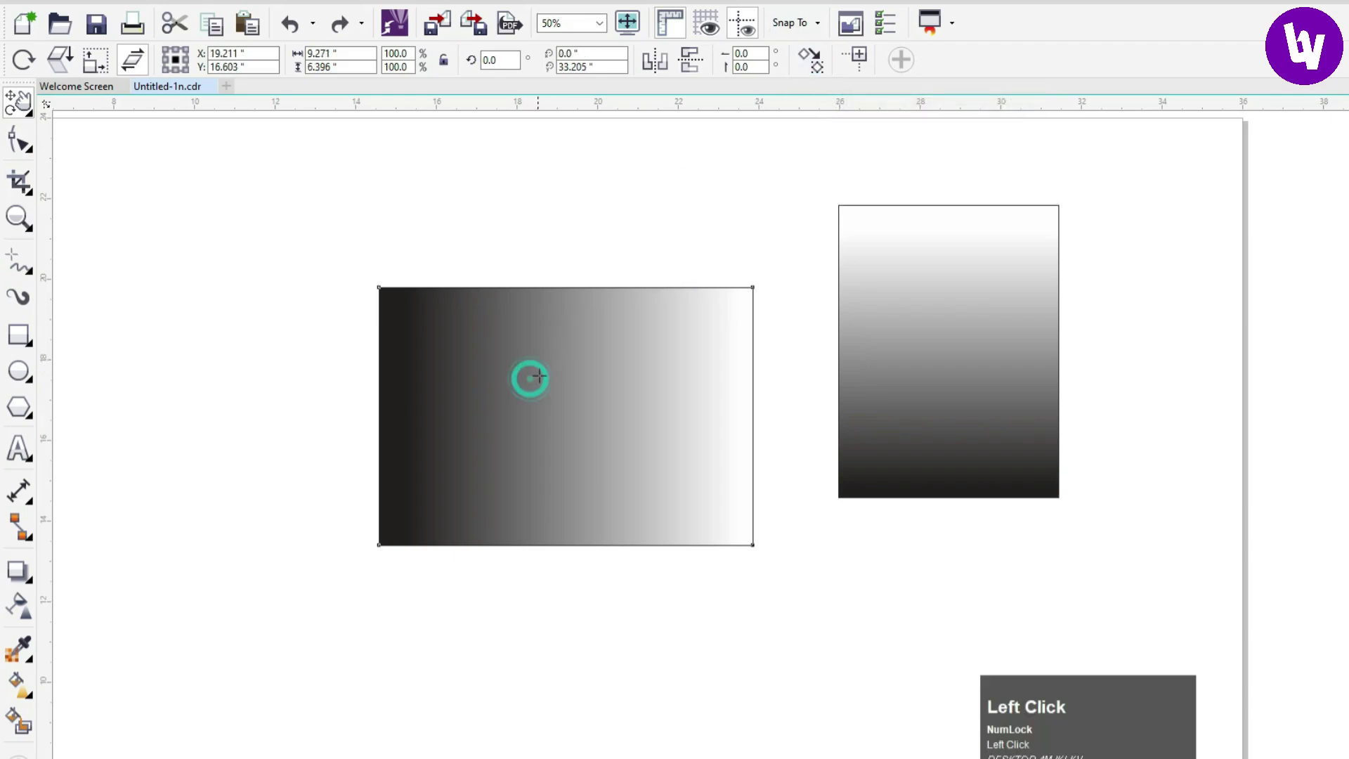
click(664, 66)
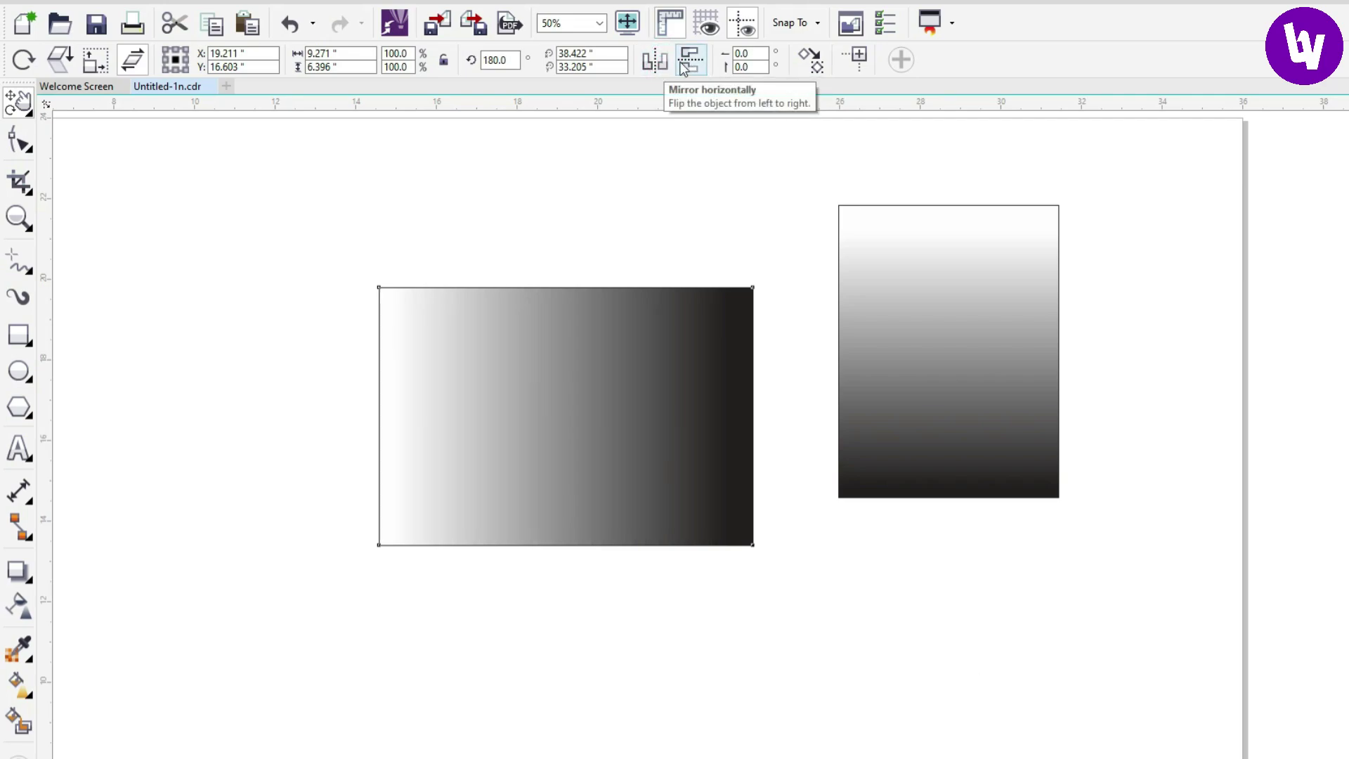
Try rotating the wide gradient rectangle with Free Rotation, and undo the rotation
click(21, 61)
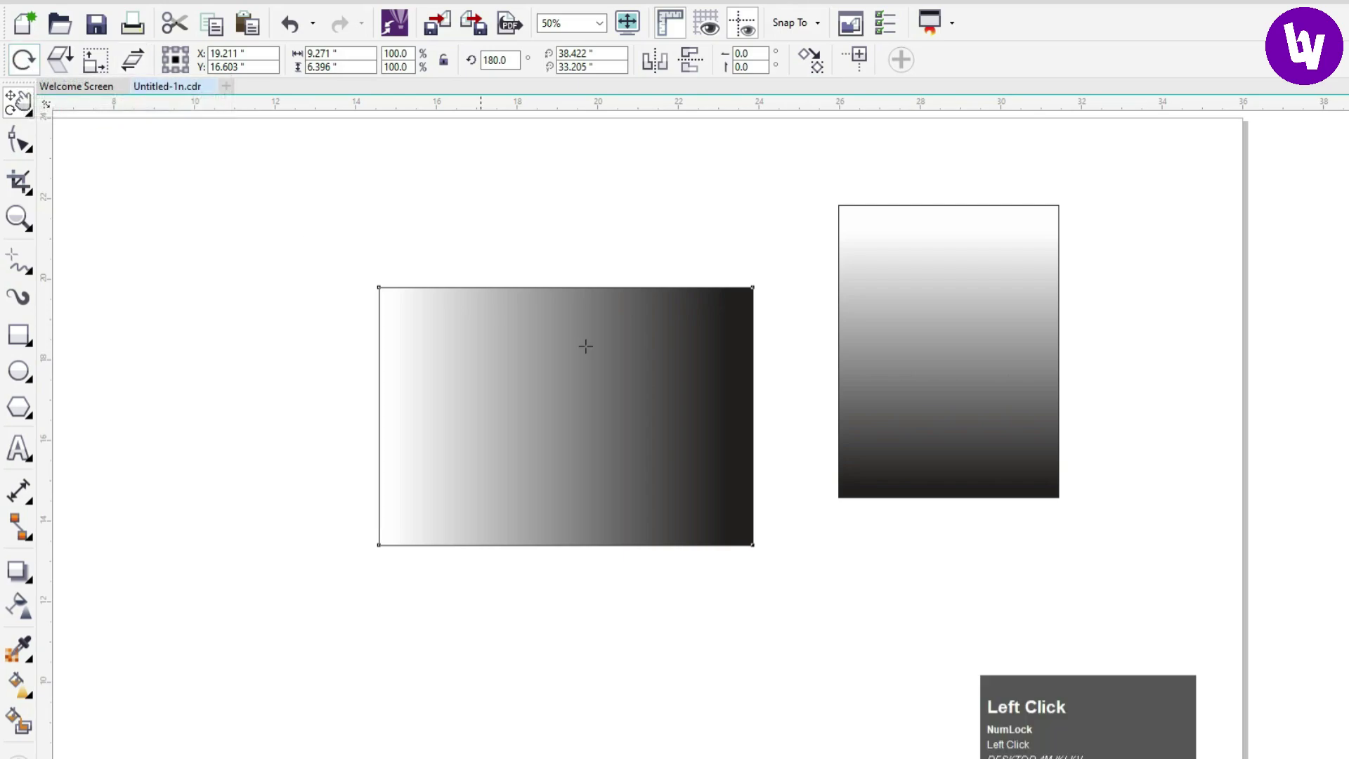
drag(601, 370, 587, 376)
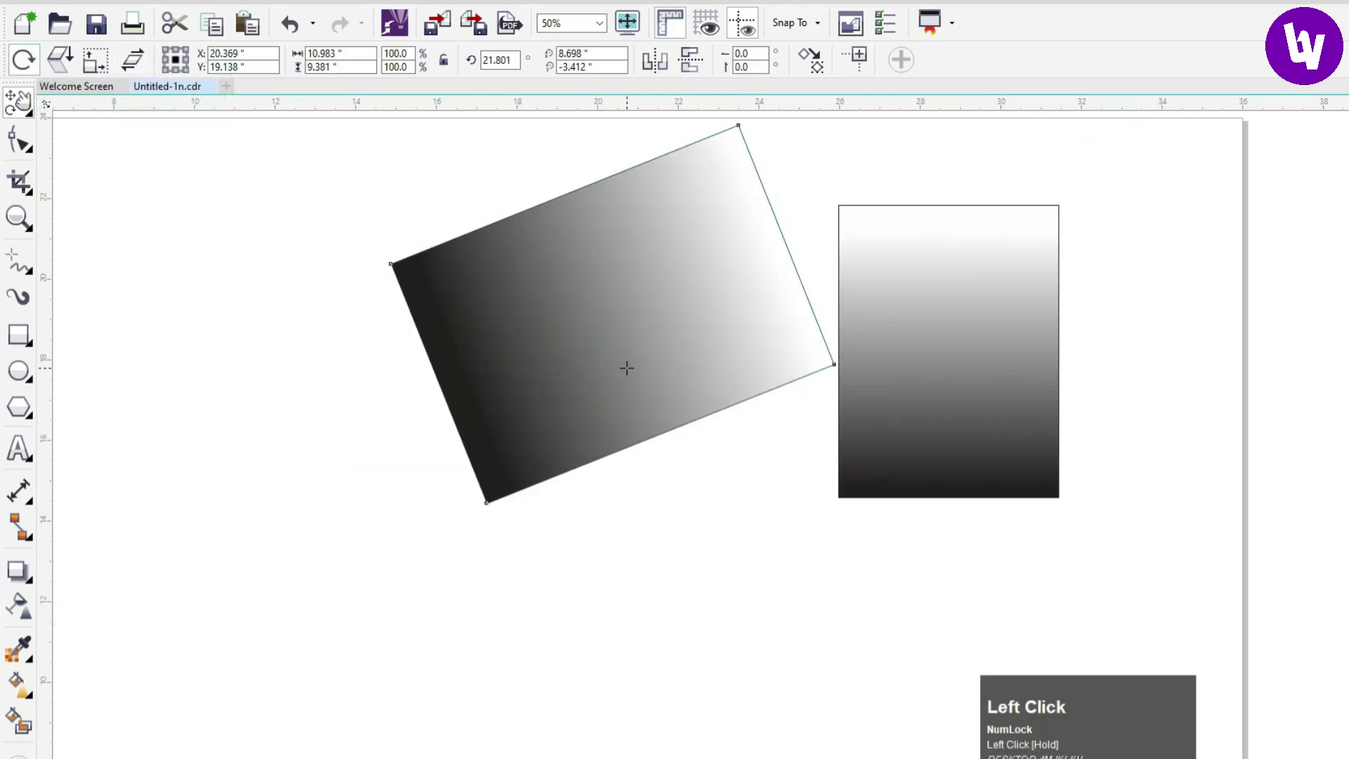
key(ctrl+z)
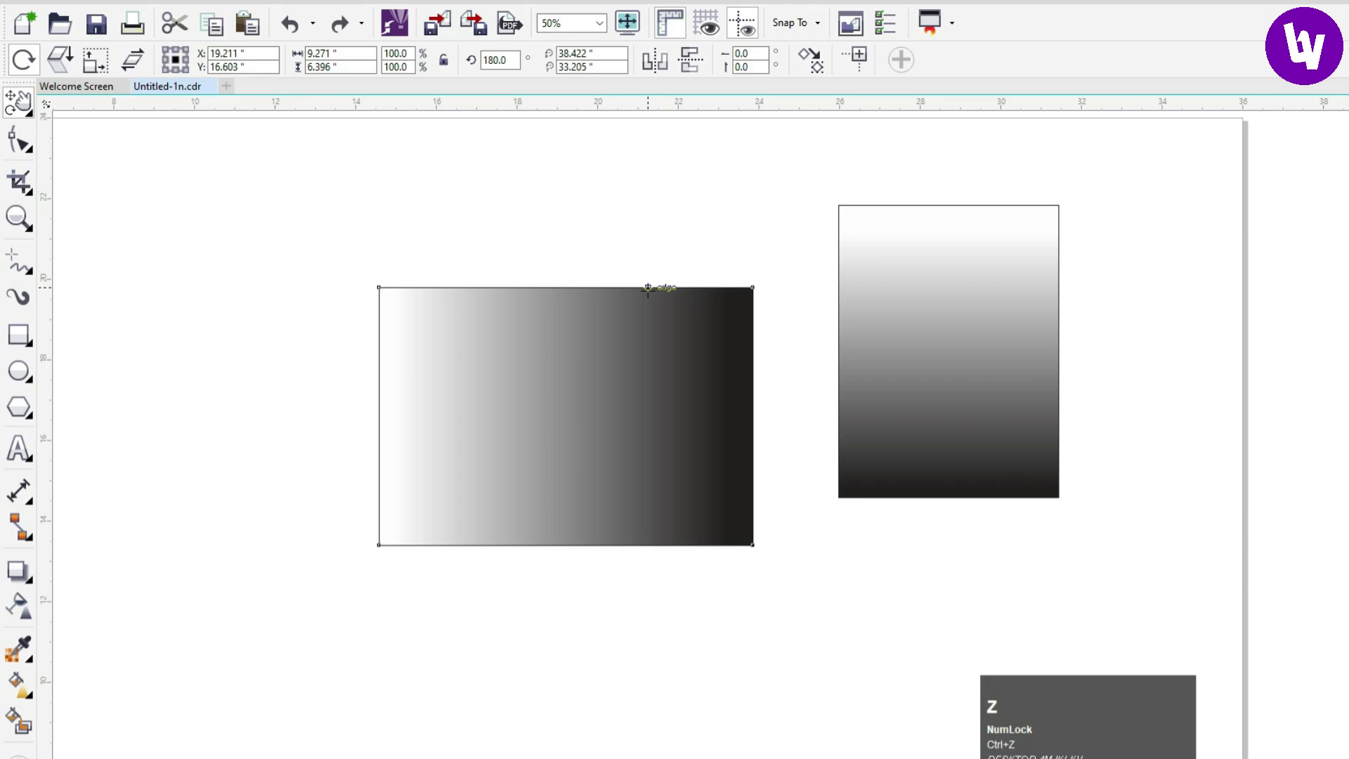
Enable Apply to Duplicate, freely rotate a copy of the wide rectangle, and mirror that copy horizontally
click(813, 69)
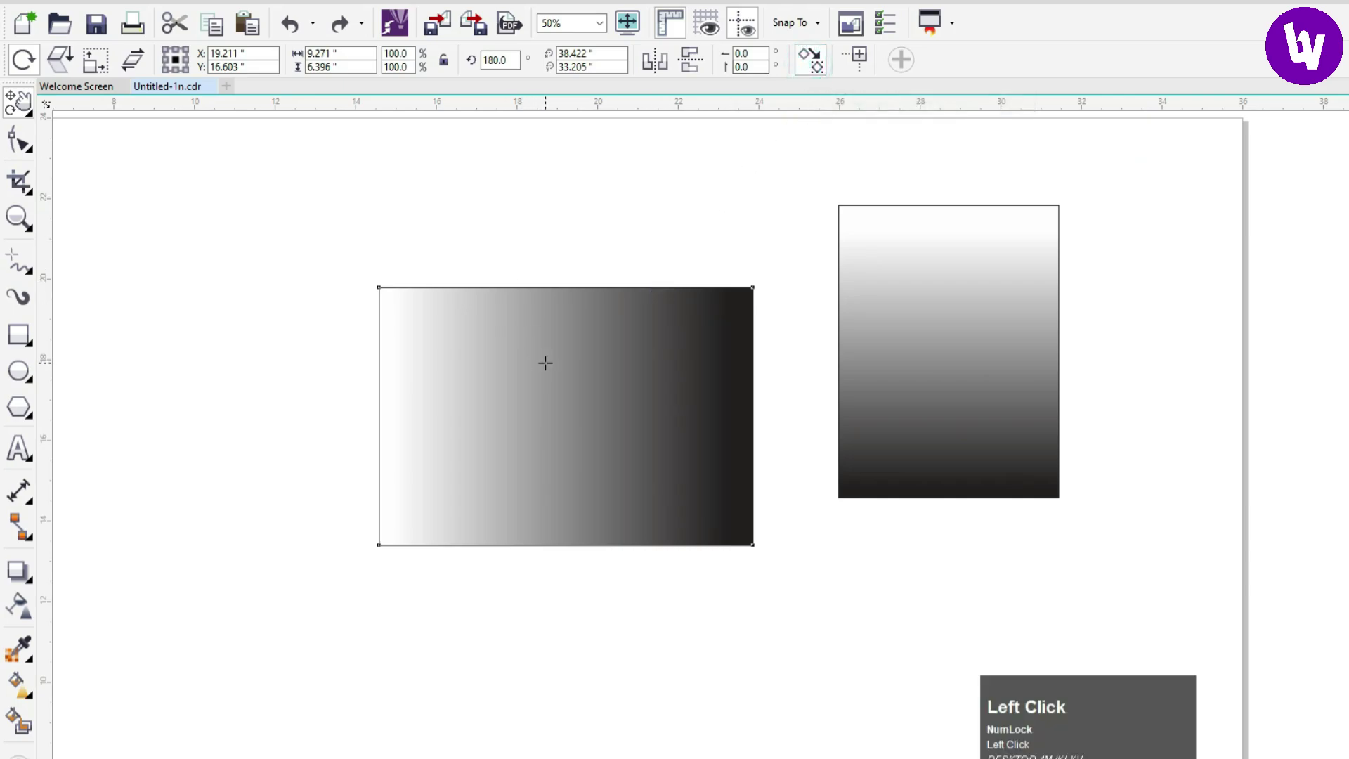
drag(561, 401, 553, 374)
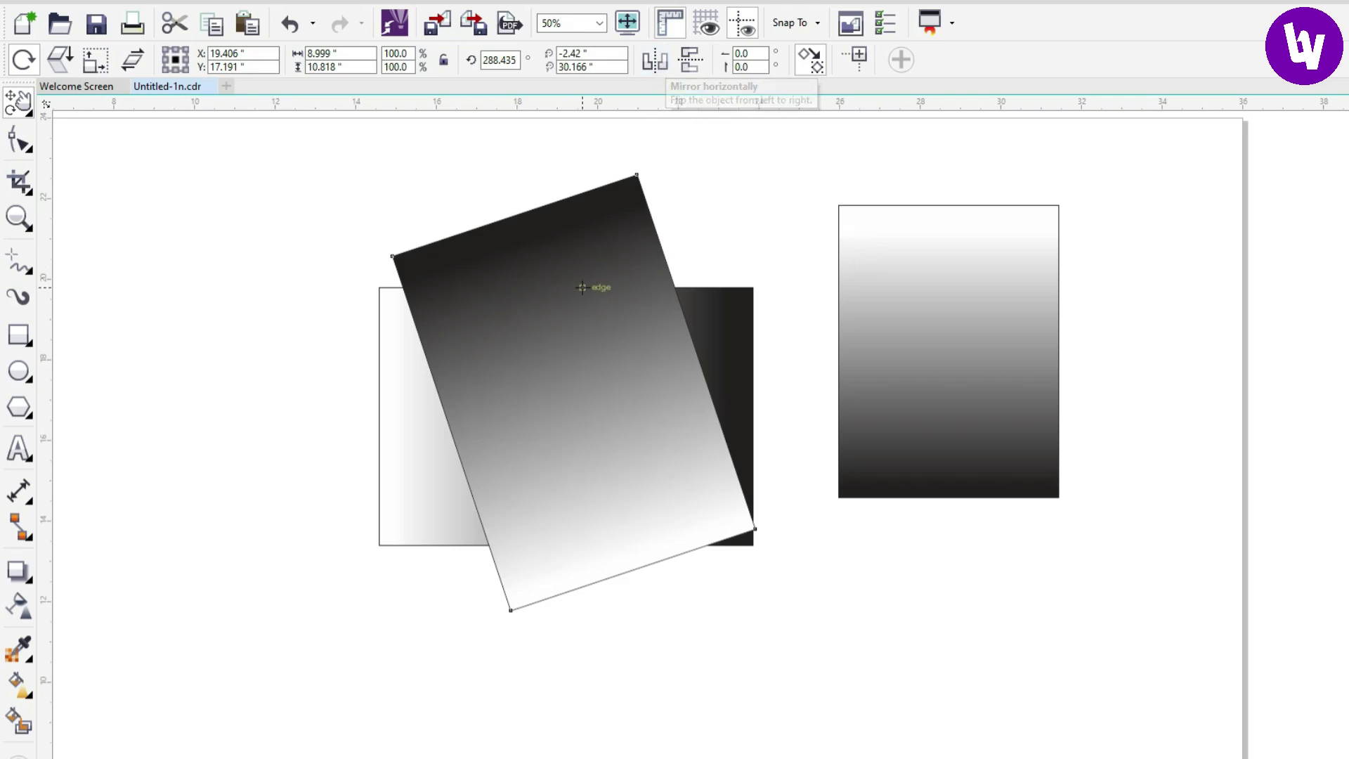
click(582, 288)
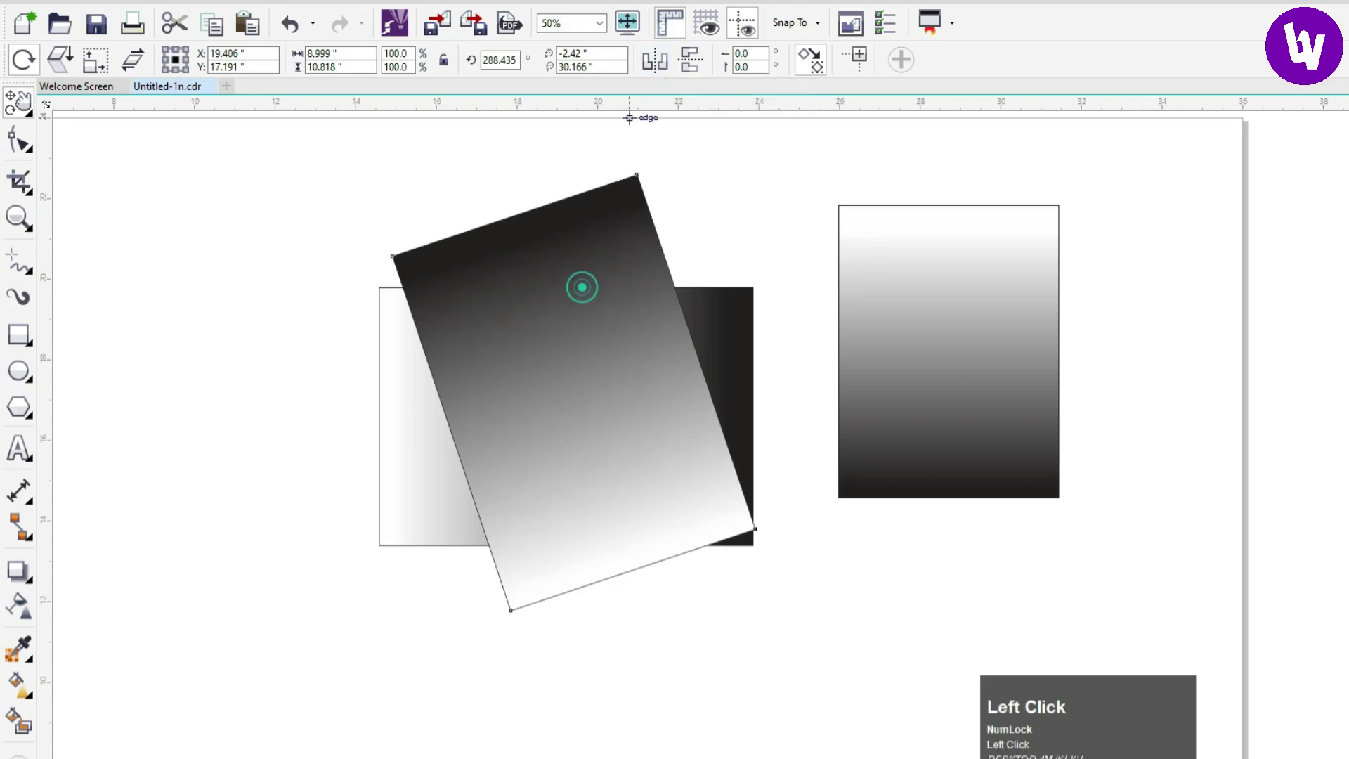
click(659, 60)
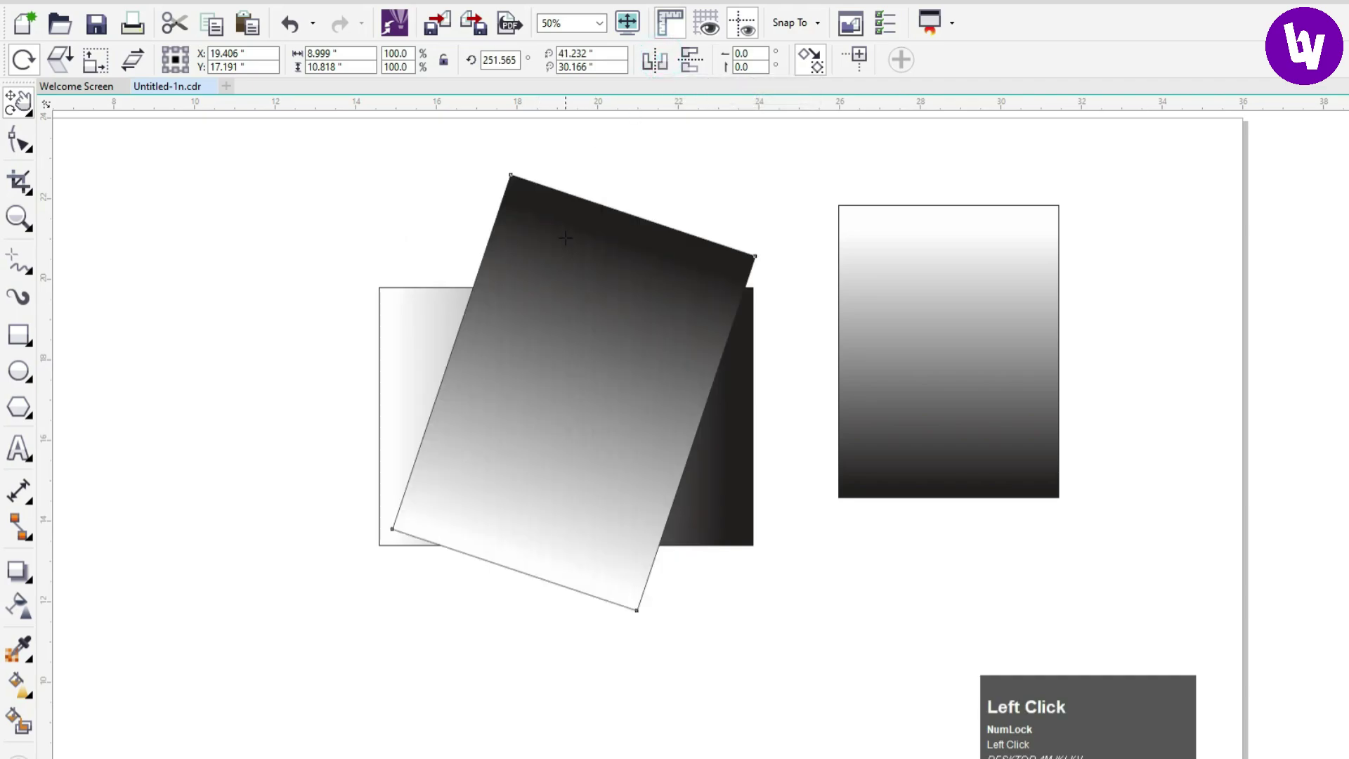
Create more freely rotated duplicates by rotating the copy around several different pivot points
drag(577, 269, 726, 274)
drag(659, 450, 621, 474)
drag(964, 328, 1001, 382)
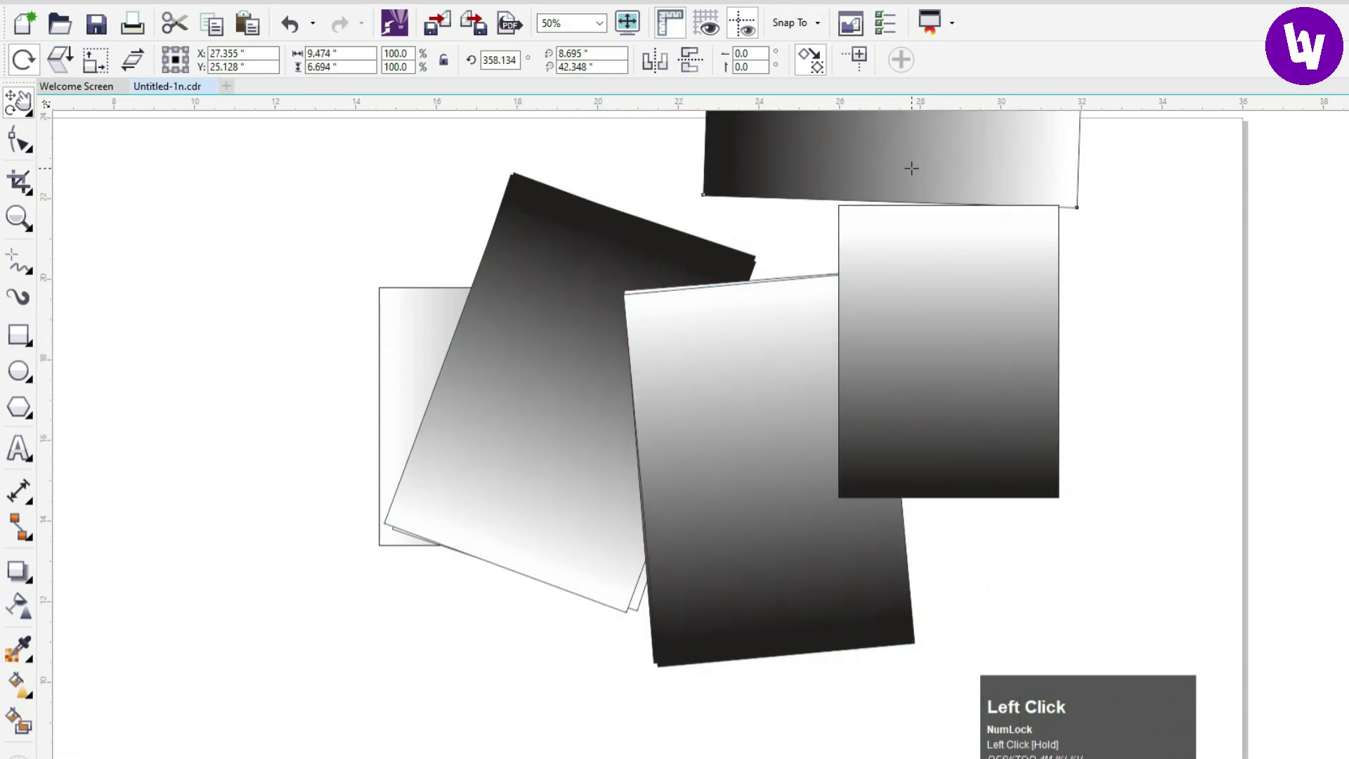
Undo the rotated duplicates and the copy's mirroring until only the two original rectangles remain
scroll(912, 168, down, 1)
key(ctrl+z)
key(ctrl+z)
key(ctrl+z)
key(ctrl+z)
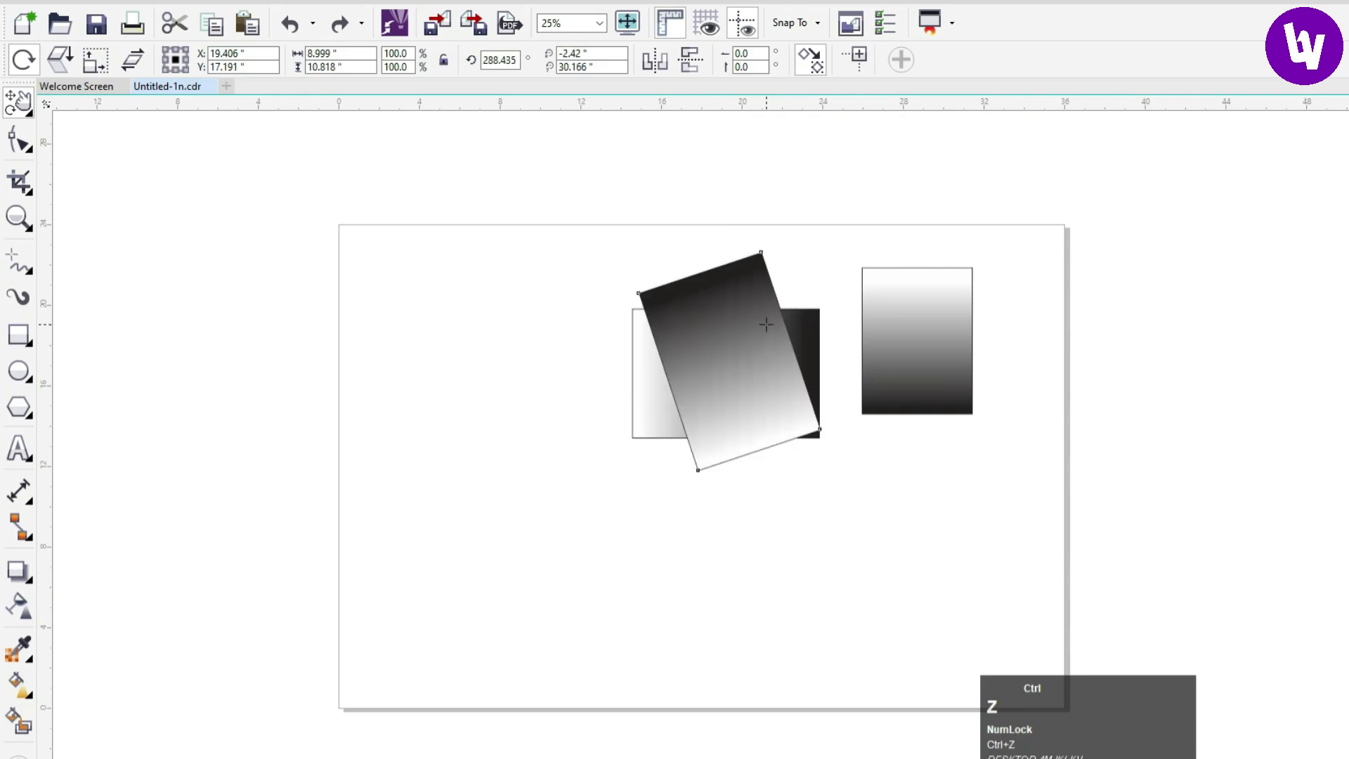
scroll(766, 324, up, 1)
key(ctrl+z)
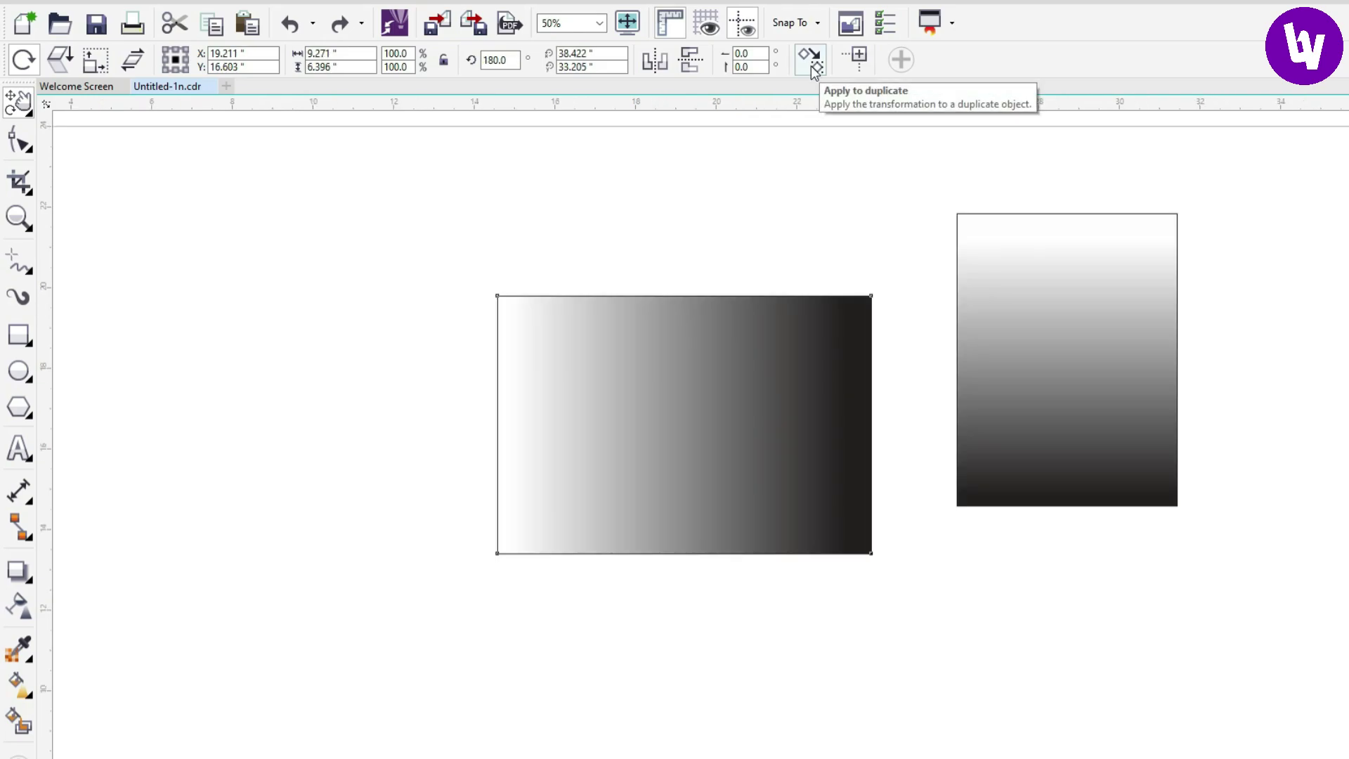
With Apply to Duplicate turned off, freely rotate the wide rectangle several times and mirror it horizontally and vertically
click(815, 70)
drag(713, 379, 714, 356)
drag(757, 283, 833, 460)
drag(681, 318, 660, 152)
click(655, 60)
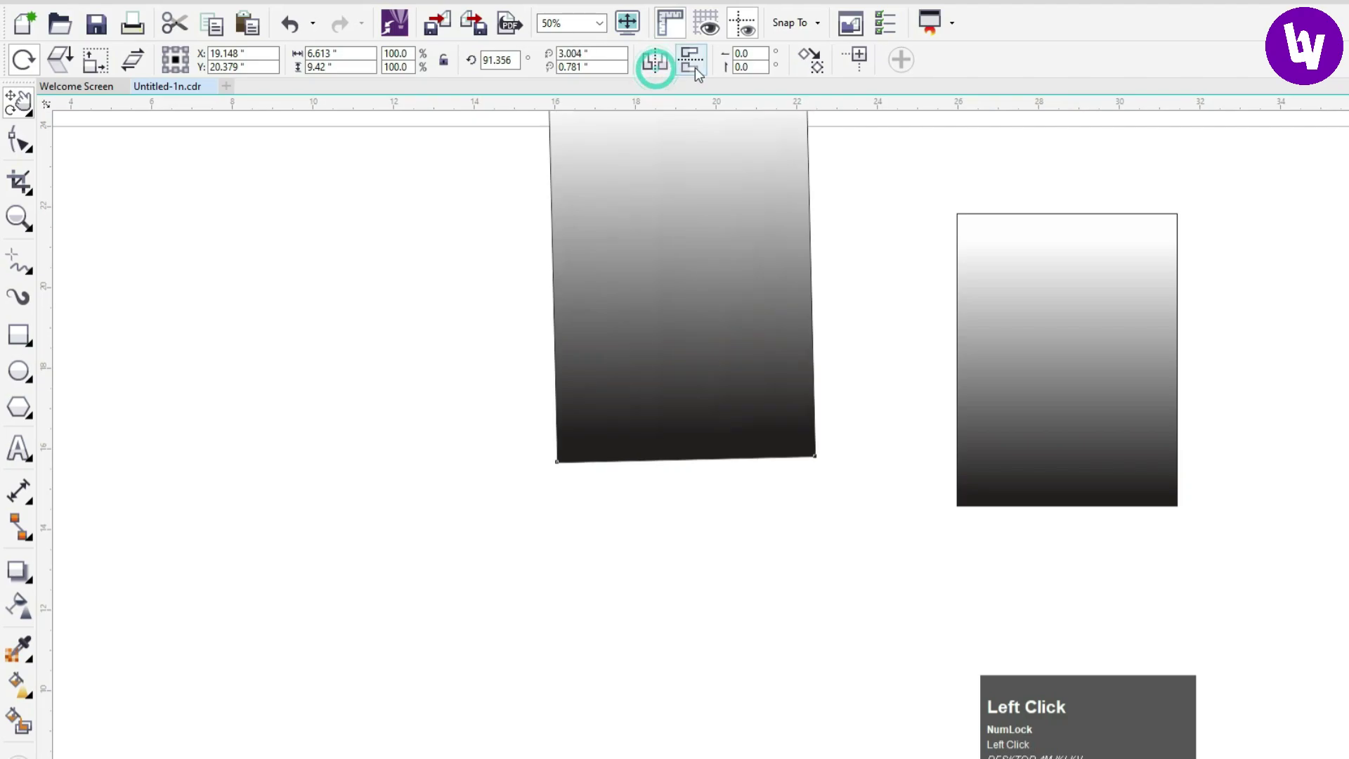
click(691, 60)
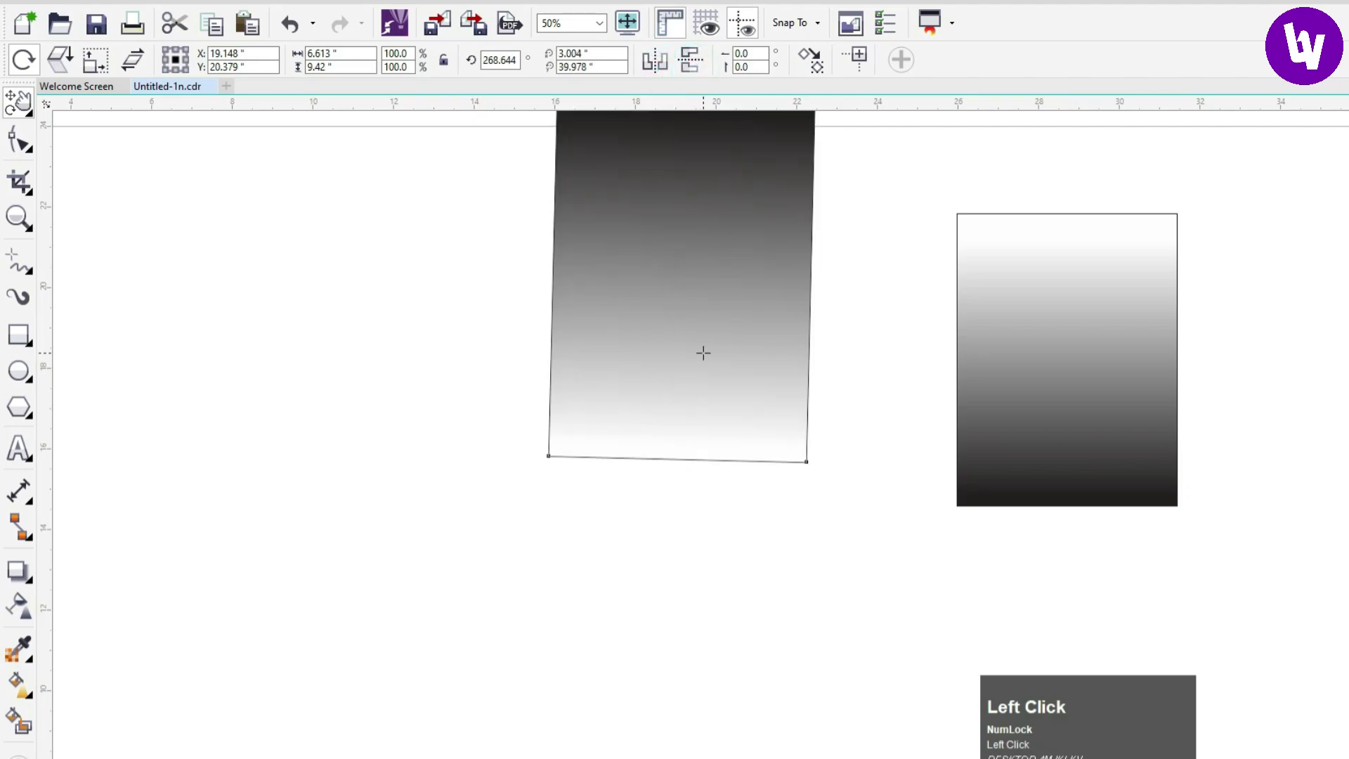
Enable Apply to Duplicate again and create freely rotated copies of the rotated gradient rectangle
scroll(704, 353, down, 1)
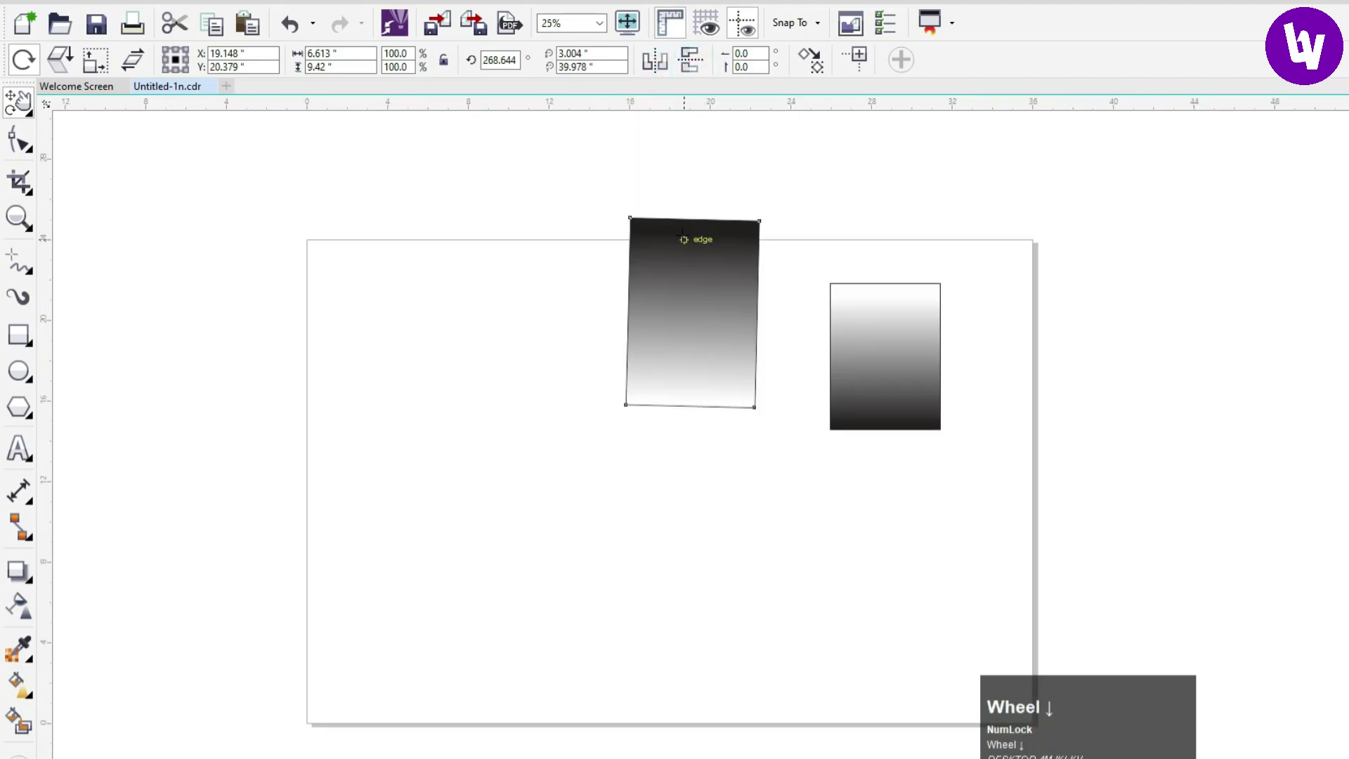
click(810, 64)
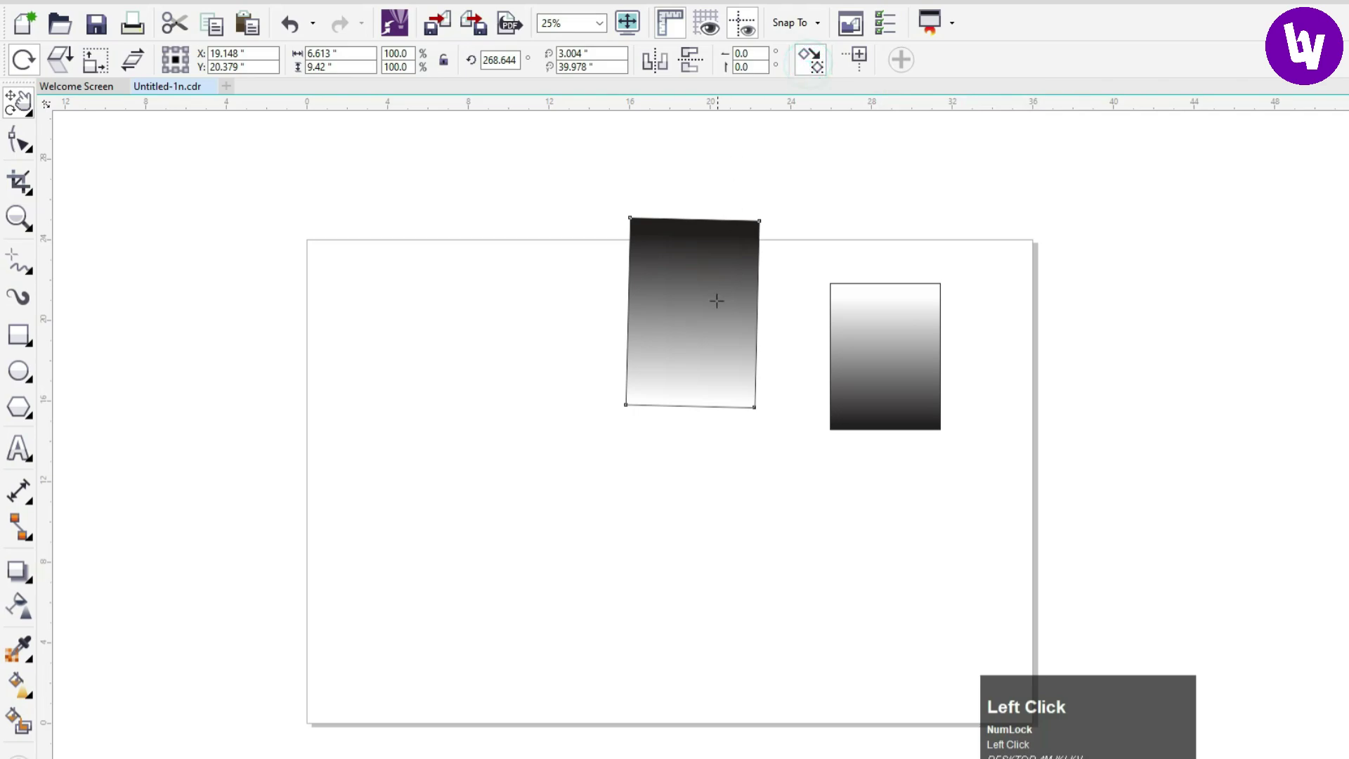
drag(717, 302, 665, 310)
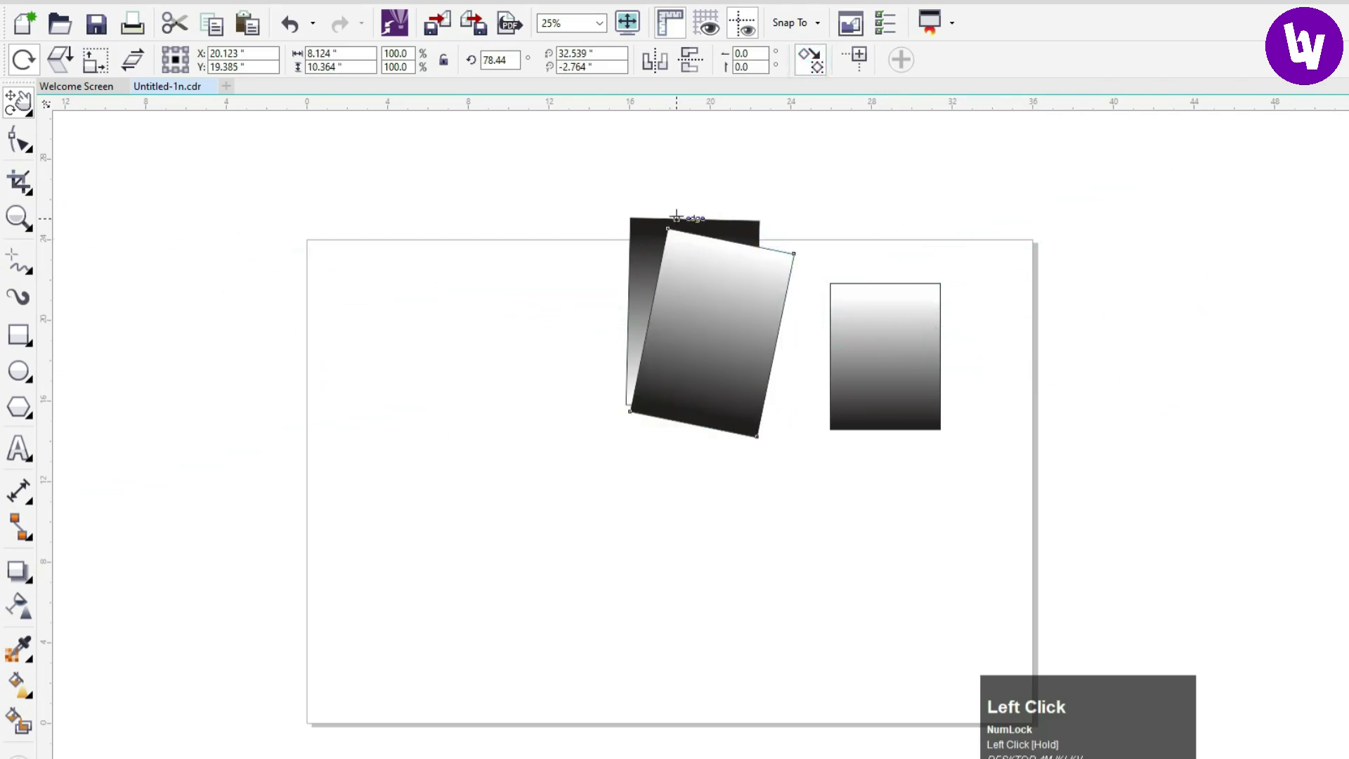
drag(898, 334, 932, 355)
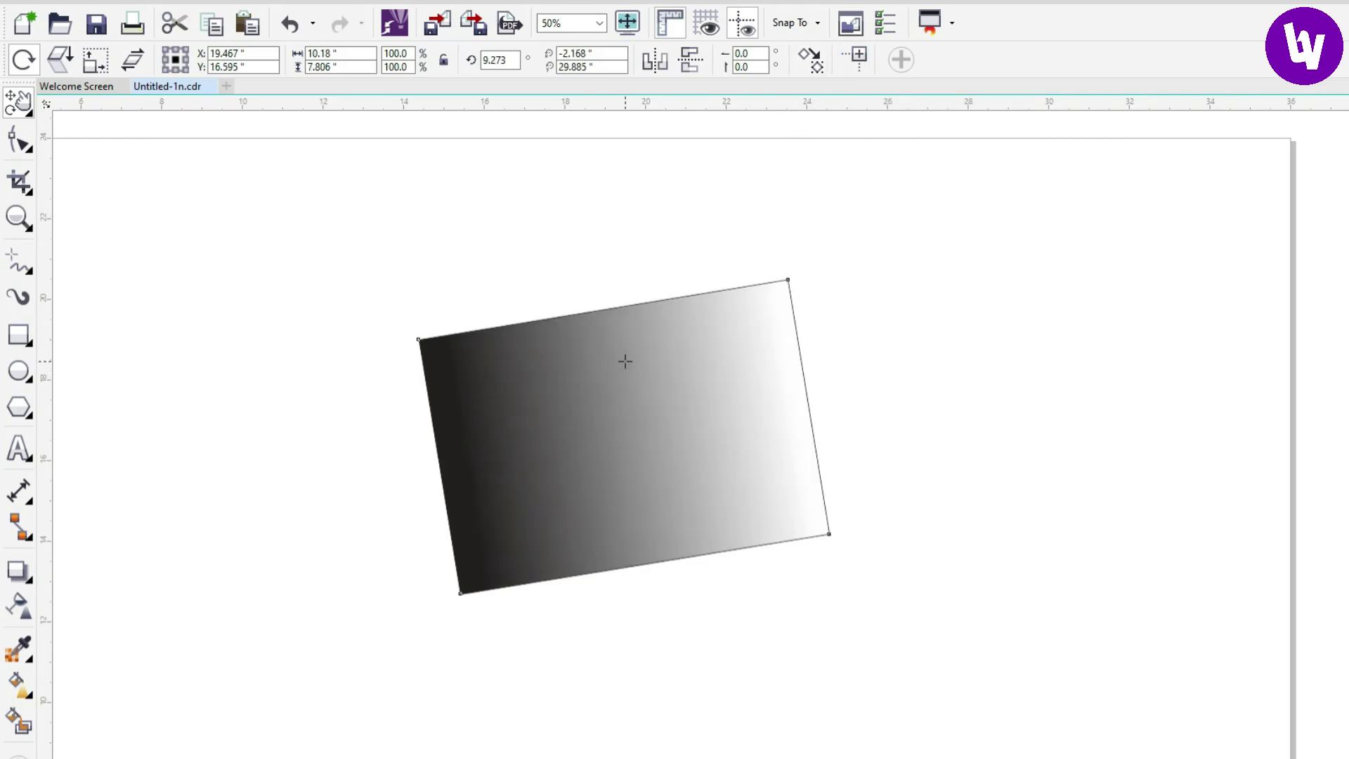
Freely rotate the remaining gradient rectangle, and repeat the rotation several times with Relative to Object enabled
mouse_move(626, 361)
mouse_down()
mouse_move(619, 371)
mouse_move(639, 366)
mouse_up()
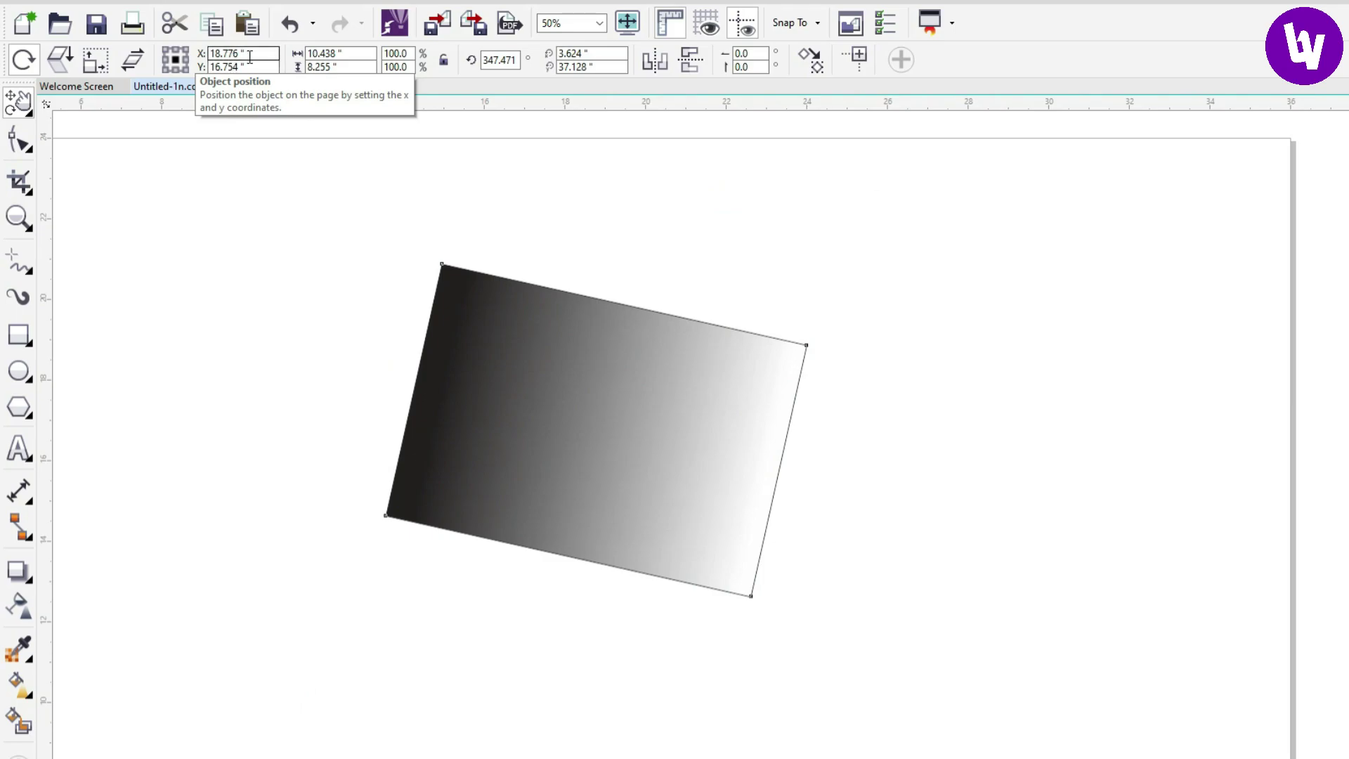
click(845, 63)
mouse_move(566, 346)
mouse_down()
mouse_move(593, 358)
mouse_move(590, 345)
mouse_up()
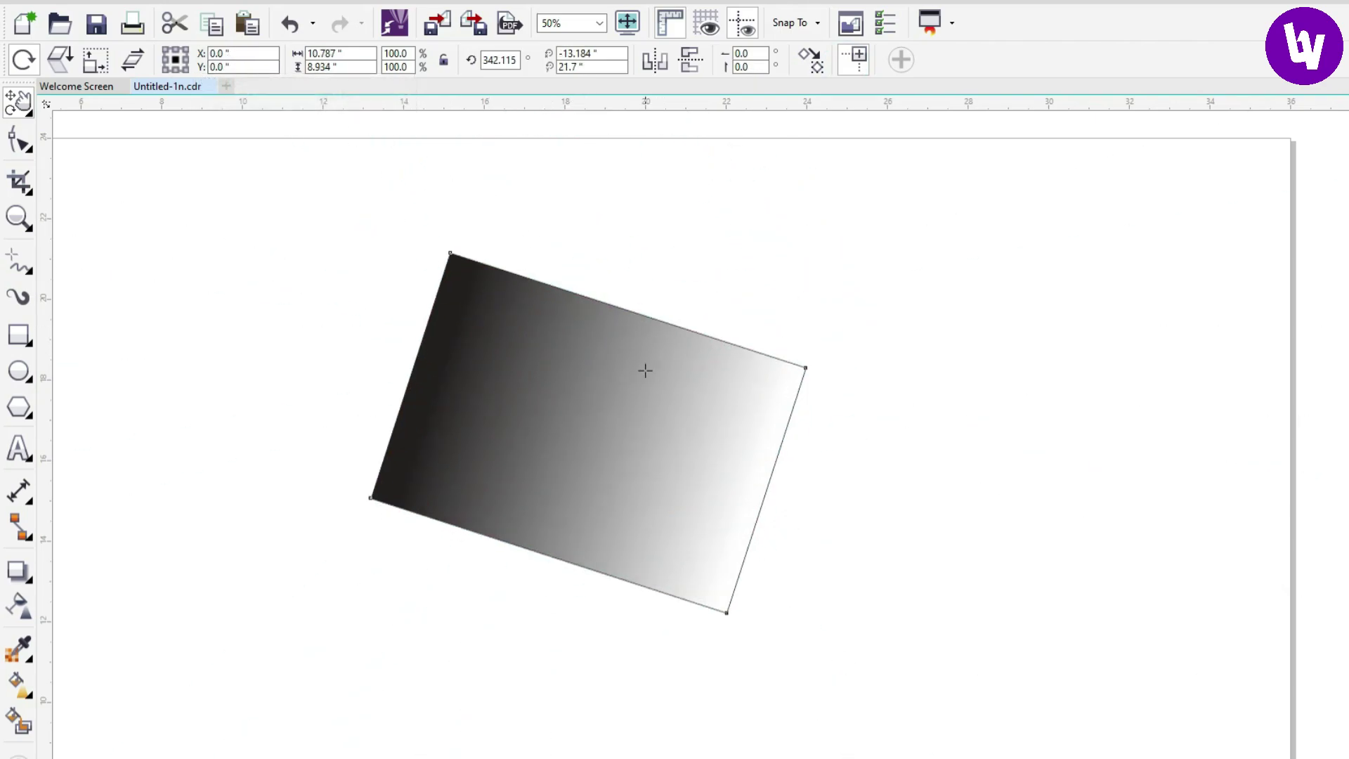
drag(642, 370, 597, 302)
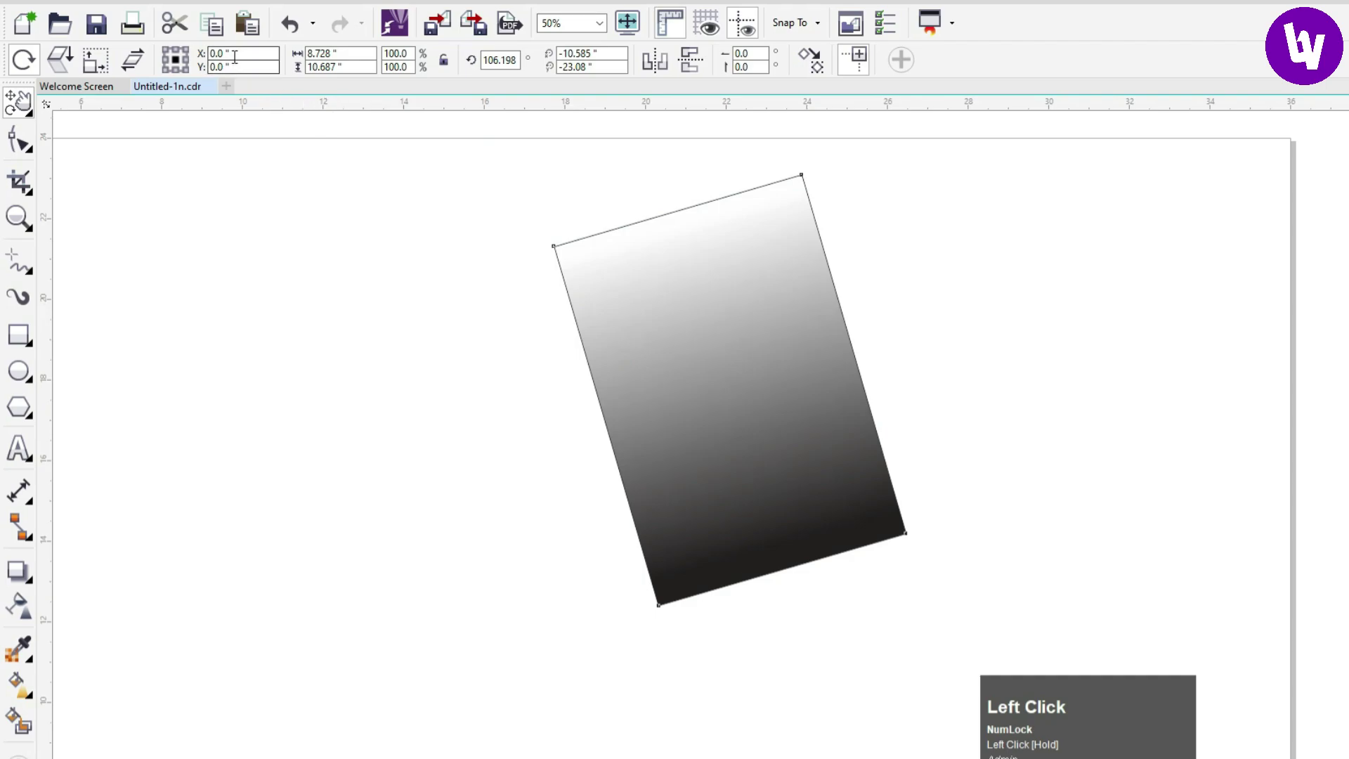
drag(753, 305, 535, 218)
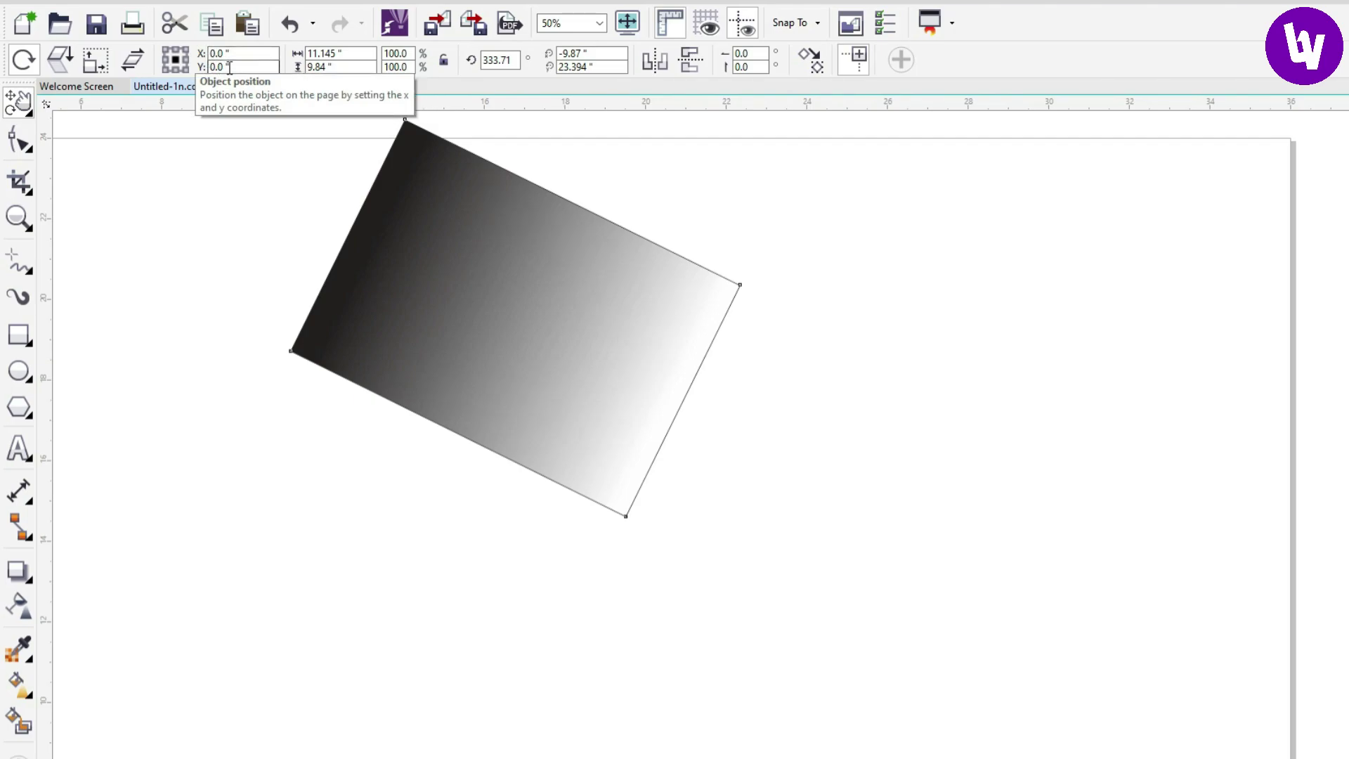
Turn off Relative to Object and freely rotate the gradient rectangle several more times around different points
click(852, 59)
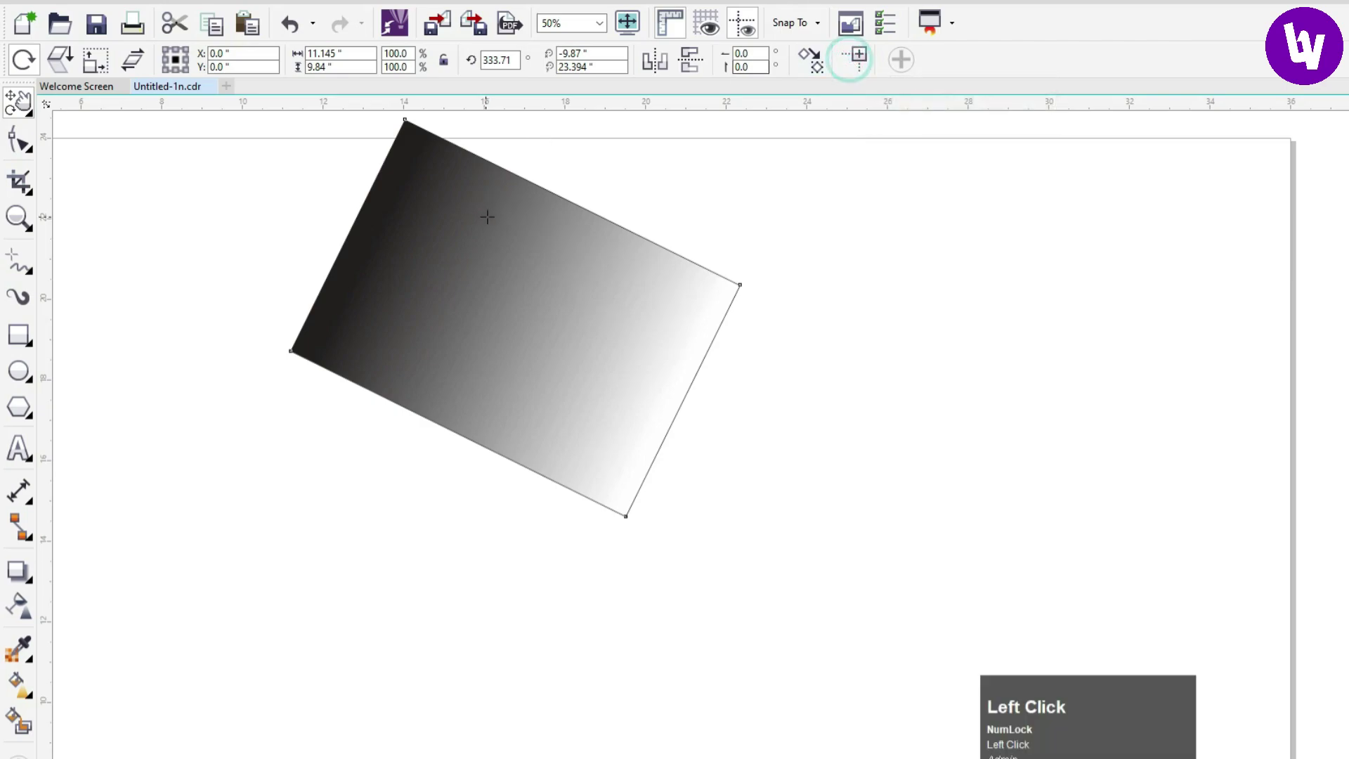
drag(475, 251, 600, 320)
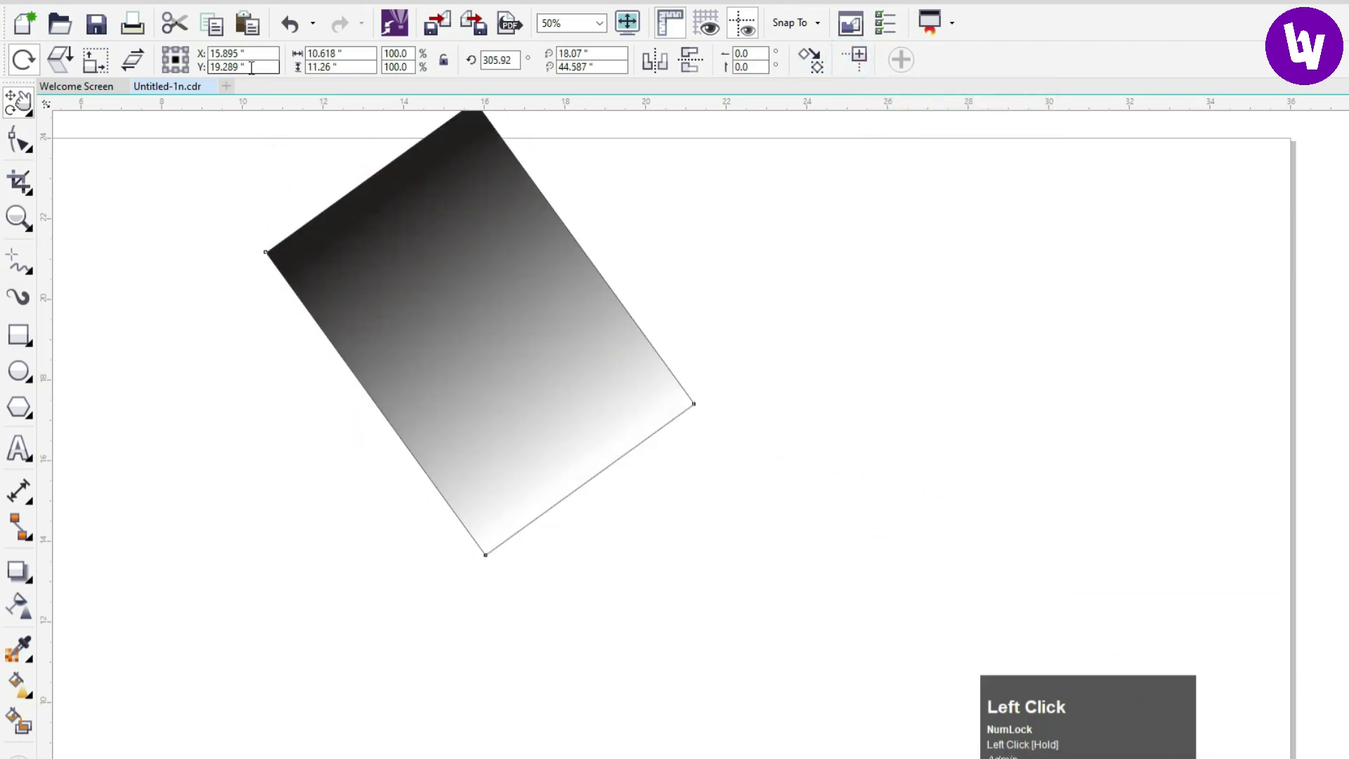
drag(423, 250, 649, 309)
drag(507, 256, 387, 340)
drag(585, 255, 656, 316)
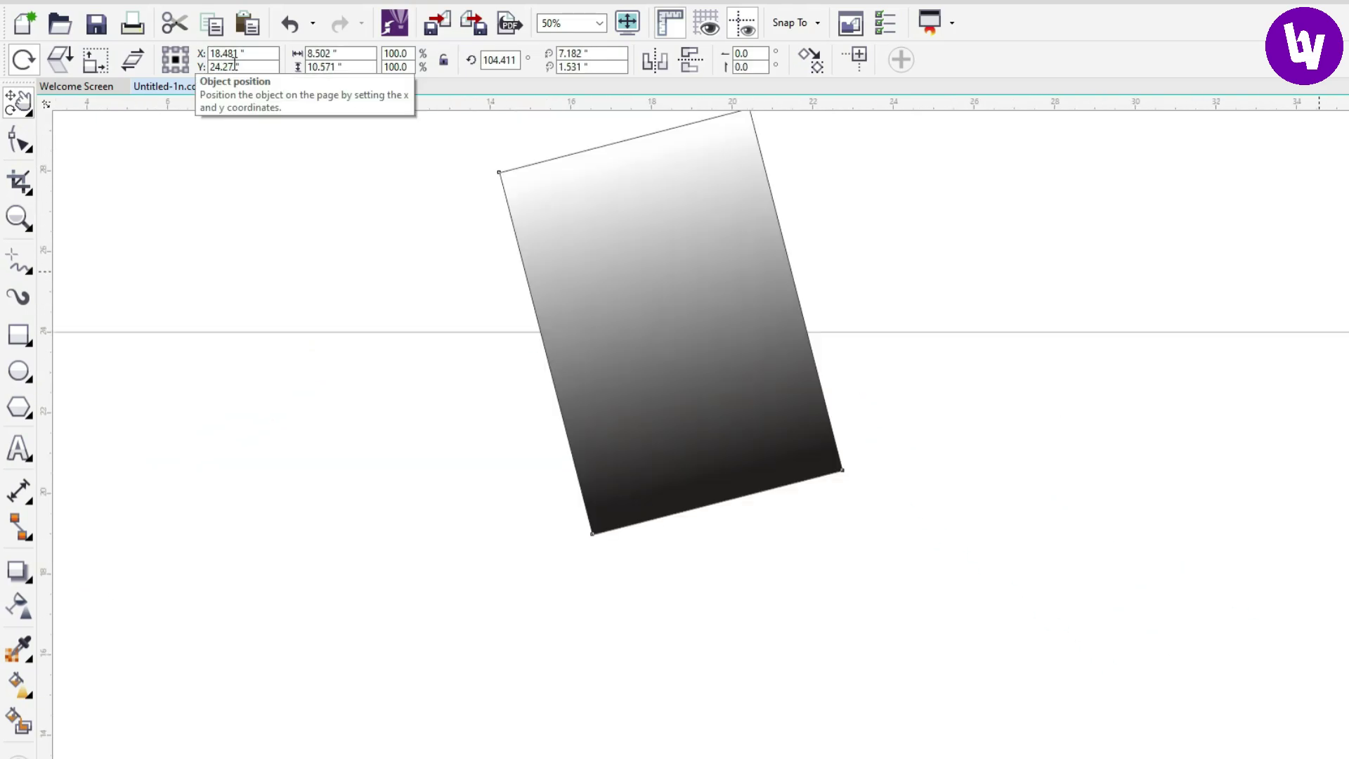
scroll(773, 390, down, 1)
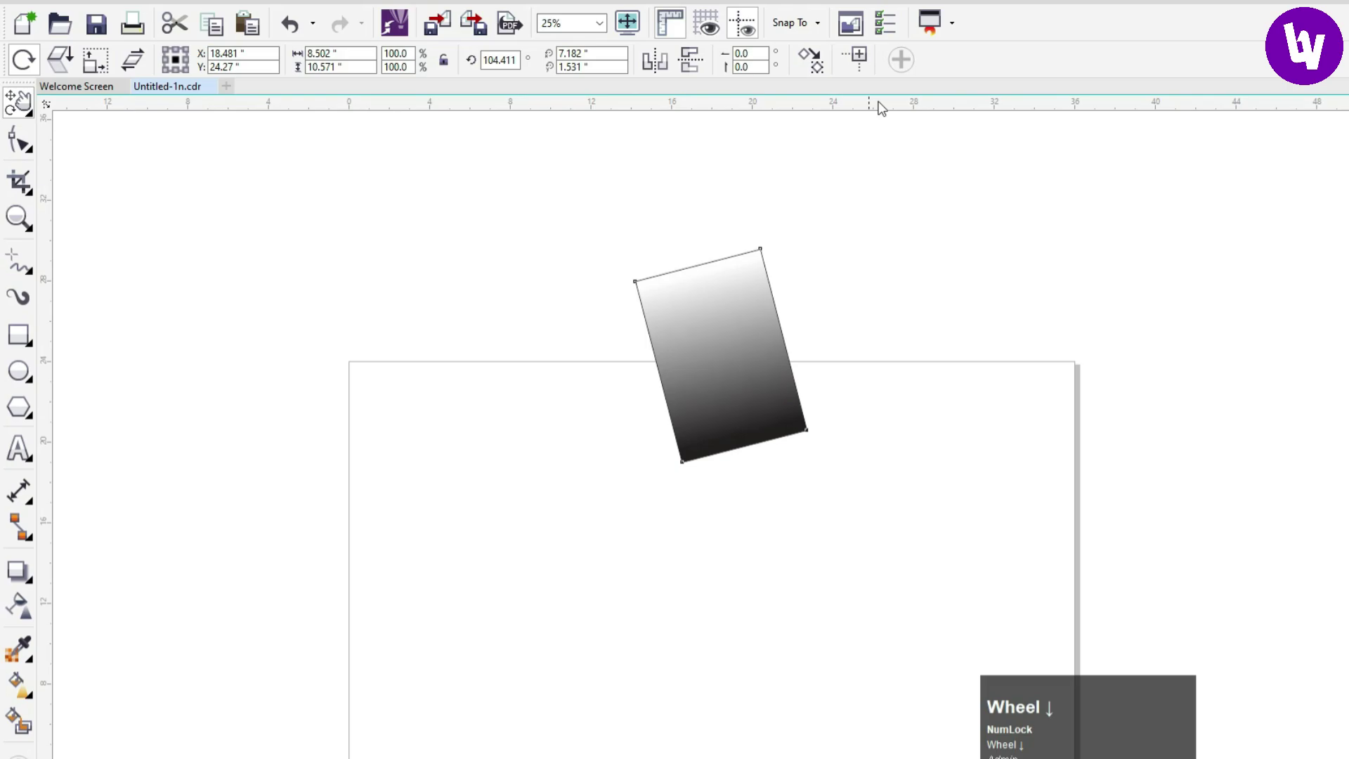
Try hiding and restoring the Rotate and Reflect controls in the Free Transform property bar's customization list
click(902, 60)
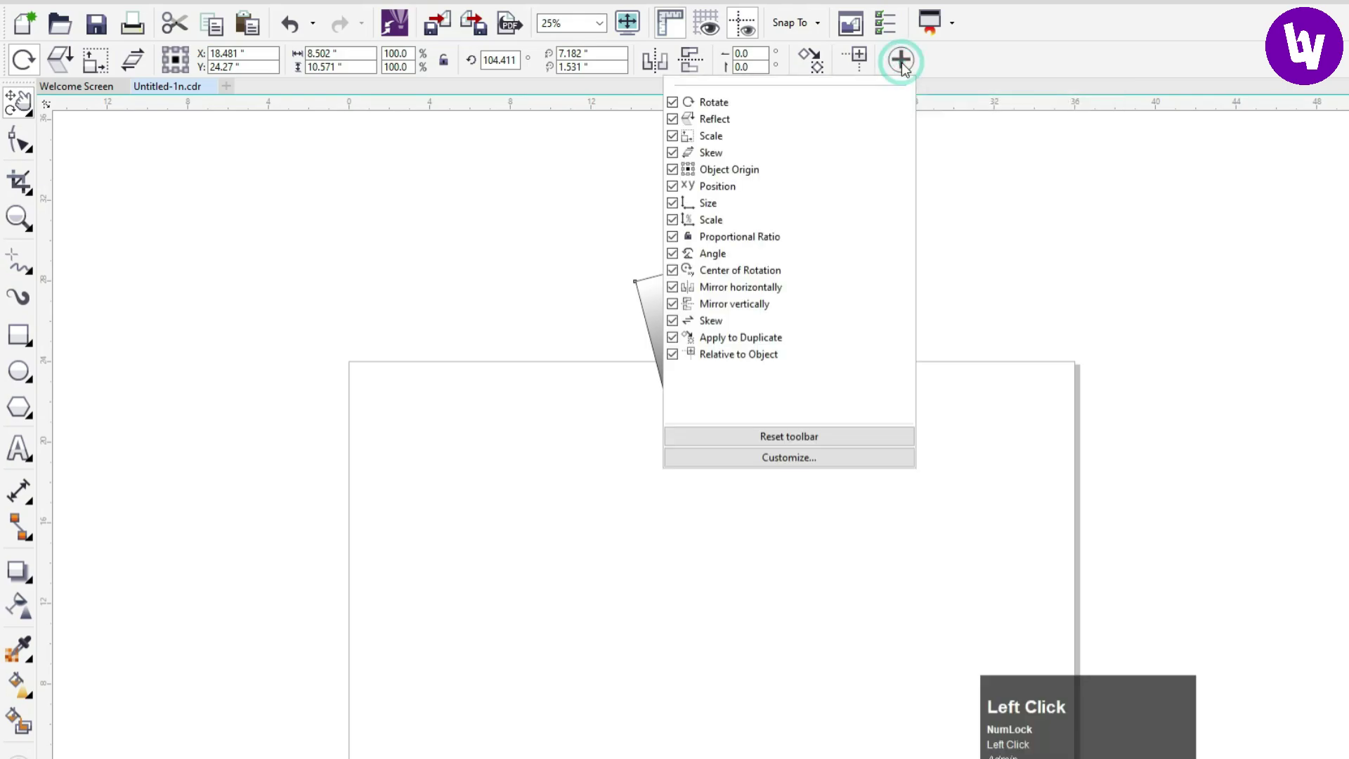
click(672, 103)
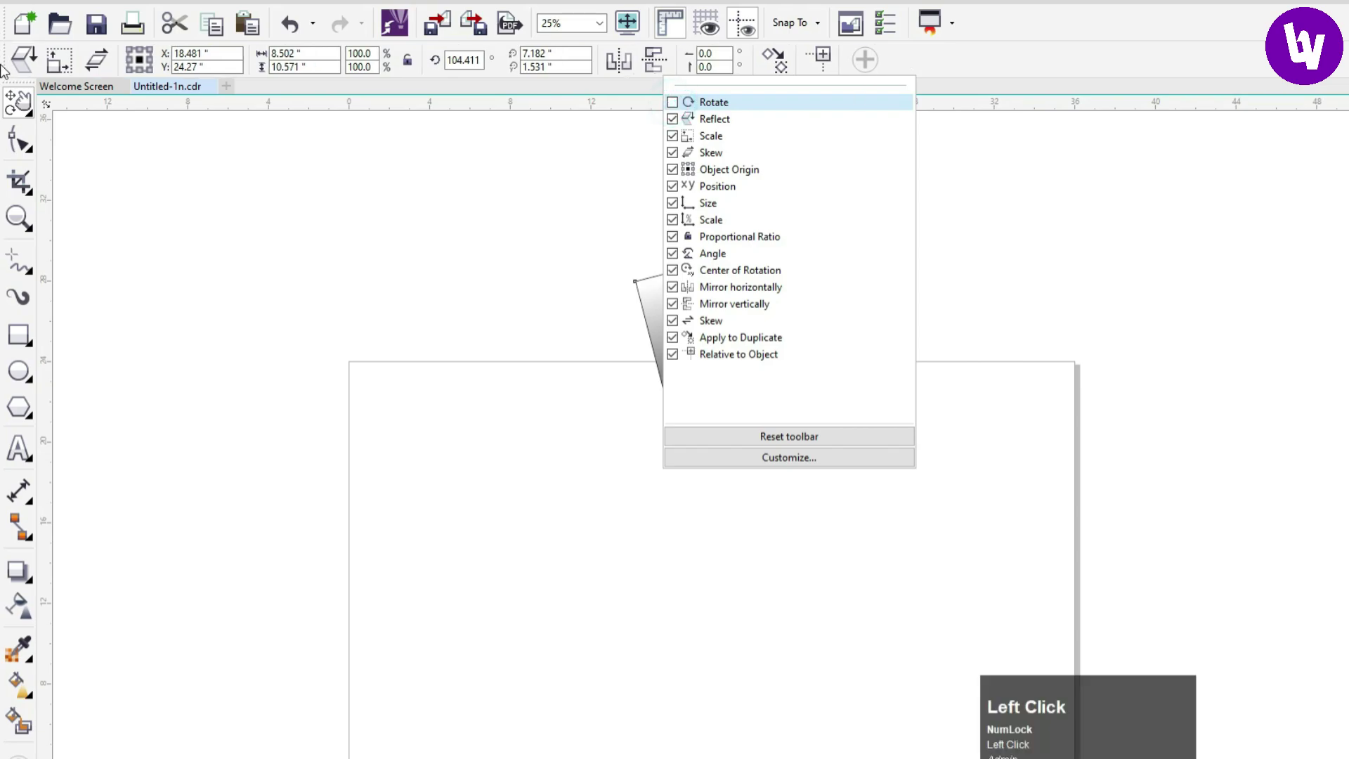
click(672, 103)
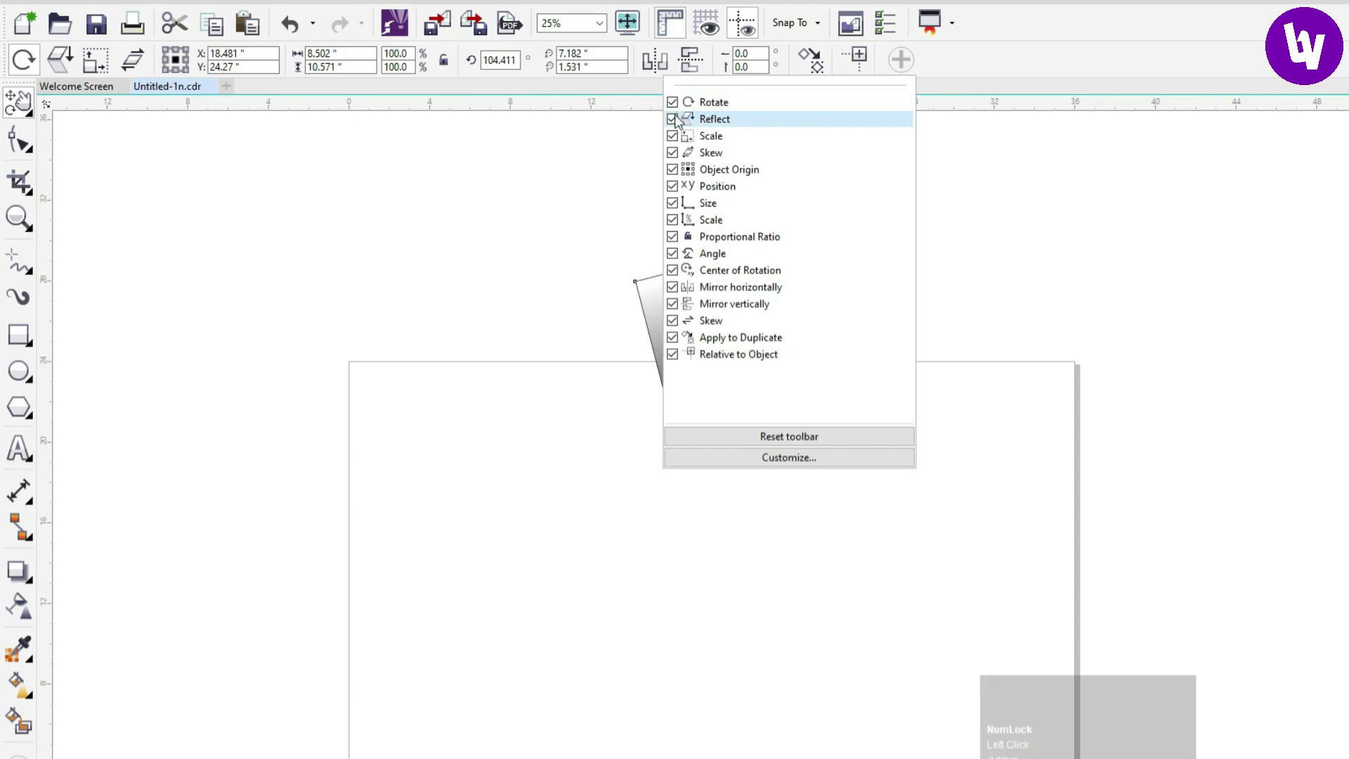
click(673, 119)
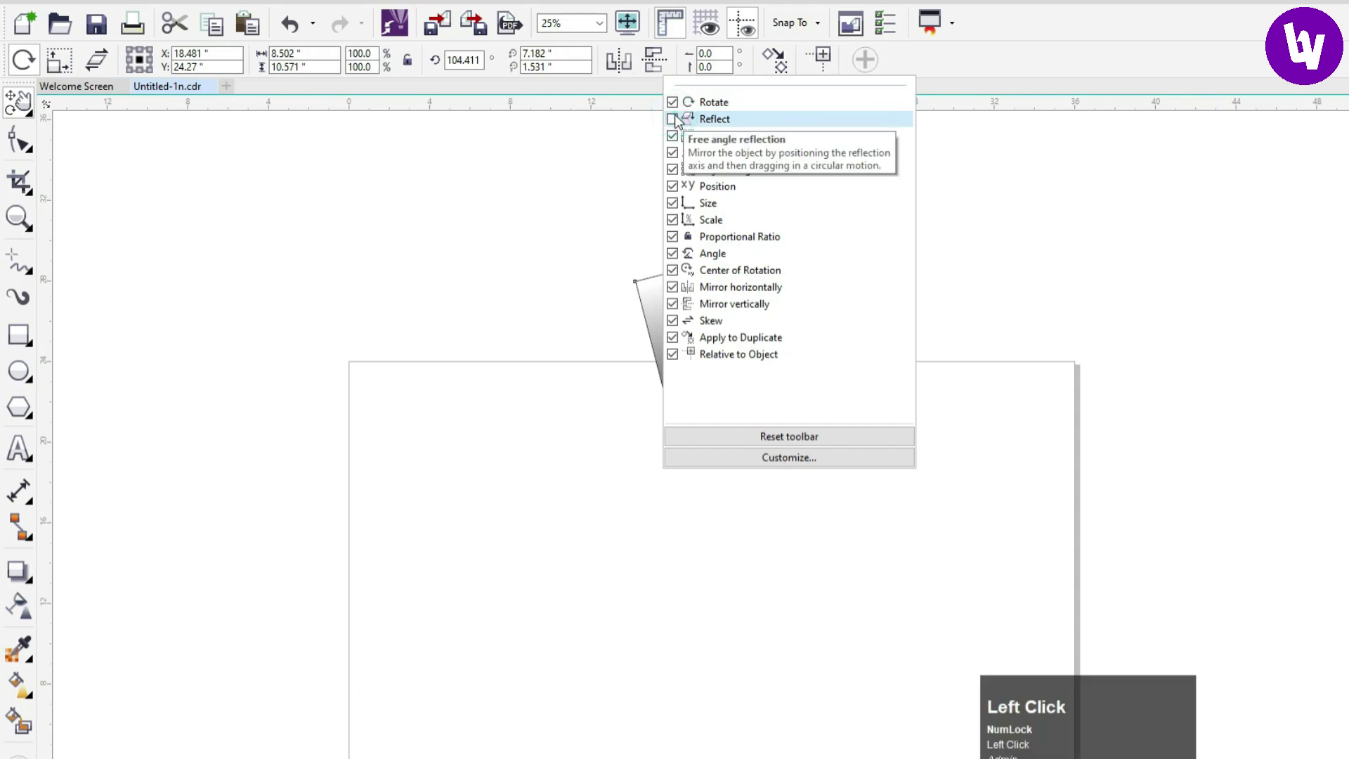
click(674, 121)
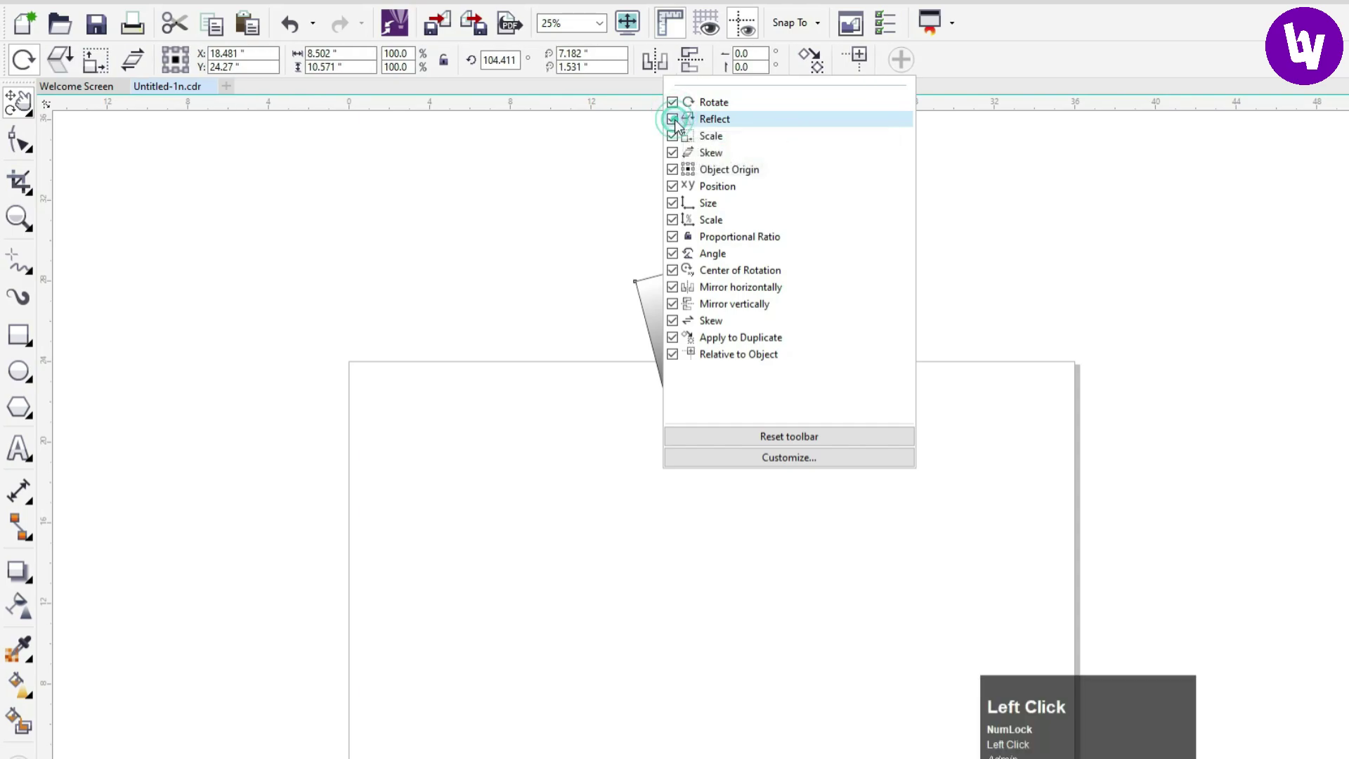